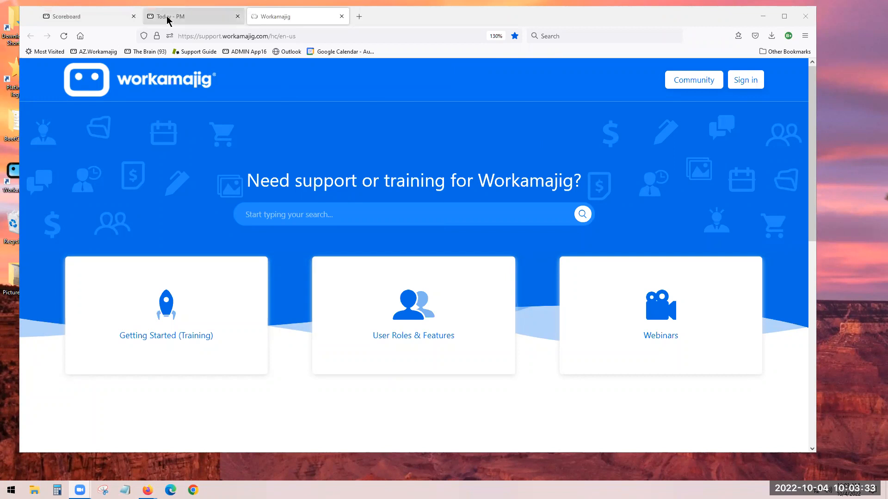
Switch to the Today - PM page and open System Setup from the admin / manager apps
click(167, 19)
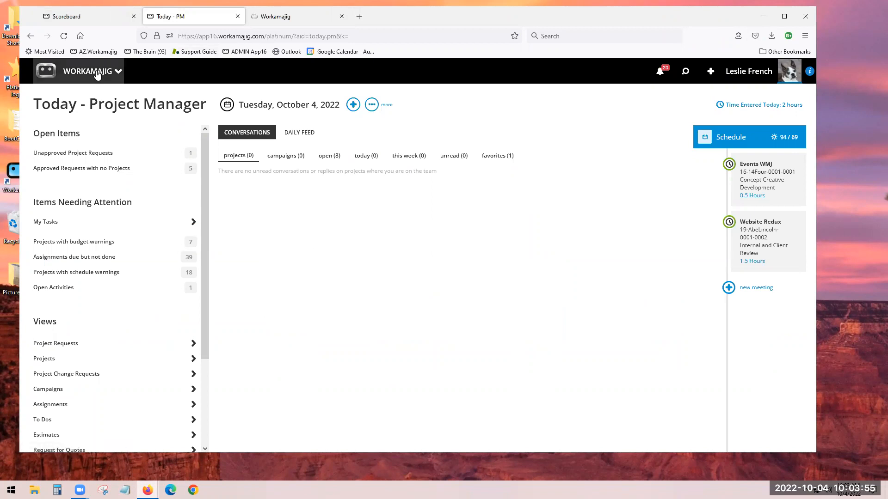
click(76, 73)
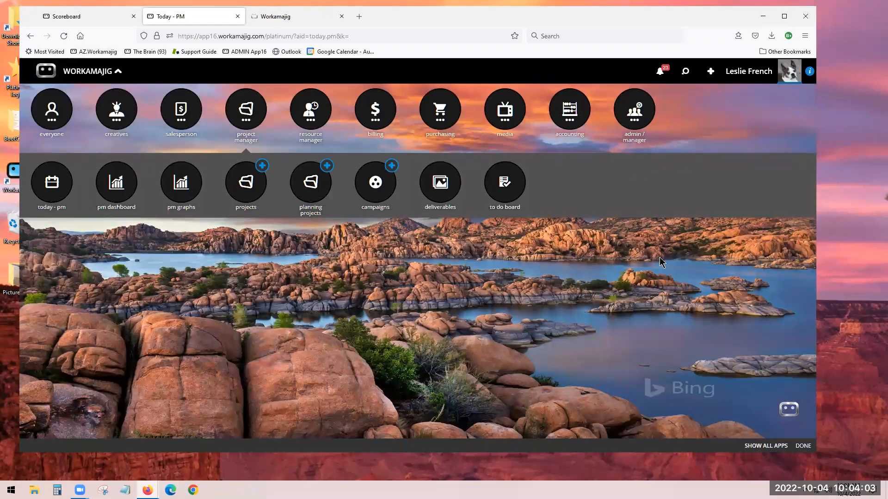
click(638, 307)
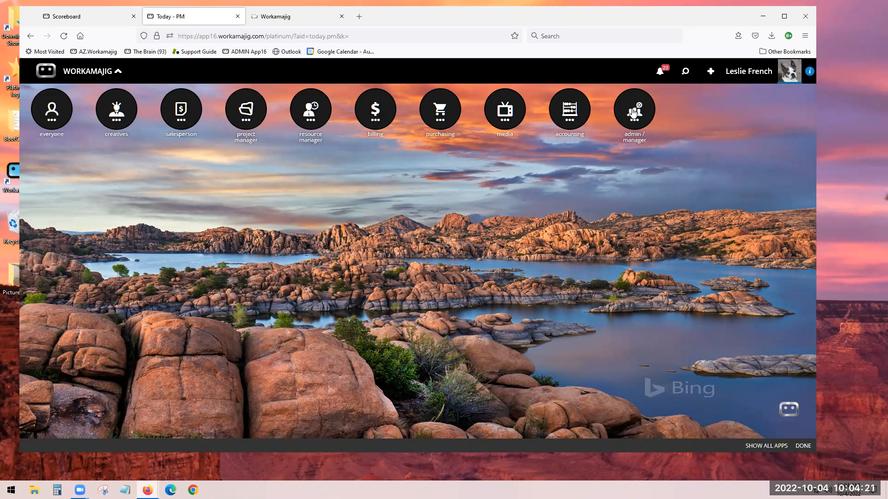
click(633, 116)
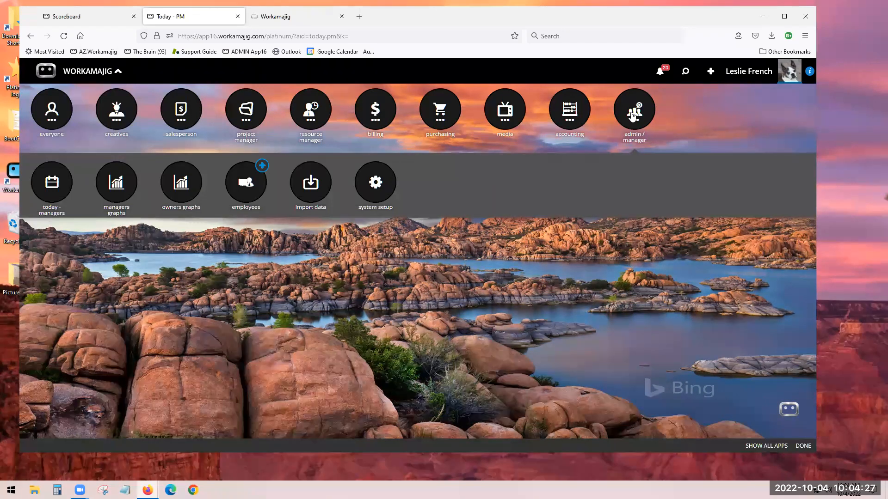
click(370, 186)
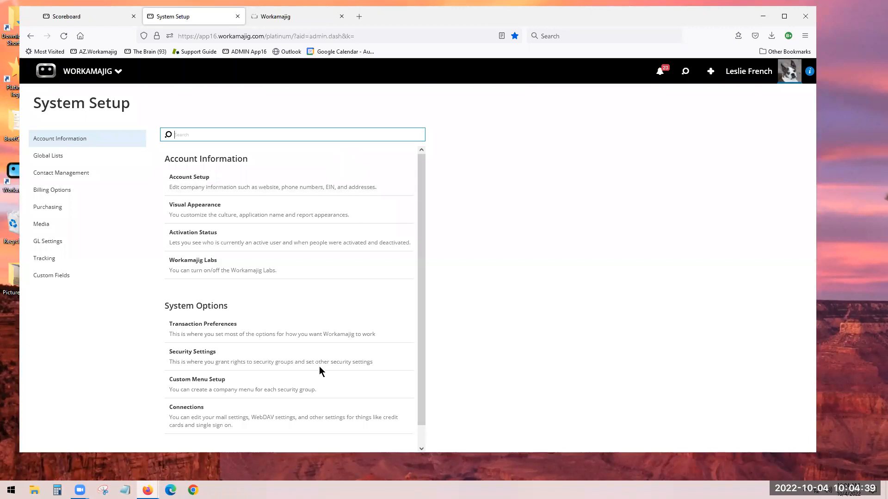
Open the Project Types list from Global Lists and open the Logo type for editing without changing it
click(59, 157)
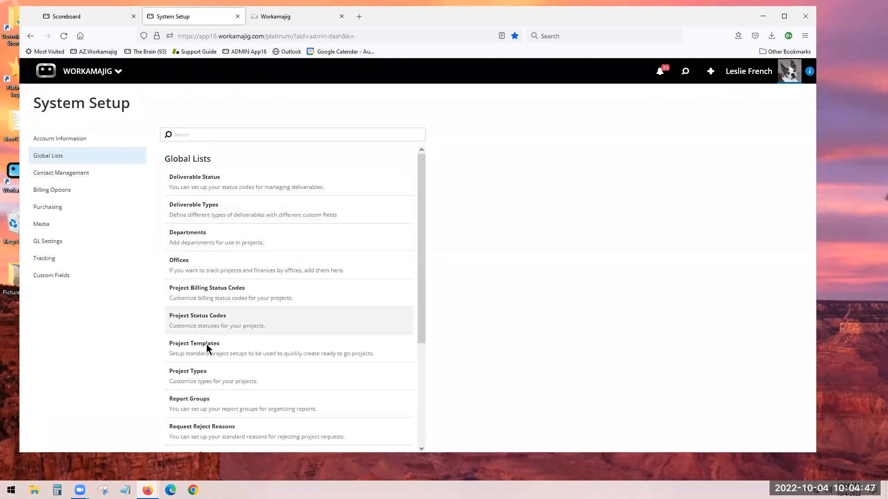
click(189, 374)
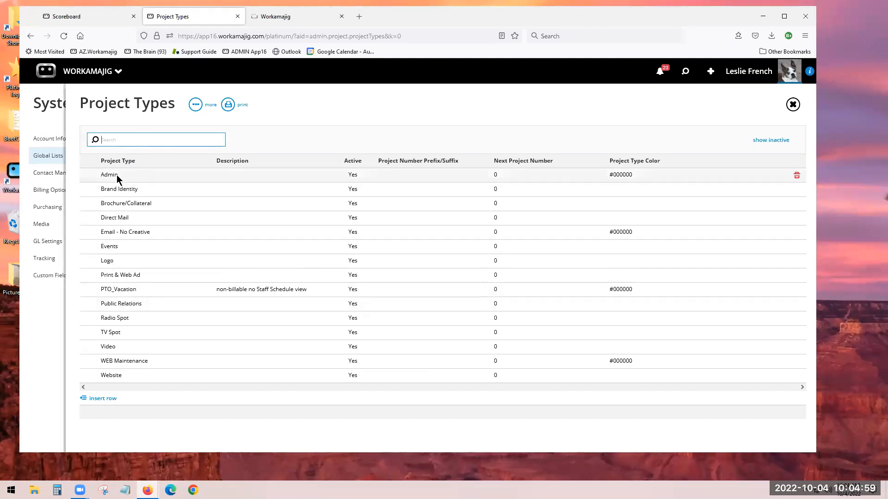
click(112, 261)
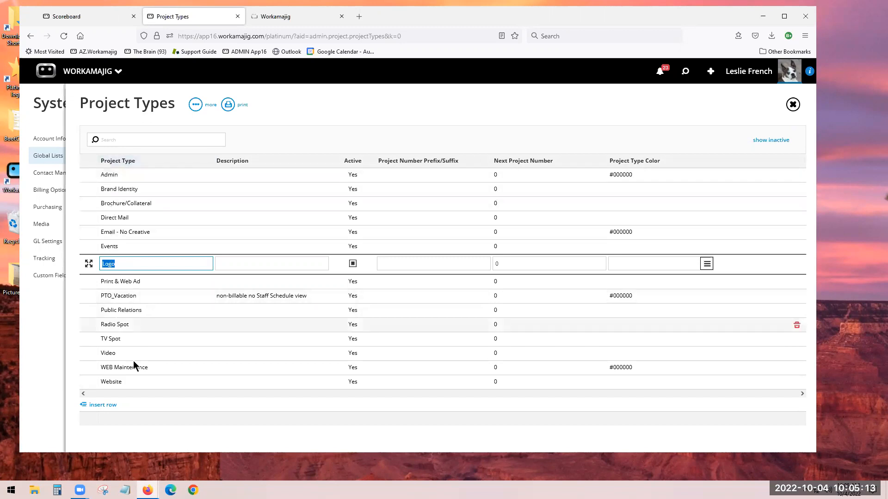
click(294, 118)
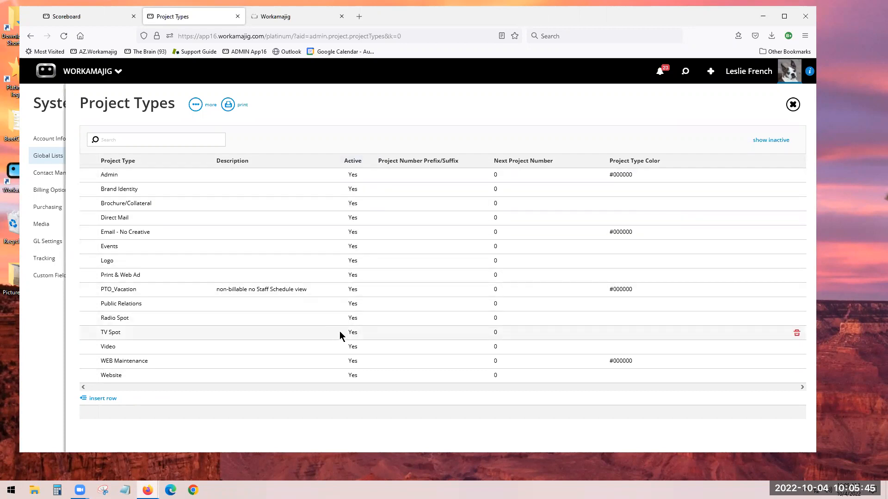
Make the TV Spot project type inactive
click(351, 334)
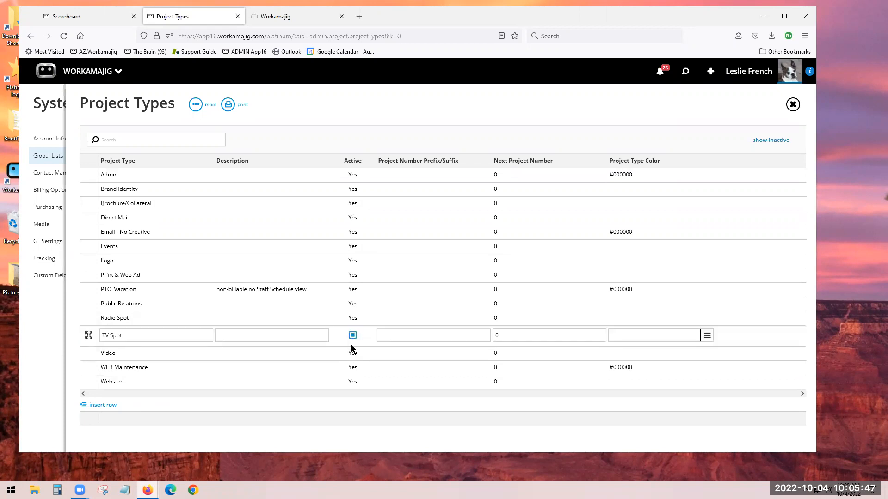
click(352, 336)
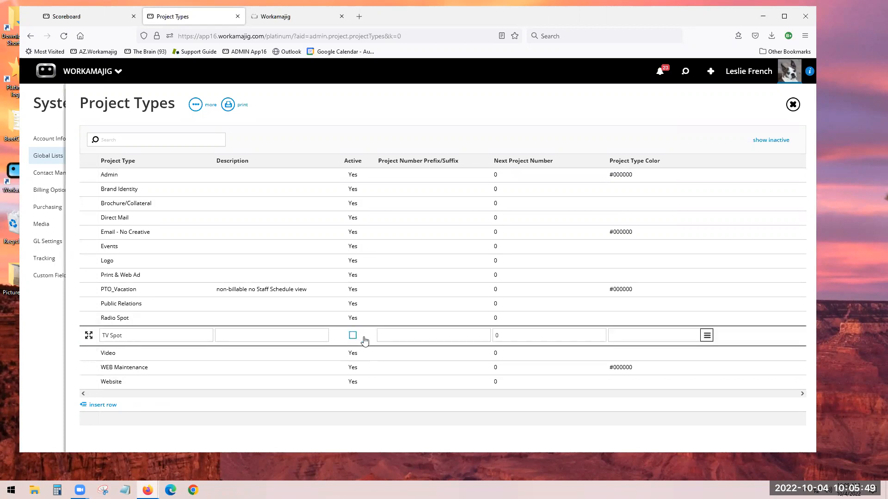
click(347, 428)
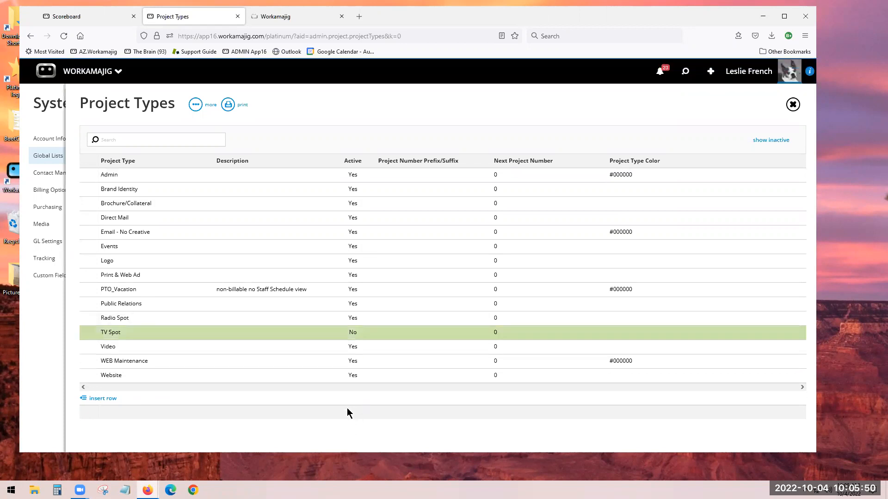
Set the TV Spot project type back to active
click(352, 336)
click(352, 335)
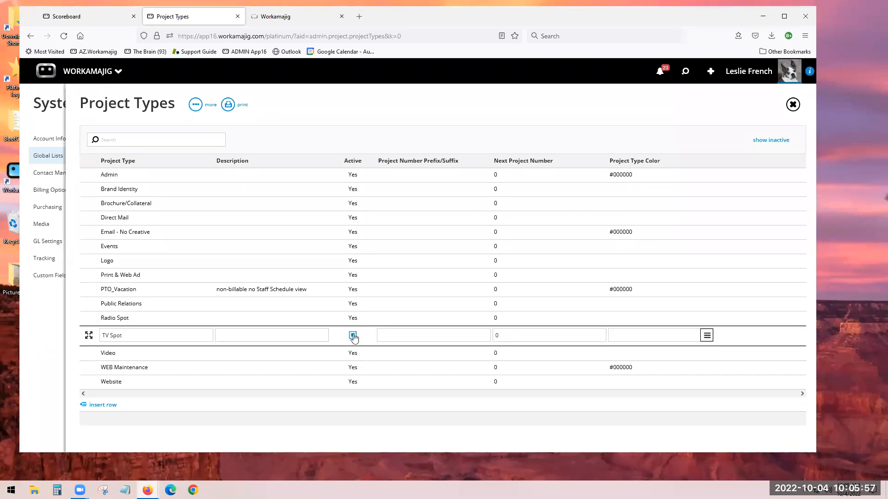
click(402, 103)
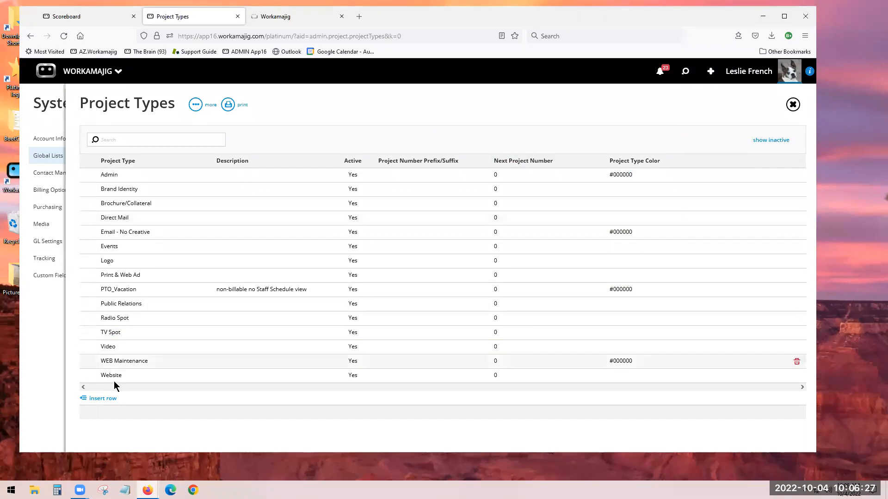
Start a blank project type row, leave it empty and open the Events type for editing
click(103, 399)
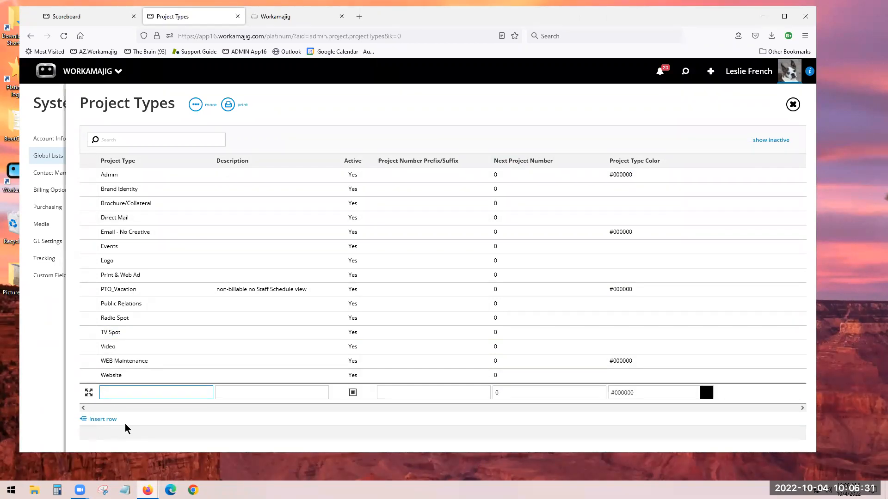
click(110, 248)
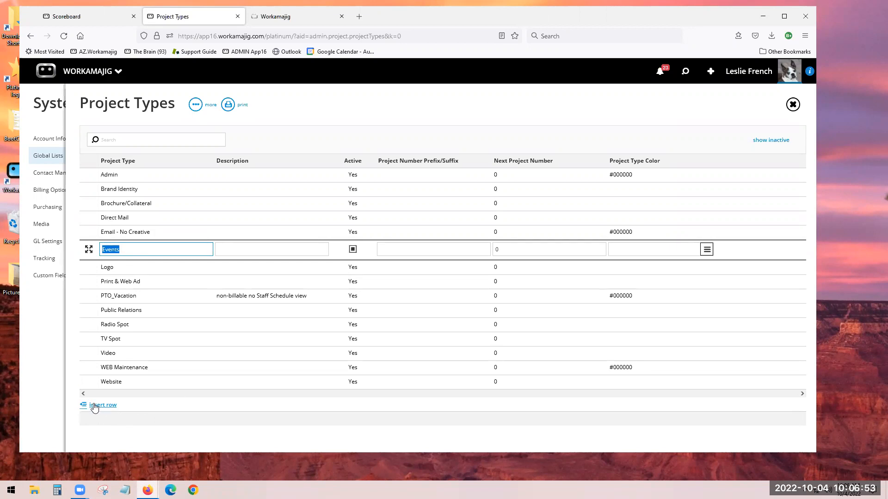
click(140, 255)
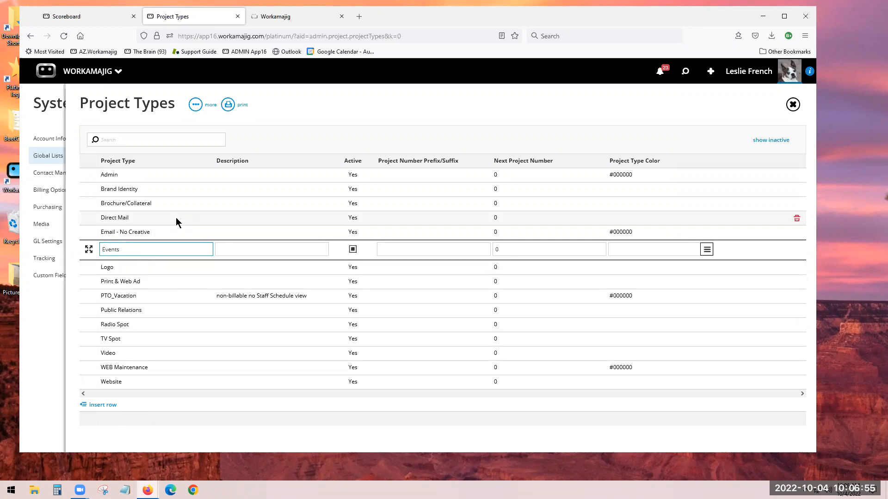
Show the inactive project types and return the list to active ones only
click(767, 141)
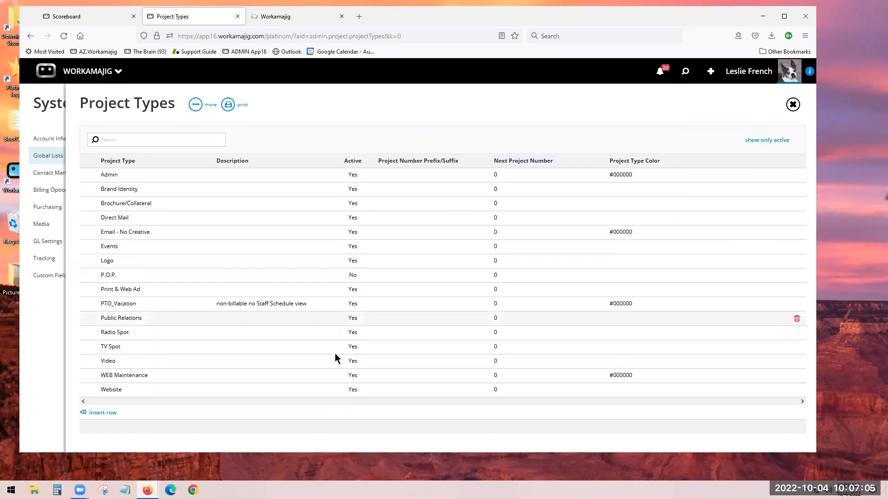
click(765, 145)
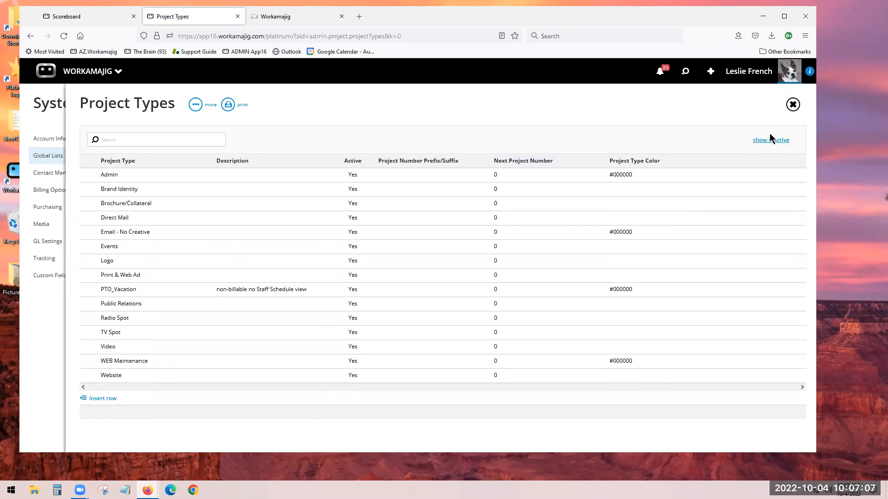
Close the Project Types list and open the Project Status Codes list from Global Lists
click(790, 107)
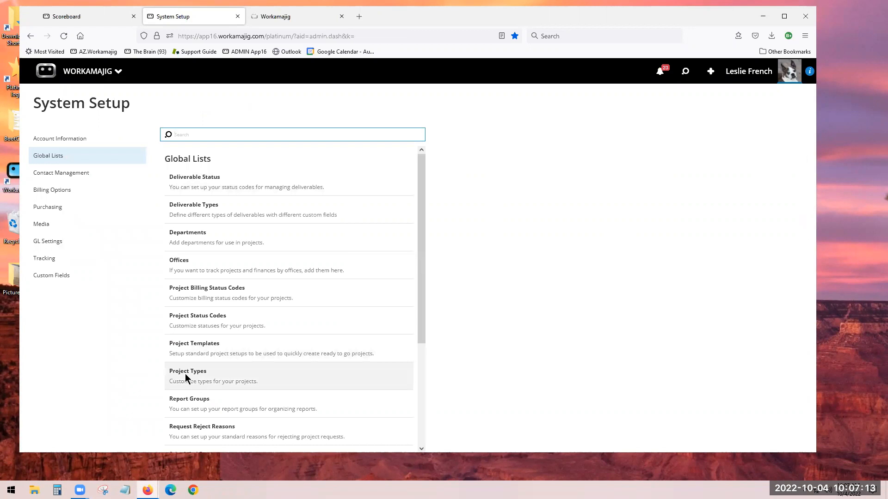
click(192, 323)
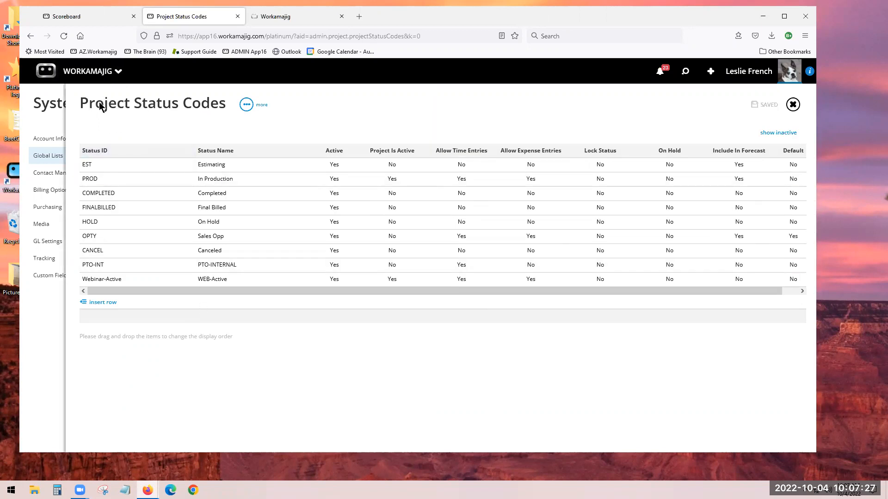
drag(89, 109, 172, 109)
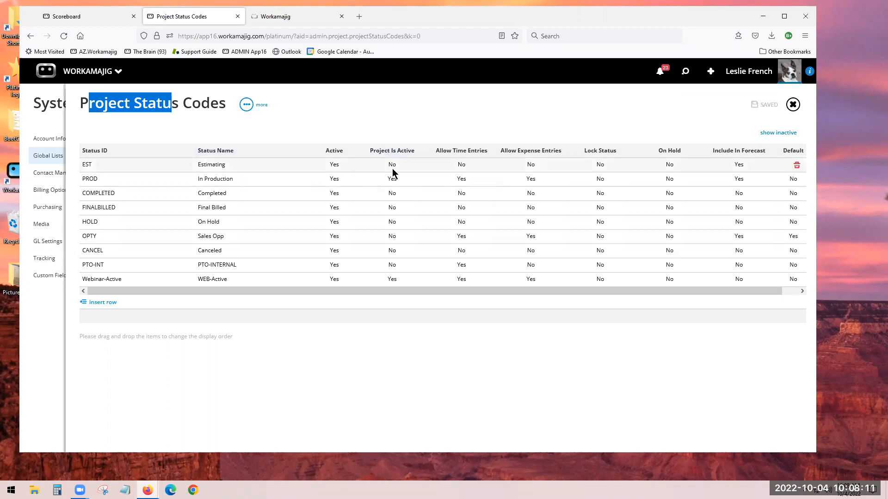
Allow time entries for the Estimating status and turn that option back off
click(464, 165)
click(462, 167)
click(462, 168)
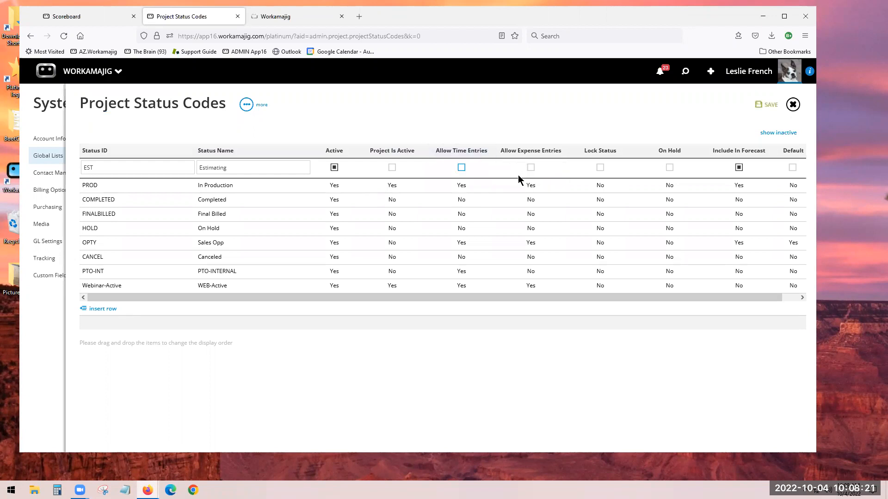
click(489, 365)
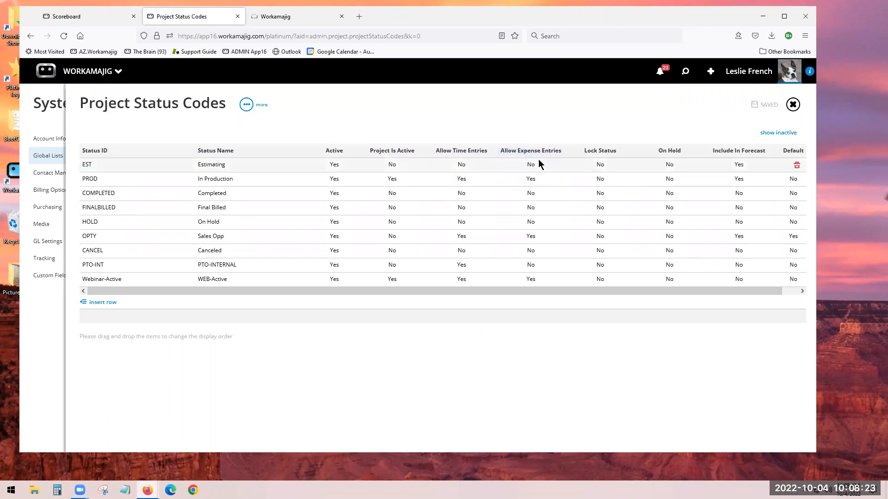
Open the In Production status for editing, leave it as is and close the Project Status Codes list
click(203, 184)
click(236, 370)
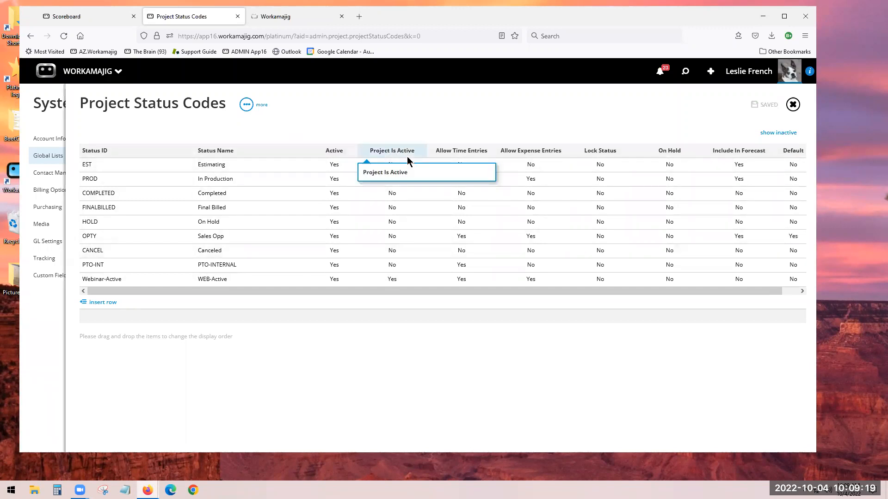
click(792, 104)
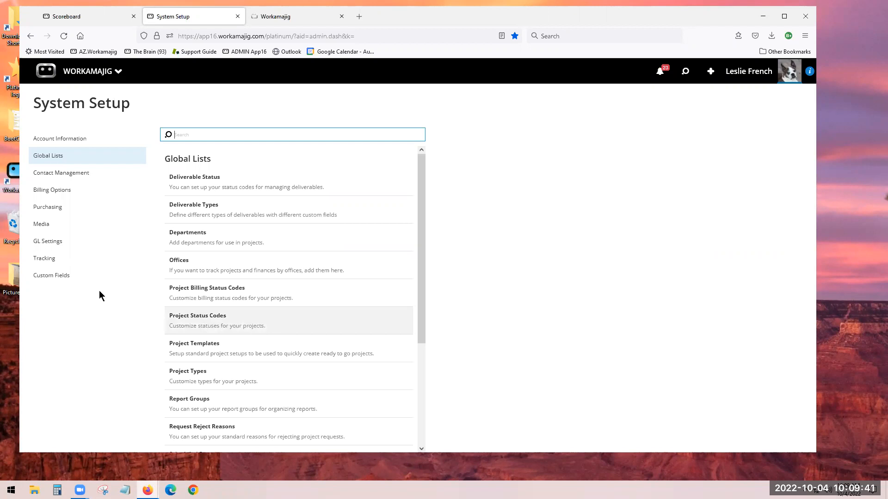
Open the Projects section of Transaction Preferences under Account Information
click(46, 145)
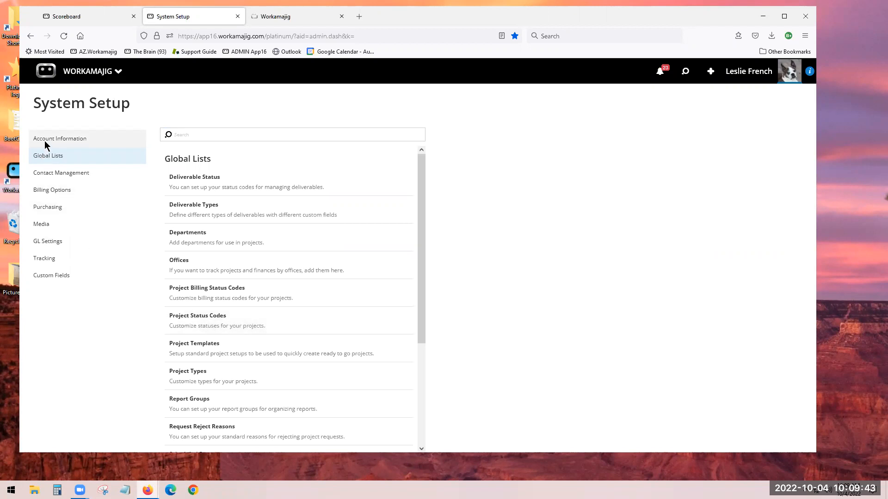
click(227, 326)
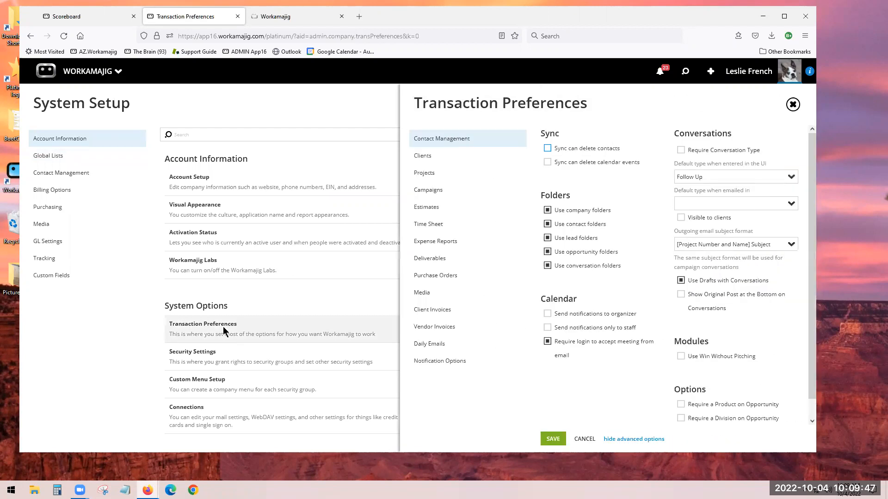
double_click(434, 178)
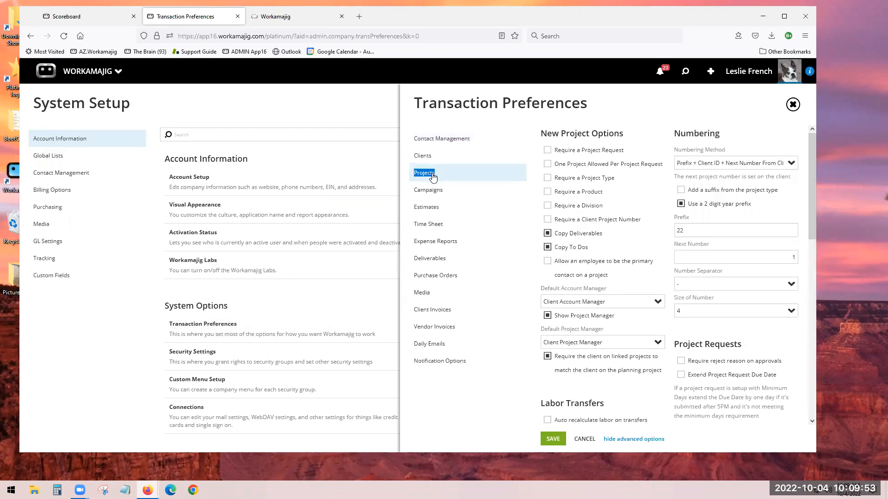
Review the available Numbering Method options for projects without selecting another one
click(684, 105)
click(790, 163)
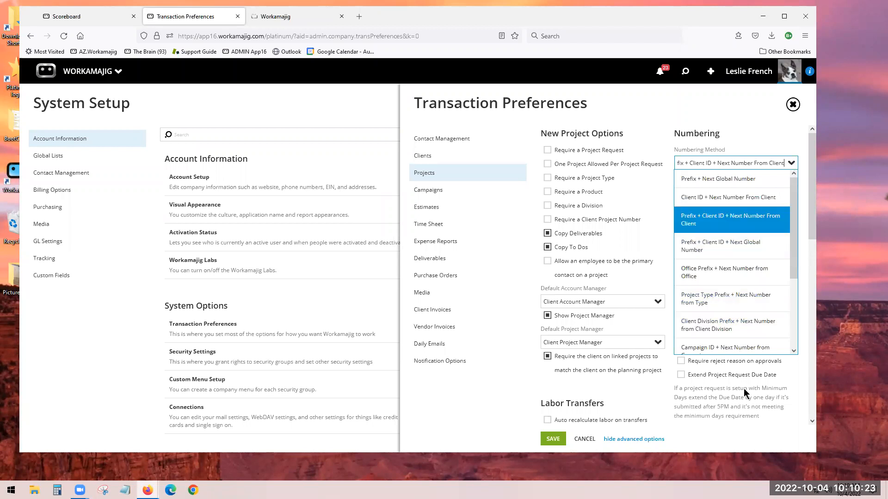
click(727, 106)
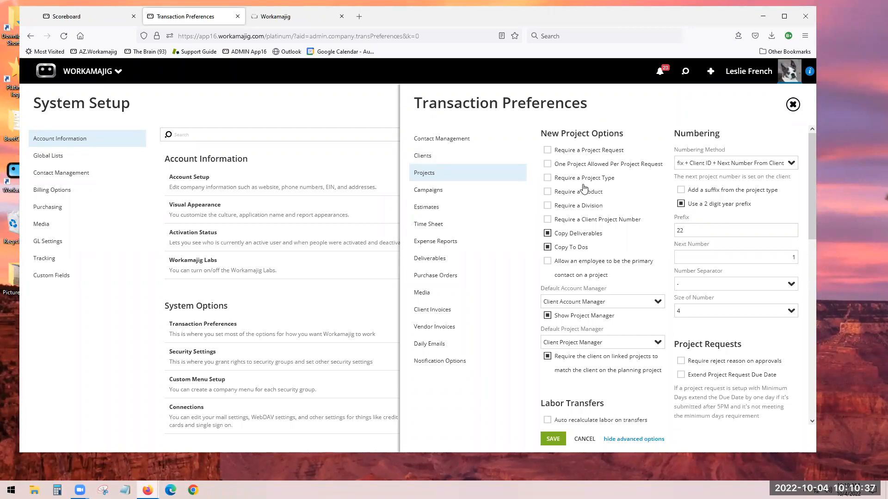
Enable Require a Project Type for new projects, save the transaction preferences and close them
click(558, 182)
click(552, 439)
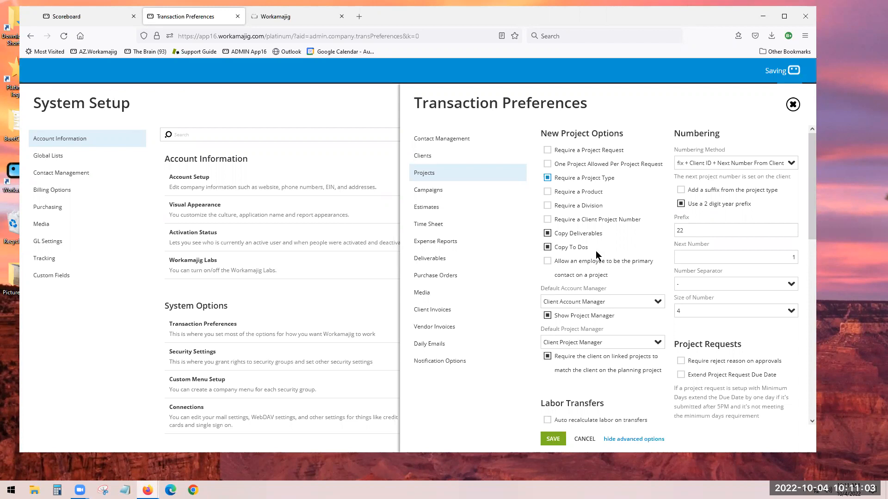
click(793, 105)
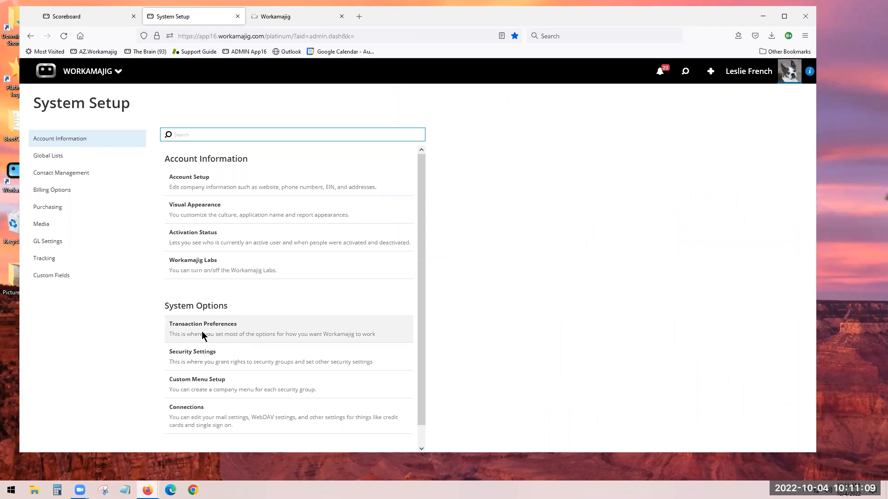
Open the Services list under Billing Options, review the services with their billing items and hourly rates, and close it
click(45, 192)
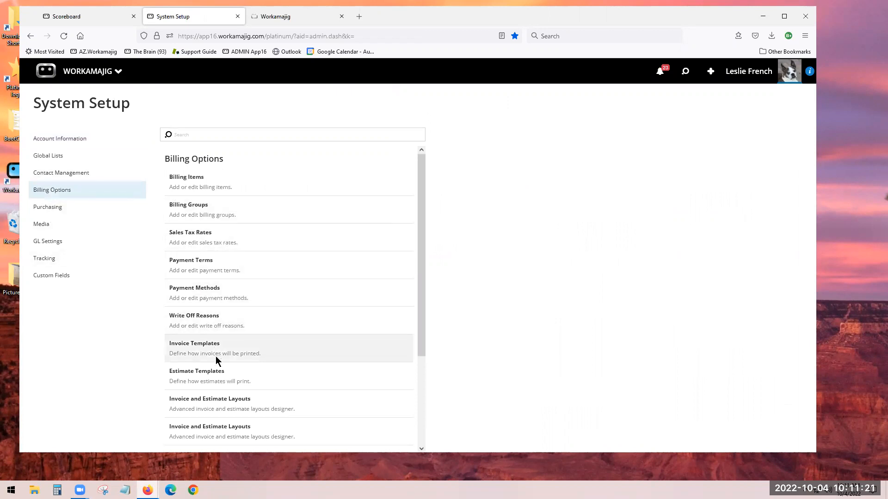
scroll(217, 359, down, 3)
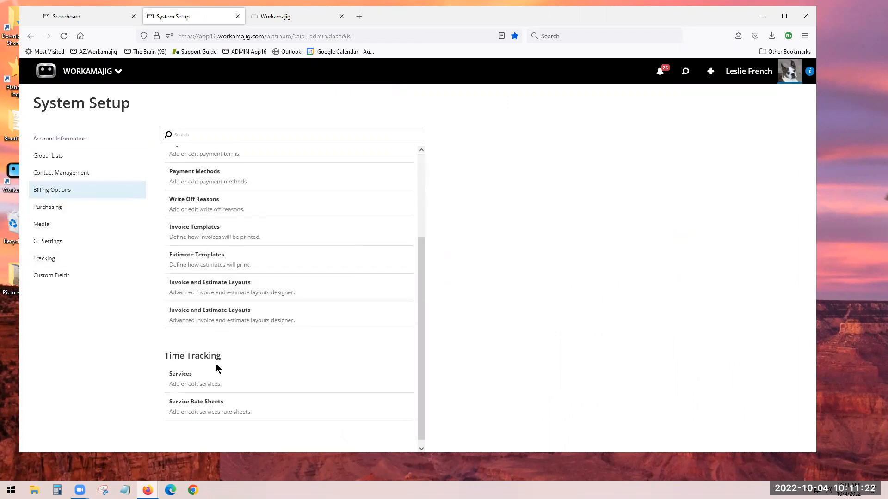
click(178, 371)
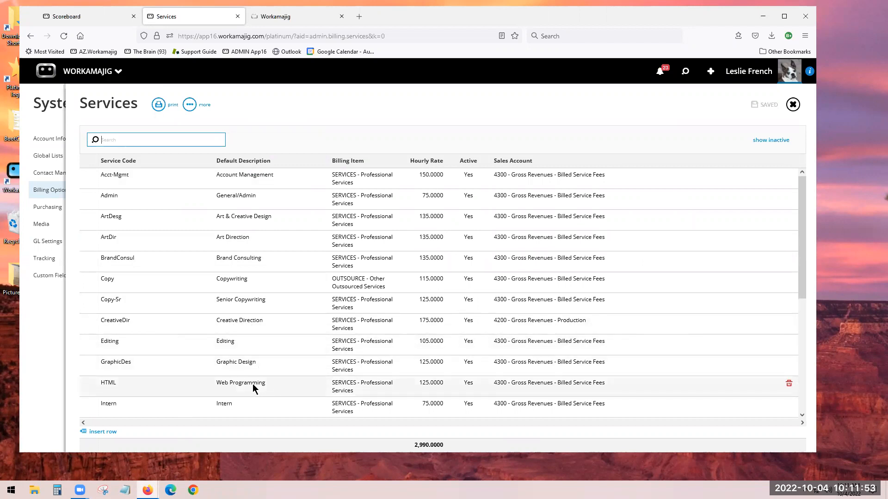
double_click(101, 103)
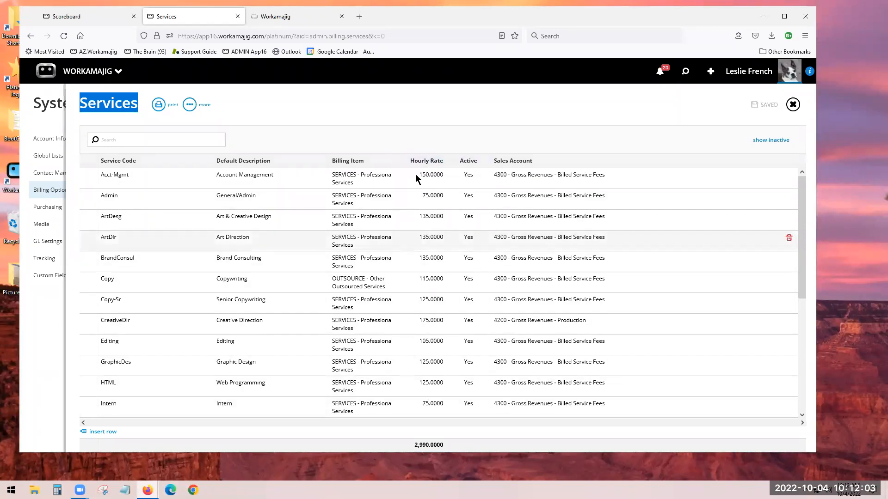
click(445, 133)
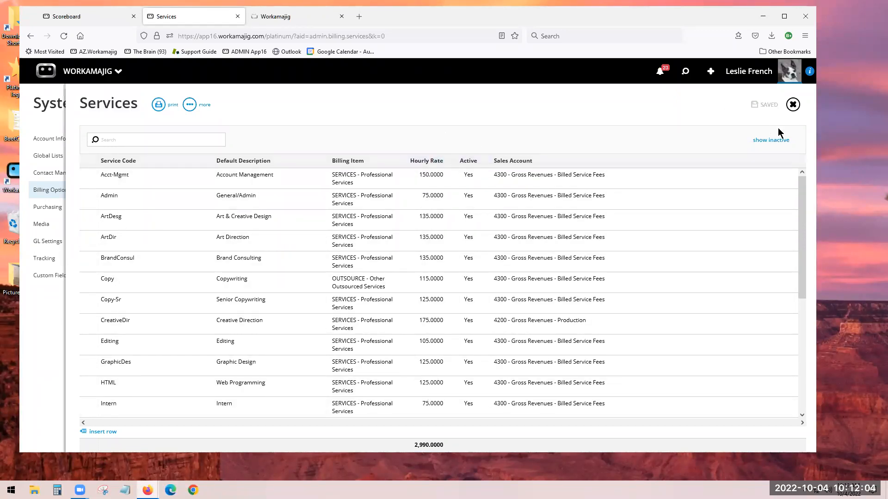
click(793, 105)
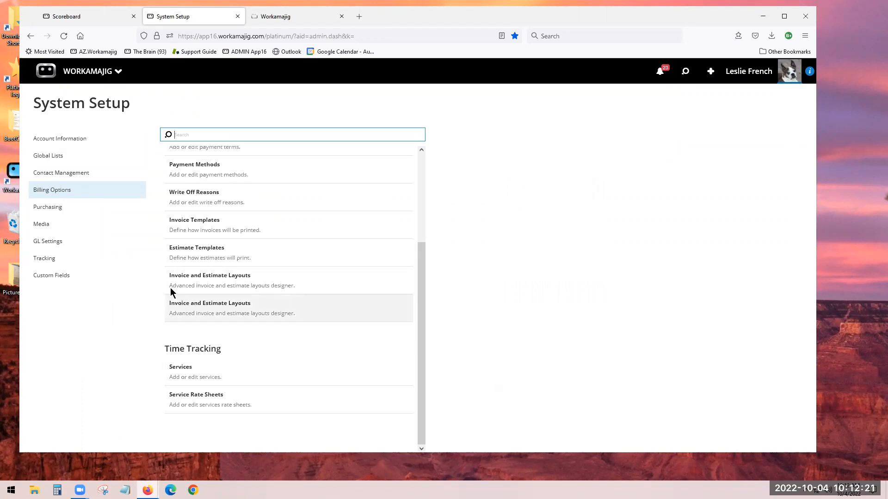
Open the Project Templates list from Global Lists, view the available templates and close it
click(48, 156)
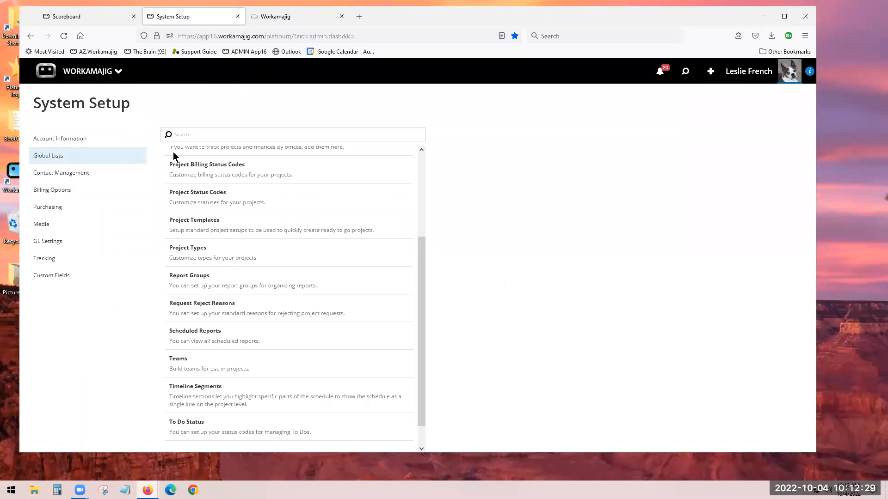
click(197, 225)
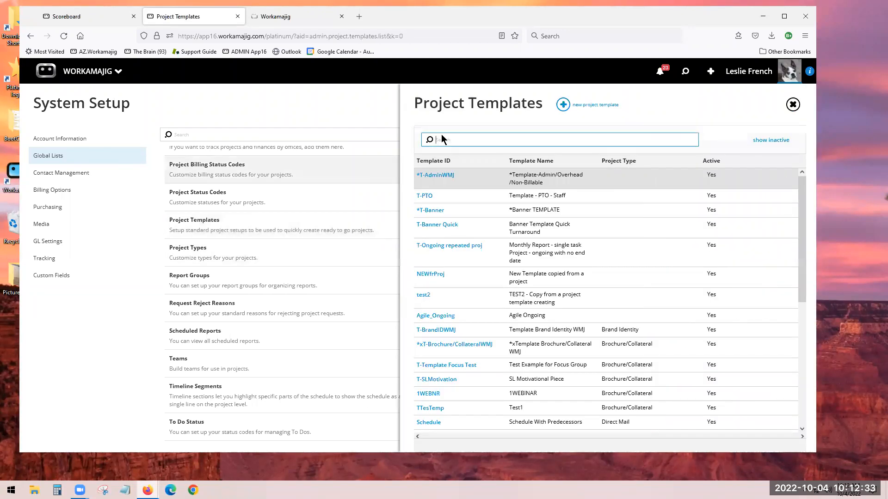
click(793, 104)
Open the project manager's Projects list and look through the projects' statuses, completion and project types
click(88, 71)
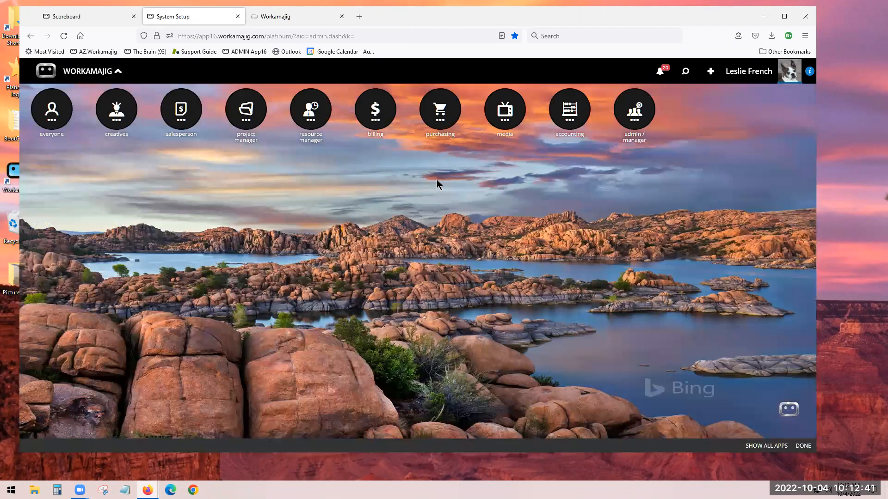
click(253, 111)
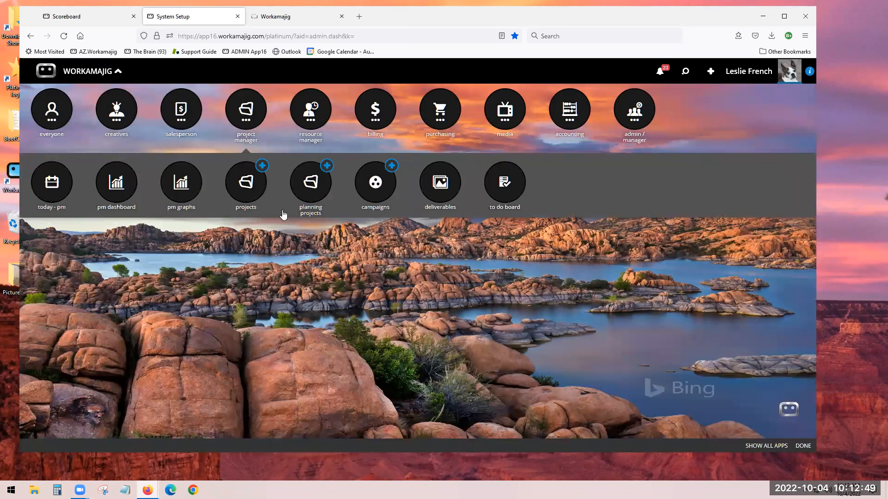
click(247, 191)
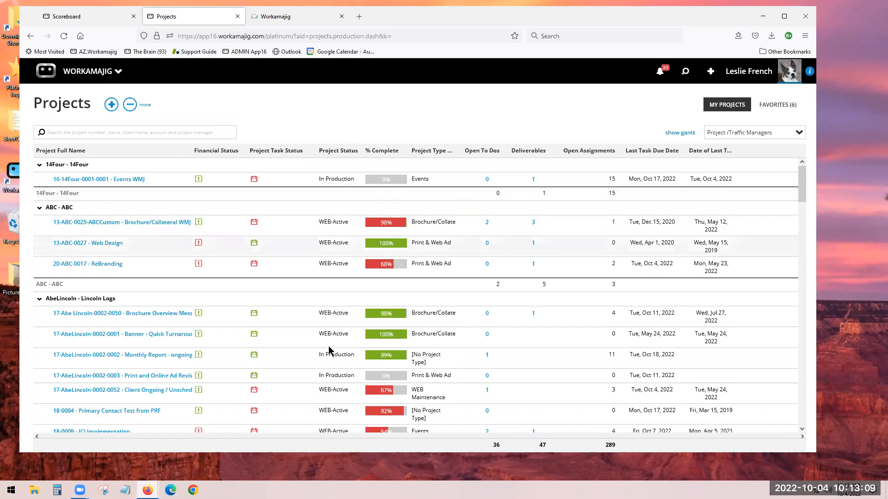
scroll(328, 390, down, 5)
scroll(336, 321, up, 3)
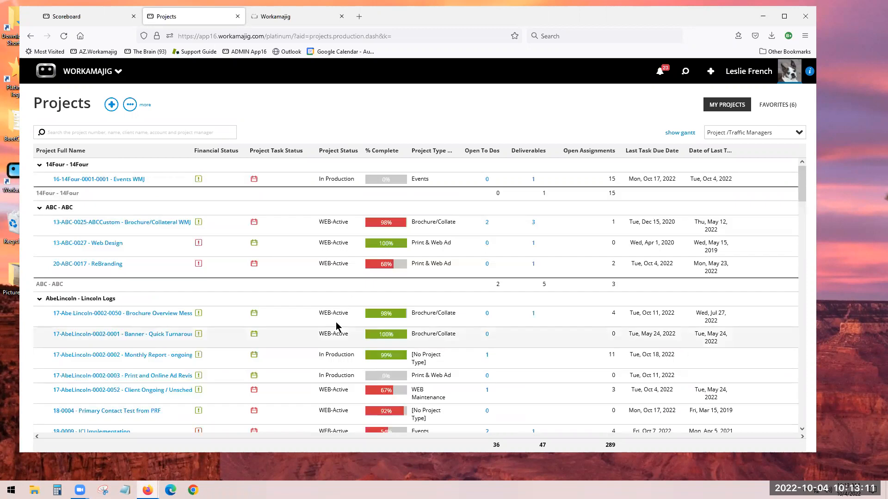
scroll(333, 320, down, 5)
scroll(333, 320, down, 10)
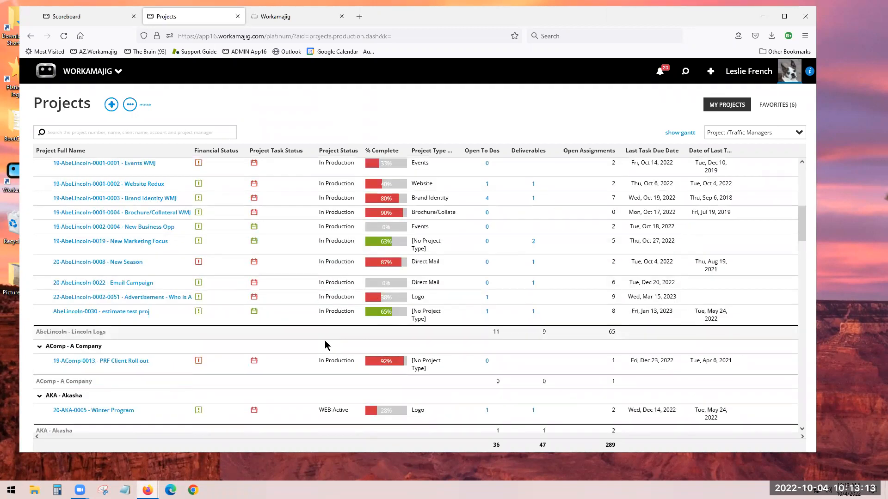
scroll(329, 319, up, 15)
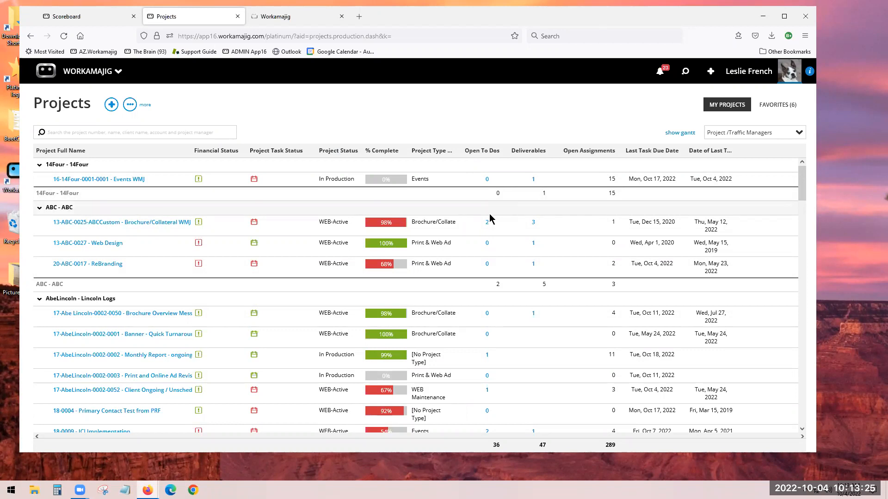
Review the project list's display options without changing them, and check the favorite projects before returning to My Projects
click(133, 105)
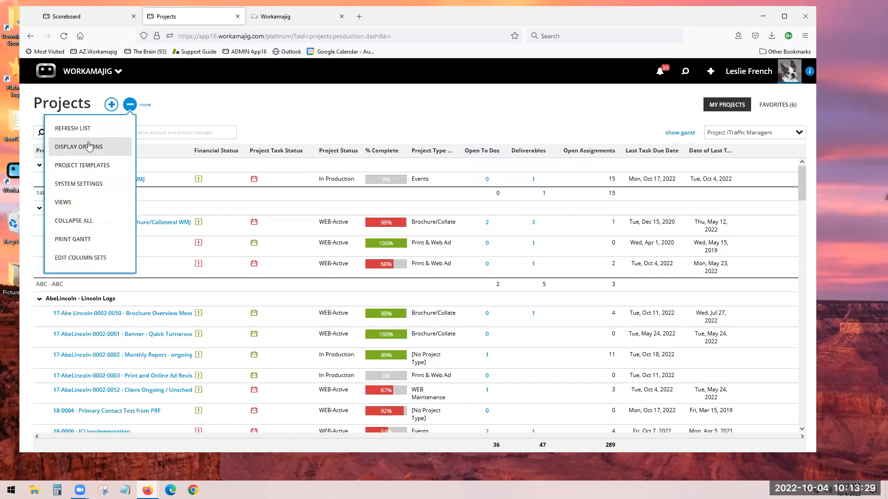
click(72, 146)
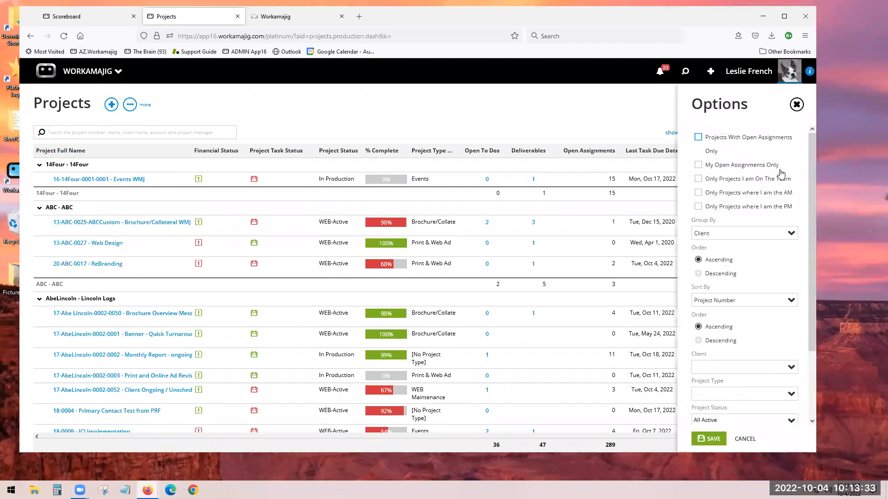
scroll(741, 293, down, 3)
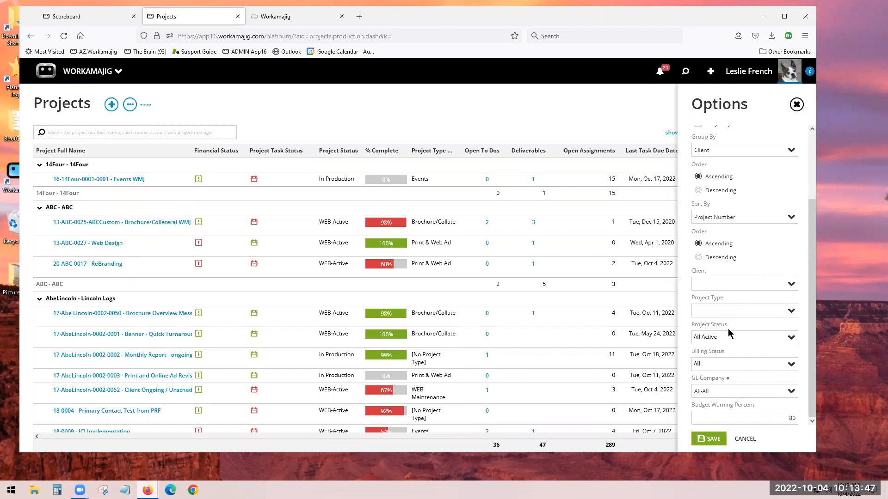
click(796, 105)
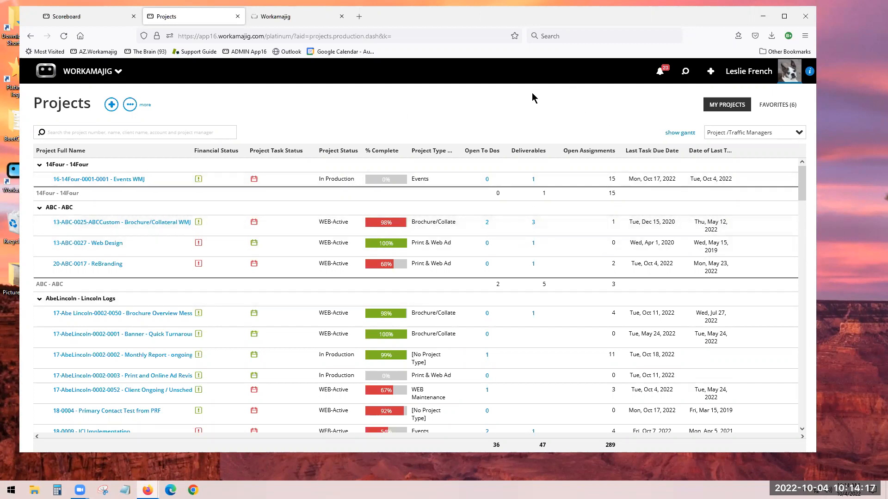
click(782, 113)
click(737, 110)
Open Project Templates from the Projects list, sort the templates by Project Type and look through them
click(130, 106)
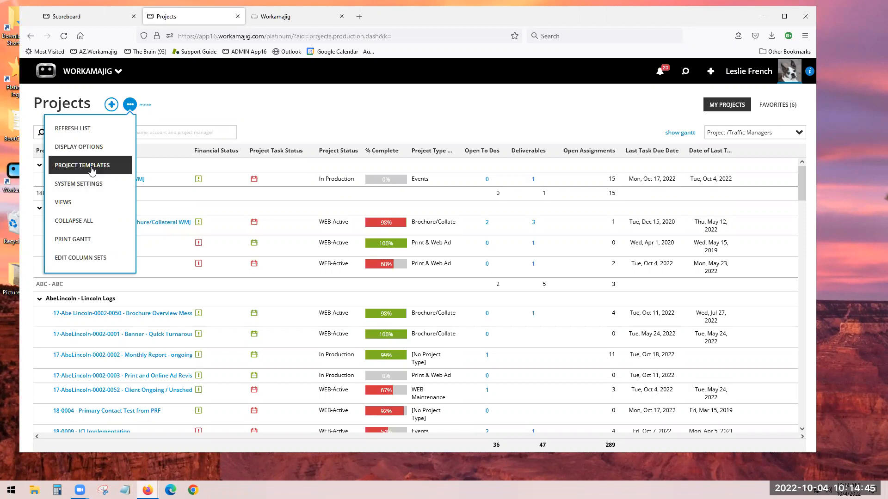
click(91, 169)
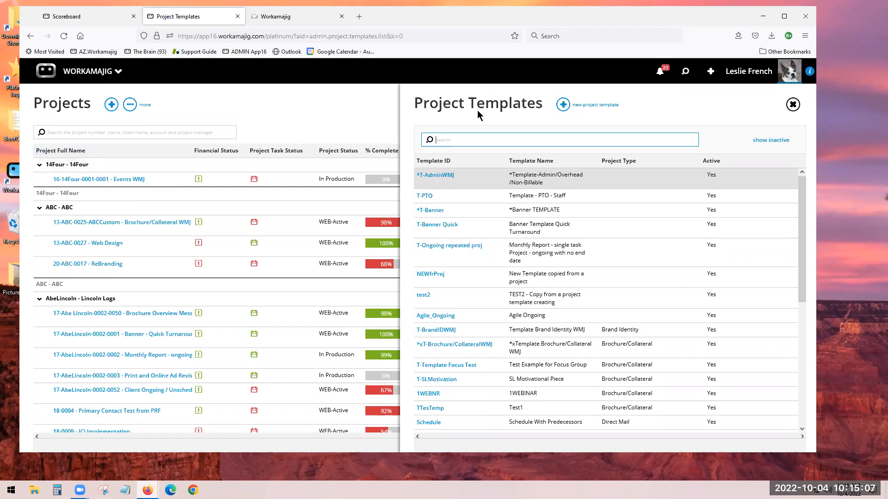
click(616, 161)
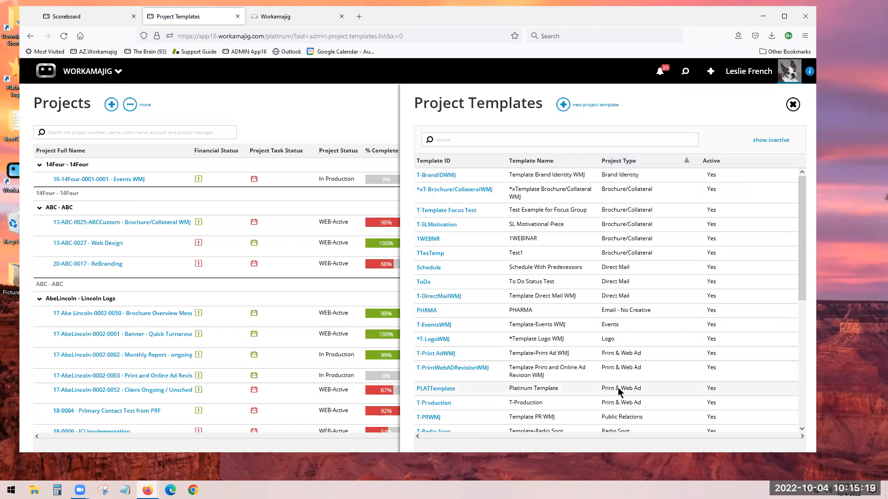
scroll(618, 387, down, 2)
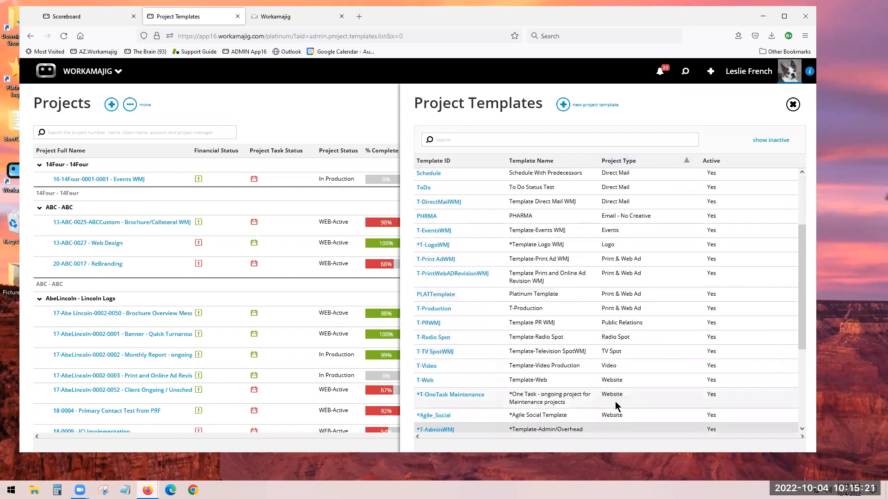
scroll(614, 402, down, 1)
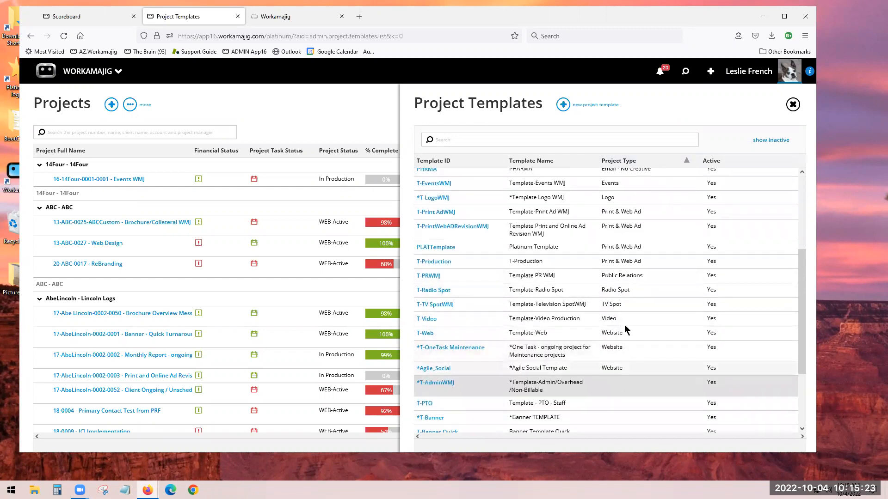
scroll(626, 319, up, 3)
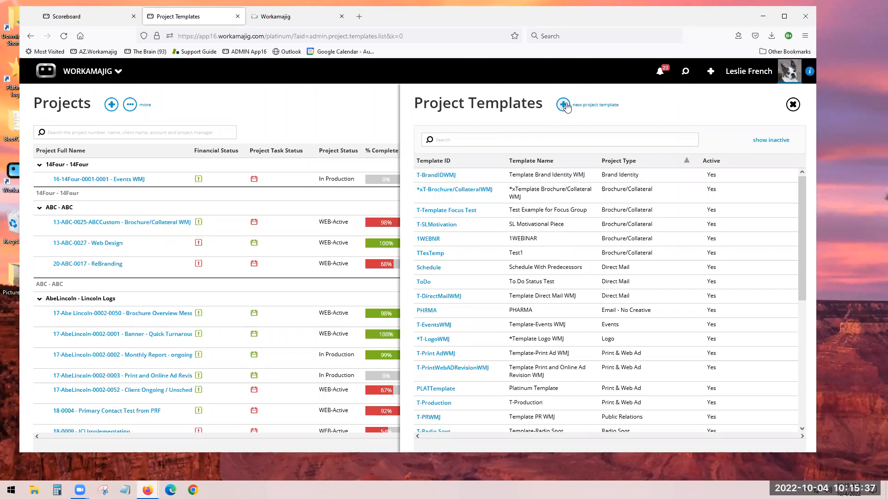
Sort the project templates by Template ID and open the schedule of the *Agile_Social template
click(439, 162)
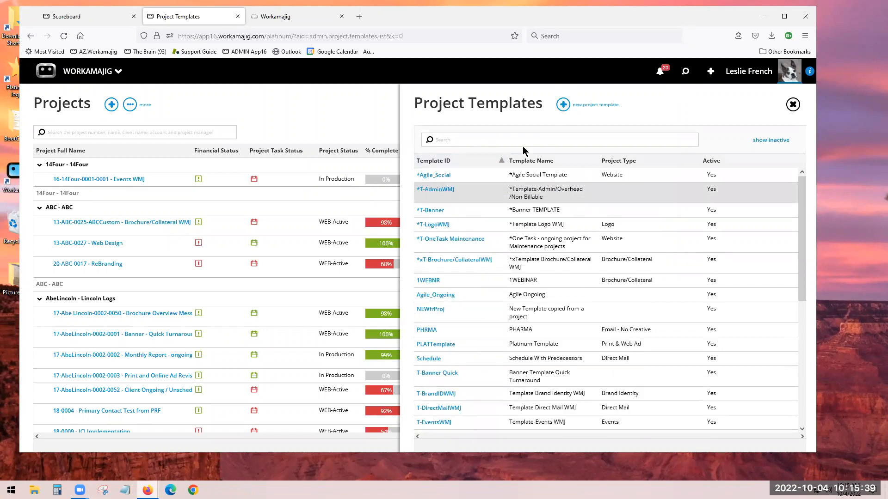
click(432, 177)
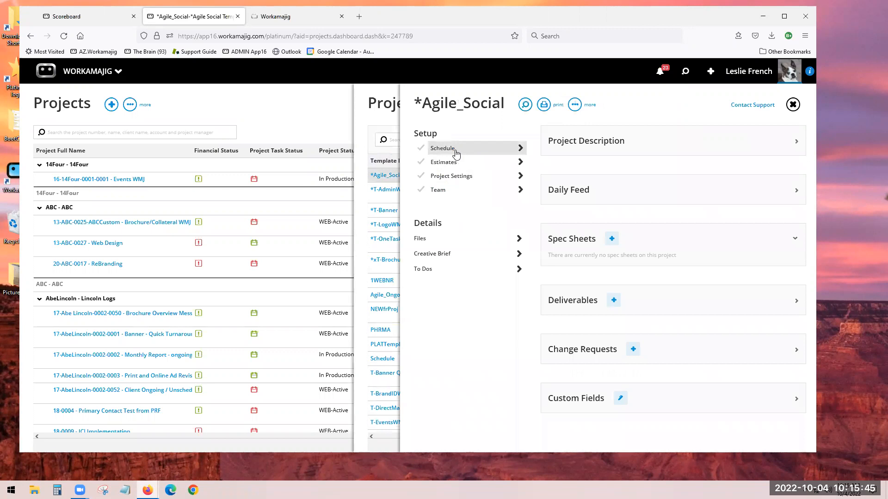
click(455, 150)
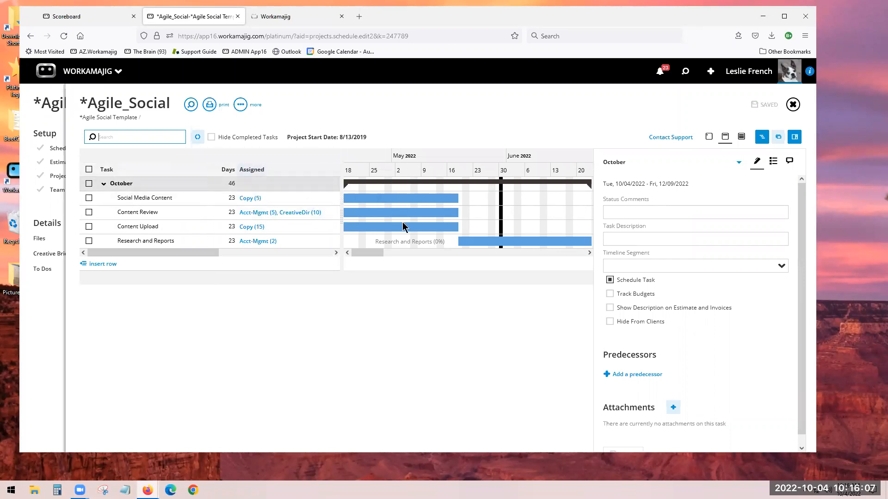
Compare the *Agile_Social schedule with and without its Gantt chart, leave the chart hidden and close the schedule and template
click(760, 137)
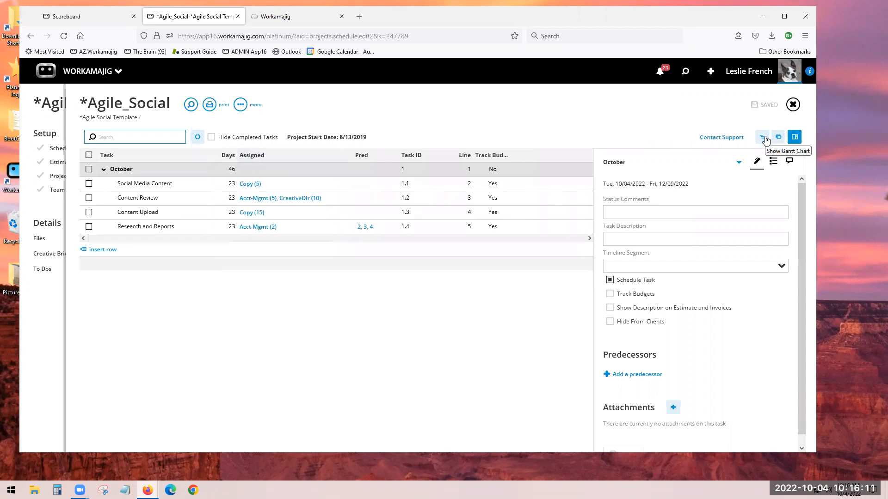
click(764, 139)
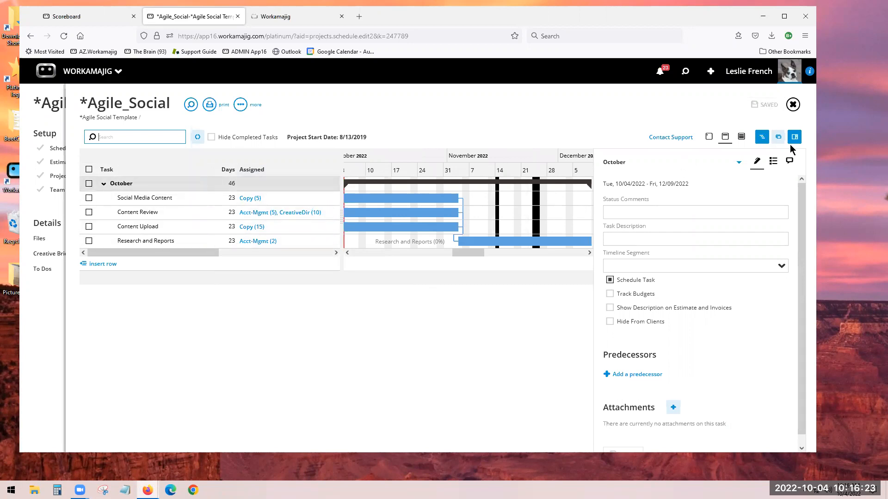
click(762, 138)
click(793, 105)
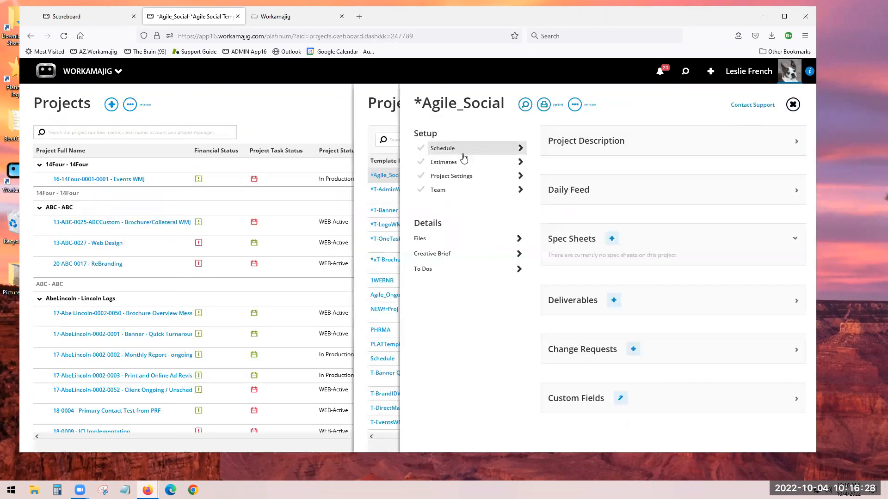
click(394, 124)
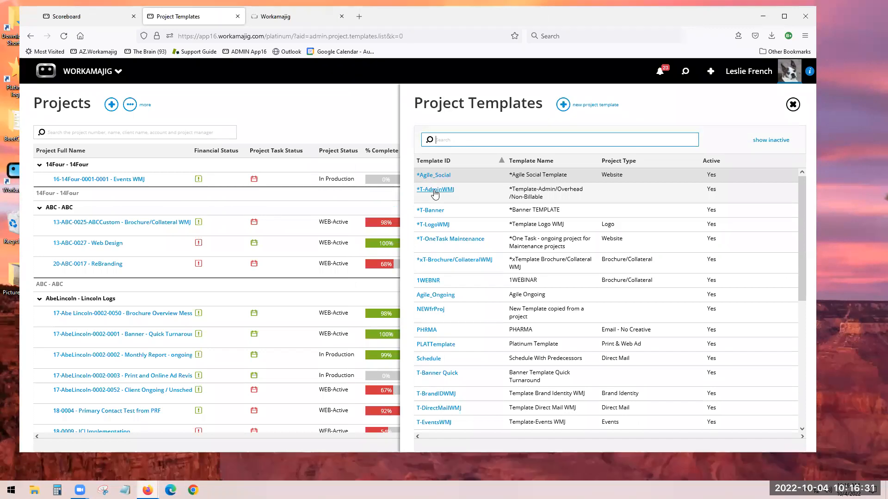
Open the *T-AdminWMJ template's schedule, review its tasks, show the Gantt chart and close the schedule and template
click(433, 190)
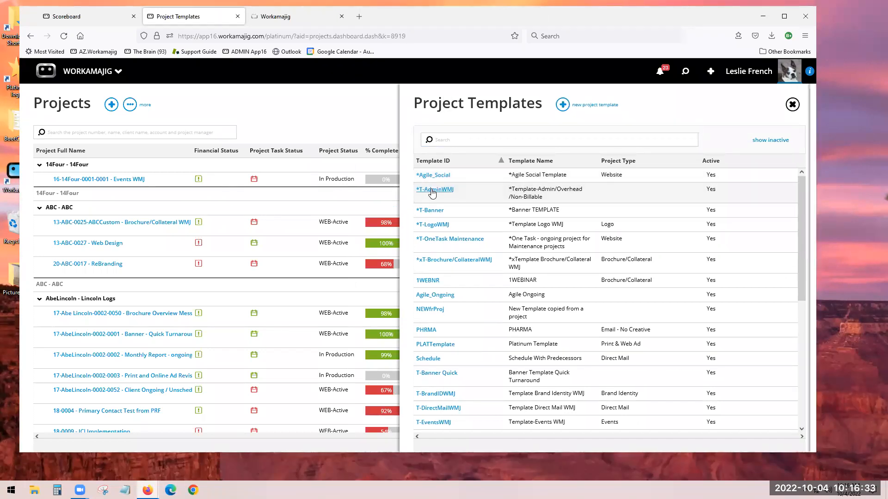
click(451, 148)
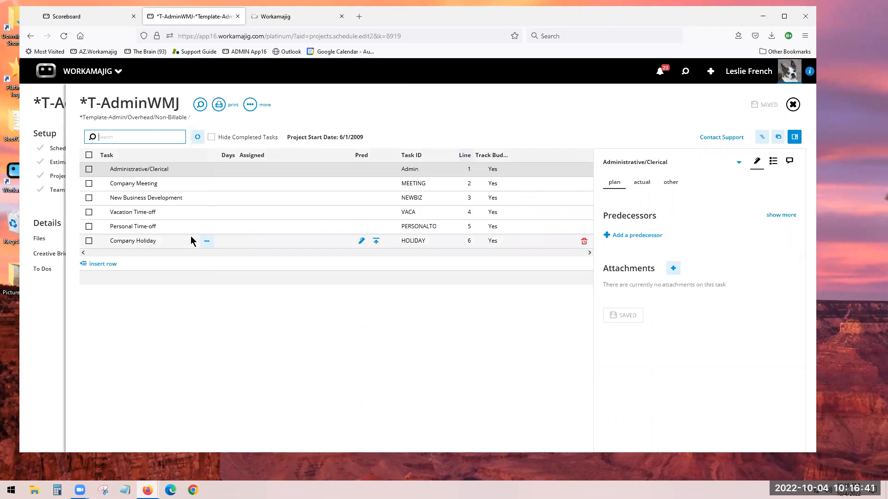
click(761, 137)
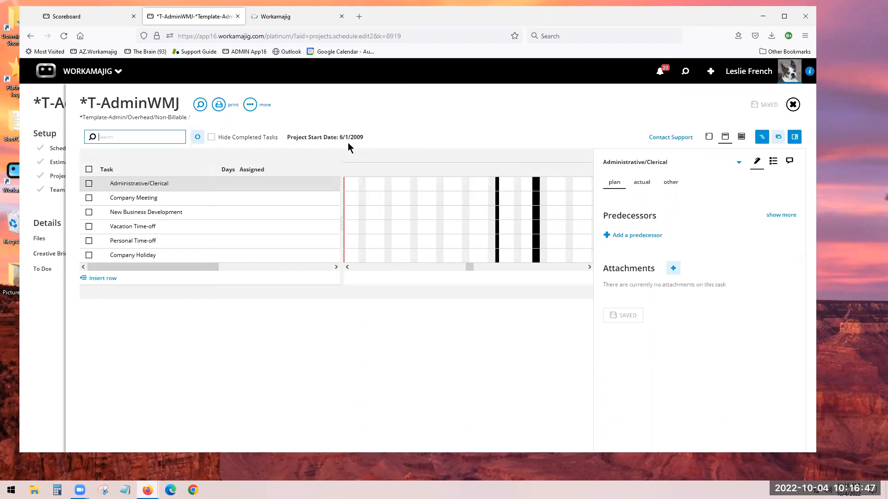
click(792, 105)
click(792, 105)
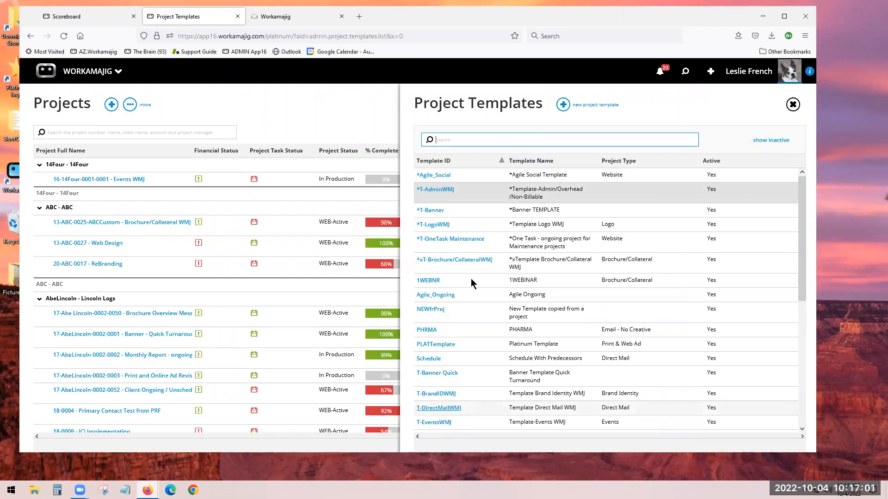
Open the *T-Banner template's schedule, review its tasks with the Gantt chart, close the schedule and return to the templates list
click(437, 212)
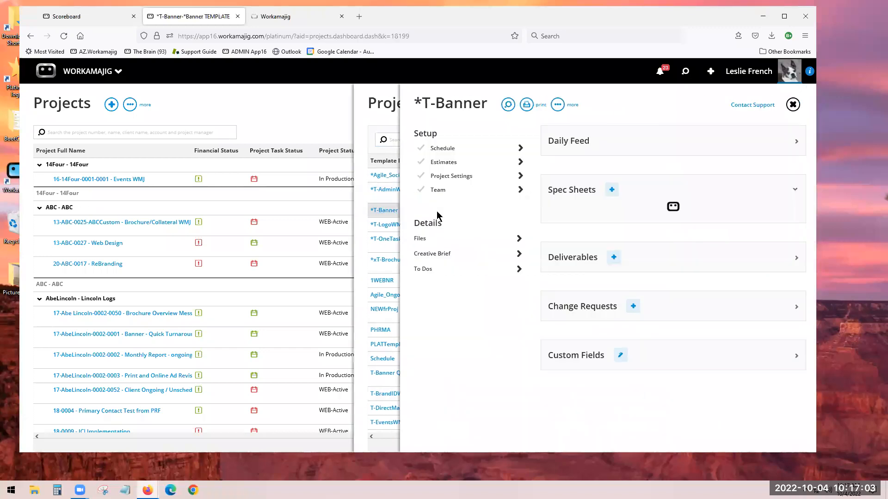
click(442, 148)
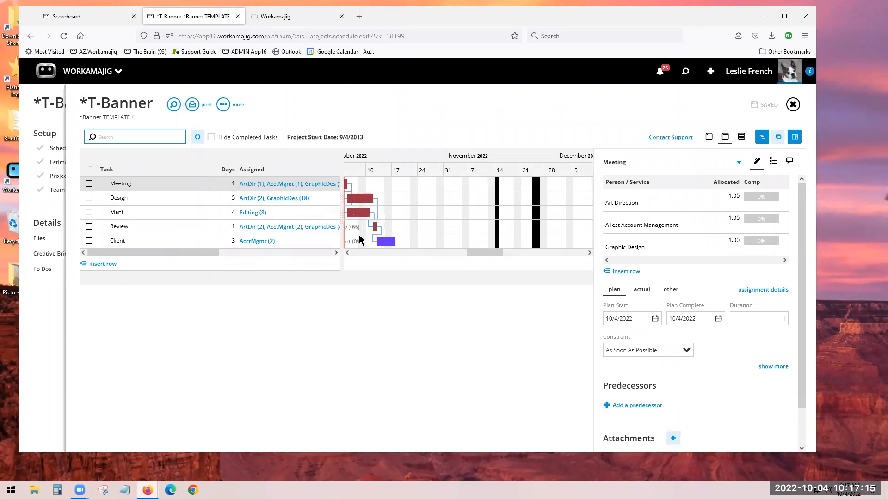
mouse_move(377, 225)
click(793, 105)
click(392, 120)
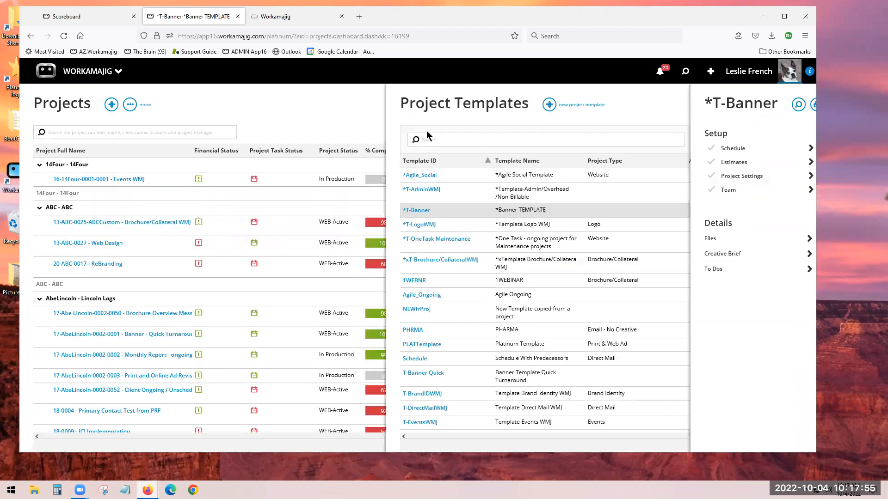
Open the *T-OneTask Maintenance template's schedule, inspect the Monthly Report task's available actions and close the schedule and template
click(445, 241)
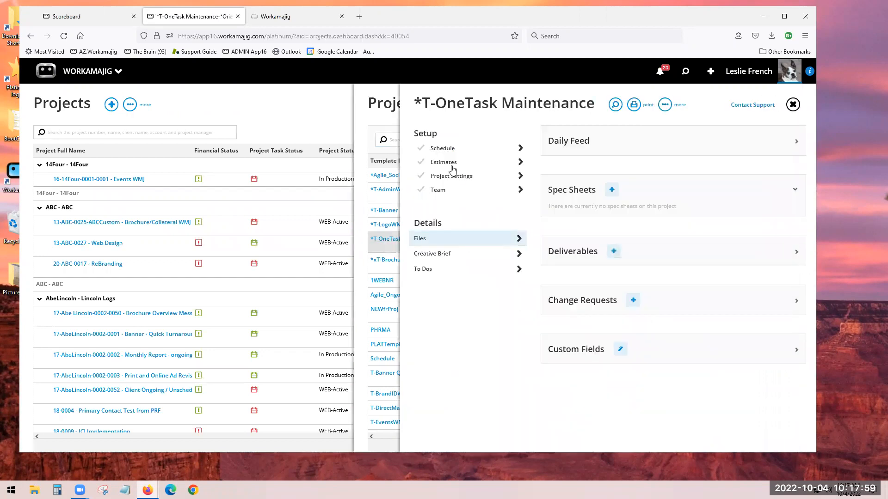
click(444, 149)
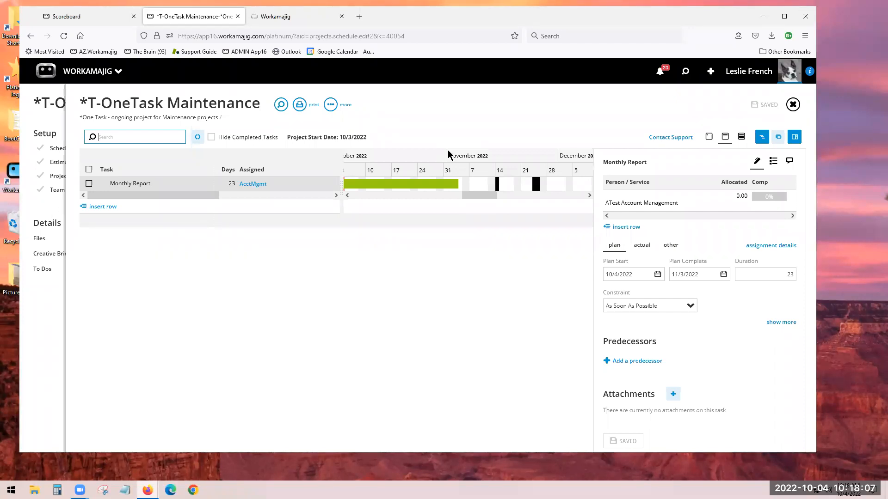
mouse_move(162, 186)
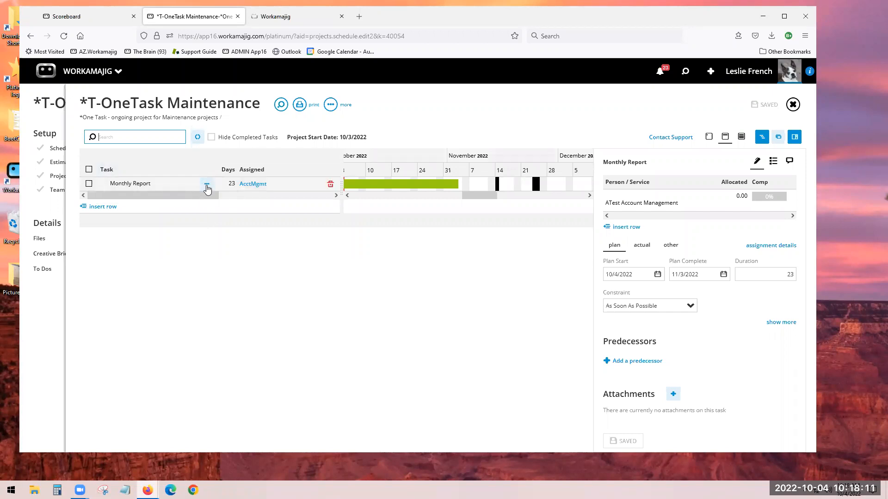
click(206, 185)
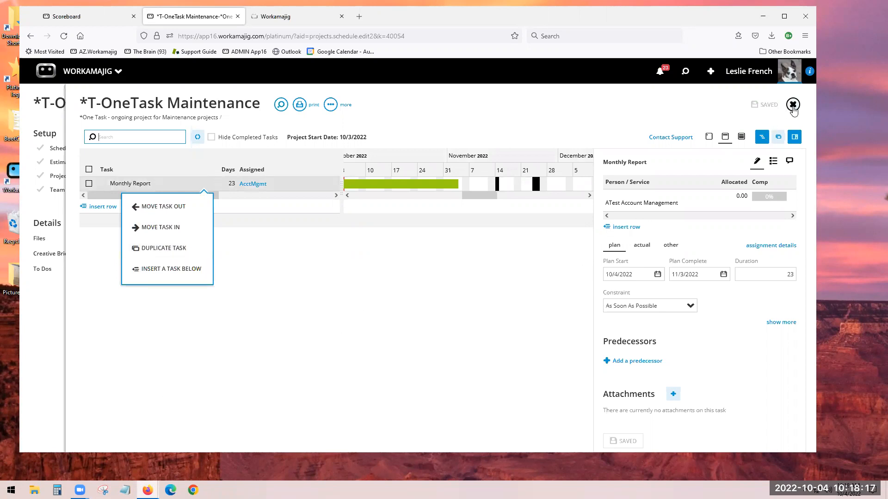
click(793, 105)
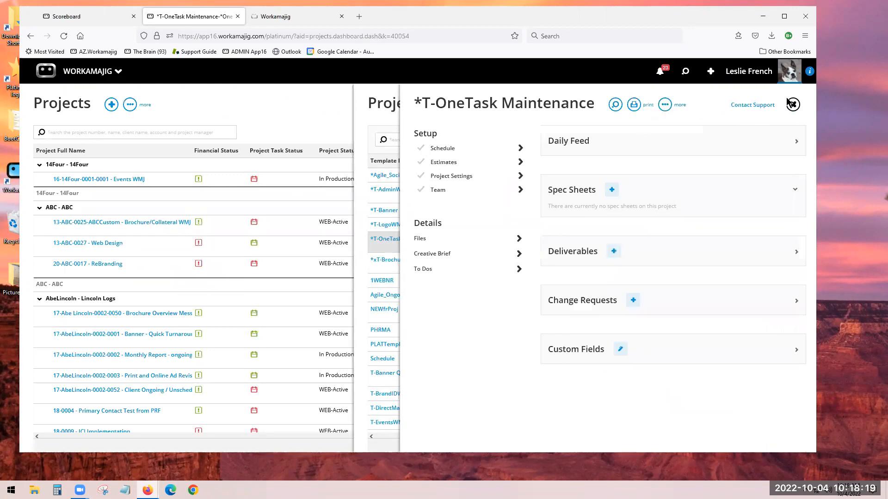
click(792, 104)
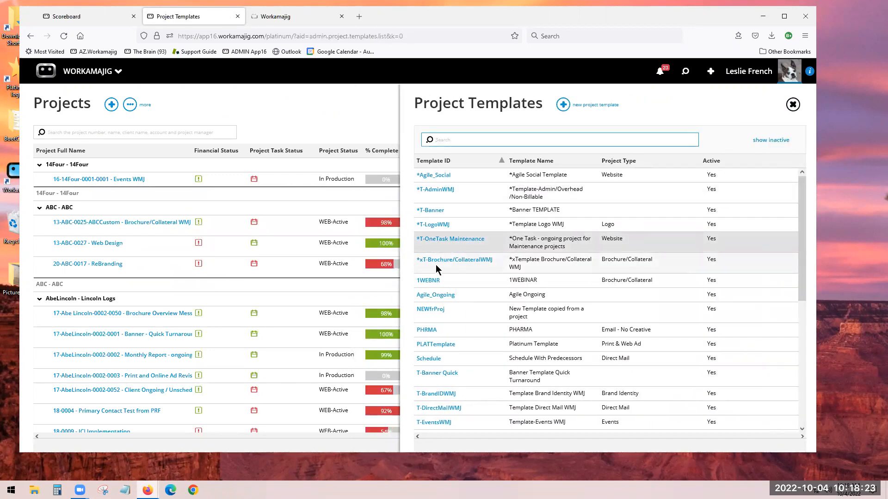
Close Project Templates, look through the favorite projects and return to the My Projects view
click(399, 43)
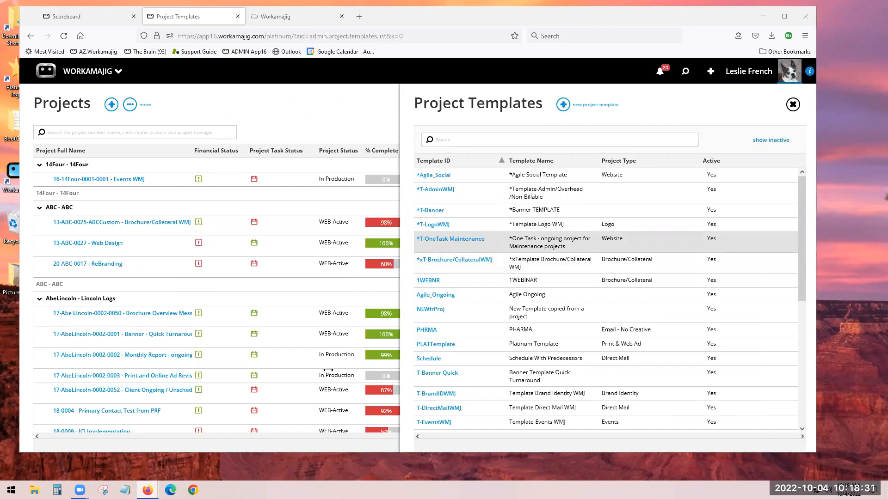
click(664, 103)
click(314, 100)
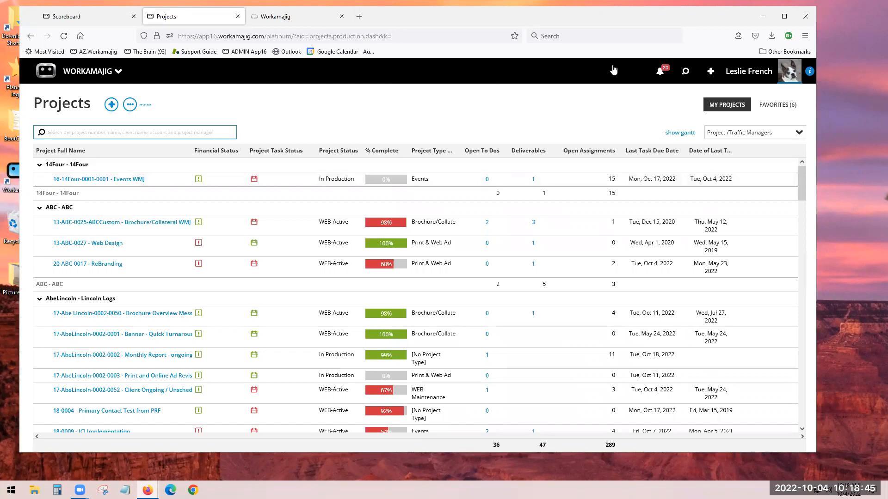
click(774, 115)
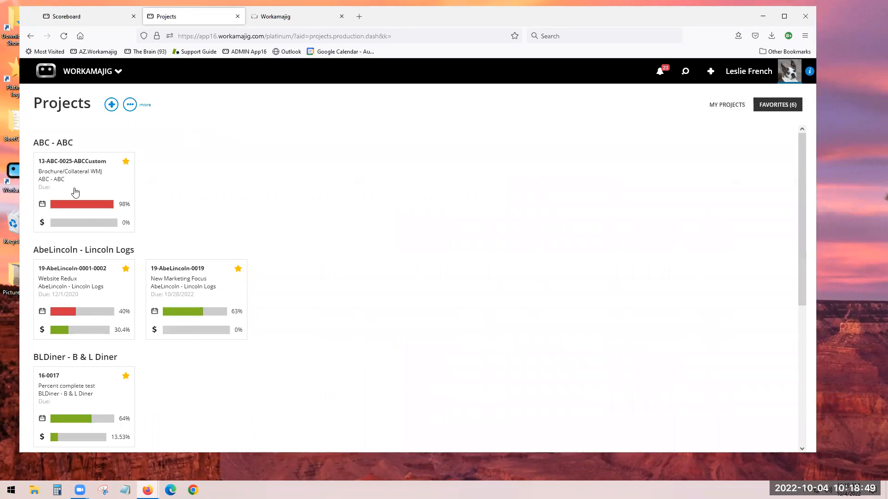
scroll(107, 411, down, 1)
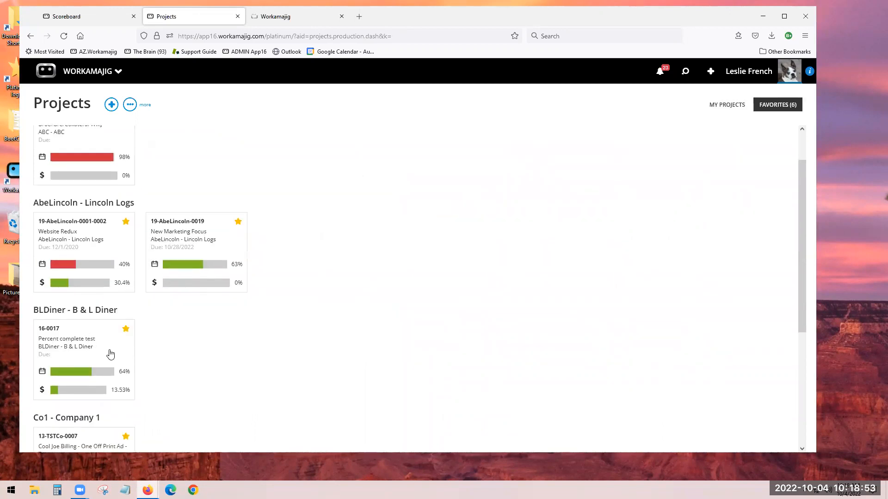
scroll(239, 195, up, 1)
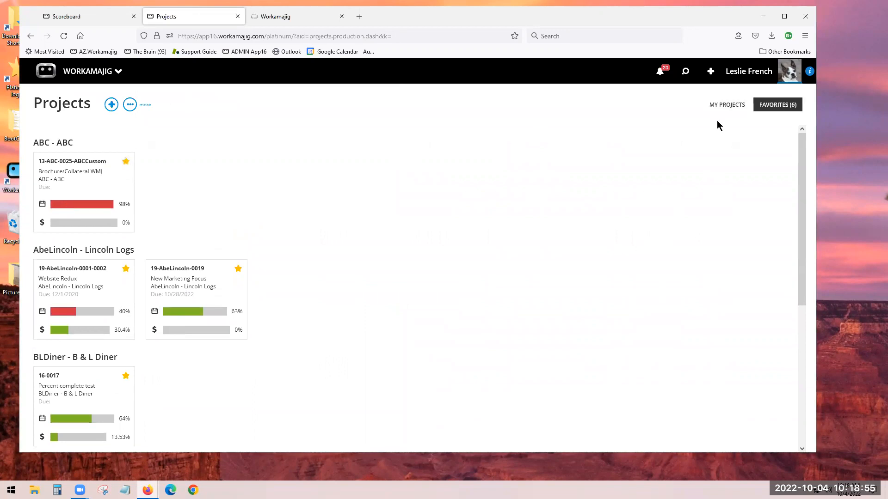
click(727, 111)
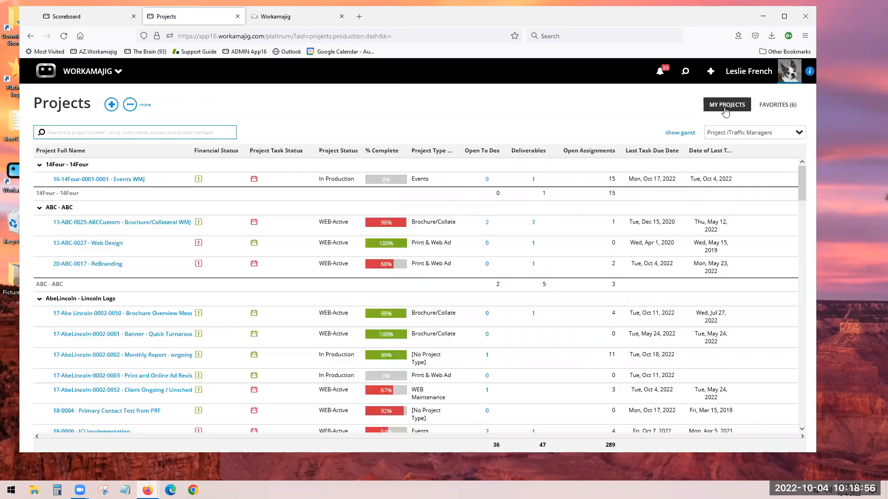
Open project 16-14Four-0001-0001, mark it as a favorite, remove the favorite mark again and close the project
click(112, 181)
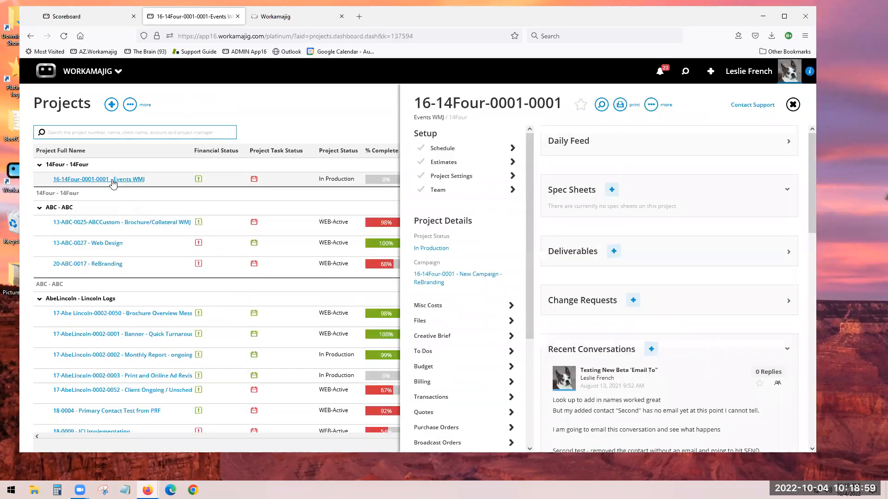
click(581, 106)
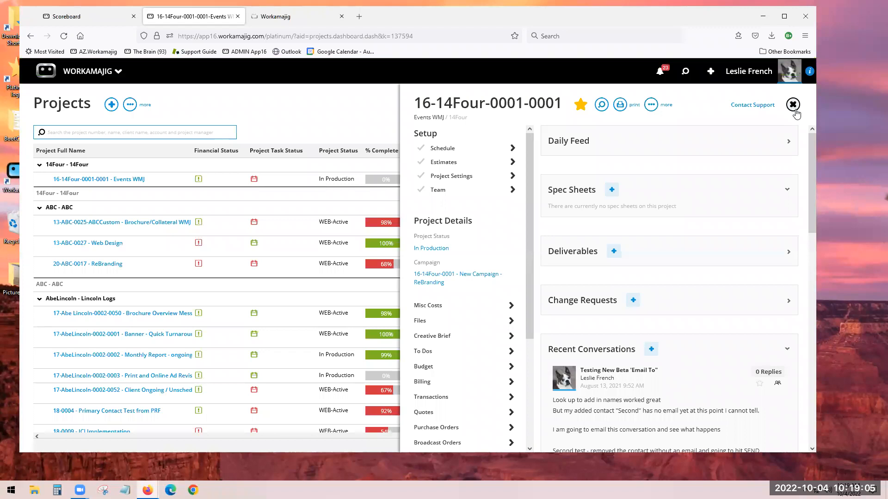
click(580, 105)
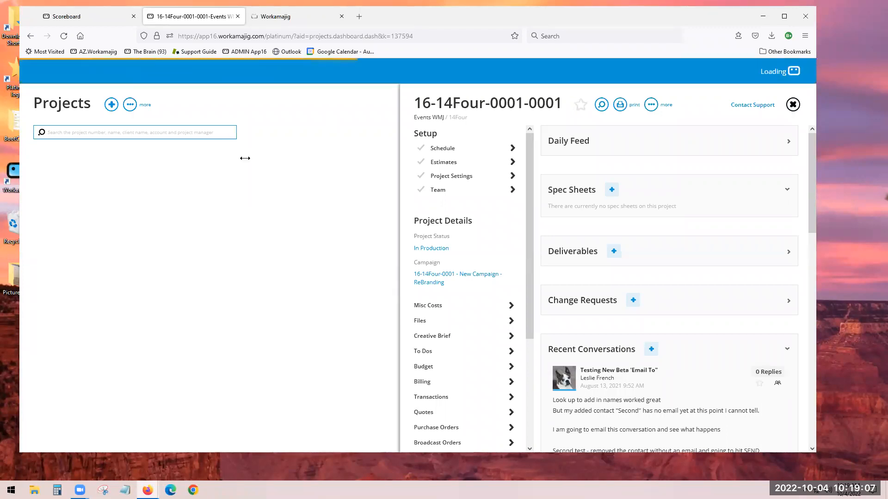
click(794, 105)
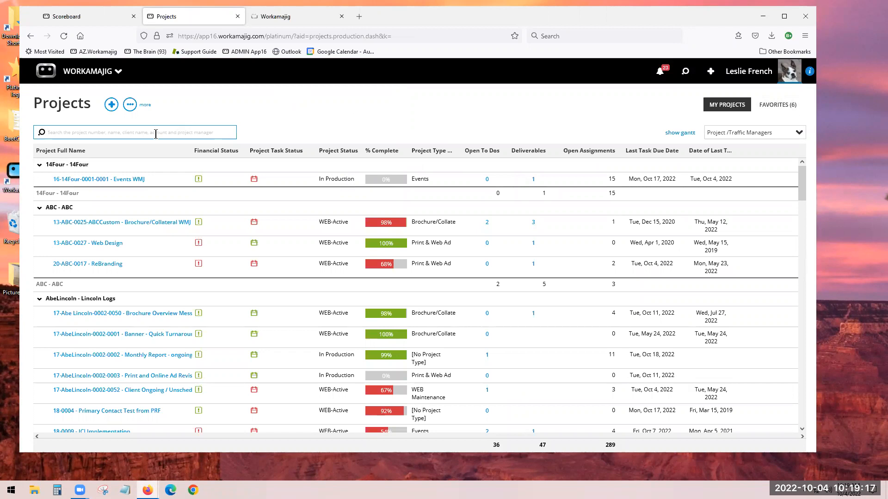
Search the Projects list for "Print" and for "abe", clearing the search after each one
text(Print)
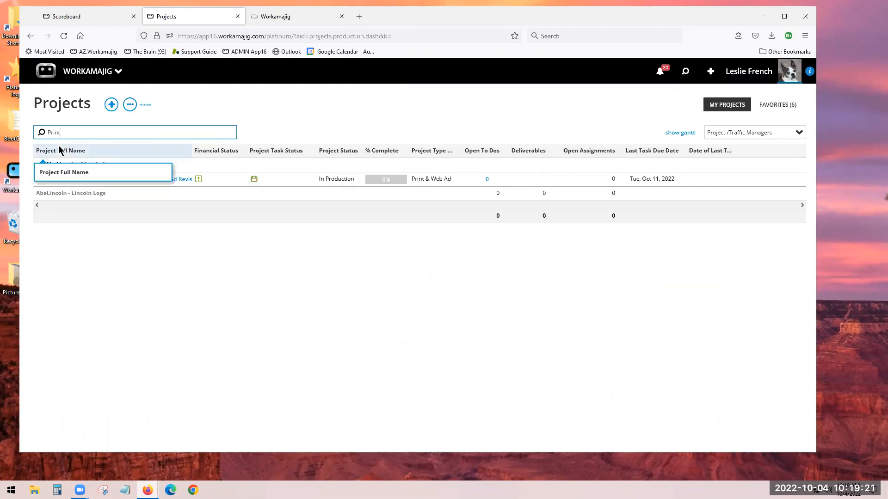
key(ctrl+a)
key(BackSpace)
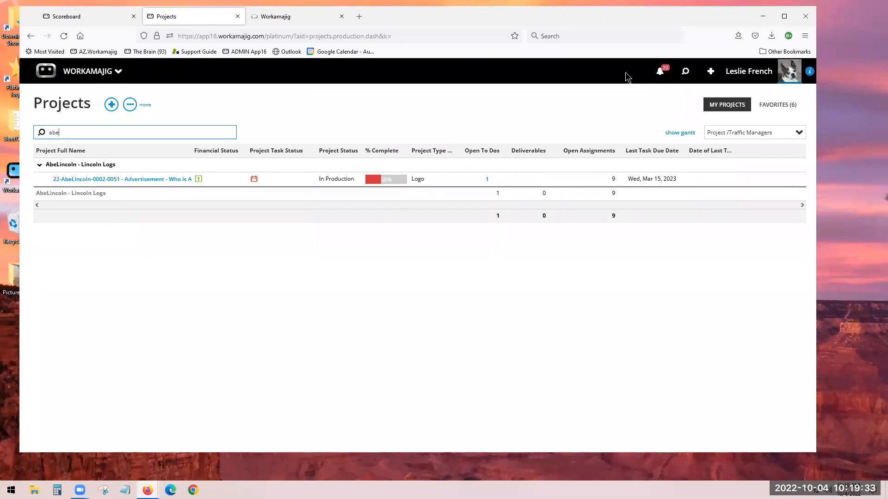
drag(82, 129, 37, 128)
Examine the Projects list's display options and close them without changing anything
click(131, 106)
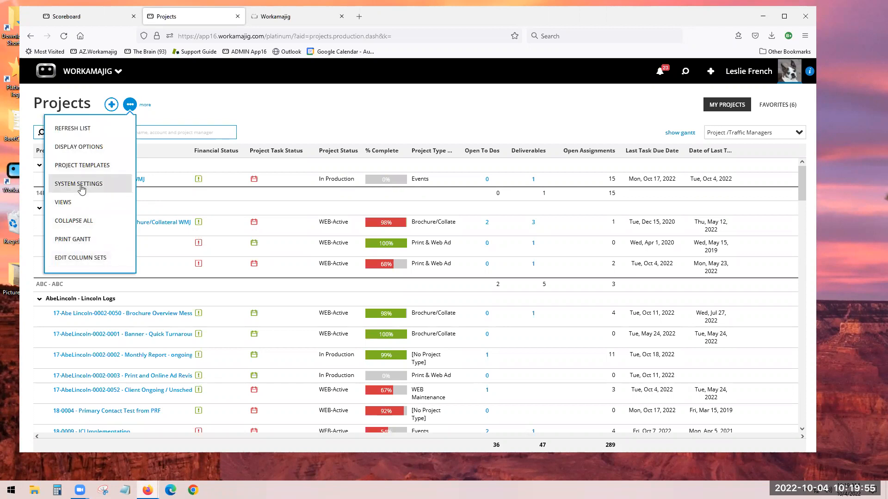
click(76, 147)
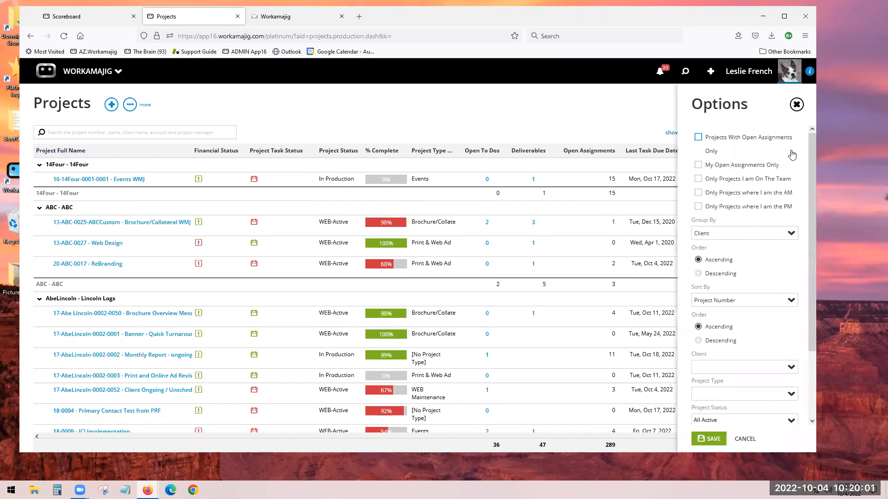
click(796, 104)
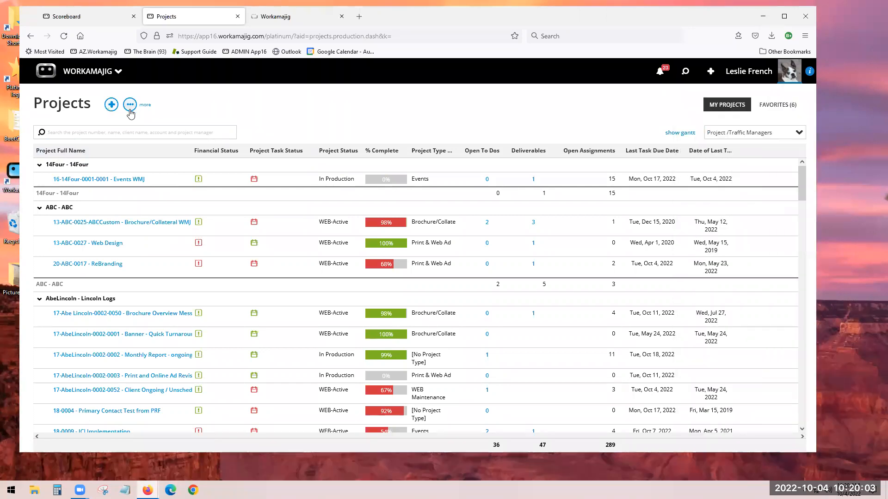
Reopen Project Templates and start a new project template with the ID BRO and the name Brochure Basic
click(129, 108)
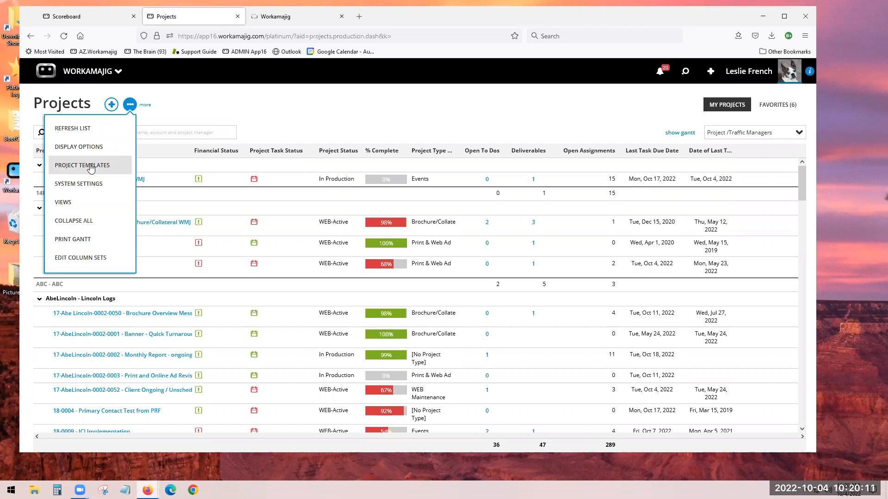
click(91, 168)
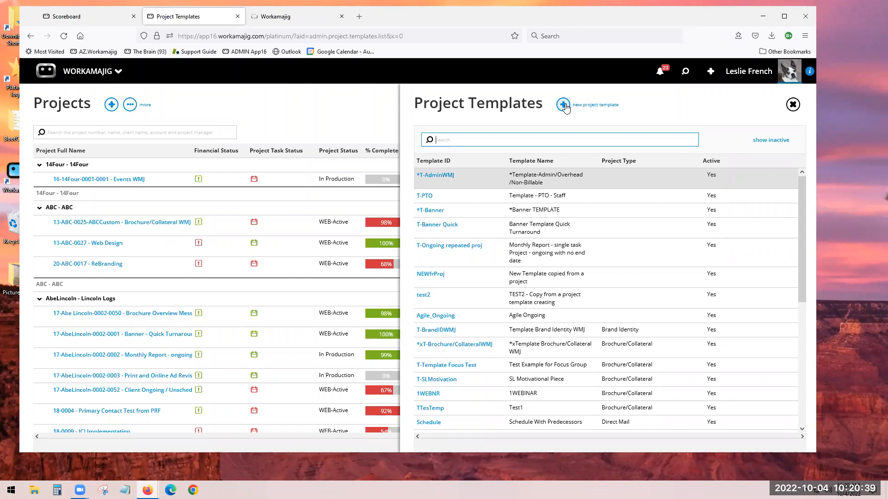
click(563, 105)
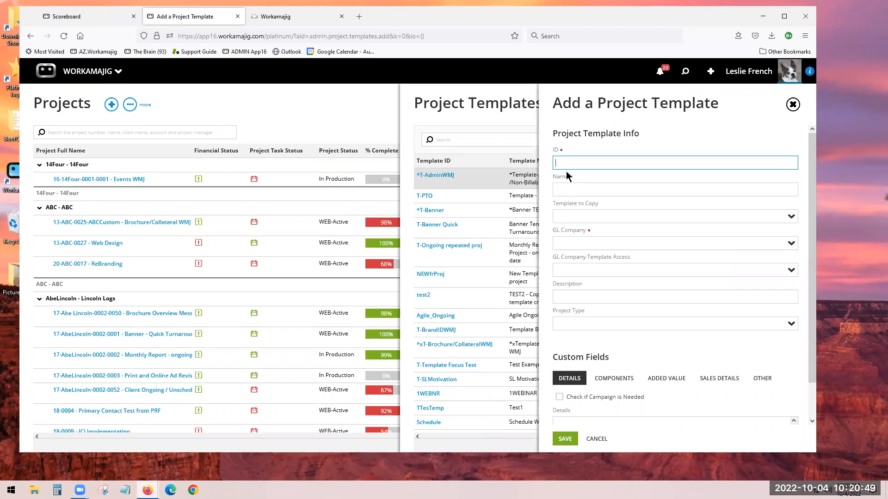
text(Bro)
key(BackSpace)
click(569, 185)
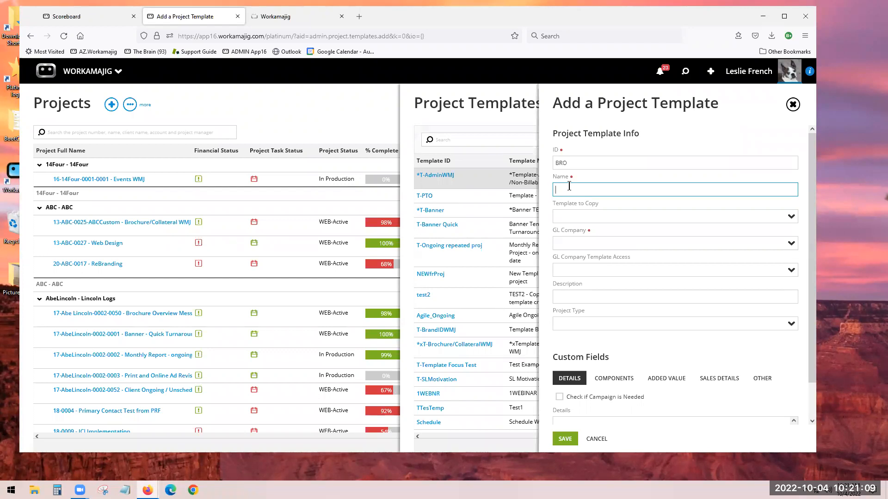
text(rochure Basic)
Set the new template's GL Company to MySandbox and enter "Test" as its description
click(568, 241)
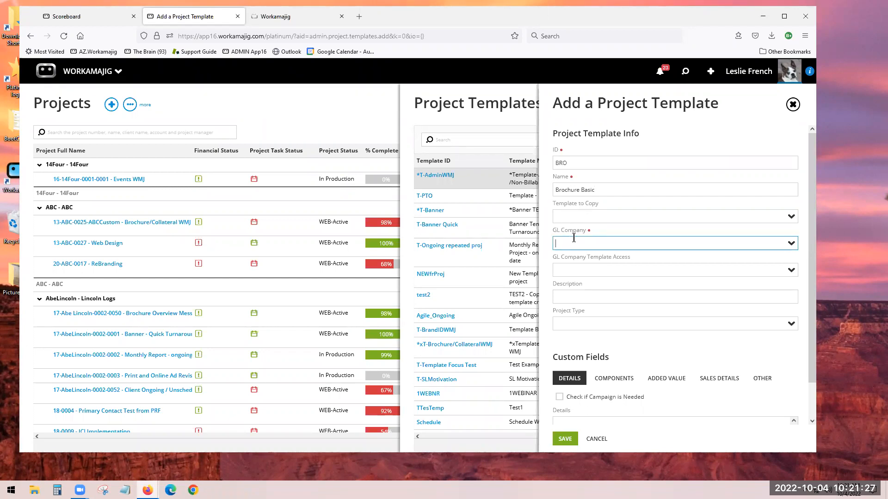
click(792, 245)
click(574, 260)
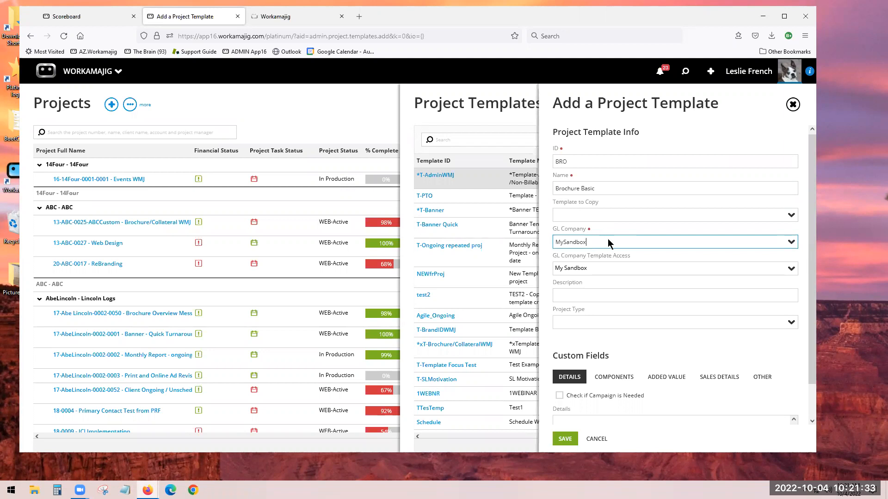
scroll(601, 239, down, 1)
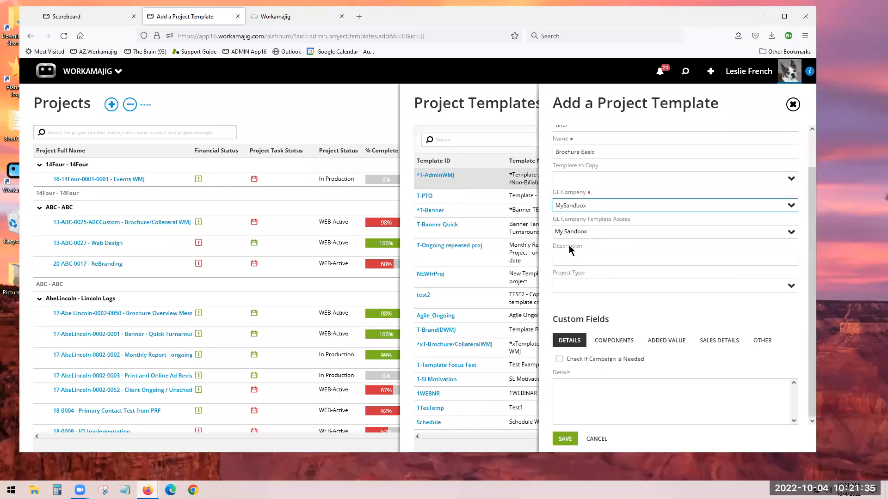
click(572, 257)
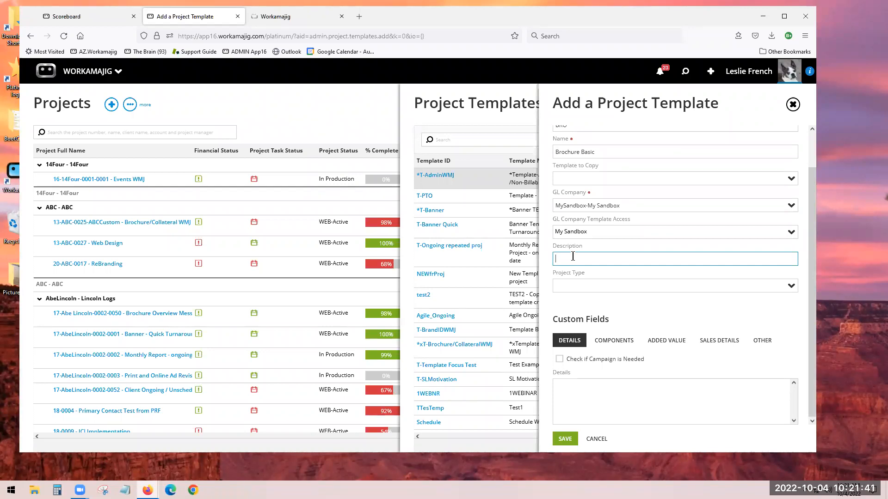
text(Test)
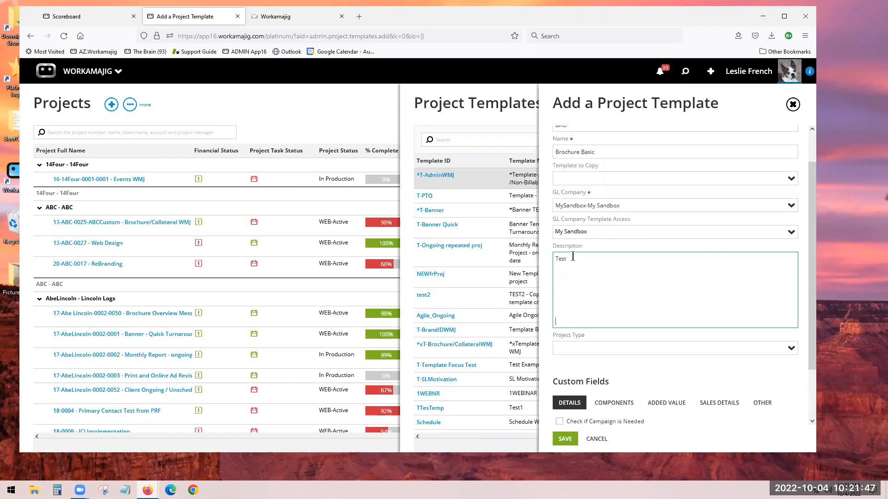
key(Return)
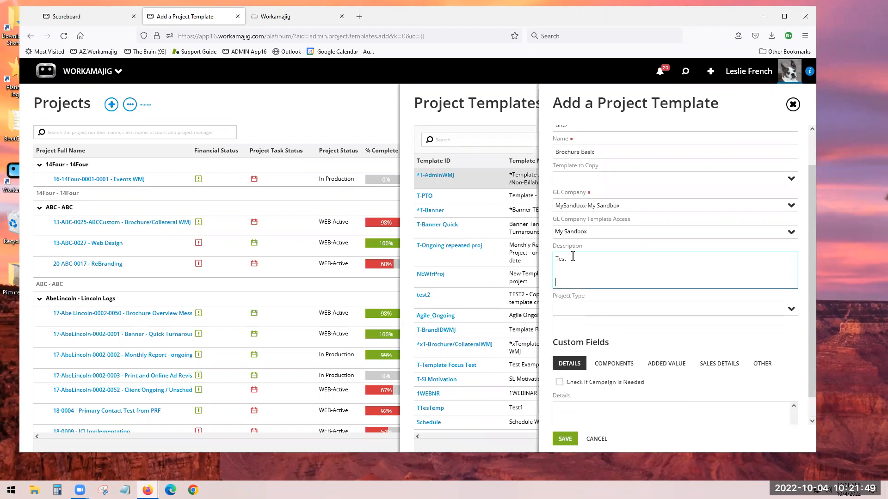
key(BackSpace)
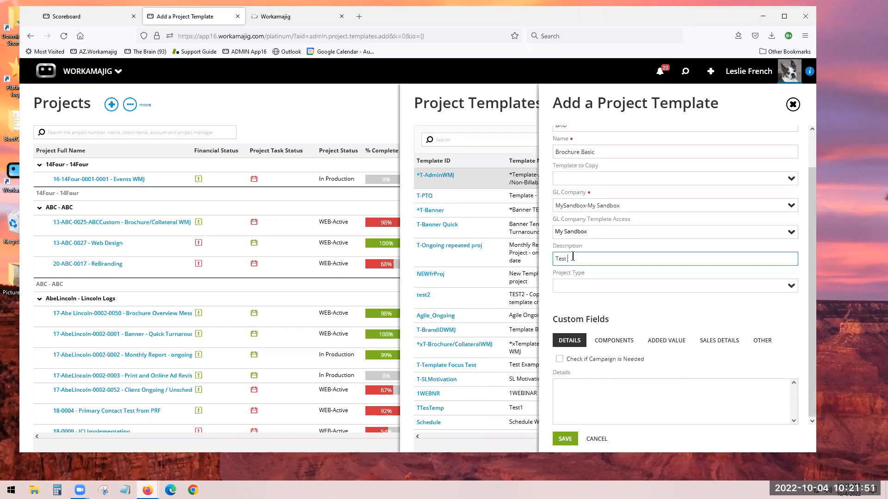
Clear the new template's description, set its project type to Brochure/Collateral and save the template
key(ctrl+a)
key(BackSpace)
click(790, 287)
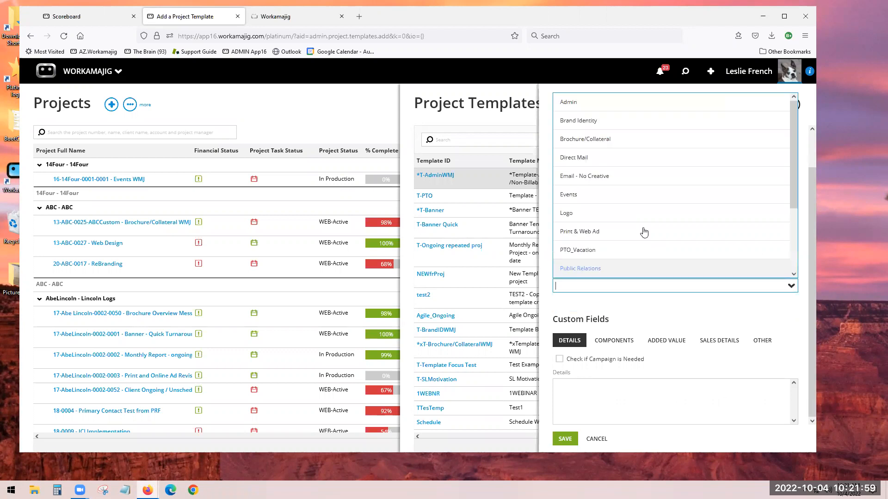
click(571, 144)
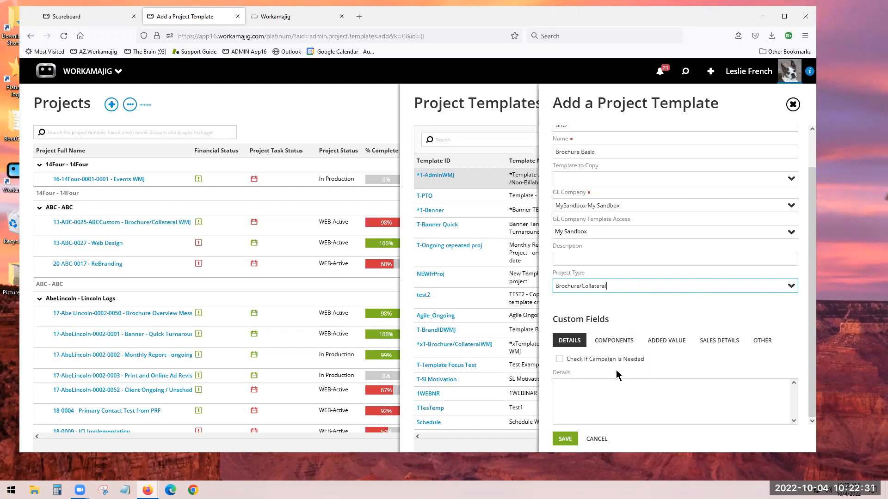
scroll(612, 238, up, 1)
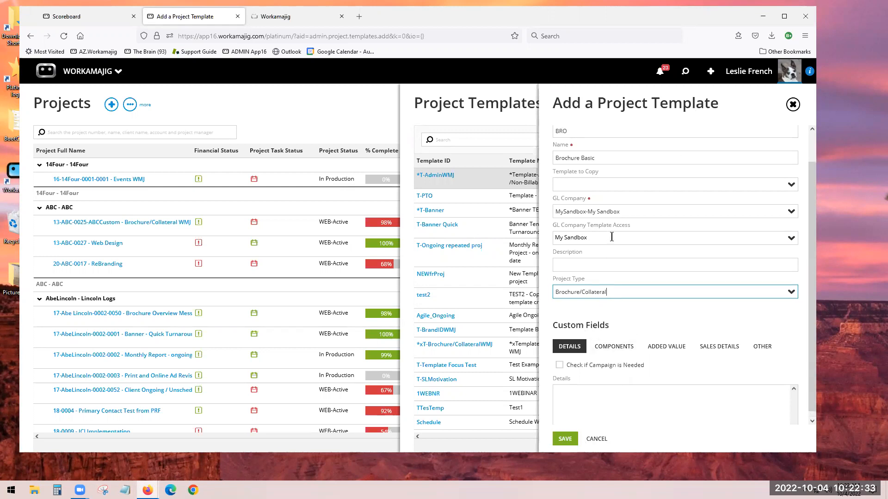
scroll(612, 237, up, 2)
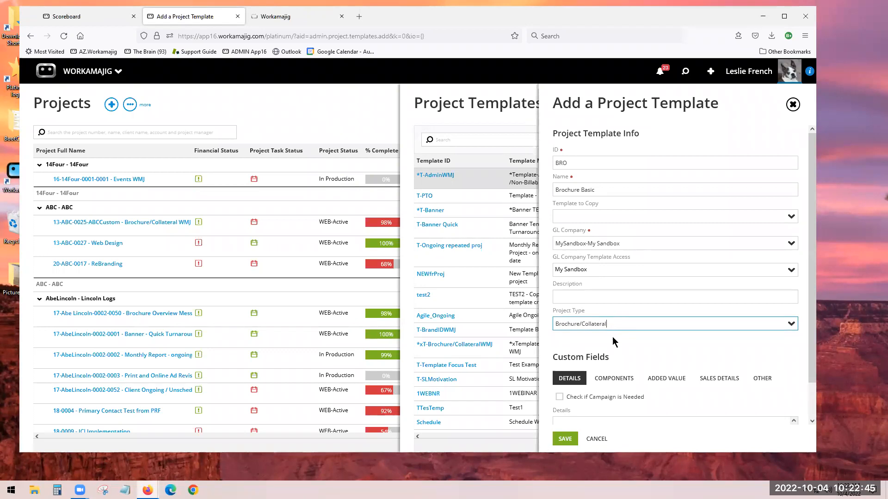
click(565, 439)
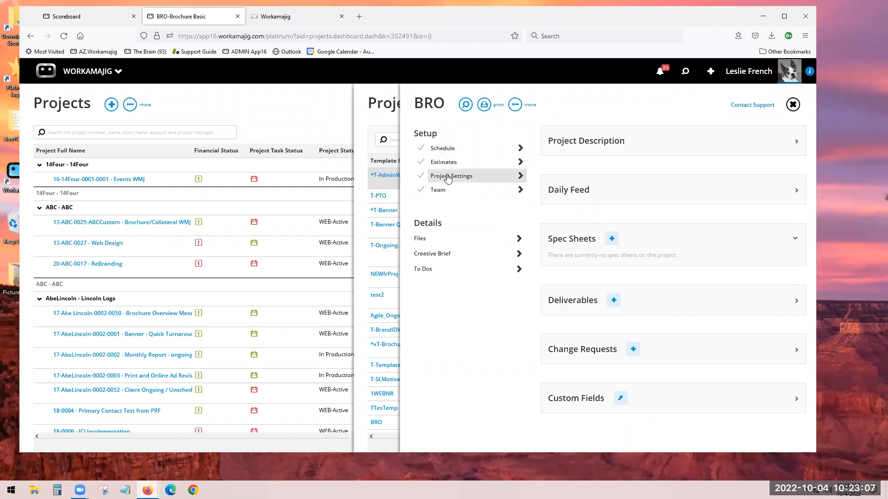
Review the BRO template's project settings, including the Active option and the Friday and Saturday working days, and save them
click(441, 179)
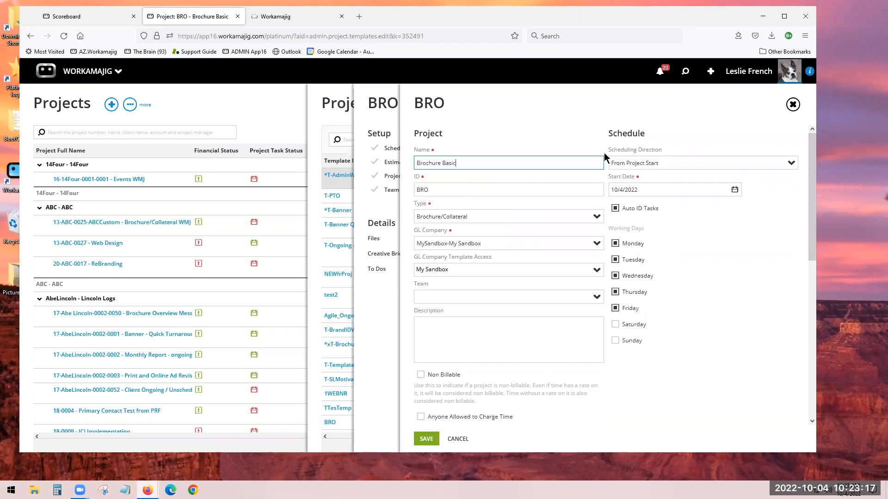
scroll(499, 241, down, 1)
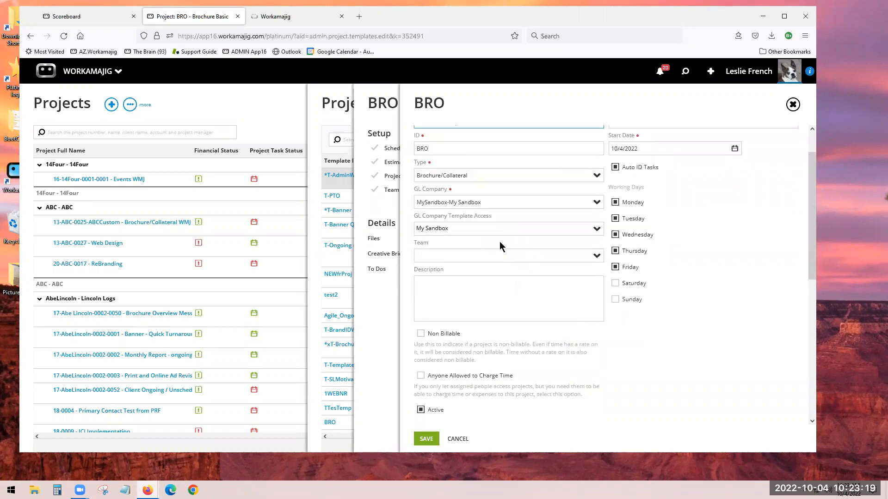
scroll(500, 242, down, 1)
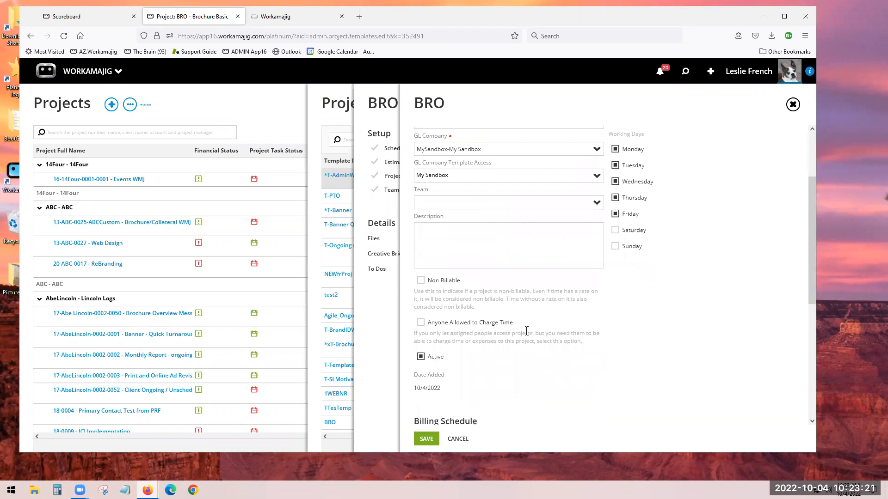
click(420, 358)
scroll(502, 262, up, 2)
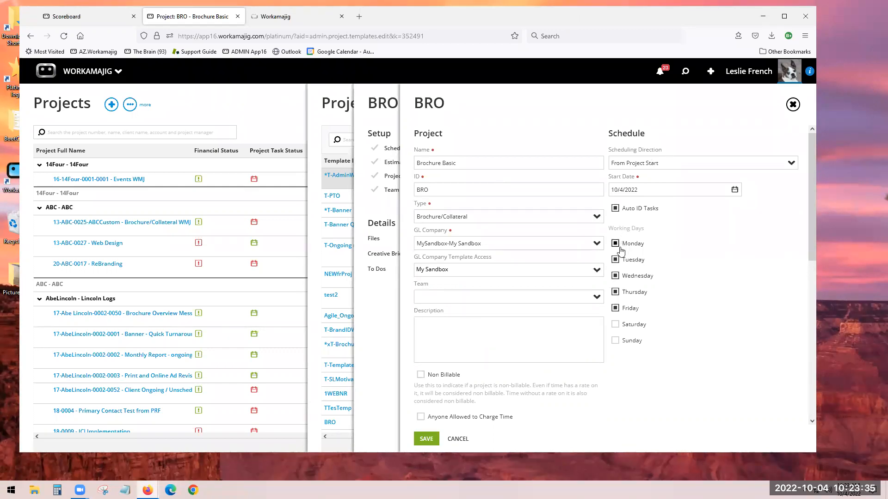
click(620, 313)
click(623, 314)
click(615, 324)
click(616, 325)
click(426, 440)
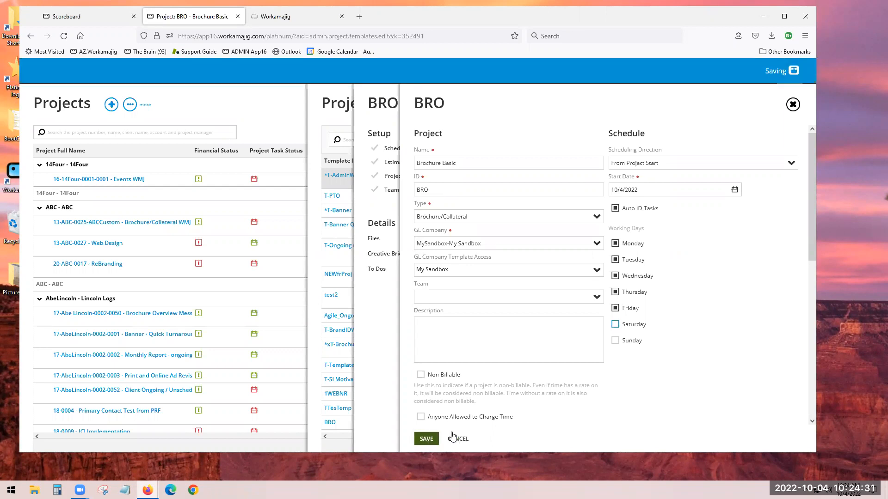
scroll(631, 138, down, 4)
click(793, 104)
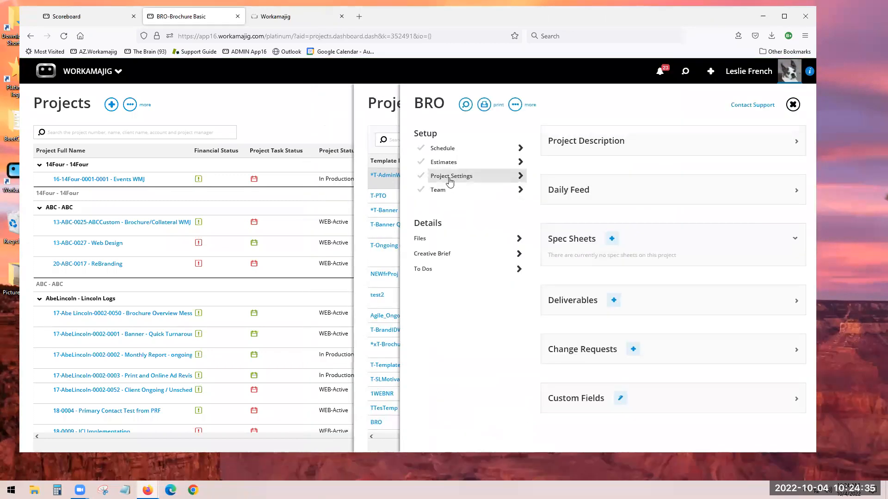
Look at the BRO template's additional actions and the Active option in its project settings, then close without saving
click(516, 105)
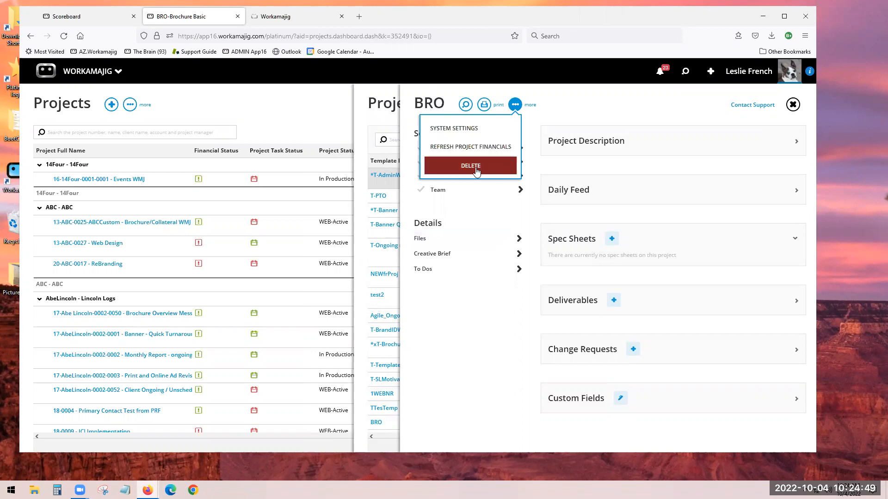
click(472, 320)
click(466, 181)
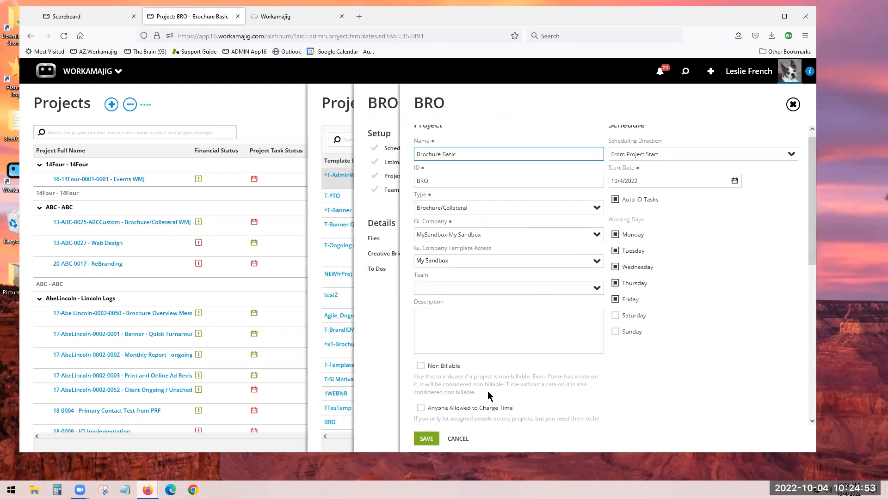
scroll(487, 391, down, 2)
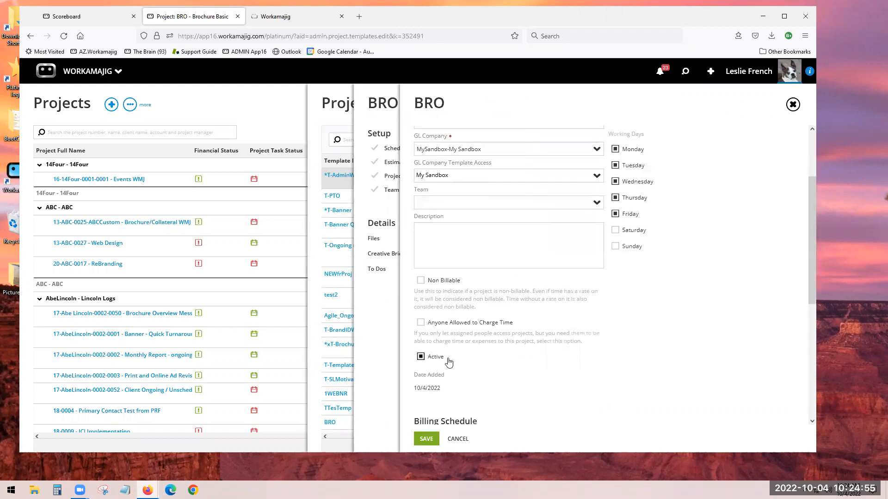
click(430, 359)
click(433, 360)
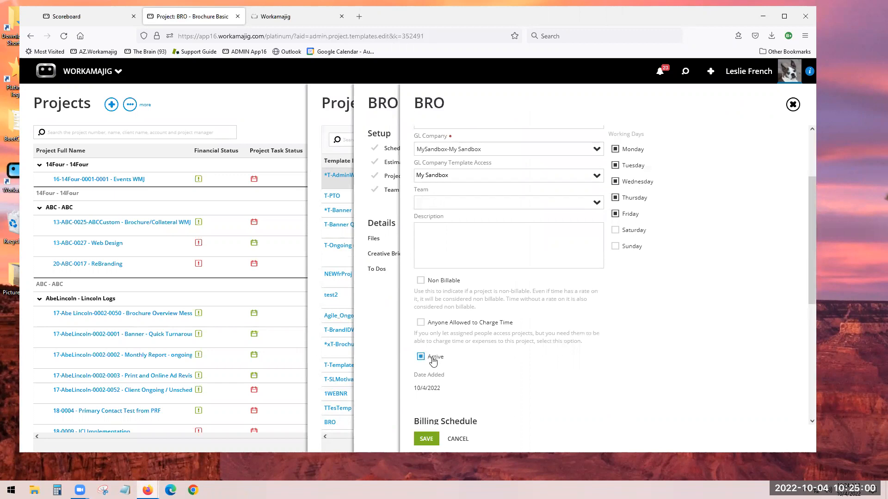
click(458, 438)
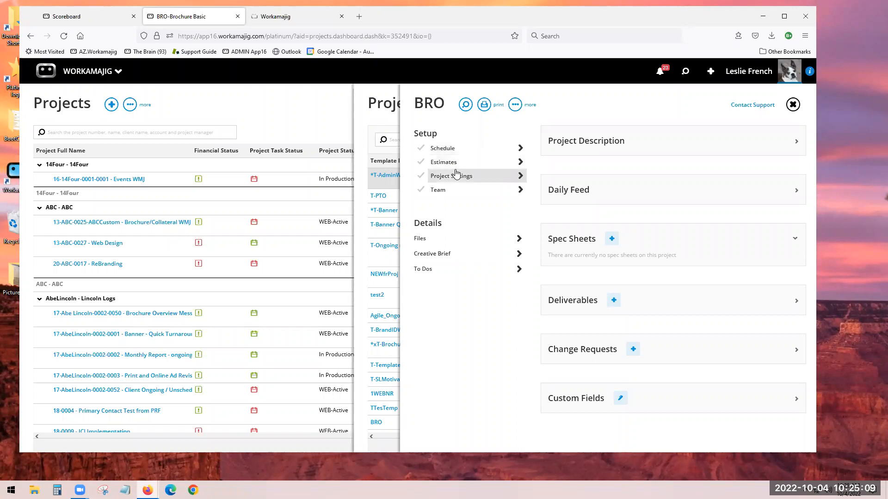
Mark Project Settings as complete in the template's setup and add a task named Concept to its schedule
click(421, 176)
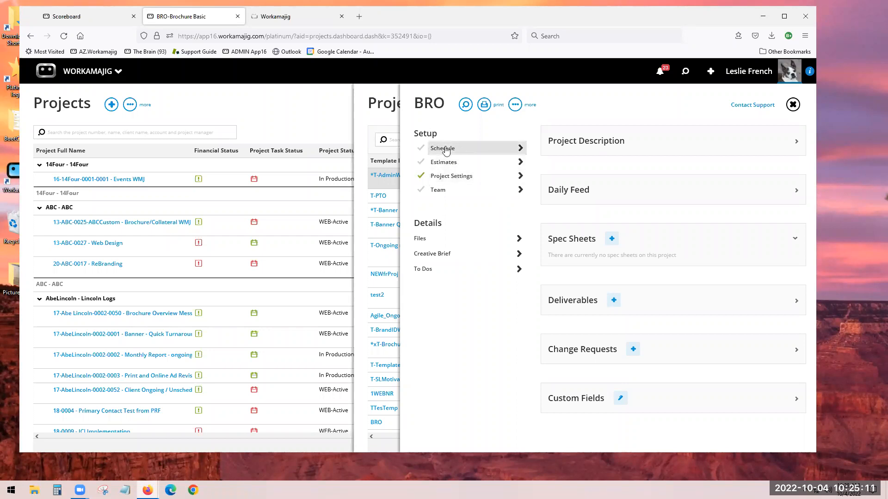
click(442, 149)
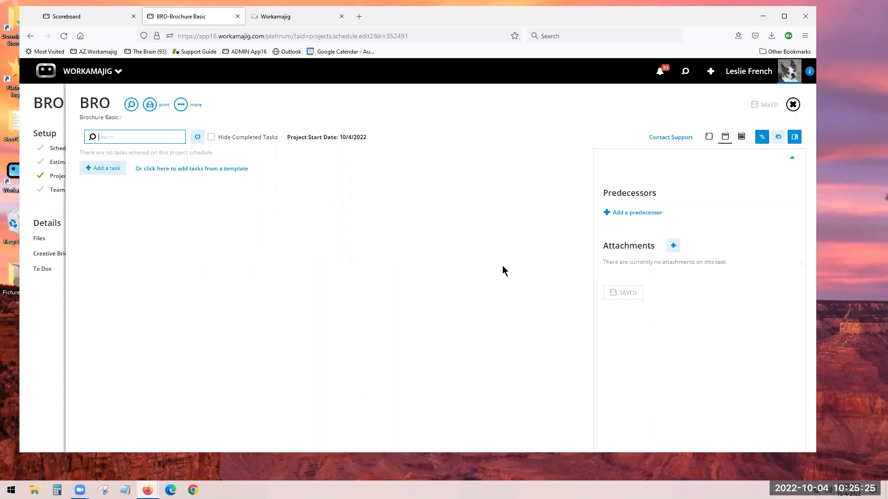
click(101, 168)
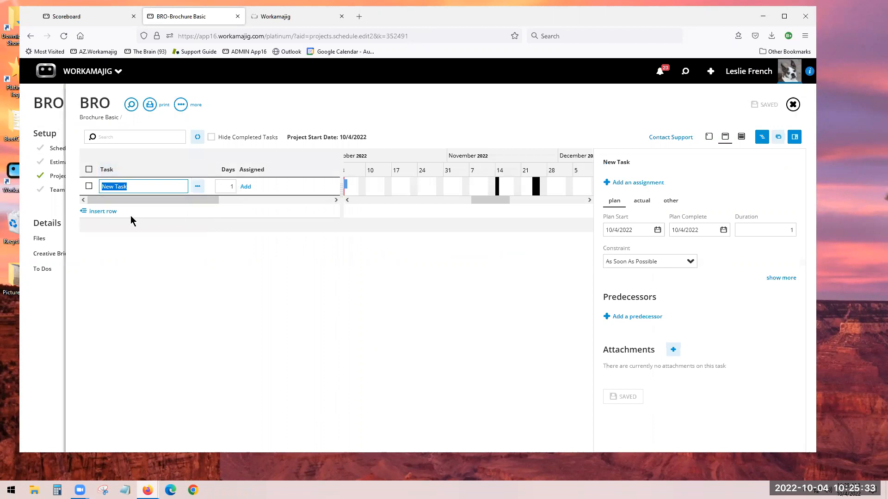
text(Concept)
click(235, 186)
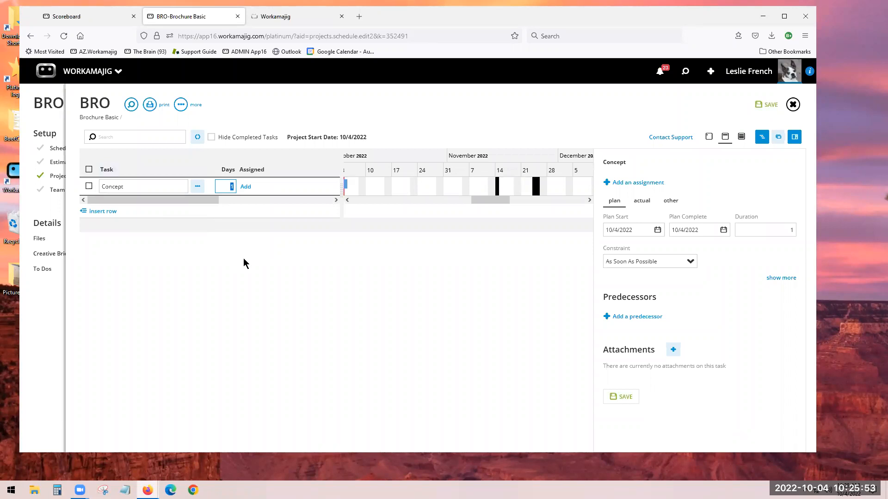
click(240, 296)
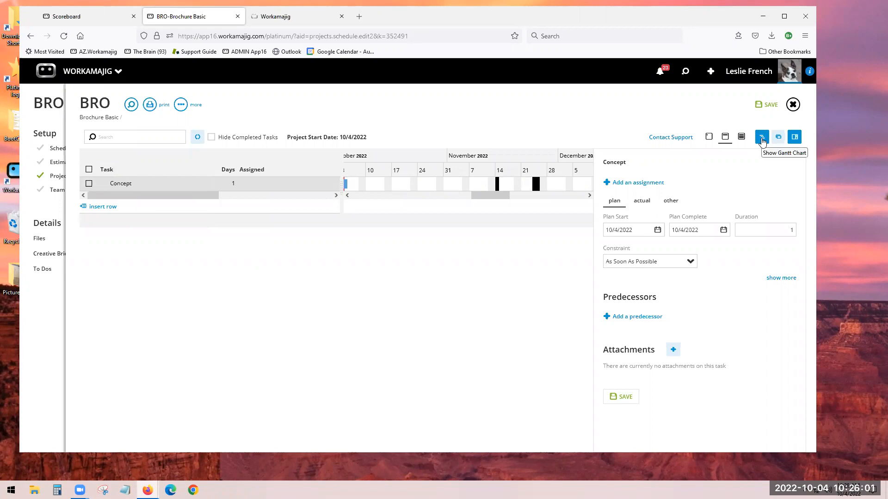
Hide the Gantt chart and show the T-Print AdWMJ template's tasks beside the schedule with all groups collapsed
click(762, 141)
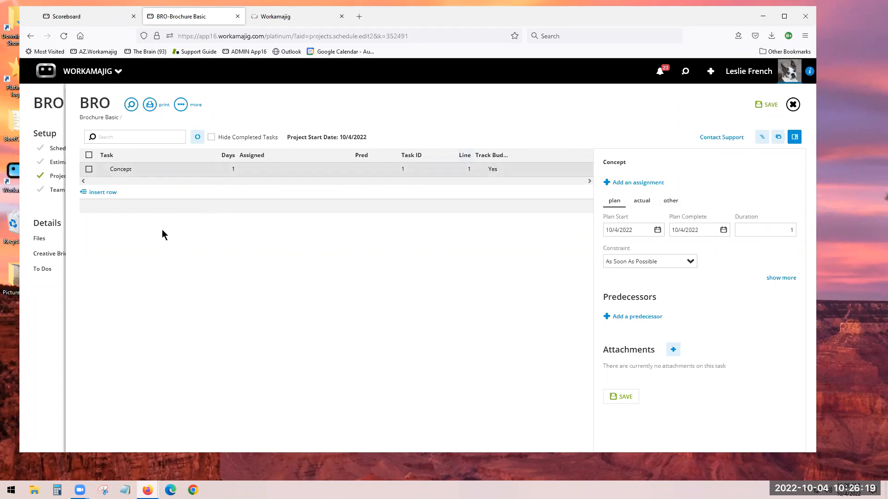
click(776, 141)
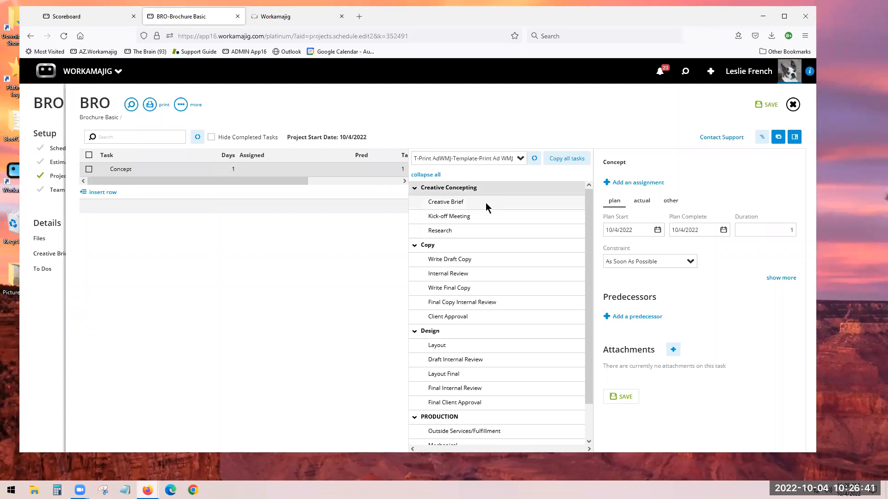
scroll(485, 202, down, 1)
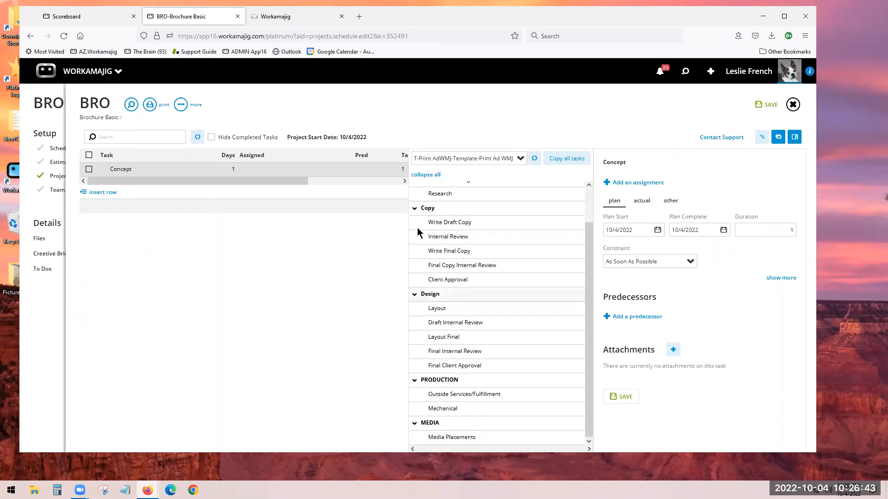
click(426, 176)
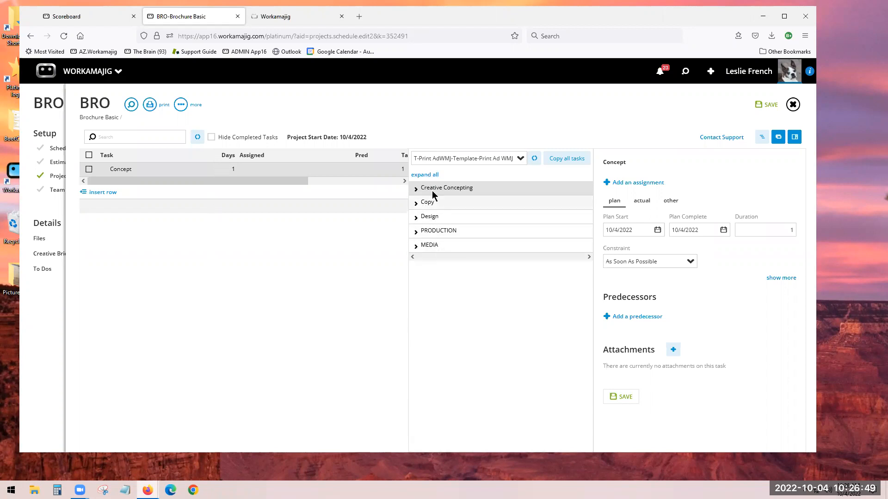
Copy the Creative Concepting group above the Concept task and the Copy group's Internal Review task below it
drag(429, 191, 157, 164)
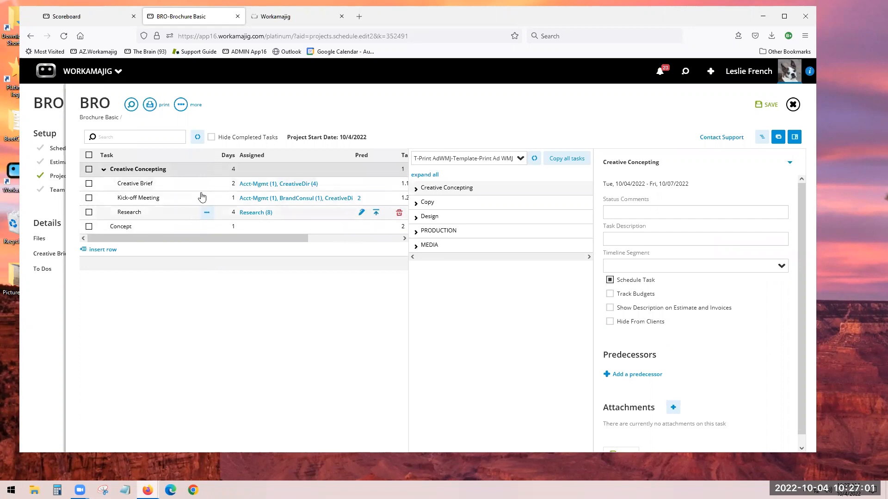
click(417, 204)
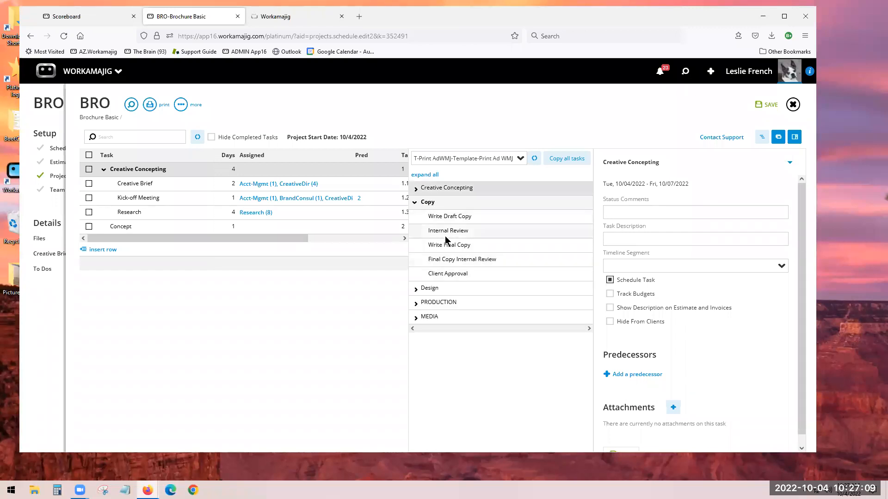
drag(439, 237, 109, 235)
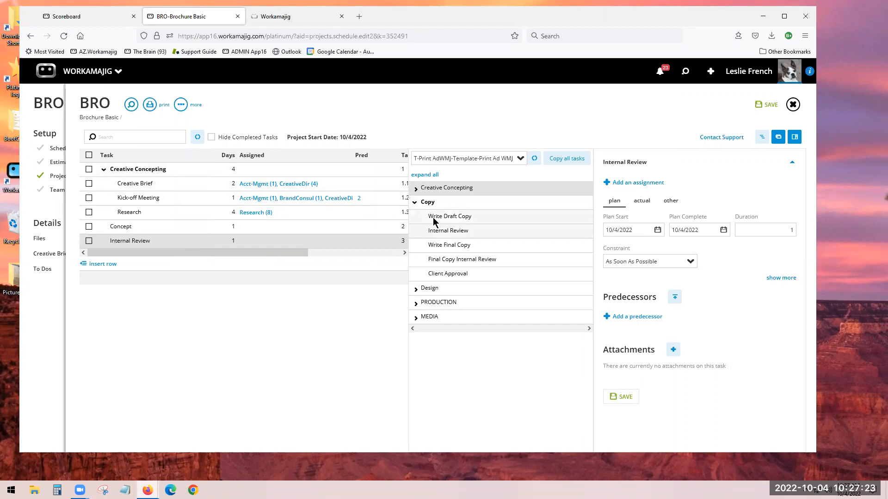
Expand the source template's PRODUCTION group, then search the source templates for "med" and clear the search
click(416, 305)
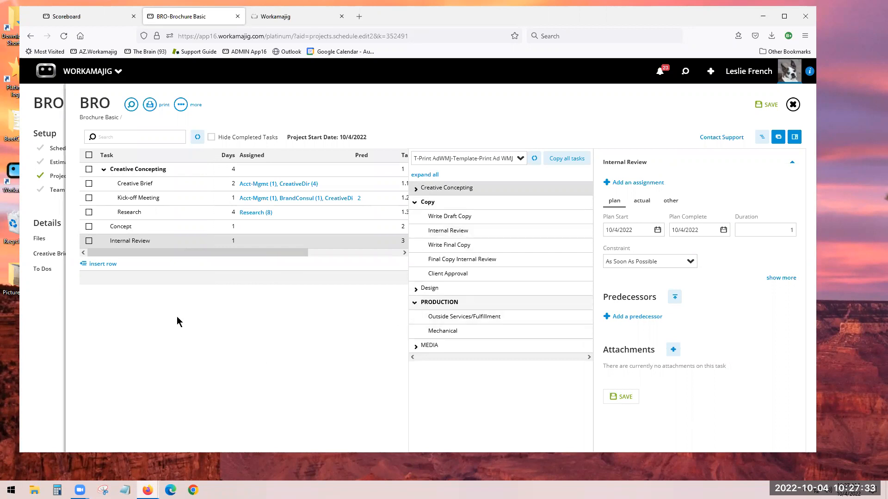
click(521, 160)
drag(496, 158, 401, 157)
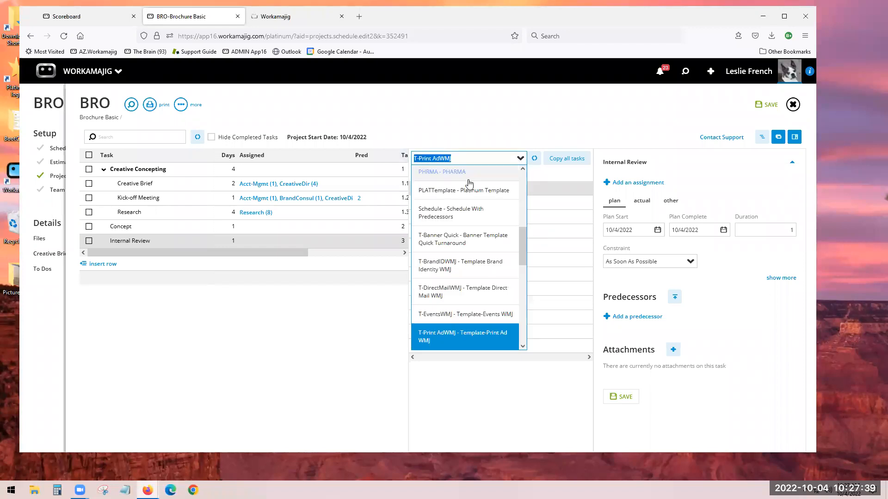
text(med)
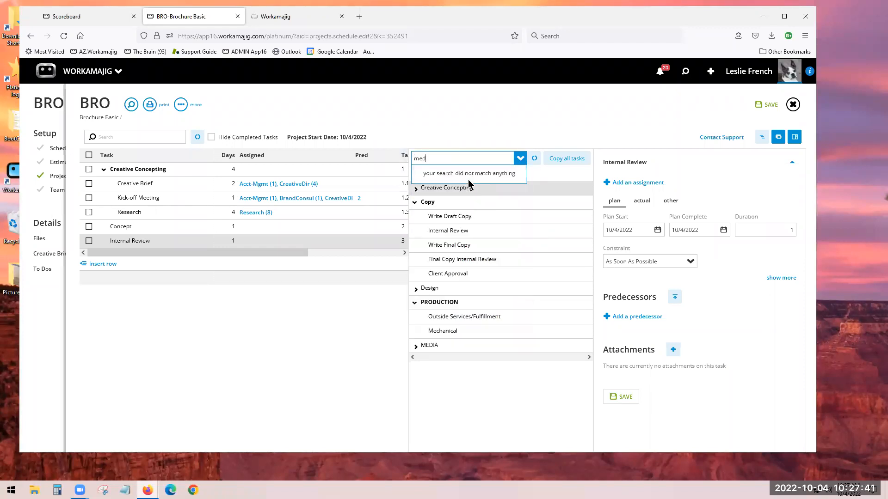
key(BackSpace)
key(BackSpace)
key(BackSpace)
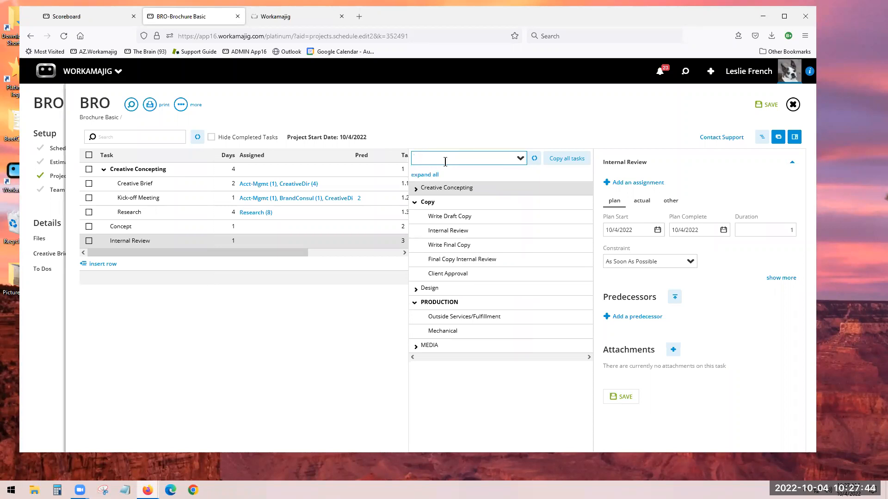
Switch the source template to *T-Banner and save the BRO schedule
click(520, 160)
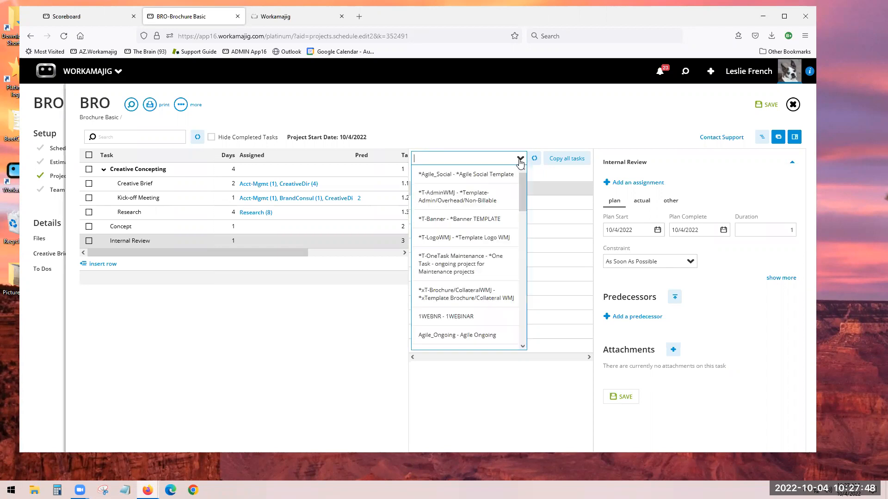
click(436, 218)
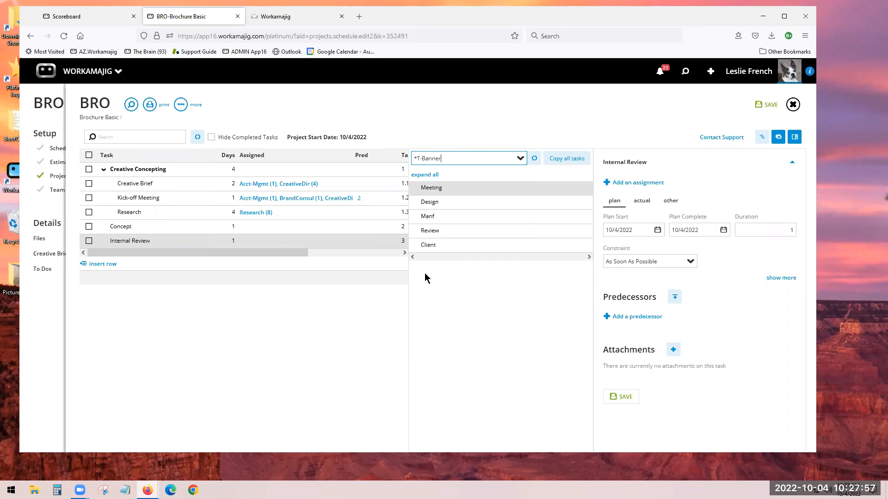
click(437, 190)
click(770, 107)
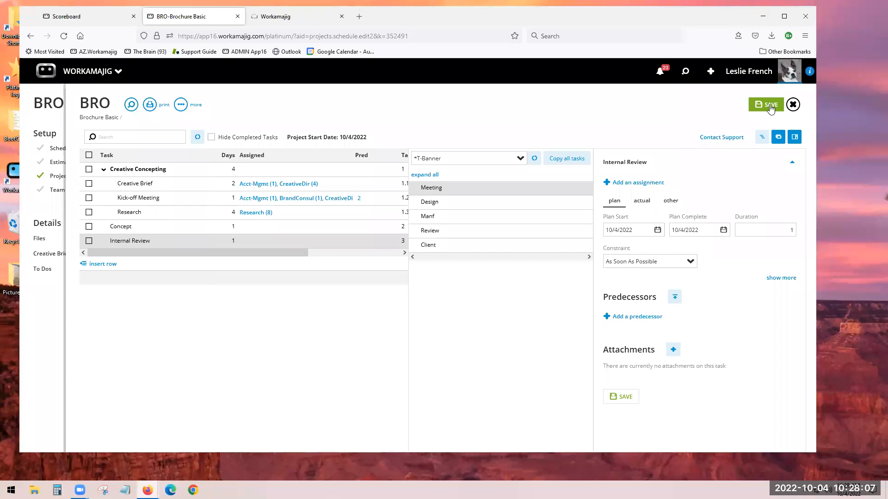
Close the source template list, move Internal Review into the Creative Concepting group below Research, and save the schedule
click(770, 107)
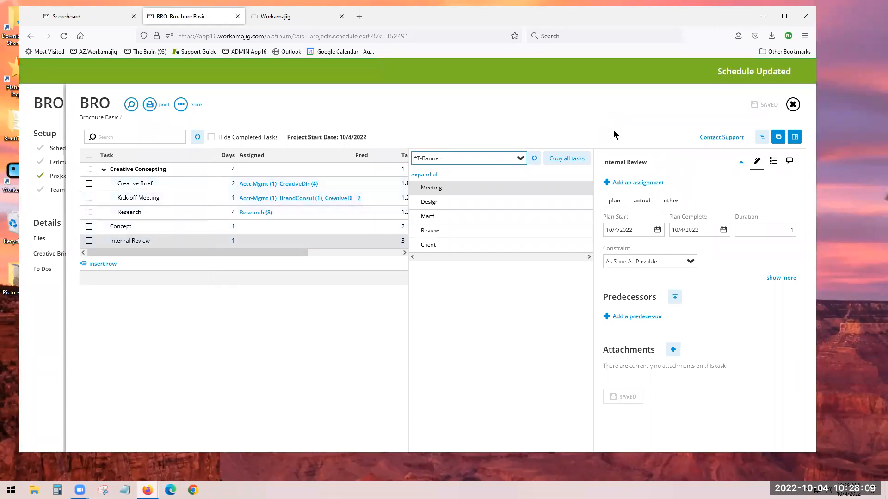
click(779, 138)
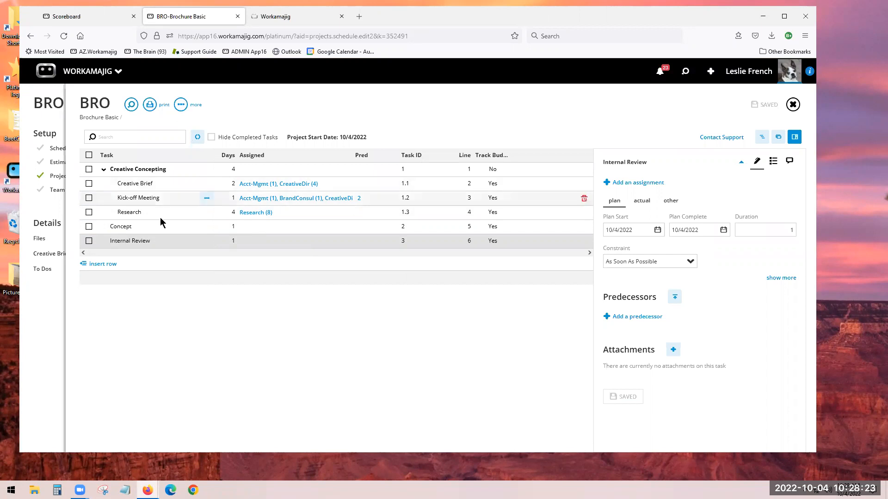
drag(130, 241, 129, 224)
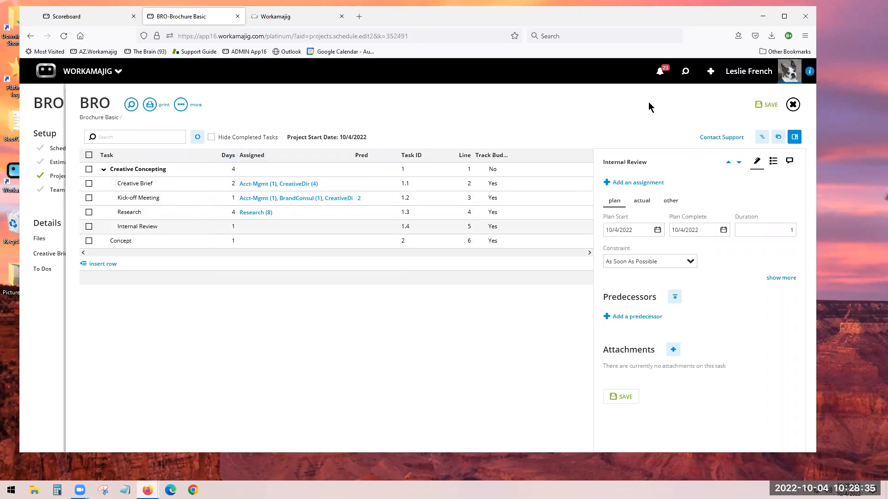
click(767, 104)
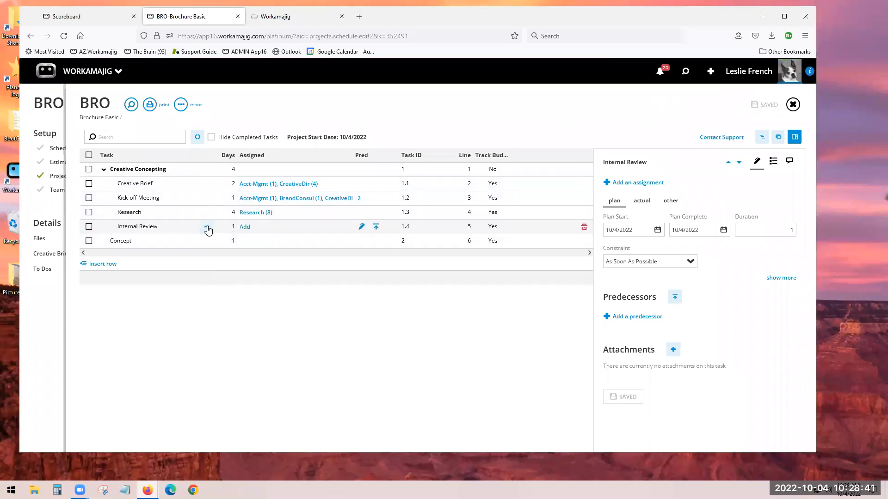
Check the Internal Review task's available actions, and collapse and re-expand the Creative Concepting group
click(207, 228)
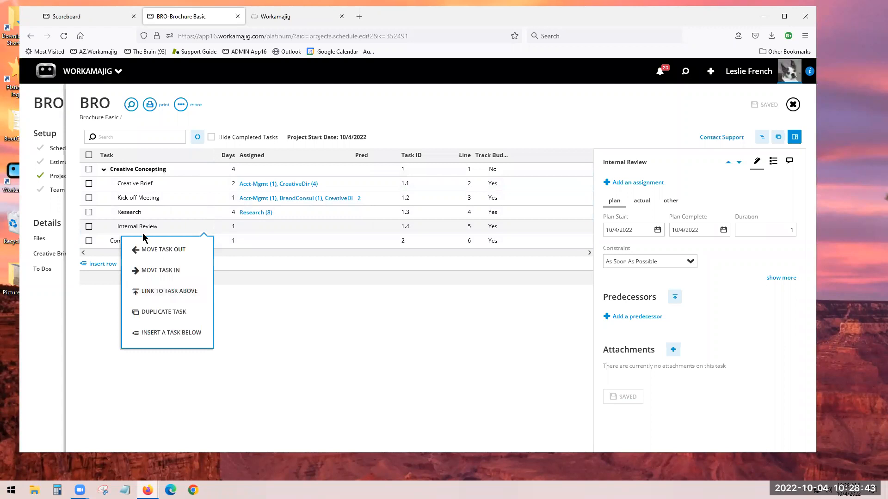
click(240, 312)
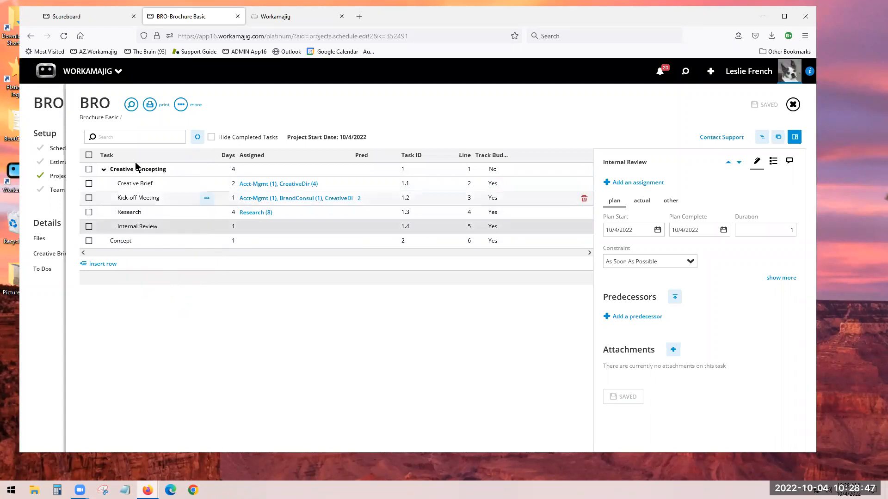
click(104, 170)
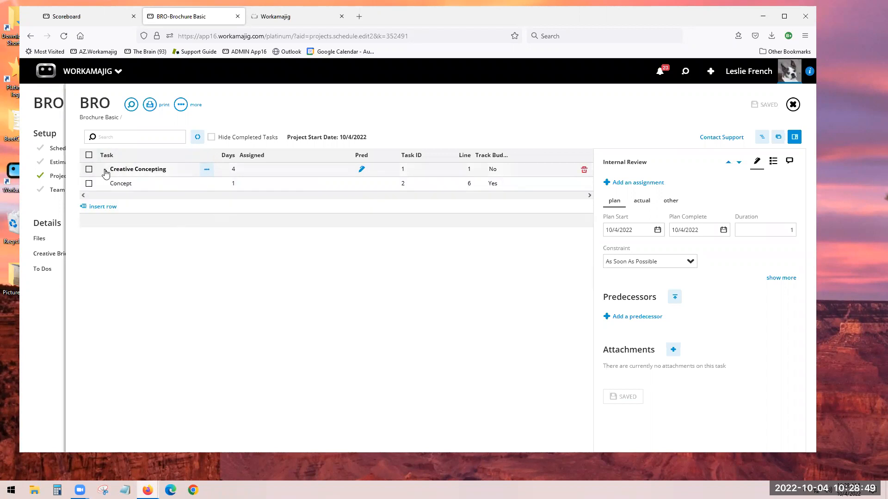
click(104, 169)
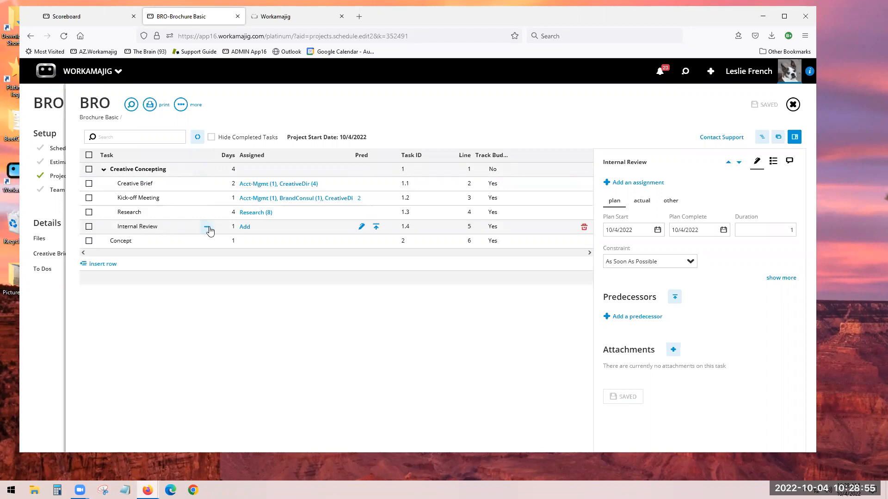
Move the Internal Review task out of the Creative Concepting group and back into it
click(208, 228)
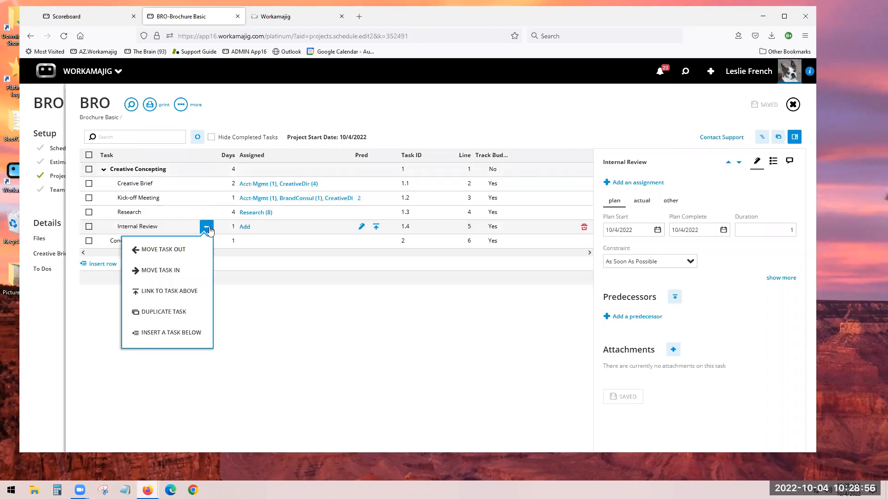
click(157, 252)
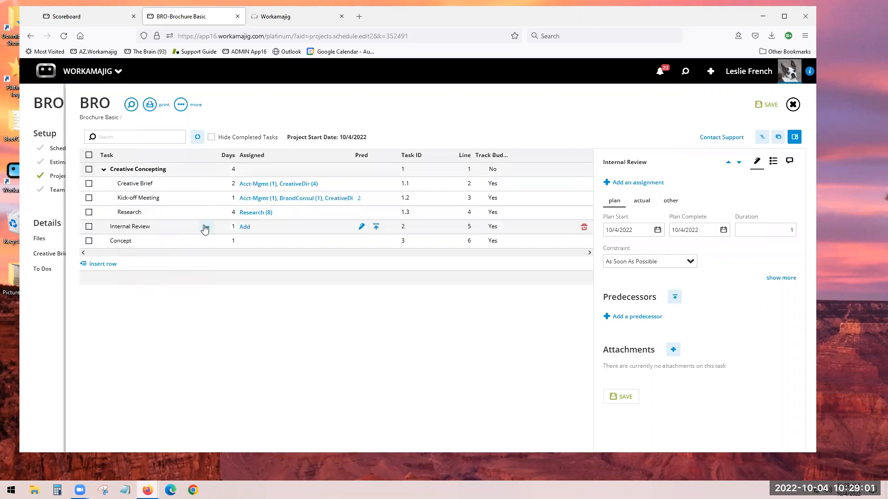
click(206, 228)
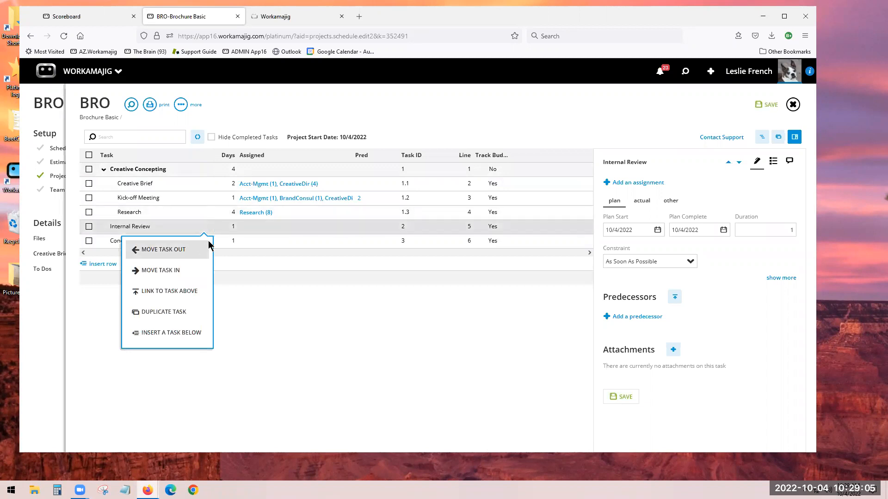
click(170, 271)
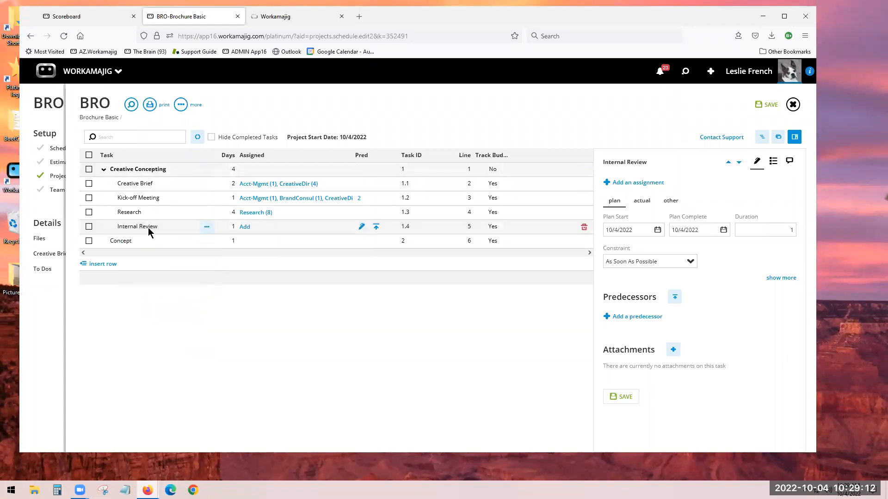
Move the Internal Review task out of Creative Concepting to the top level above Concept
click(207, 227)
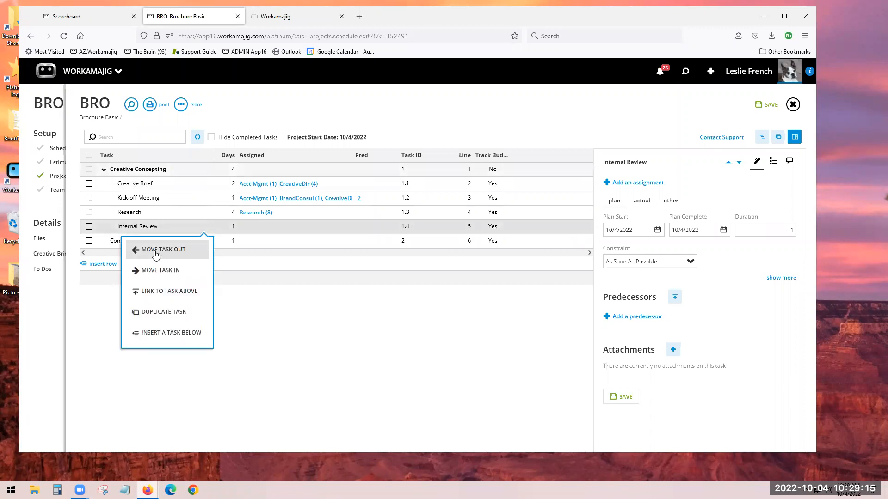
click(156, 254)
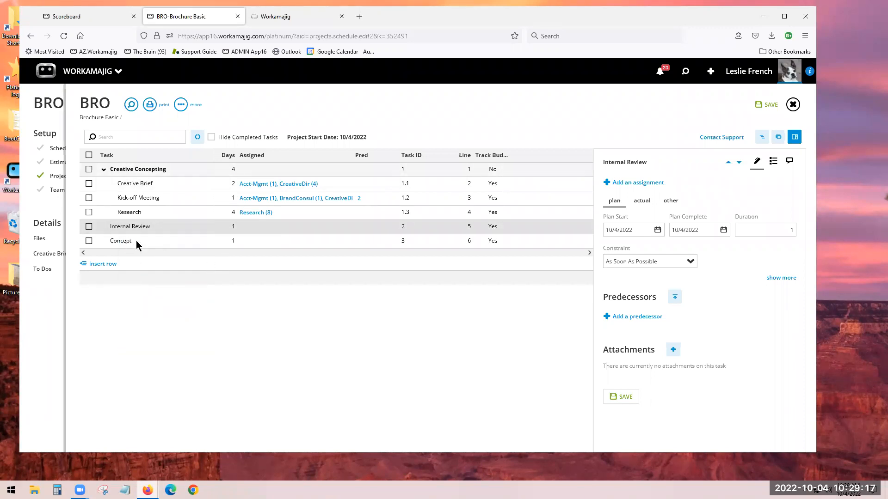
Insert a new task row below Concept and try to move it in under Concept
click(110, 264)
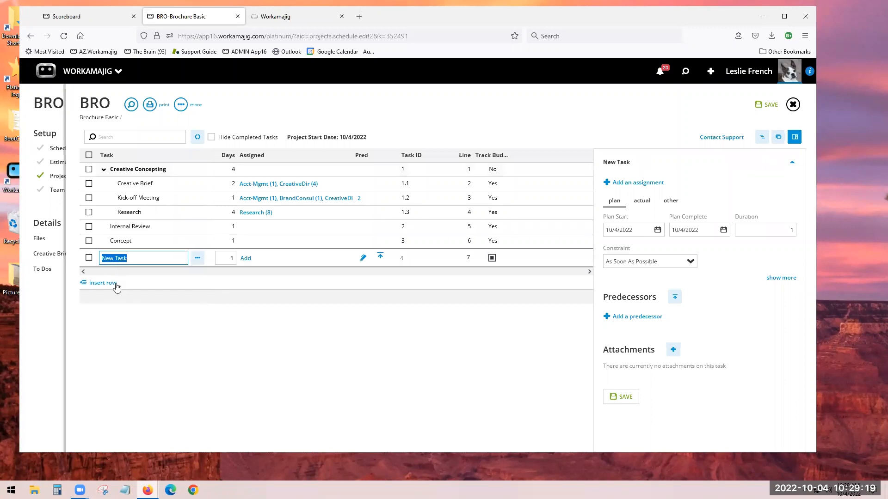
click(197, 259)
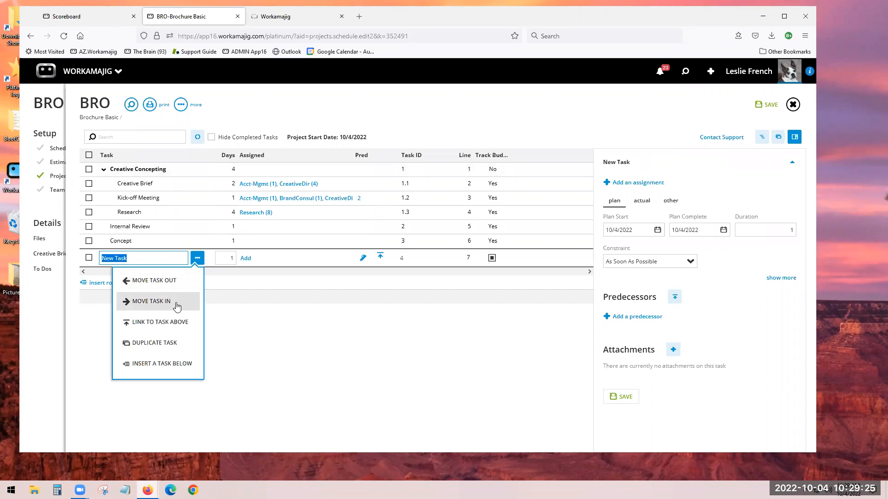
click(153, 301)
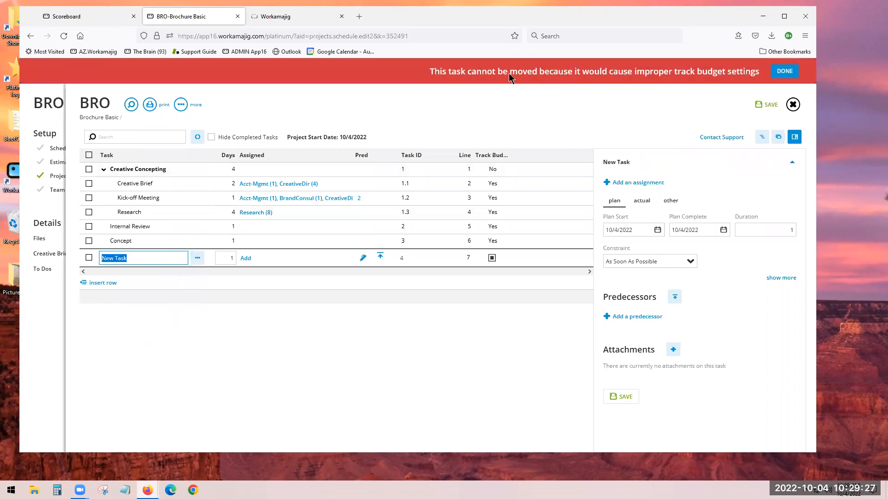
double_click(774, 75)
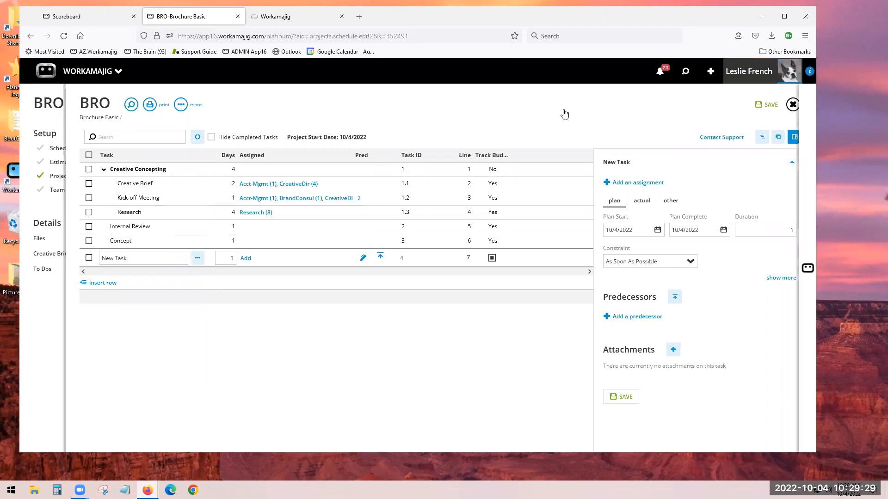
click(792, 105)
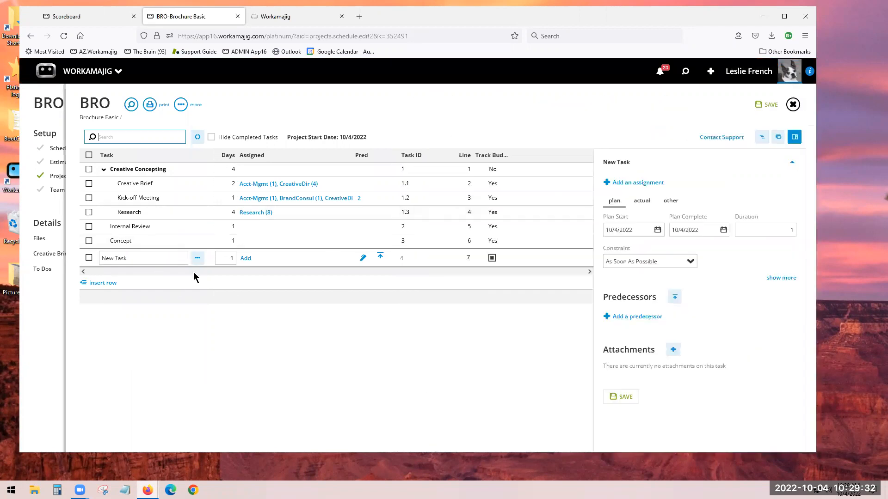
Name the new task below Concept Meeting
click(129, 258)
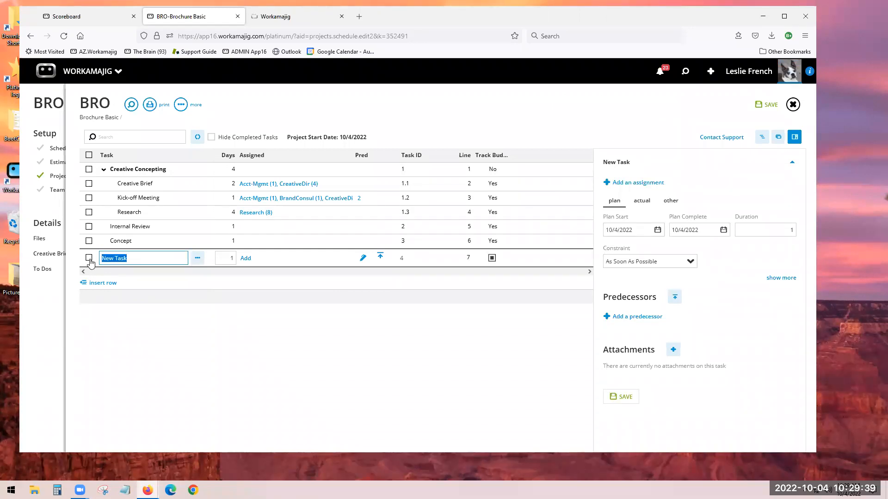
text(Meeting)
click(130, 321)
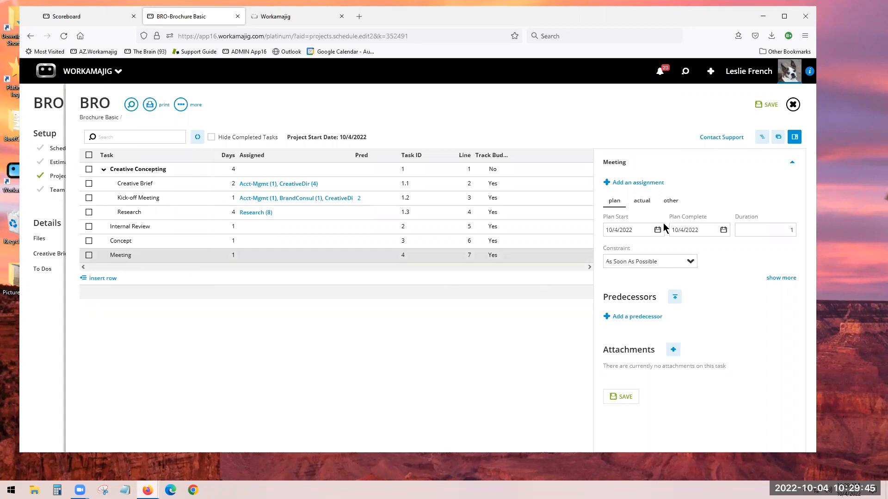
Show the Meeting task's other settings and try to move the task in under Concept
click(671, 201)
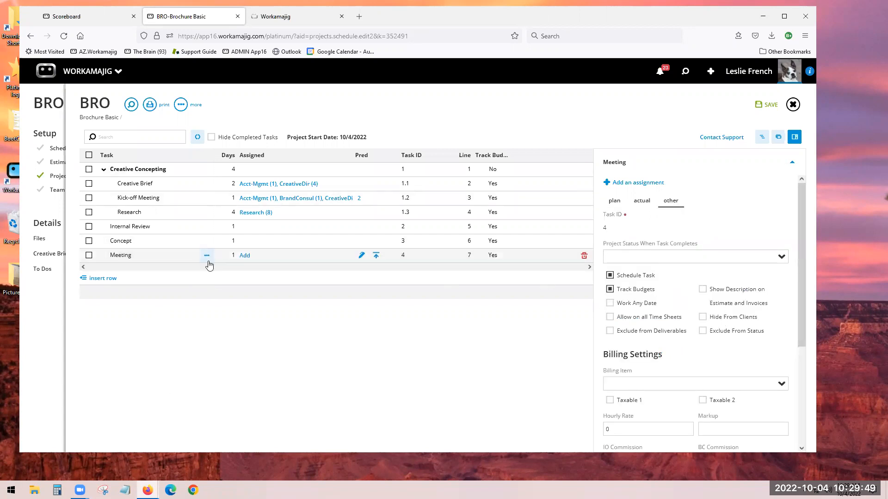
click(207, 255)
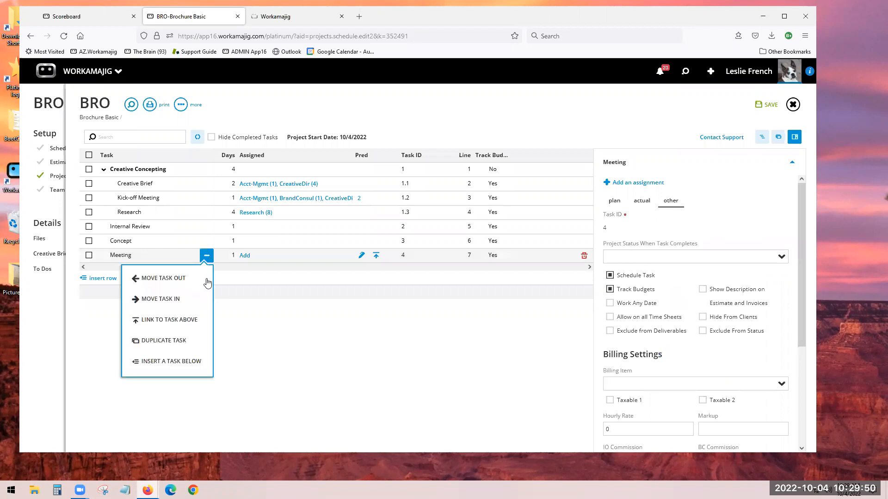
click(171, 300)
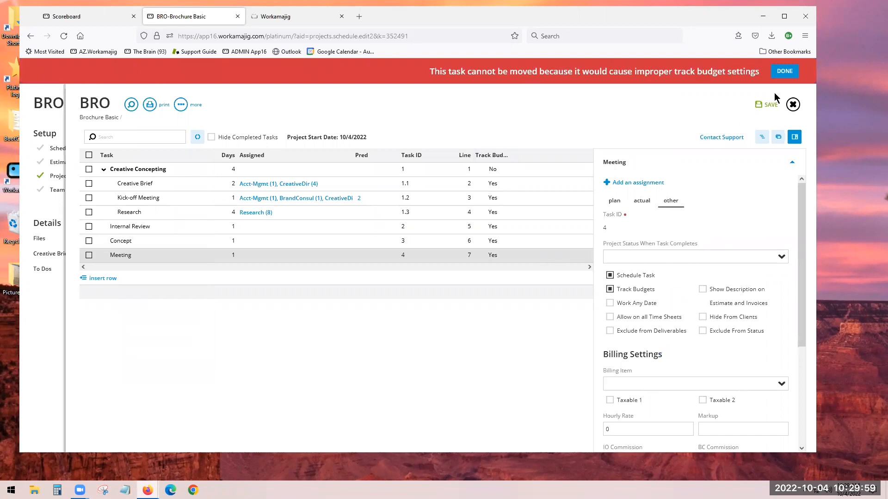
click(781, 74)
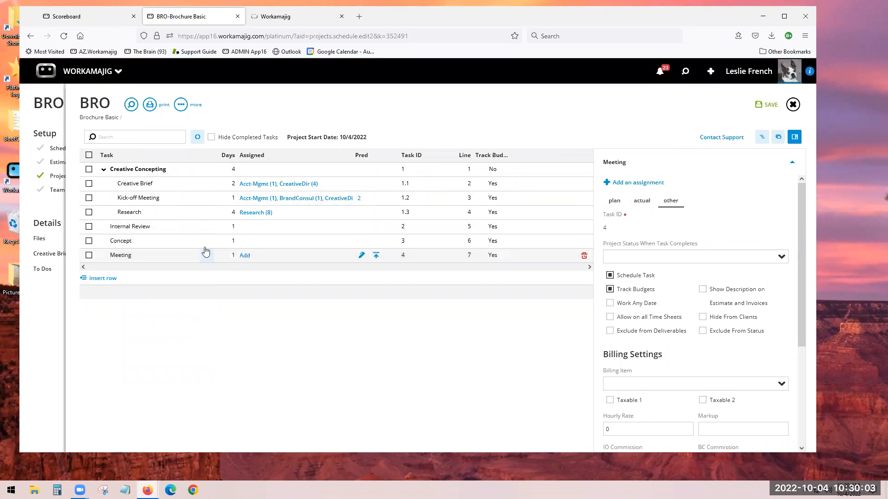
Turn off Track Budgets for the Concept task and move Meeting in beneath it
click(172, 245)
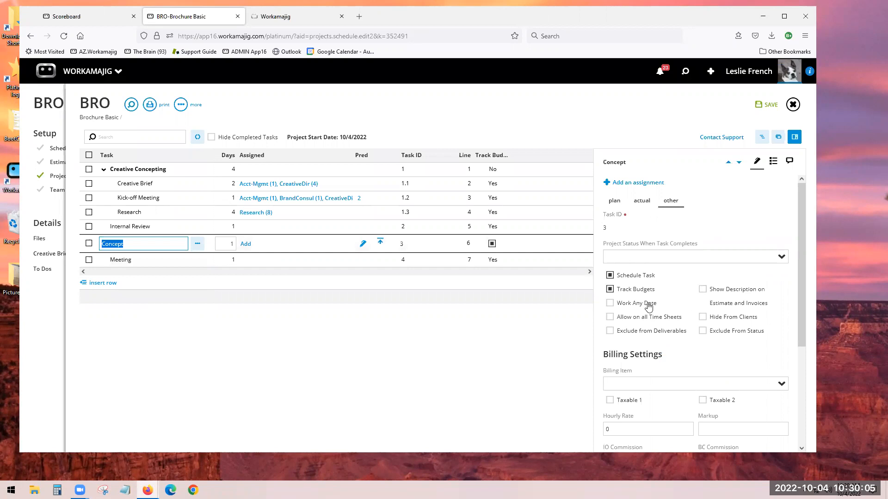
click(622, 293)
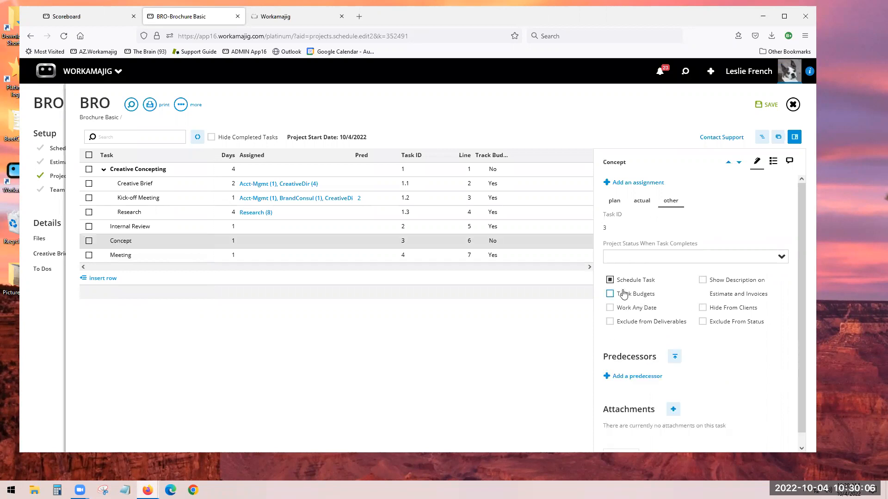
click(176, 256)
click(197, 258)
click(147, 301)
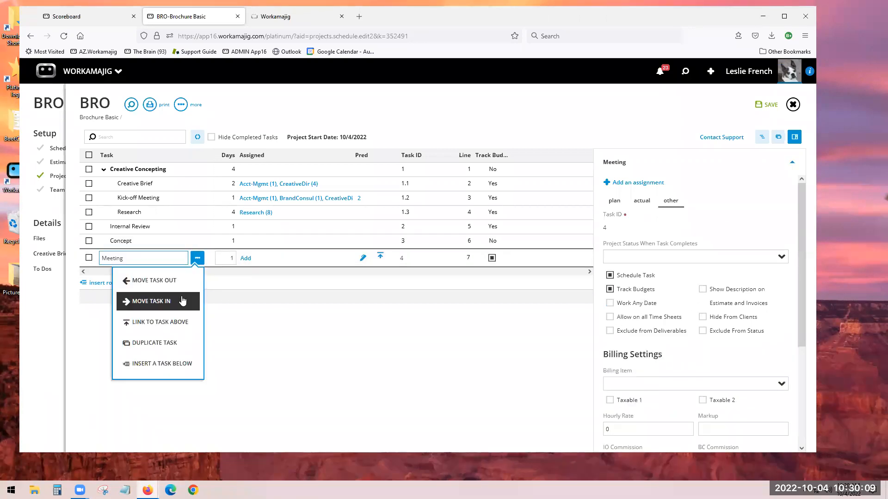
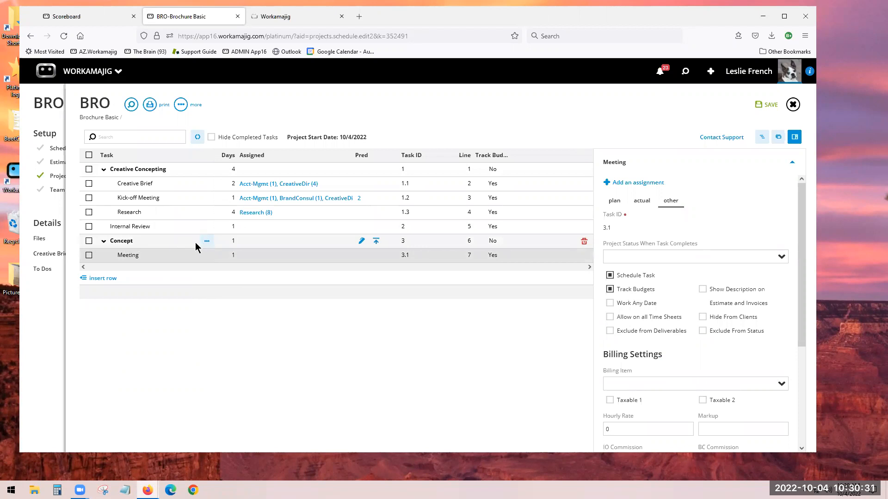
Collapse and re-expand the Concept group to check its Meeting subtask
click(103, 241)
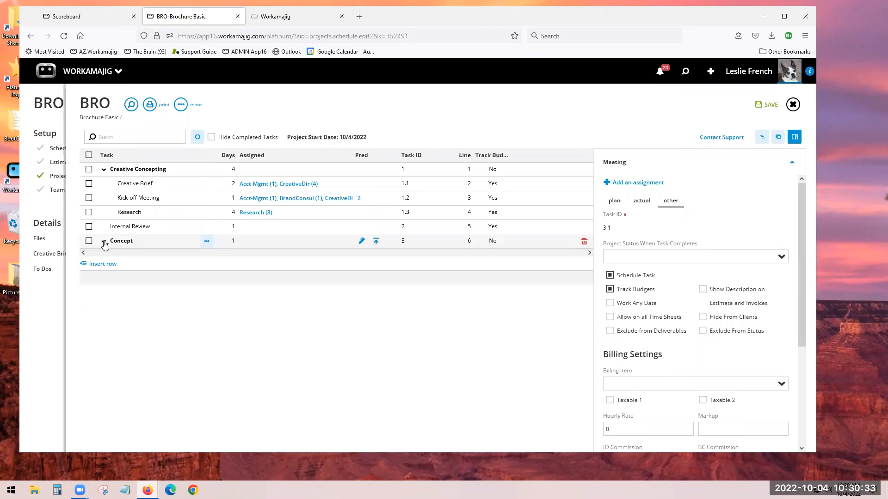
click(103, 241)
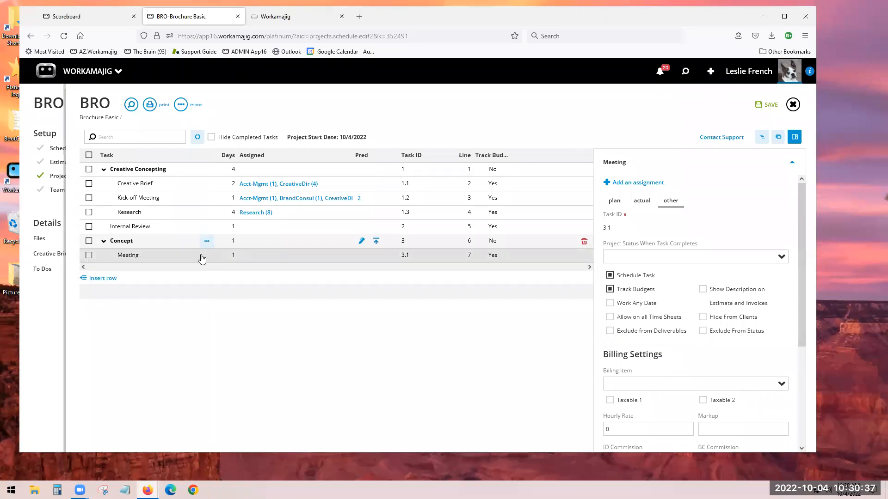
mouse_move(202, 256)
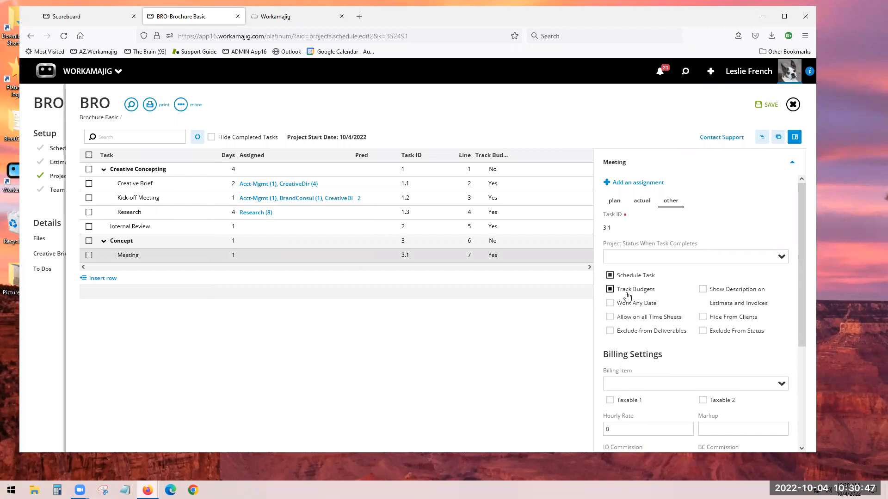
Insert a task named Prod below Meeting in the Concept group and collapse the group
click(113, 278)
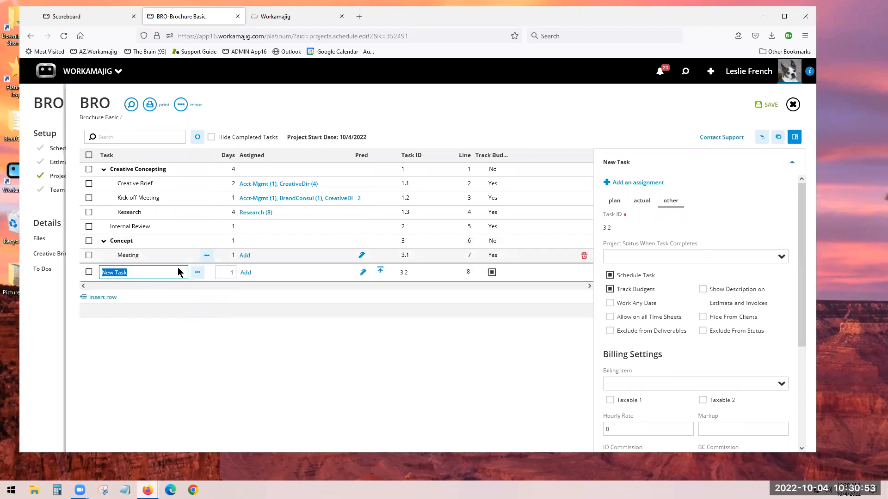
text(C)
text(rod)
click(168, 326)
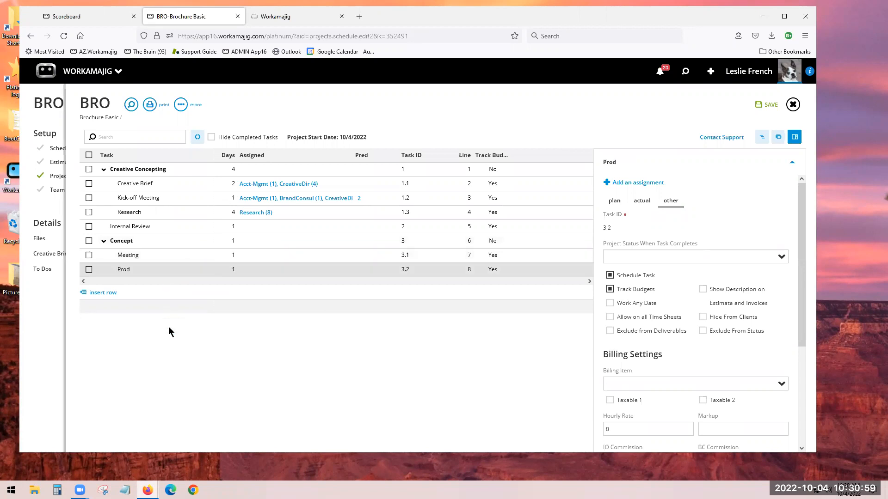
click(104, 242)
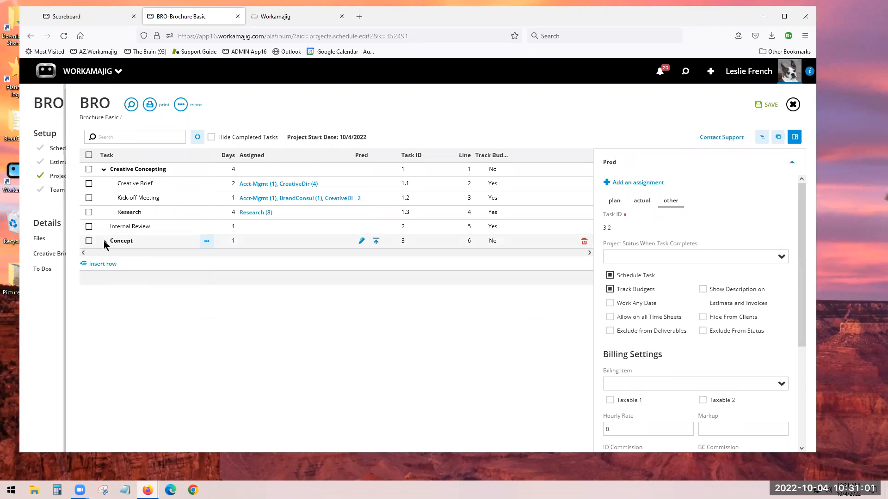
Expand the Concept group and review the Prod task's plan, actual and other settings, including its Task ID
click(104, 242)
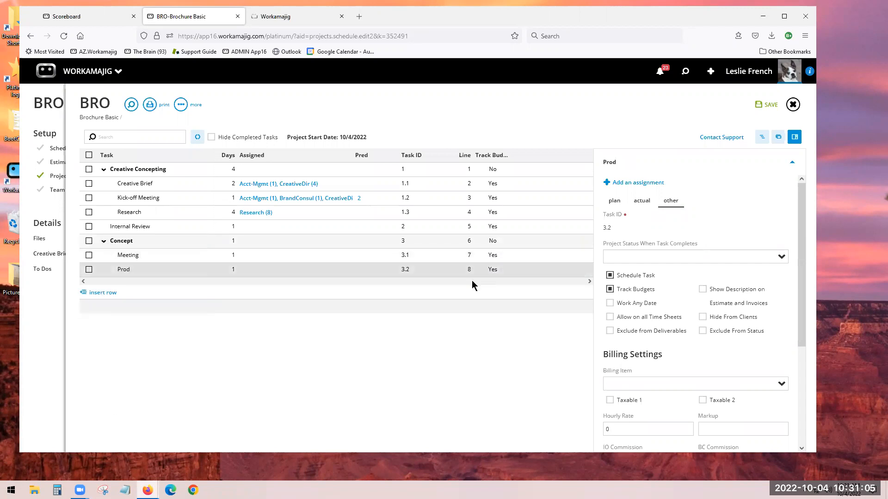
click(614, 201)
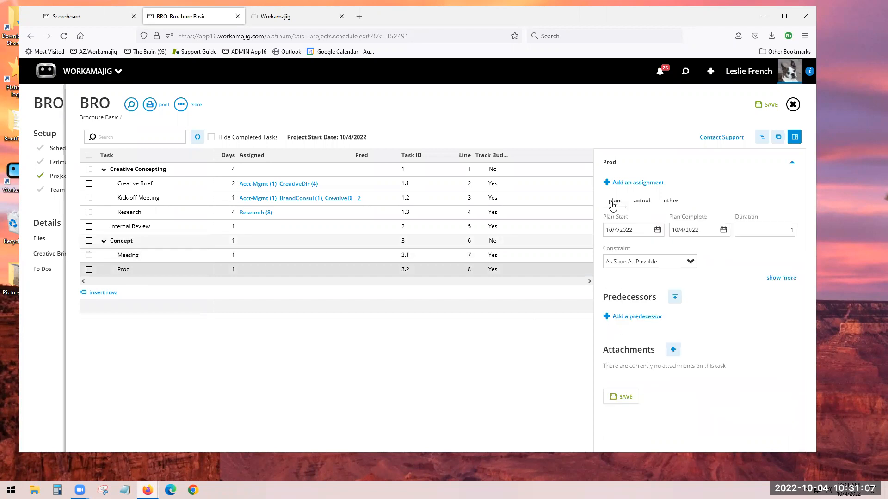
click(664, 202)
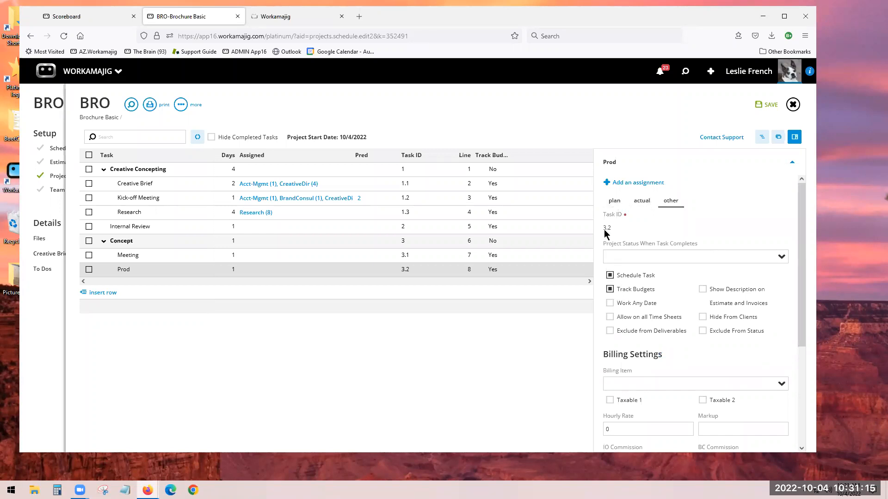
drag(604, 229, 609, 231)
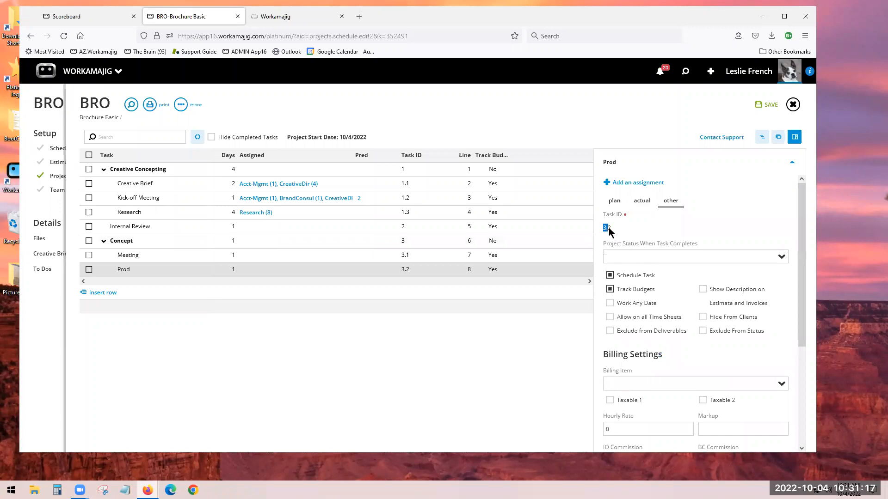
click(614, 200)
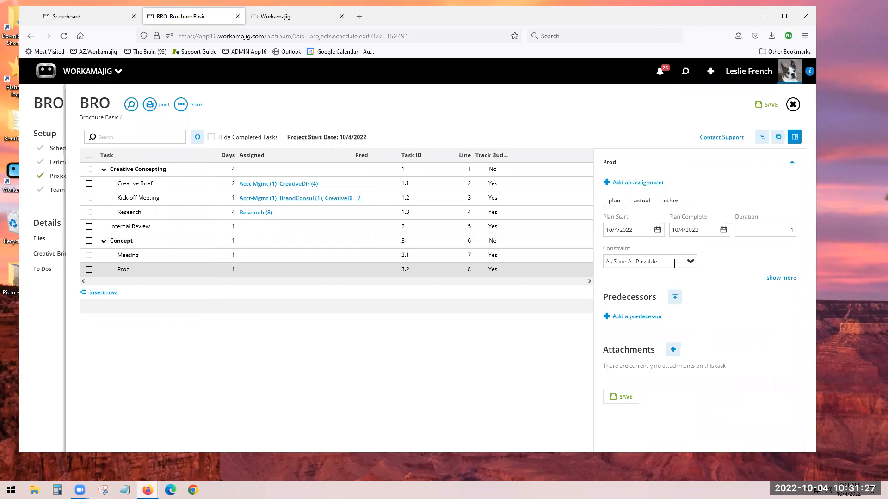
click(641, 202)
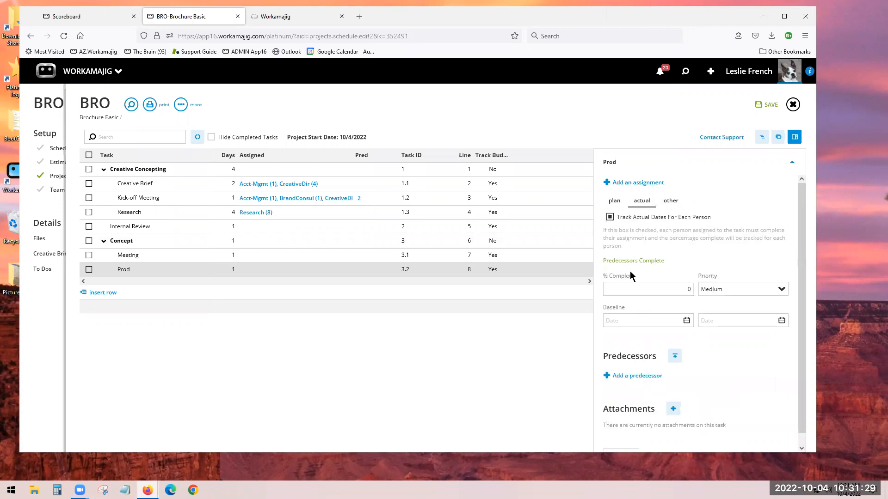
scroll(638, 394, down, 1)
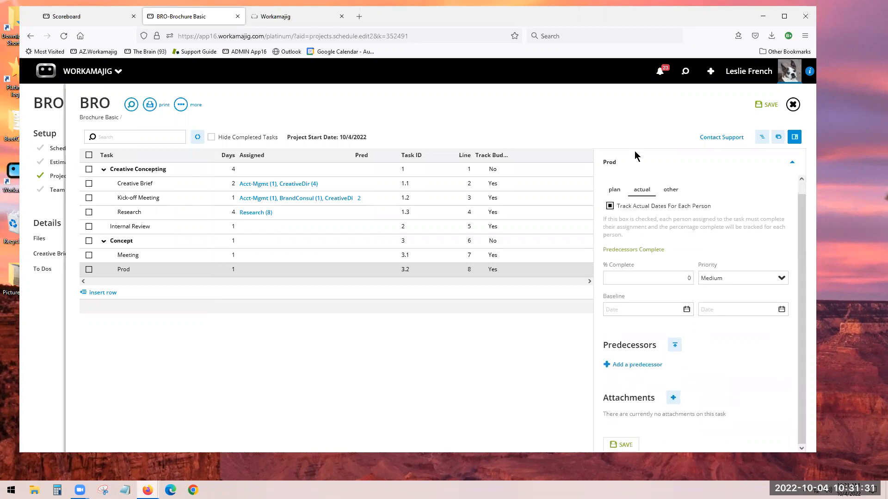
click(670, 190)
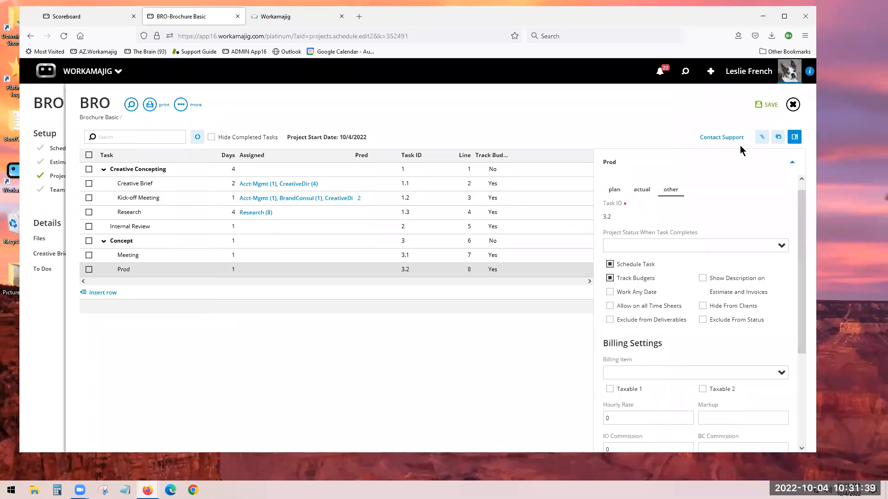
Save the schedule and collapse the Concept and Creative Concepting summary groups
click(766, 106)
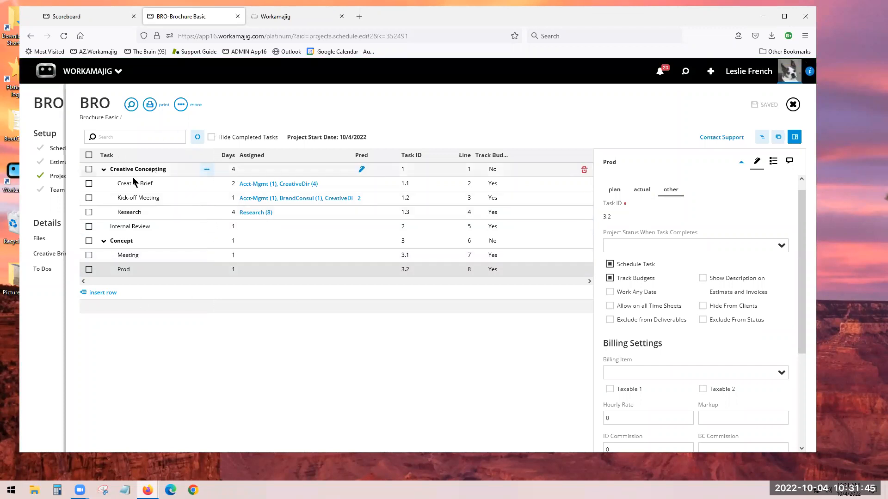
click(104, 241)
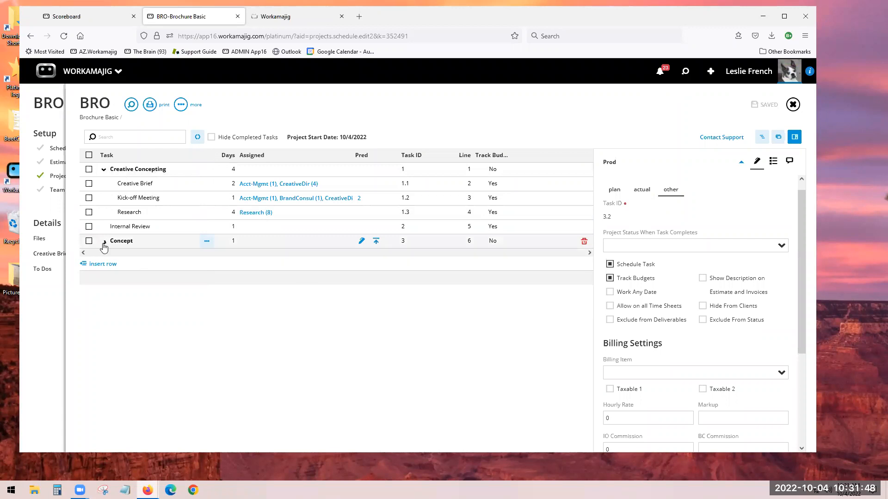
click(105, 171)
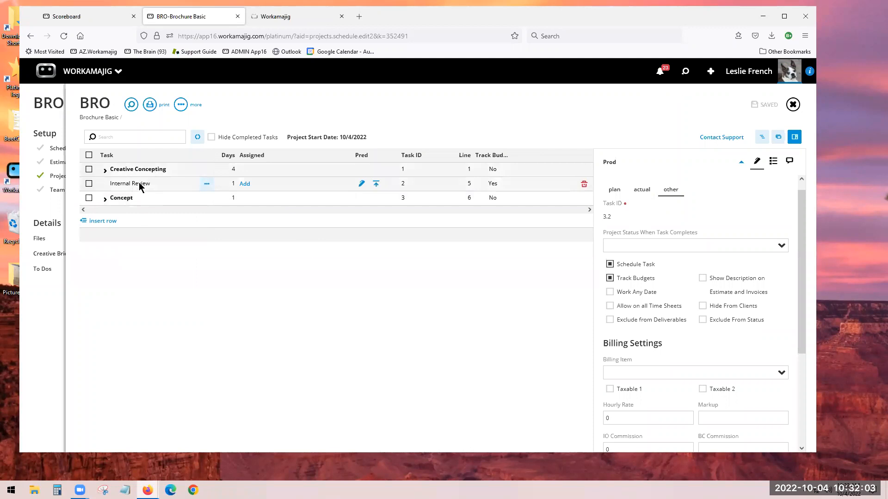
Show the Internal Review task's settings, and briefly expand the Concept group to check its subtasks
click(207, 184)
click(162, 208)
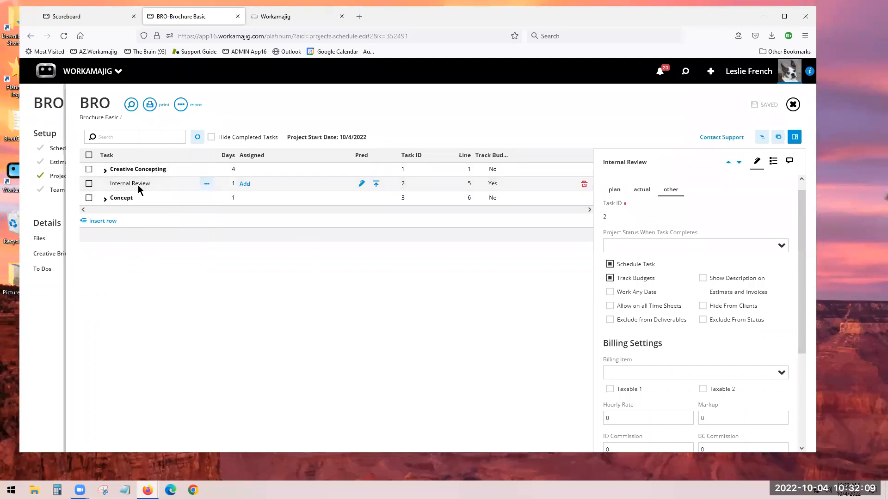
click(104, 200)
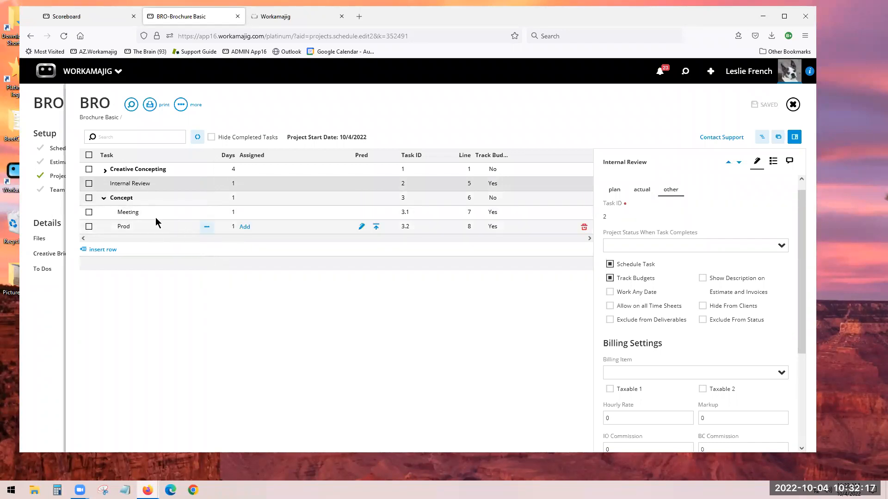
click(104, 199)
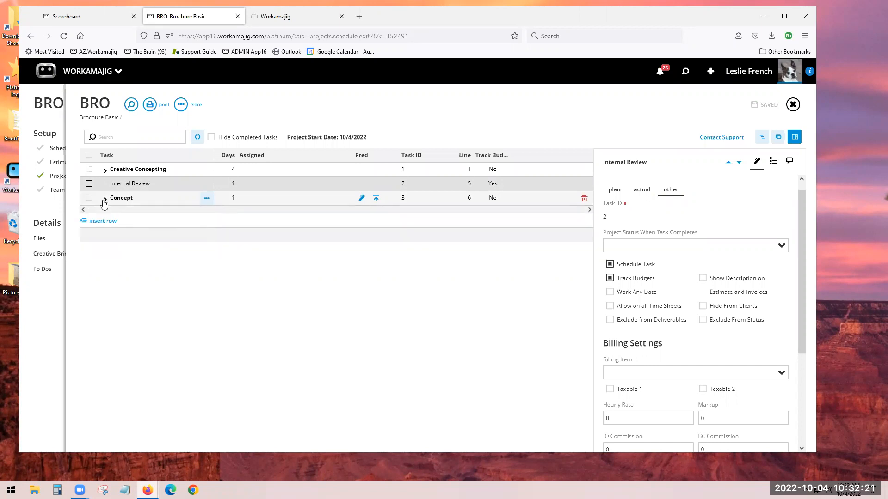
Show the Gantt chart, view the task bars around October 2022, and hide the chart again
click(761, 138)
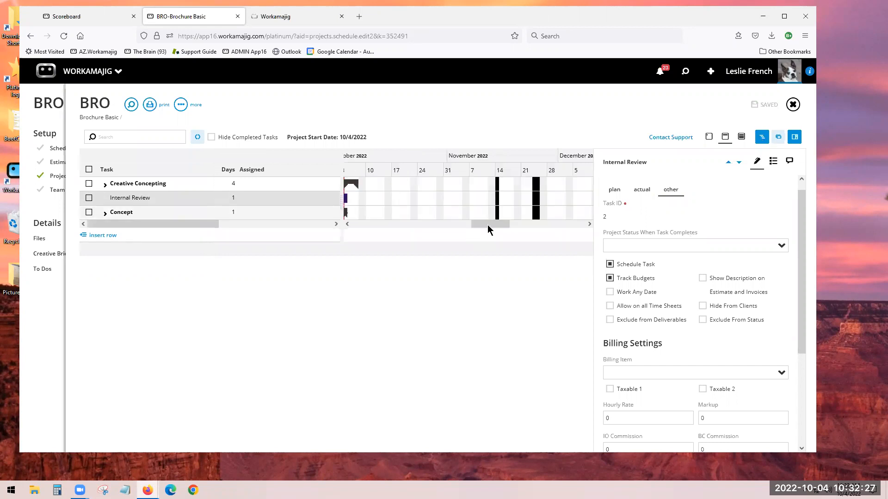
drag(485, 223, 508, 221)
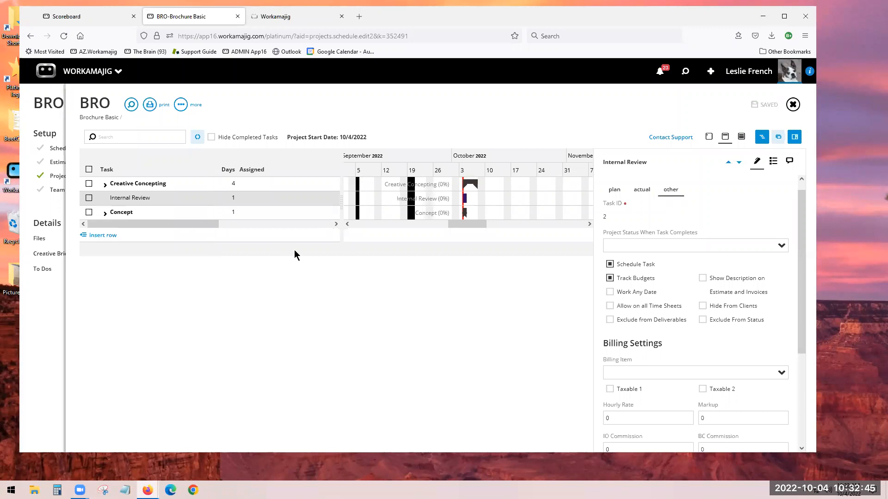
click(761, 139)
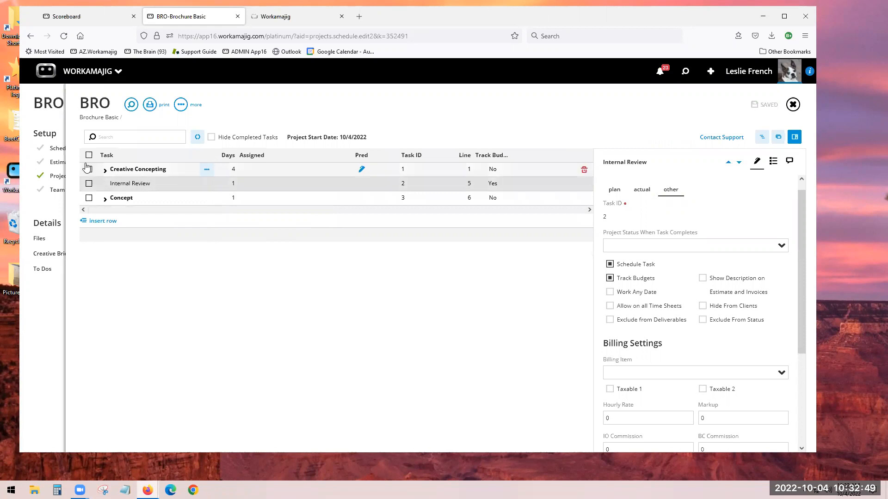
Expand the Creative Concepting group and inspect the Creative Brief task's duration and service allocations in its assignment details
click(105, 170)
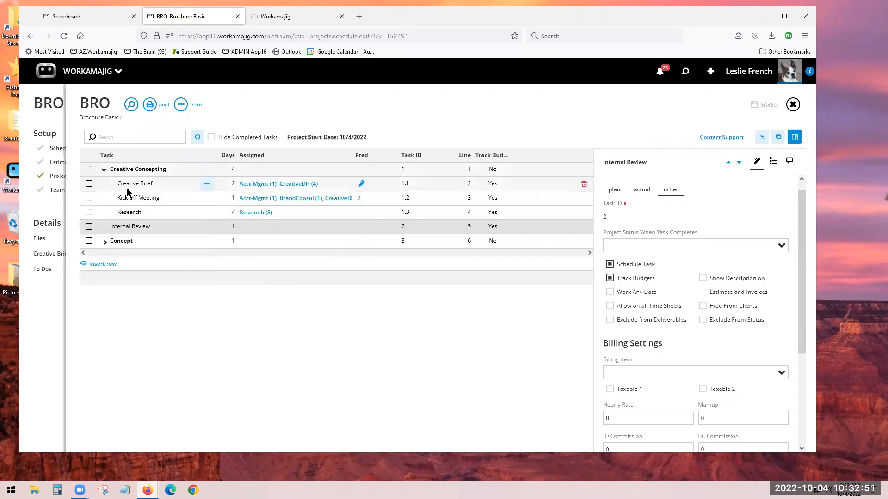
click(105, 170)
click(104, 170)
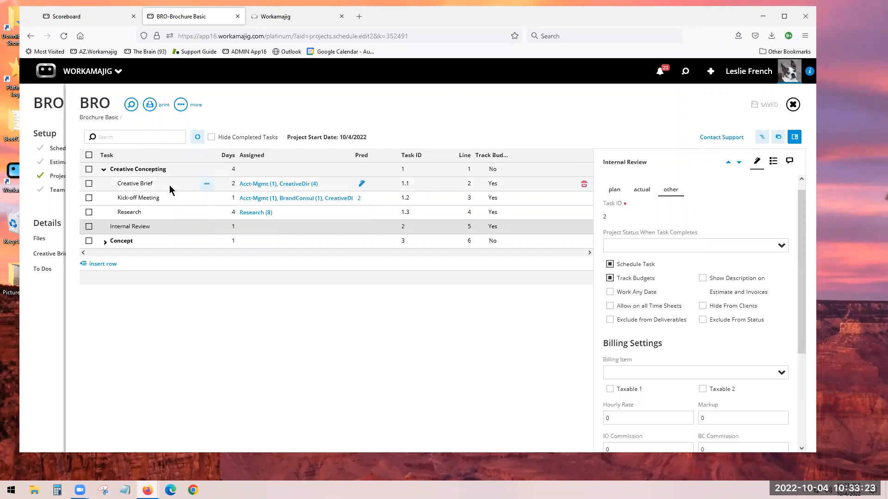
click(227, 184)
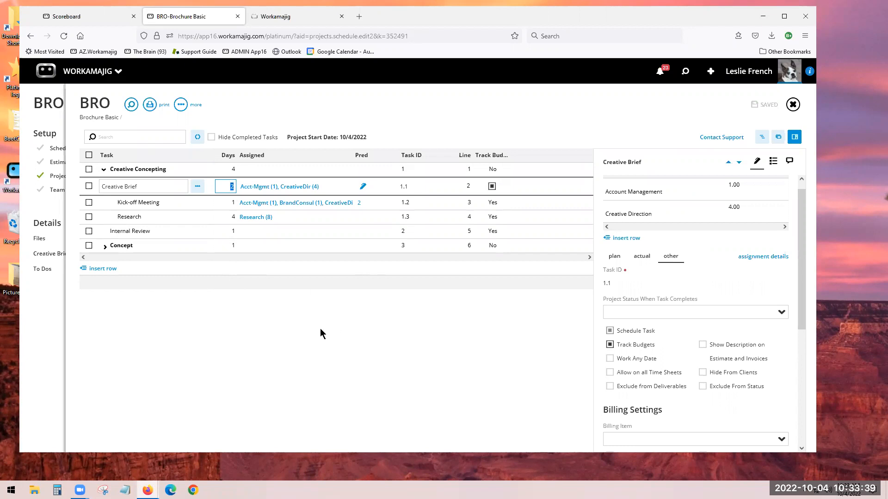
click(258, 188)
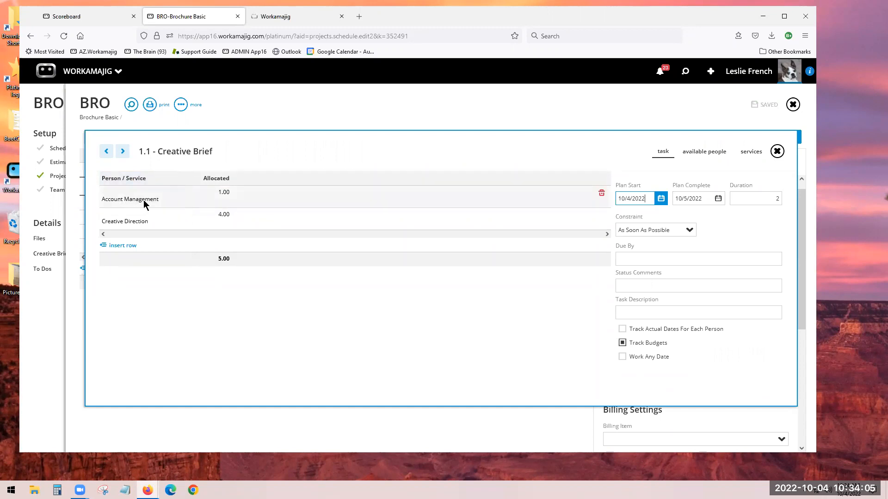
click(222, 200)
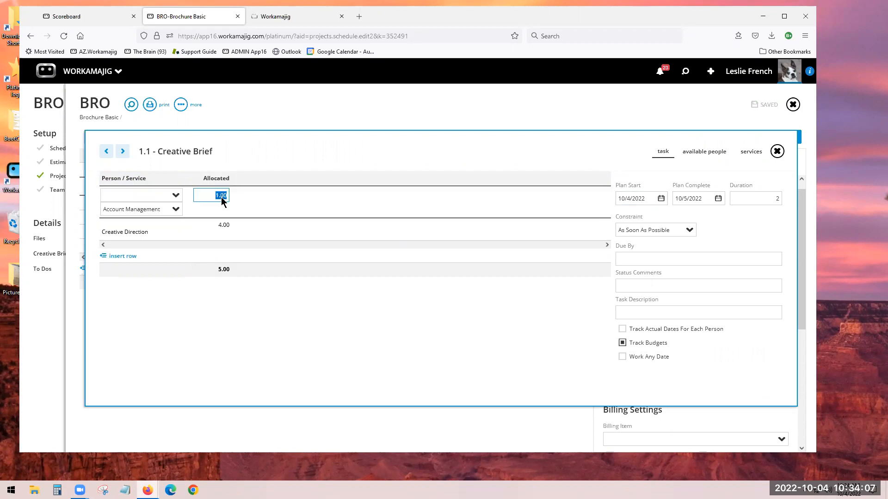
click(203, 300)
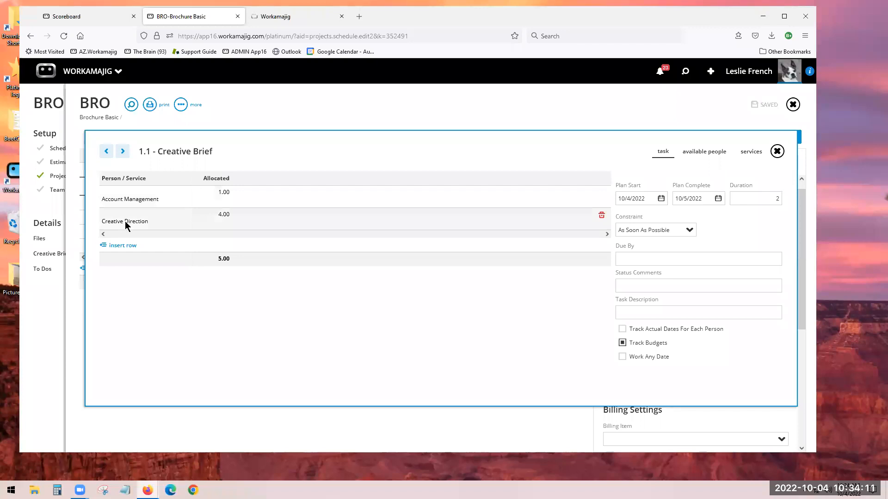
Add the Proofreading service to the Creative Brief task with an allocation of 1
click(126, 251)
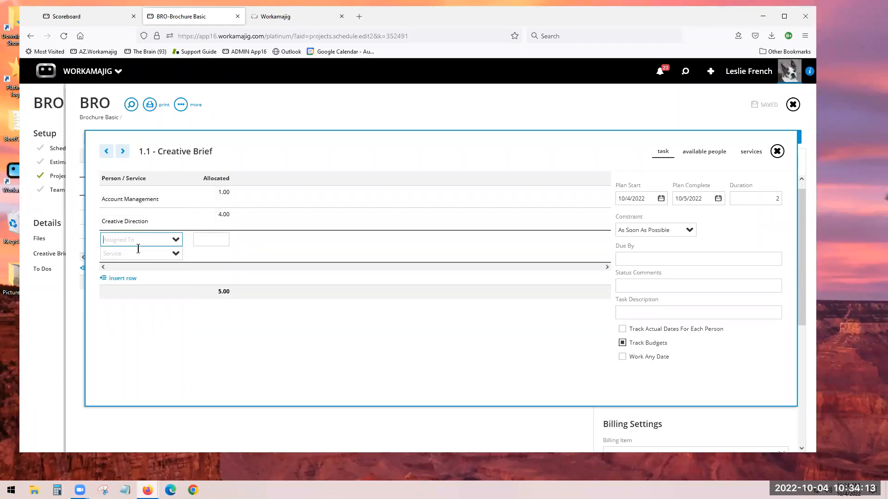
click(138, 253)
click(175, 257)
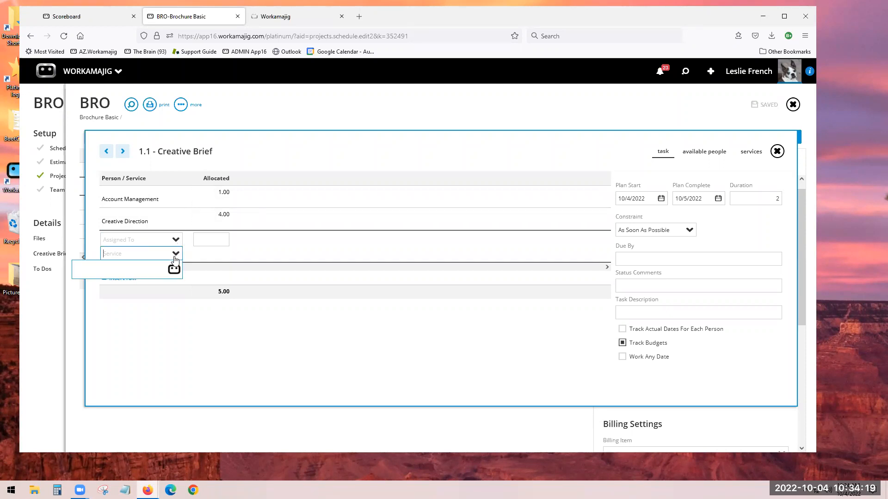
click(143, 255)
text(ad)
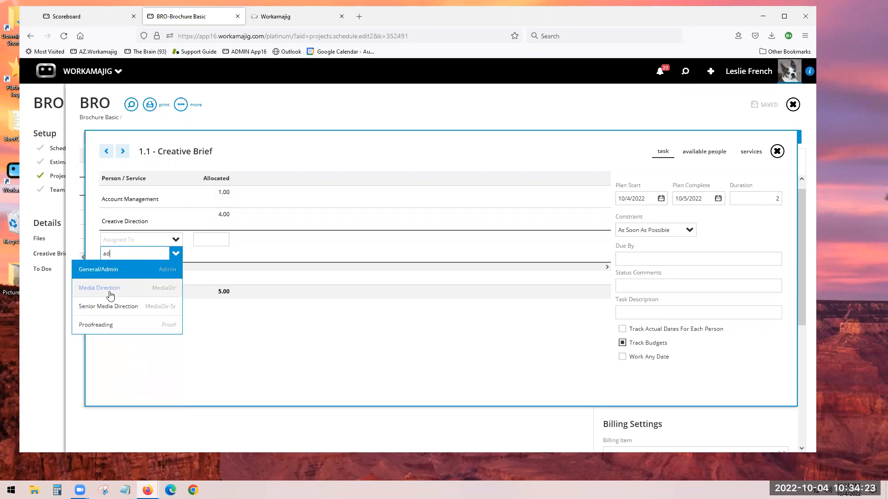
click(95, 325)
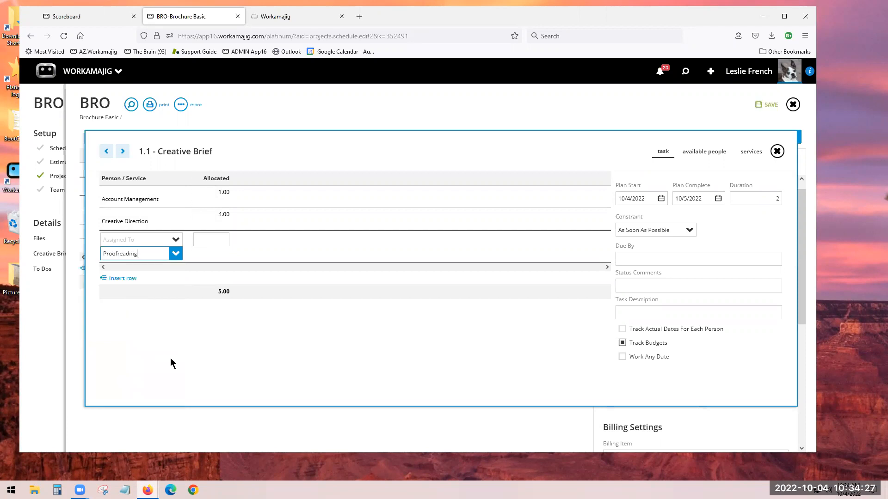
click(144, 335)
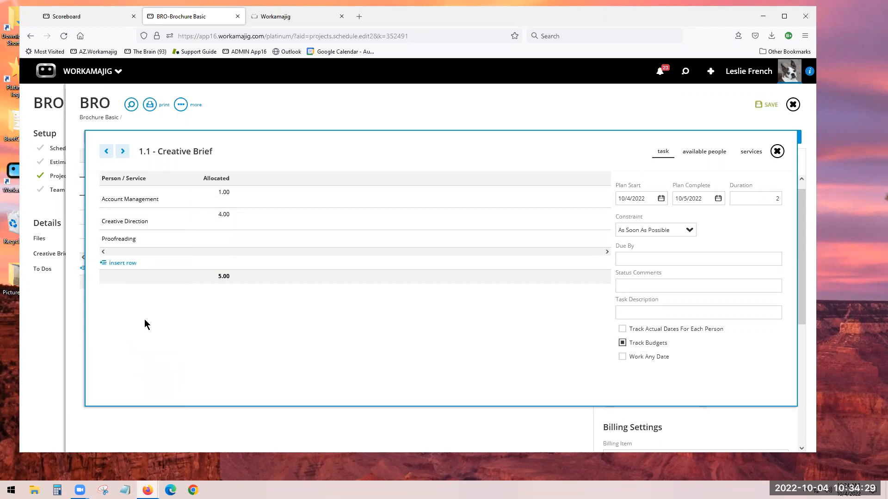
click(219, 240)
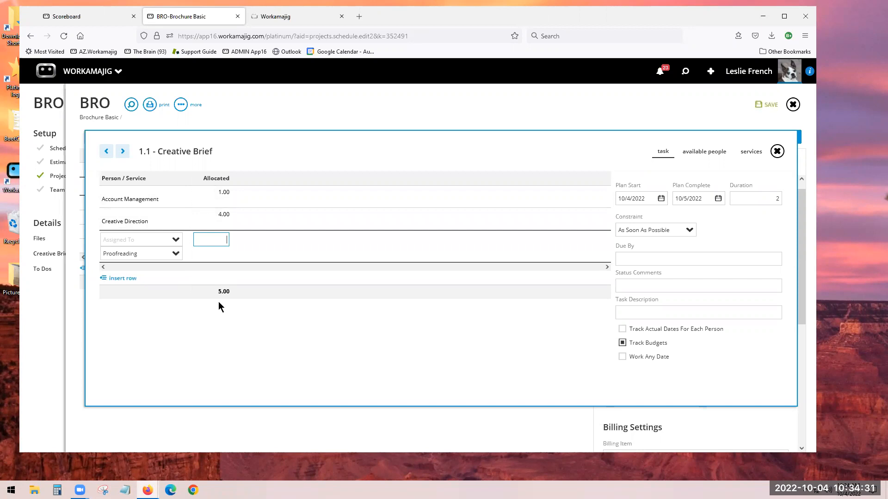
text(1)
click(175, 339)
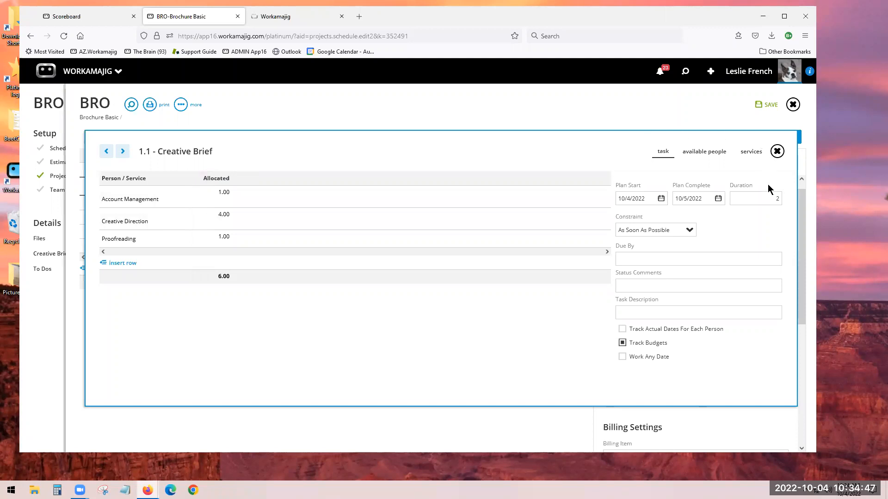
Check the Creative Brief's duration, close its assignment details and save the schedule
click(779, 200)
double_click(779, 200)
click(777, 151)
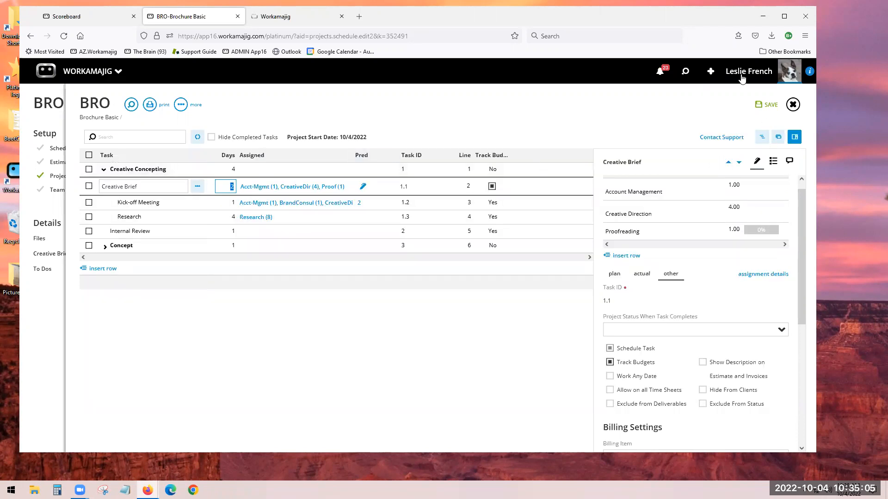
click(767, 106)
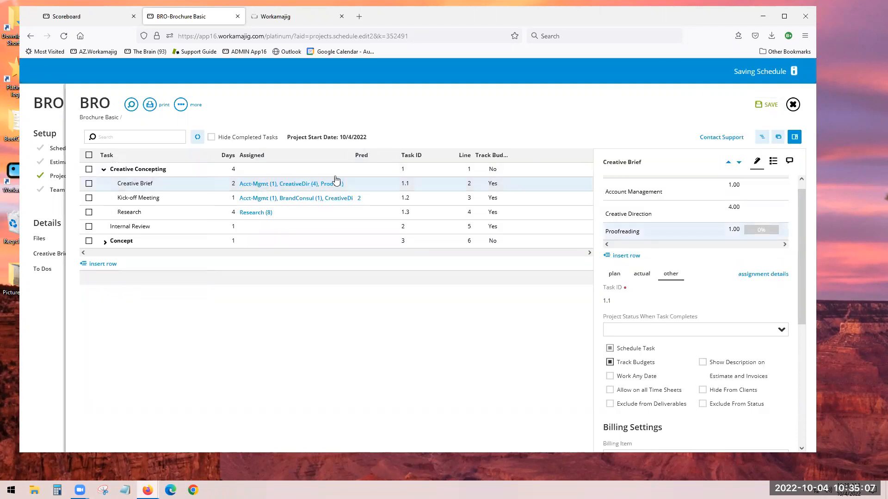
Open the Kick-off Meeting's assignment details and check its duration and the Account Management allocation
click(262, 199)
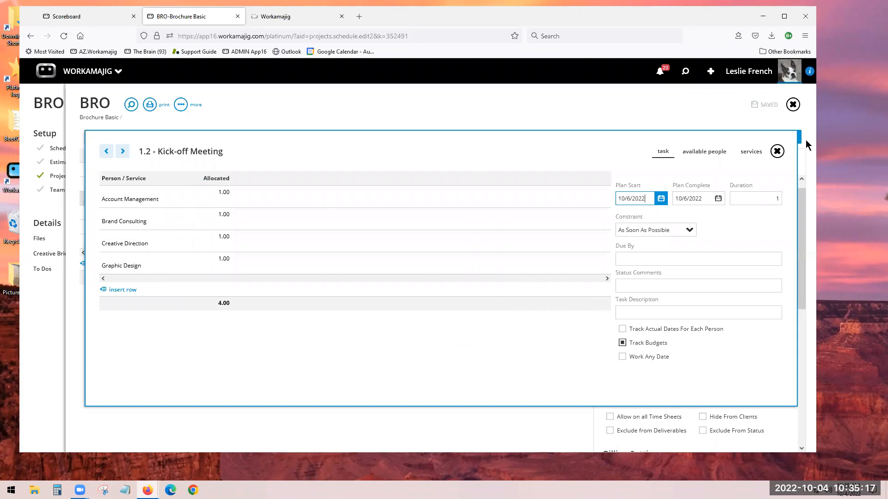
click(764, 198)
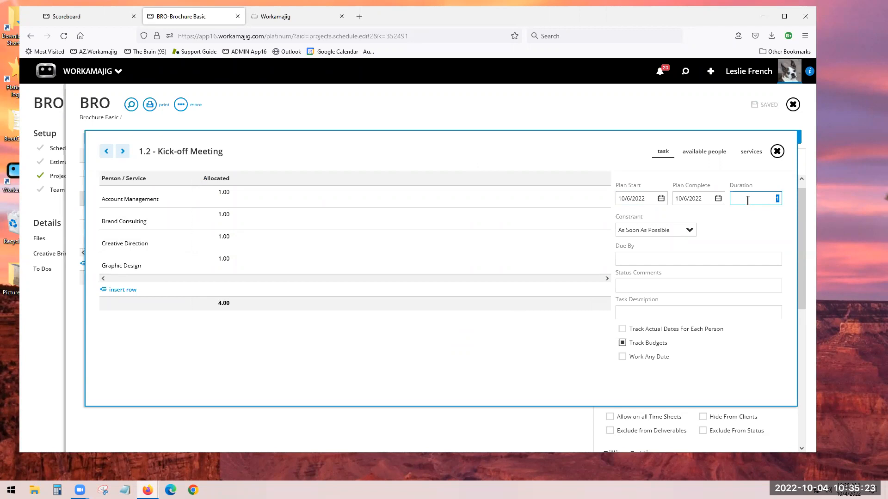
click(221, 198)
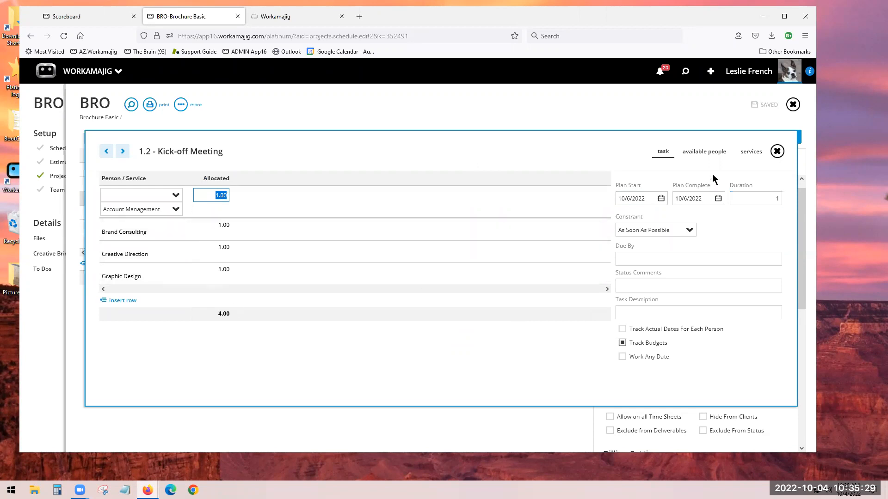
Close the Kick-off Meeting's details and check the Research task's service allocation and duration in its assignment details
click(776, 152)
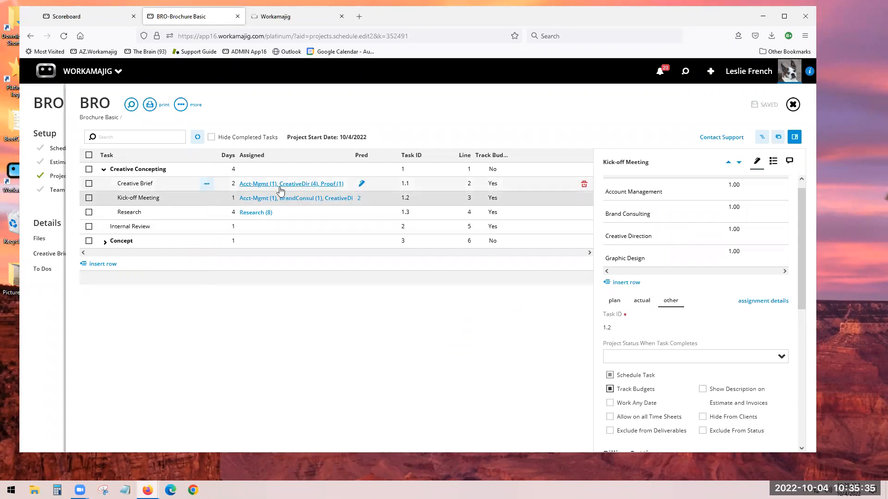
click(256, 212)
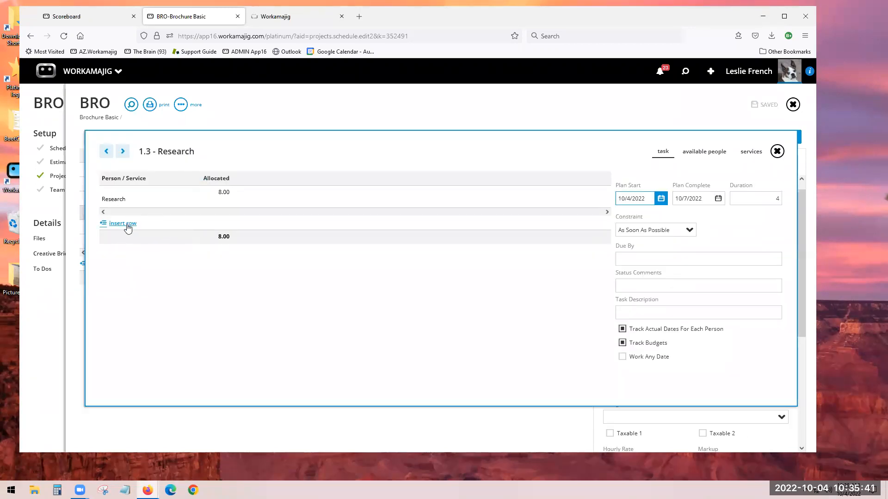
click(776, 202)
double_click(778, 200)
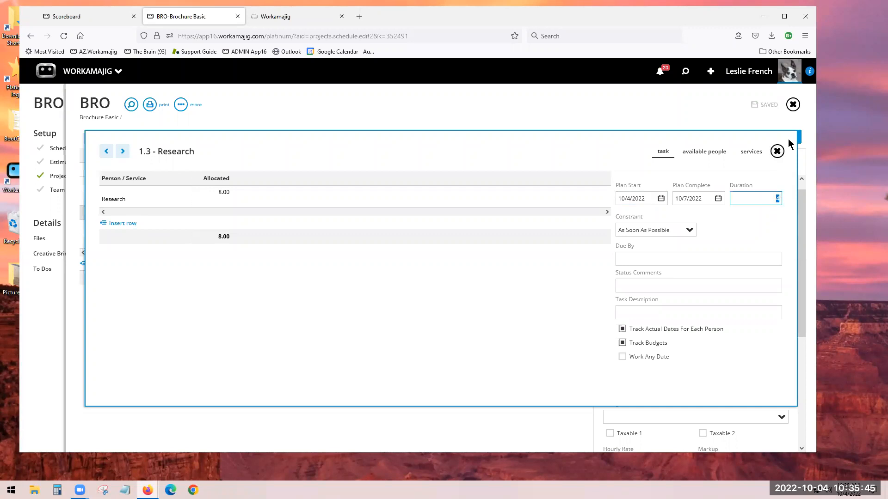
click(775, 153)
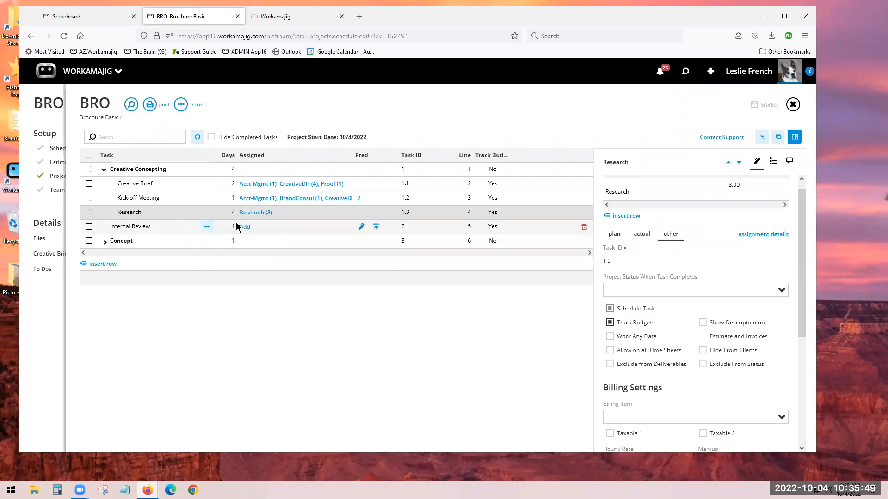
Assign the Account Management service to the Internal Review task with an allocation of 1 and save the schedule
click(244, 228)
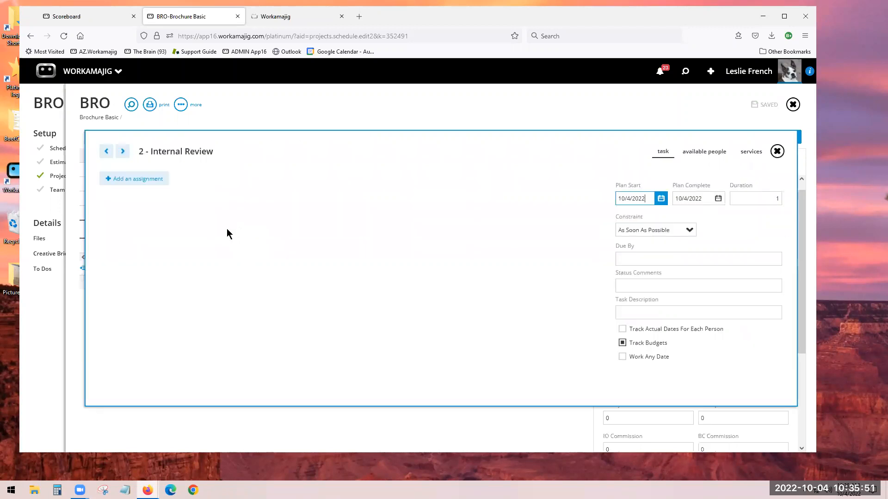
click(155, 183)
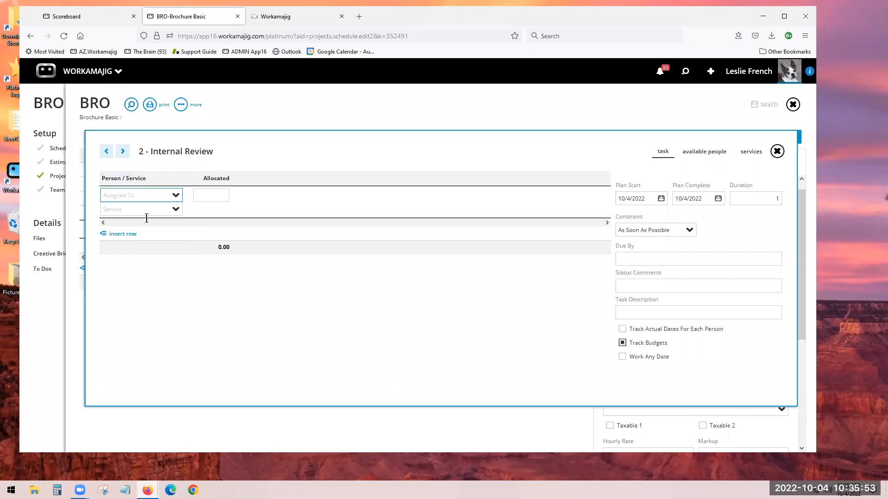
click(174, 211)
text(a)
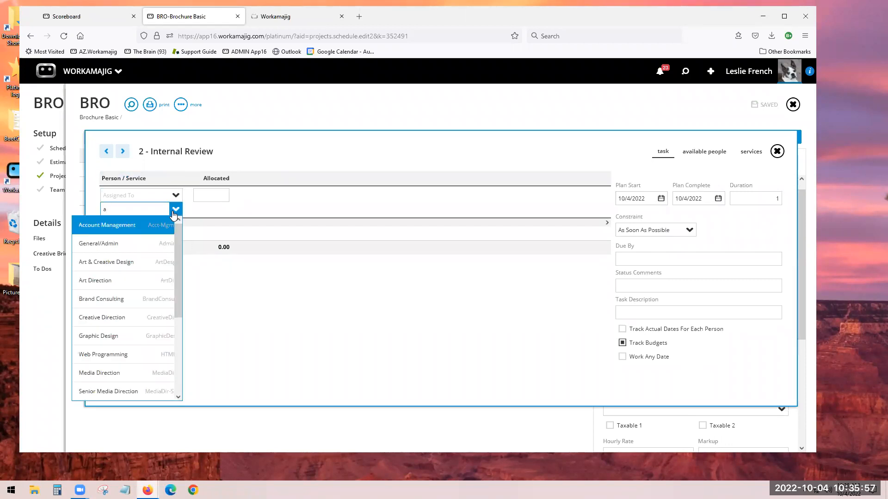
click(119, 229)
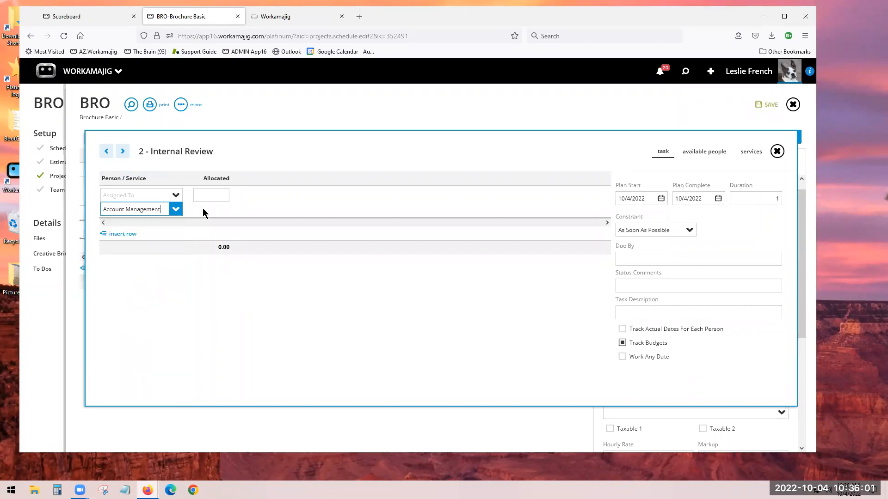
click(208, 194)
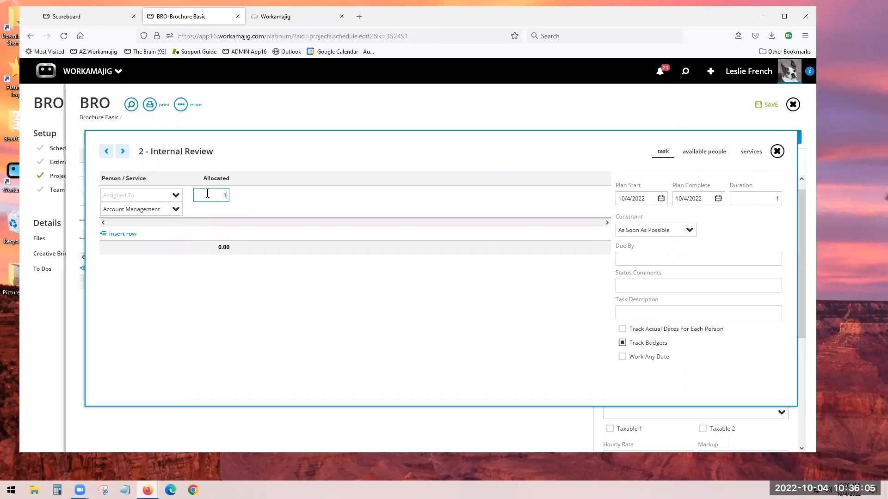
click(249, 258)
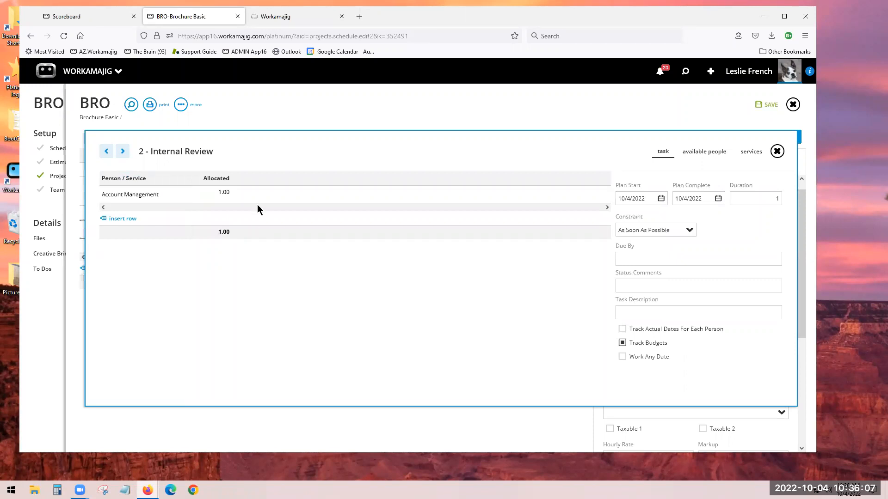
click(761, 105)
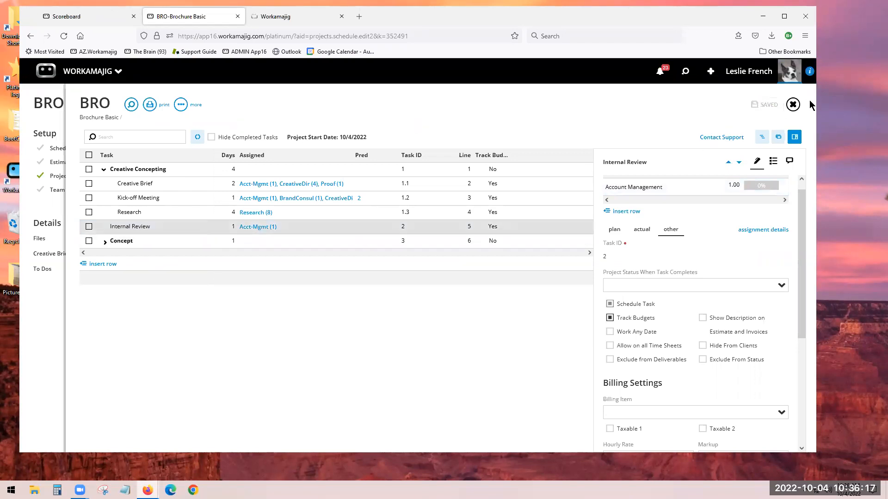
Leave the schedule to view the template's project settings, and return to the schedule
click(792, 107)
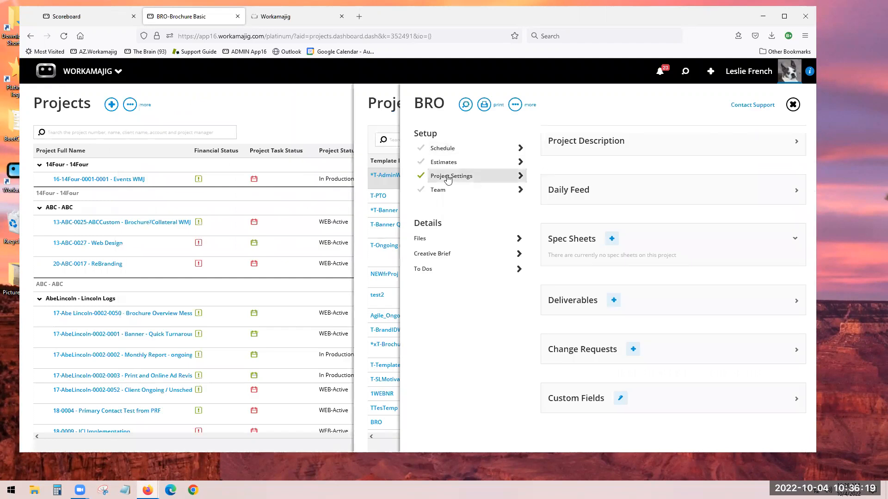
click(444, 177)
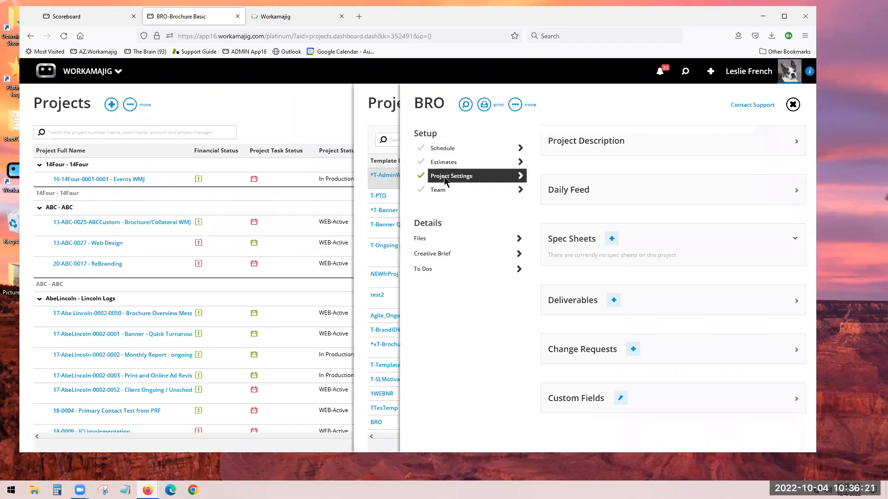
click(792, 105)
click(447, 148)
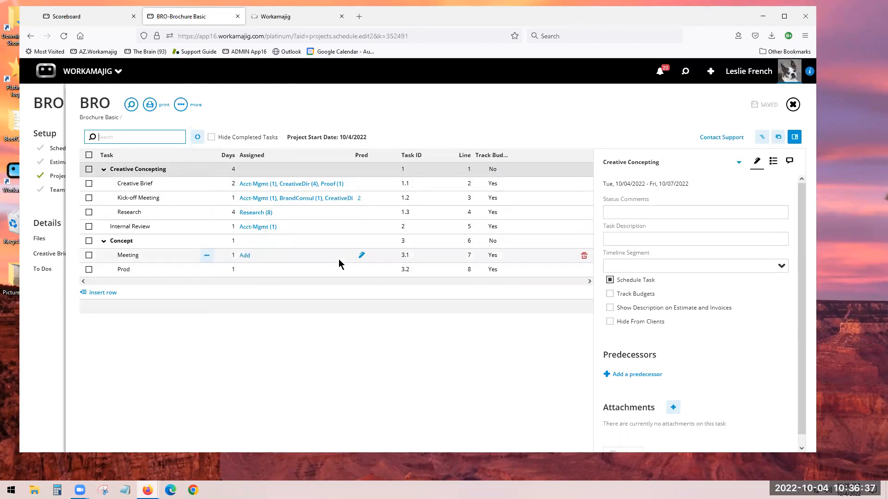
Collapse the Creative Concepting group and view the available task actions for Concept's Meeting subtask
click(104, 170)
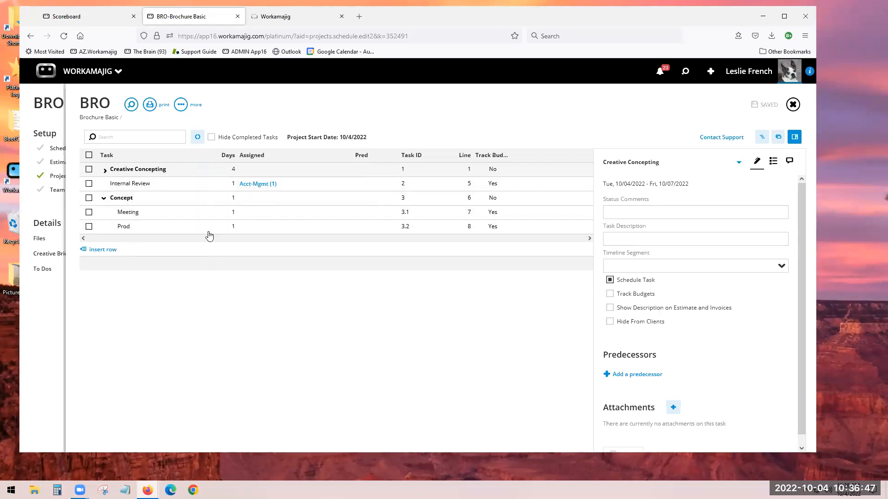
click(207, 214)
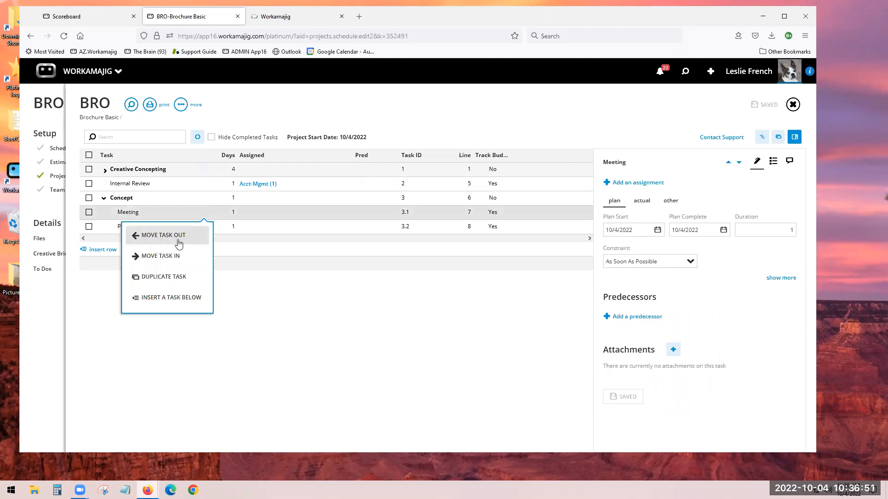
click(266, 302)
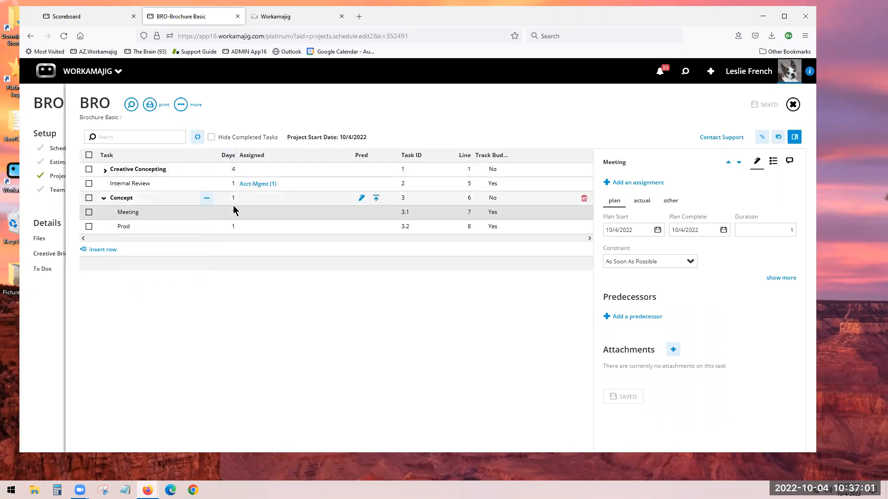
Link the Research task to the Kick-off Meeting above it and try adding Creative Brief as another predecessor
click(106, 170)
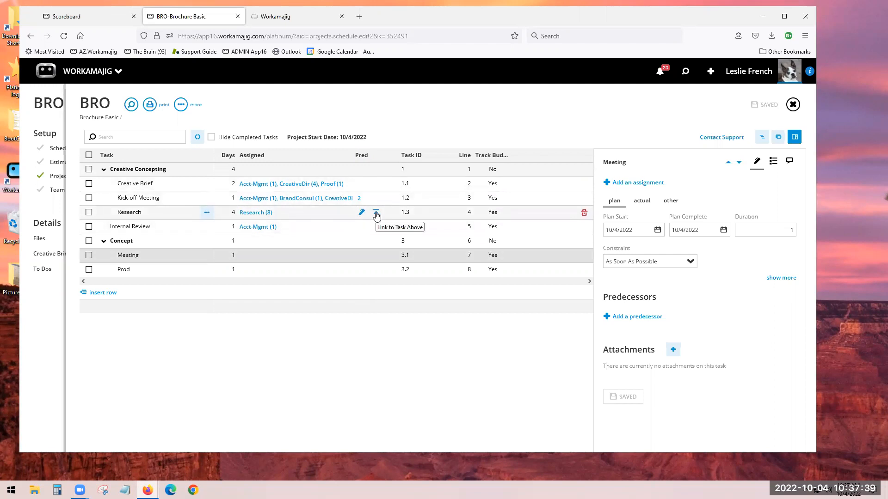
click(375, 214)
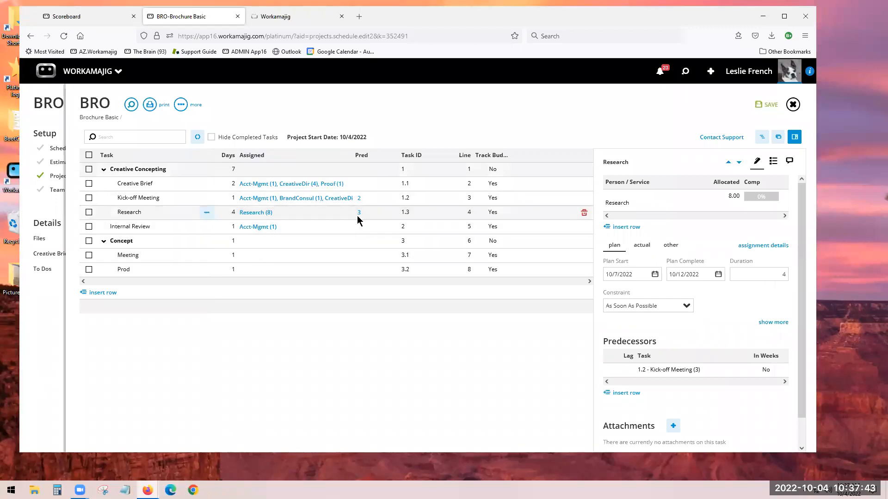
click(359, 212)
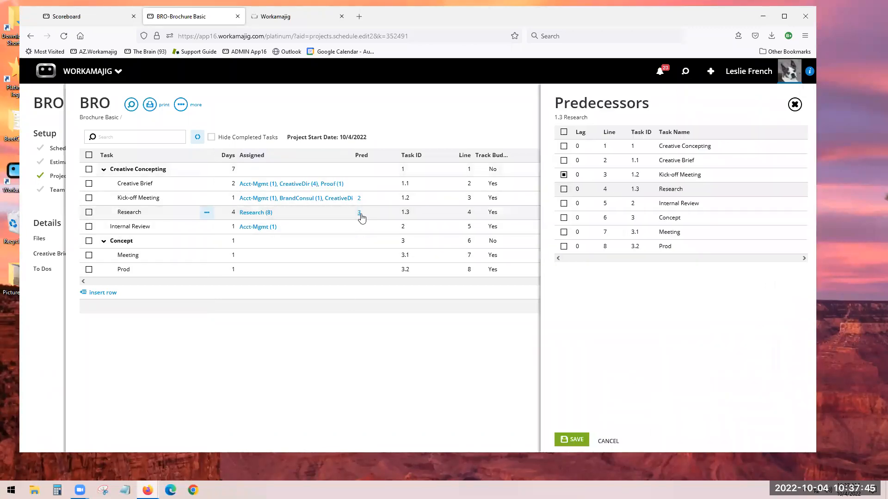
click(562, 160)
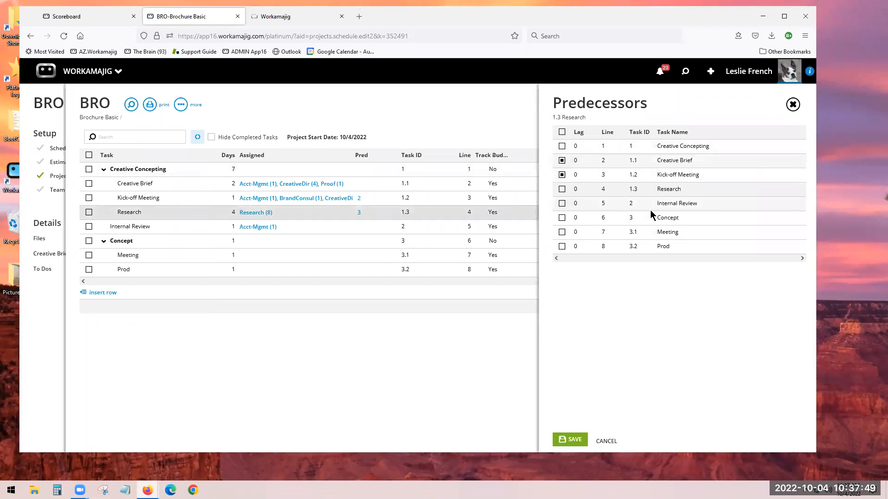
click(606, 441)
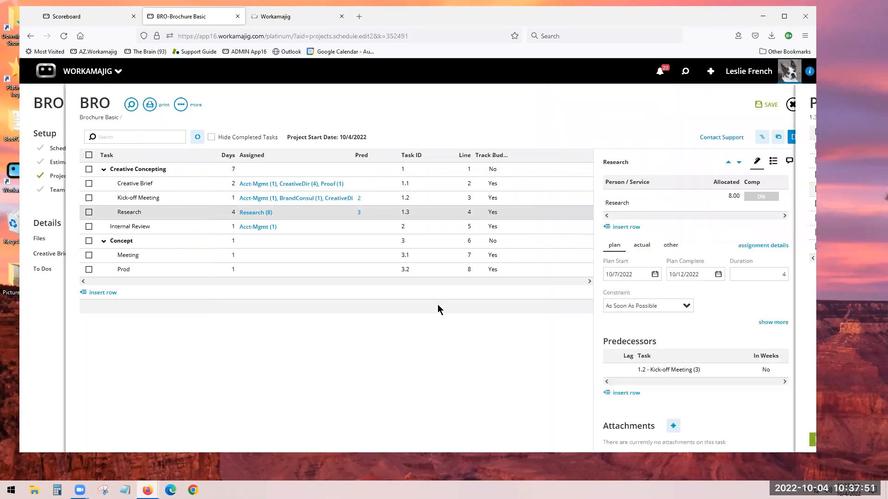
Unlink all tasks in the schedule at once and save the schedule
click(88, 156)
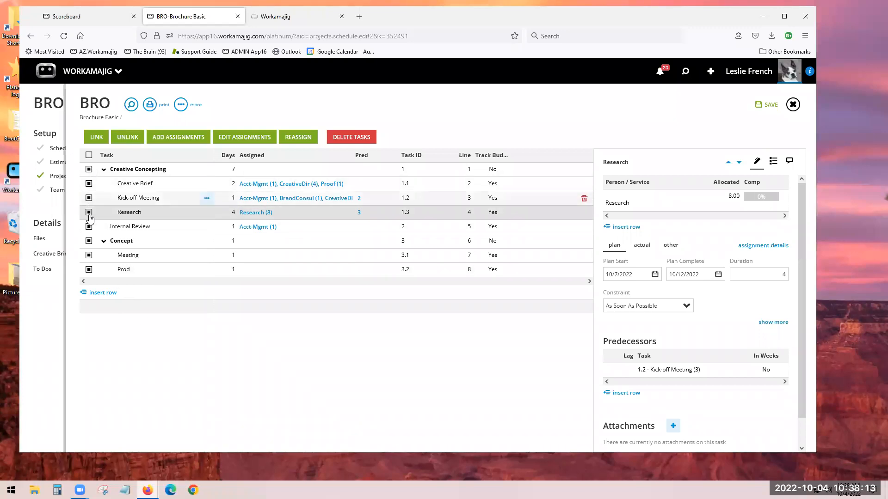
click(89, 156)
click(89, 156)
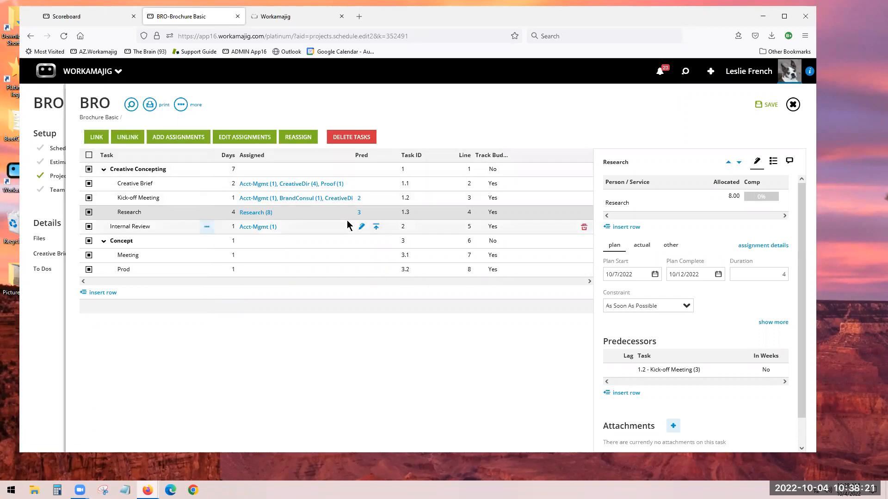
click(123, 137)
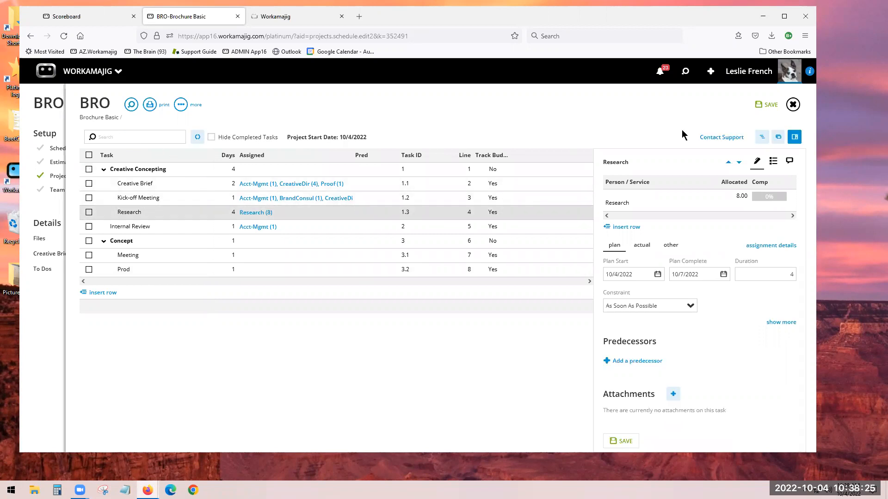
click(767, 104)
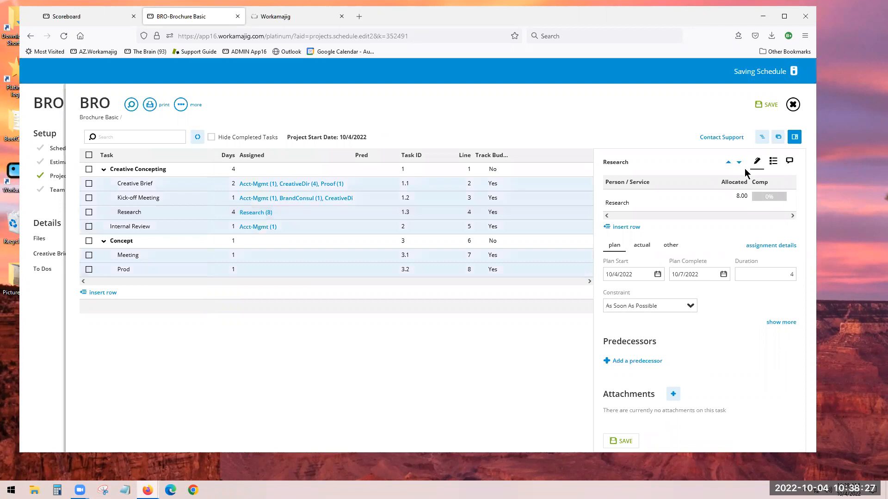
Show the Gantt chart and link all tasks in the schedule in sequence
click(761, 136)
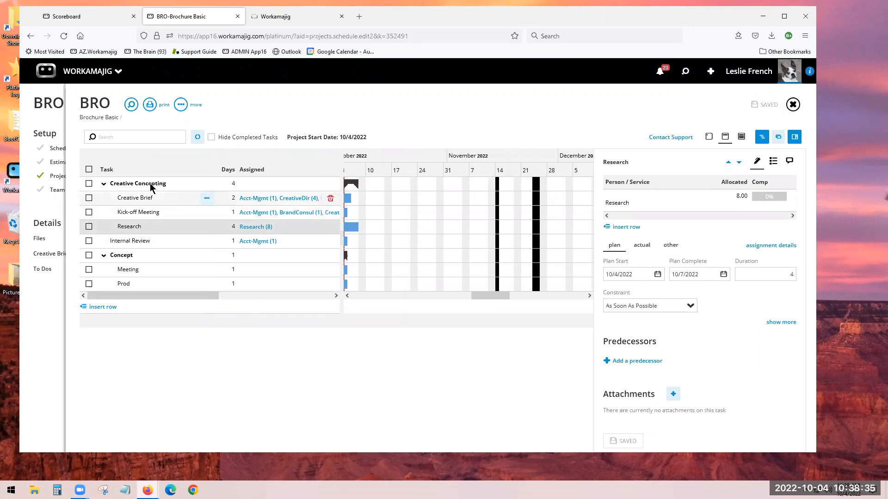
click(89, 171)
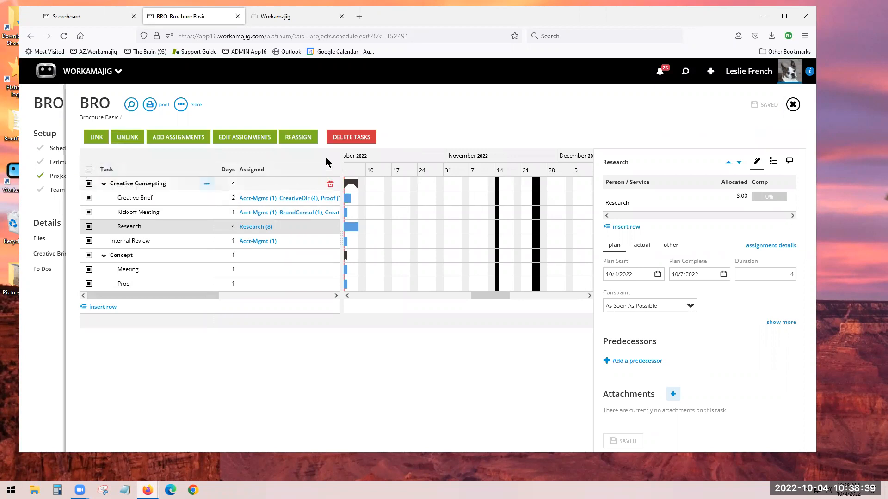
click(93, 137)
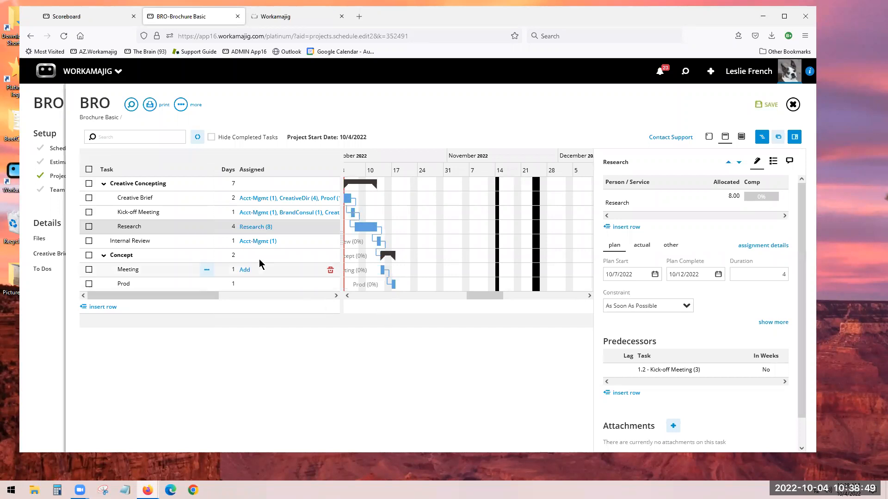
Set the Research task's duration to 7 days and check its planned dates
click(233, 227)
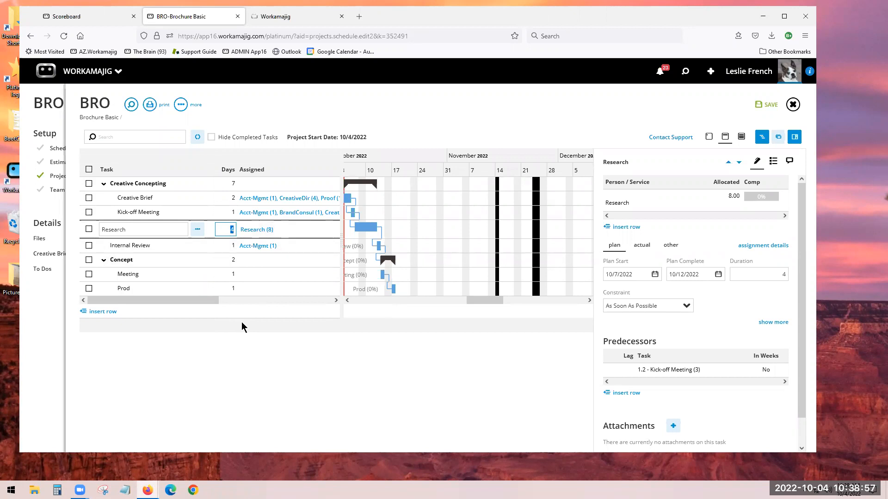
click(254, 347)
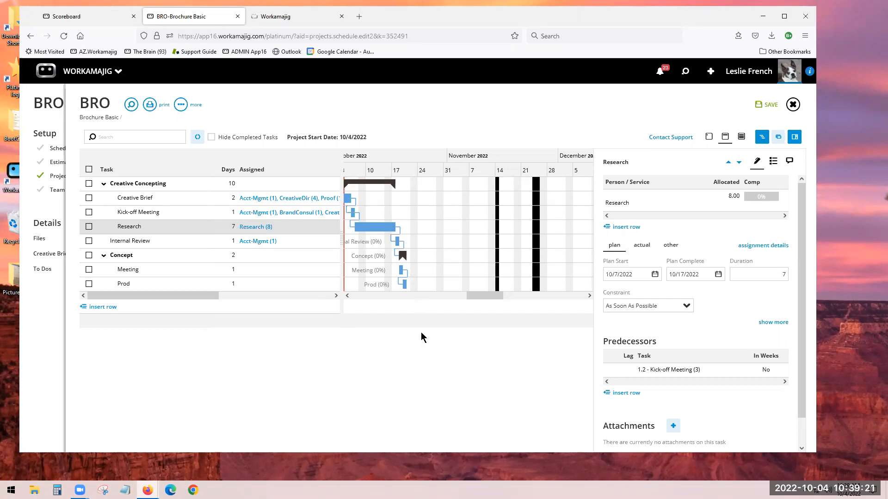
click(633, 275)
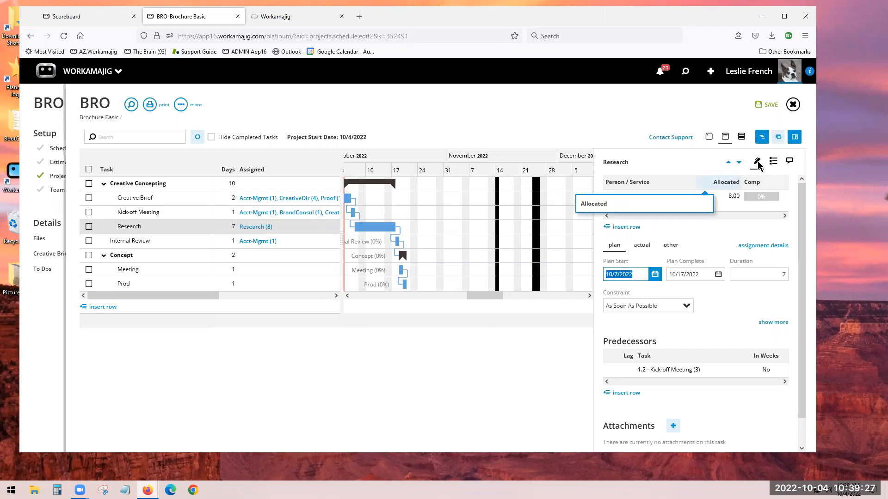
Hide the Gantt chart and collapse the Creative Concepting and Concept groups
click(762, 137)
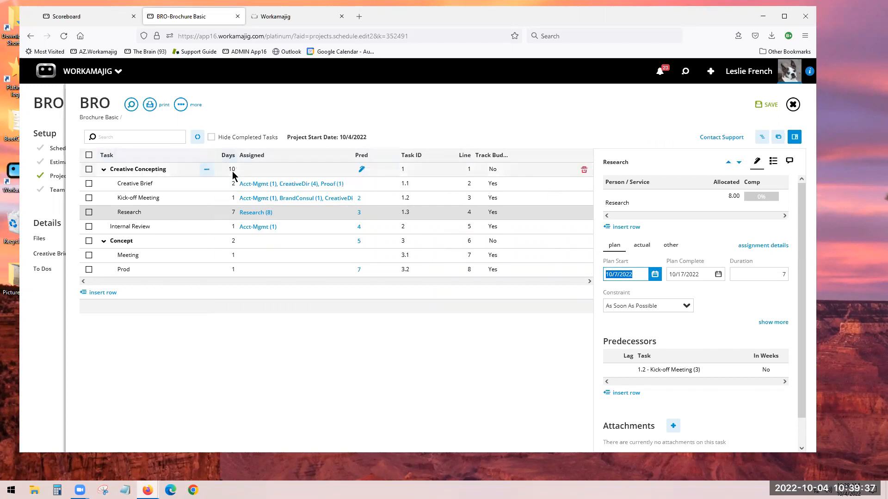
click(104, 170)
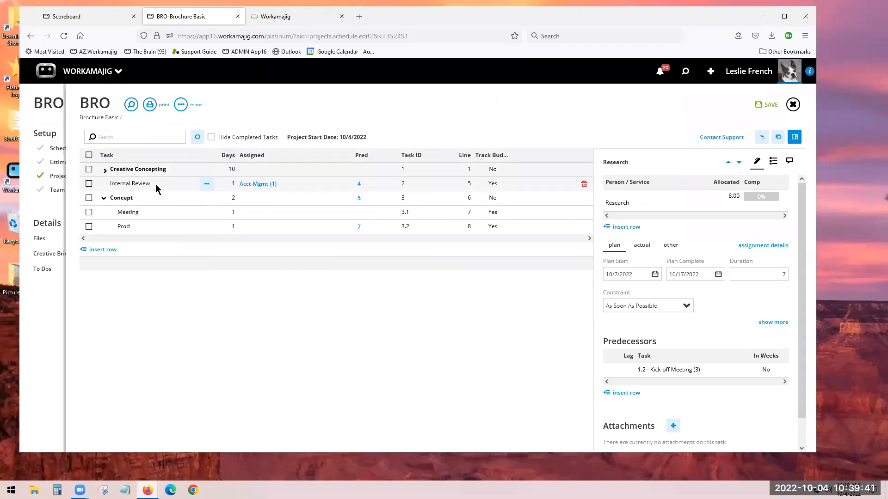
click(105, 199)
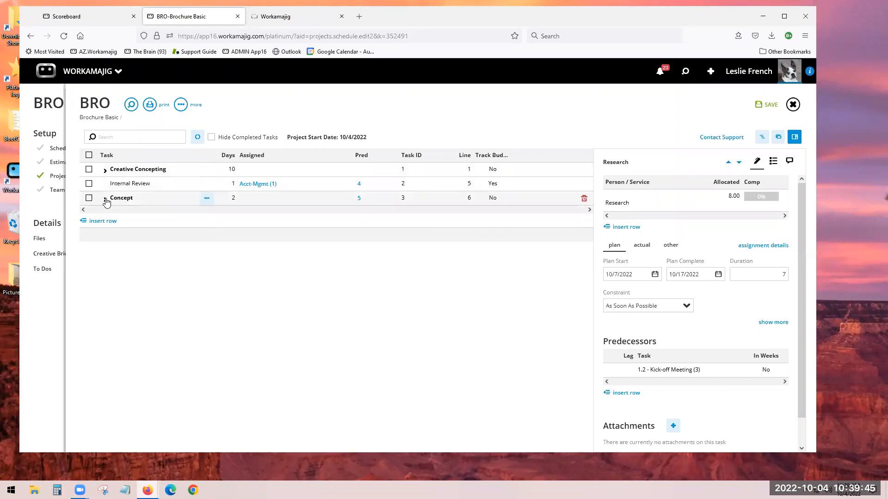
Select all tasks with the Concept group collapsed and save the schedule
click(105, 200)
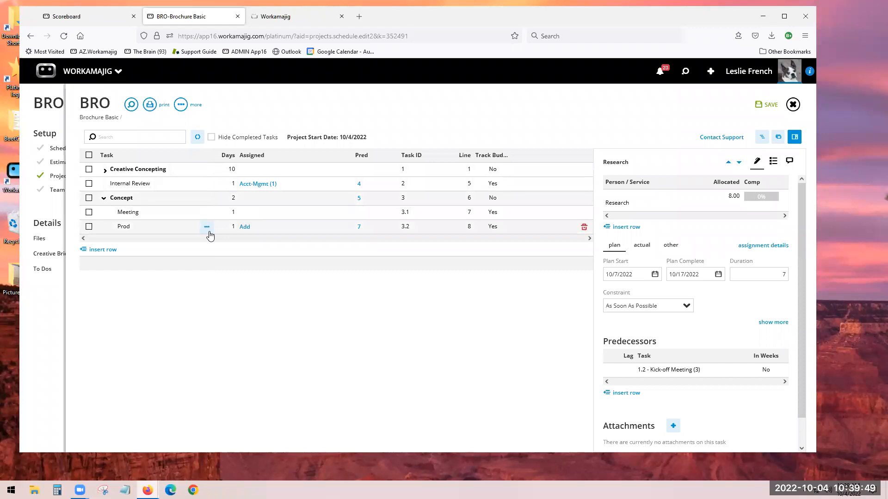
click(104, 198)
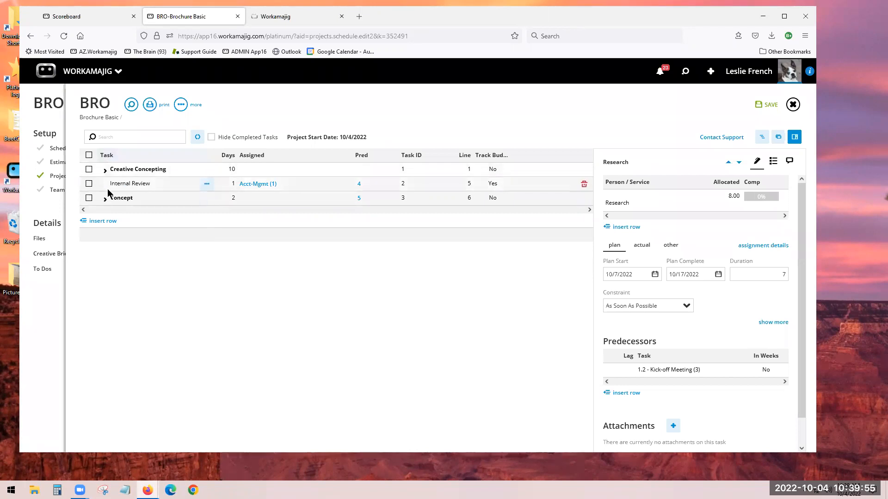
click(89, 155)
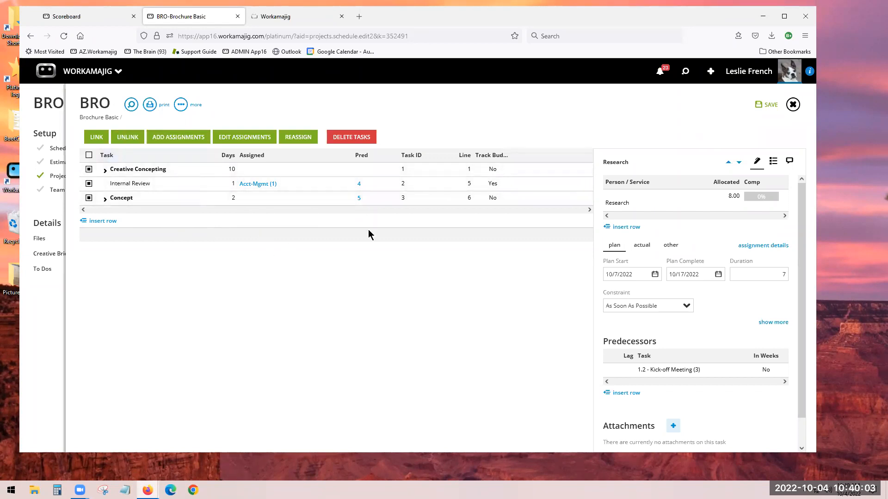
click(766, 107)
Add a task named "Stand alone task" below Prod and move it out of the Concept group
click(104, 199)
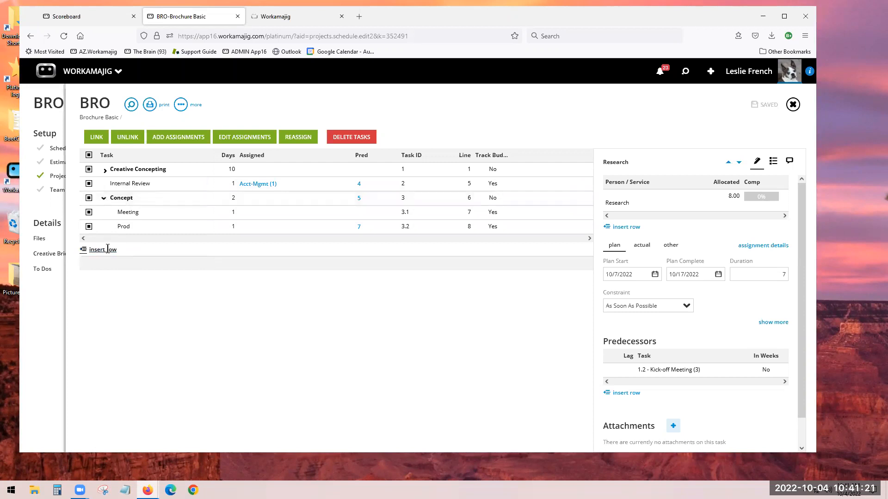
click(102, 250)
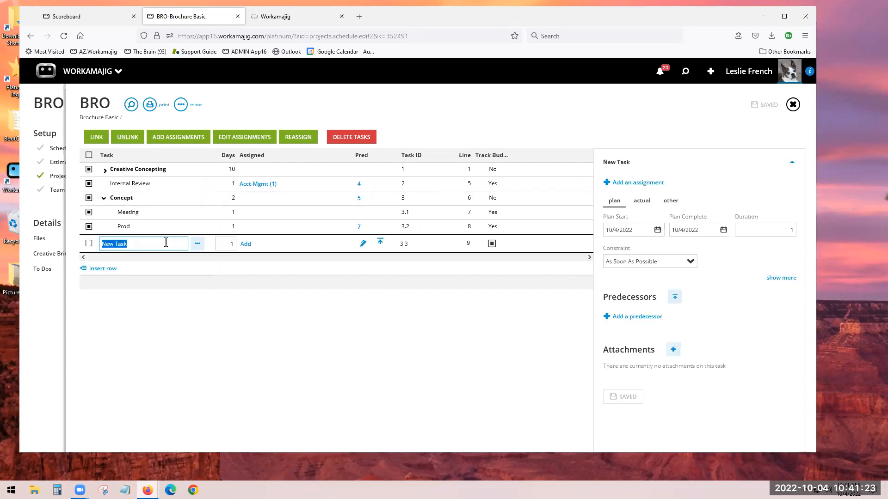
text(Stand alone task)
click(195, 248)
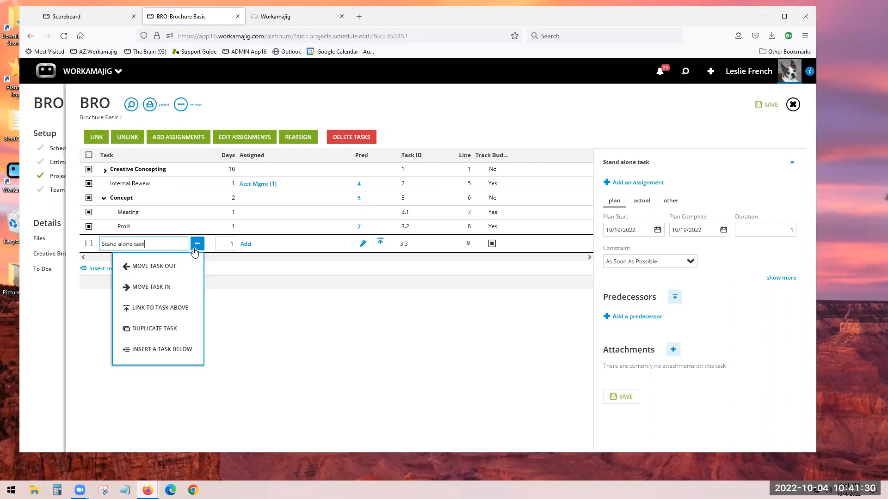
click(168, 267)
Add another top-level task named "Stand alone 2" at the end of the schedule
click(93, 267)
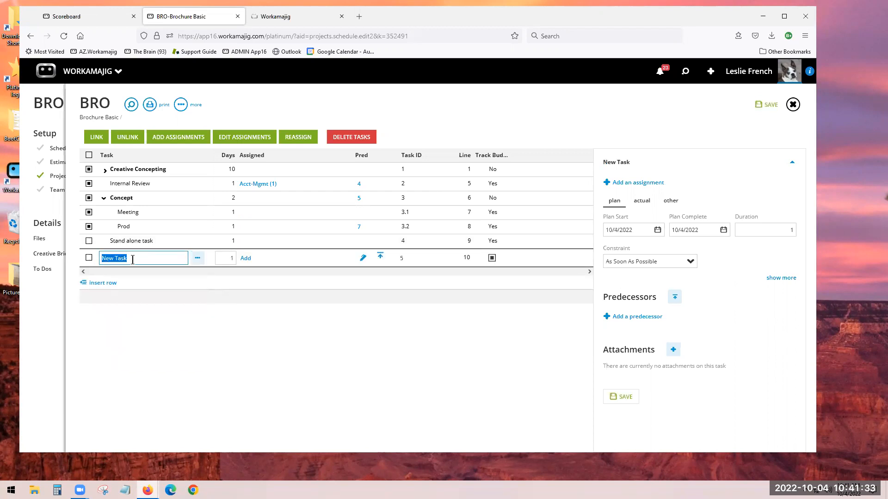
text(Stand alone 2)
key(Return)
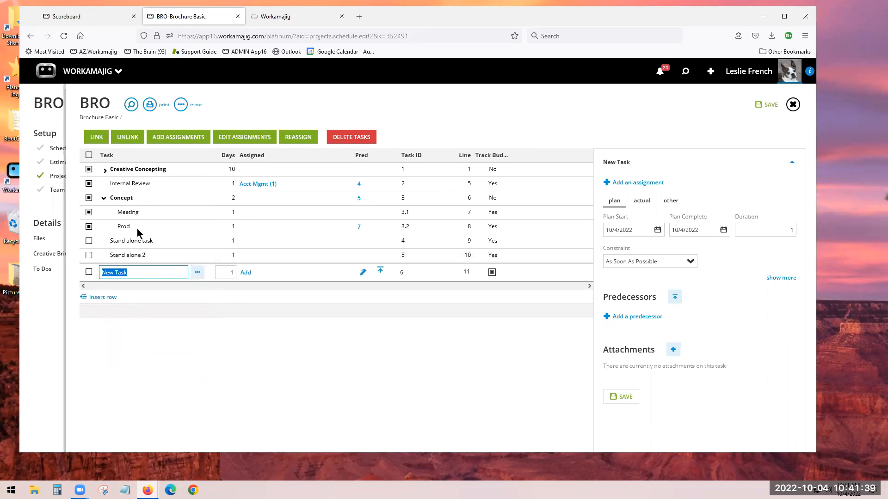
key(Escape)
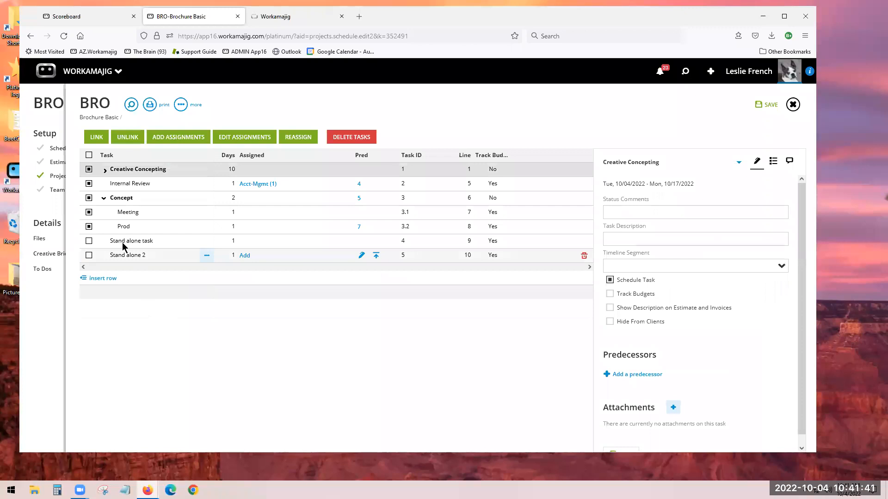
Collapse the Concept group and open the task actions for Stand alone 2
click(105, 199)
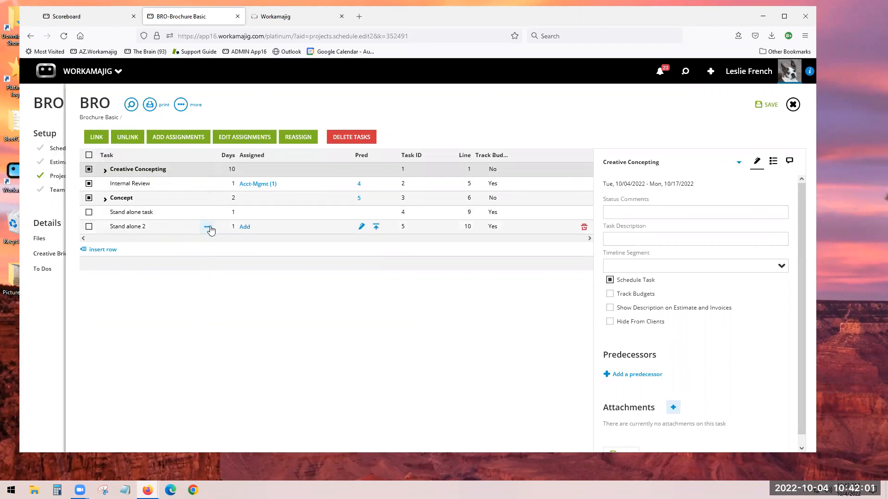
click(208, 228)
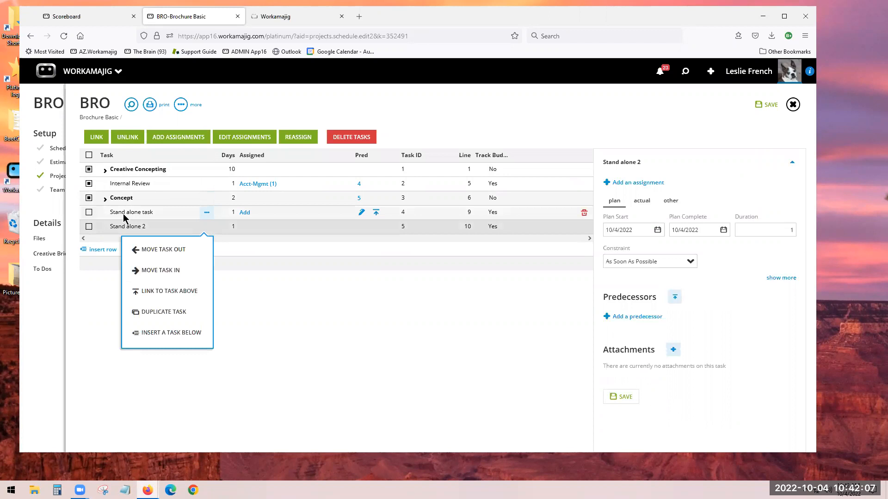
Save the BRO brochure template's schedule and close the schedule editor
click(304, 407)
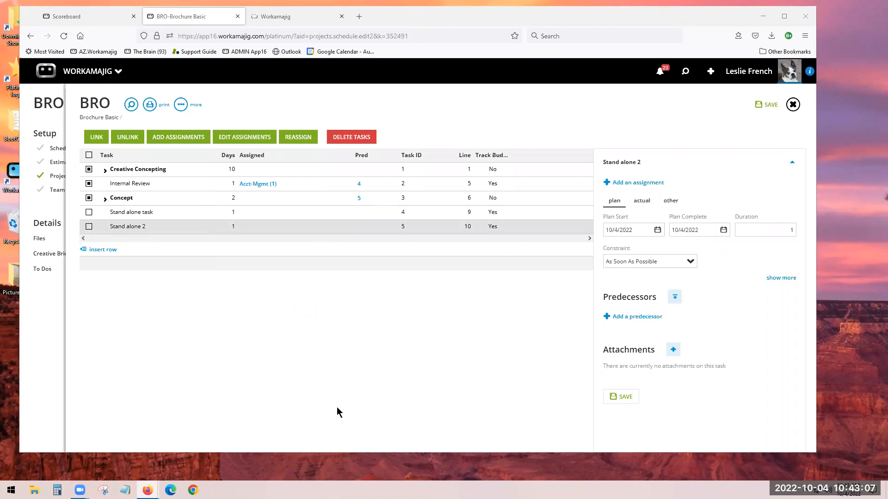
click(769, 105)
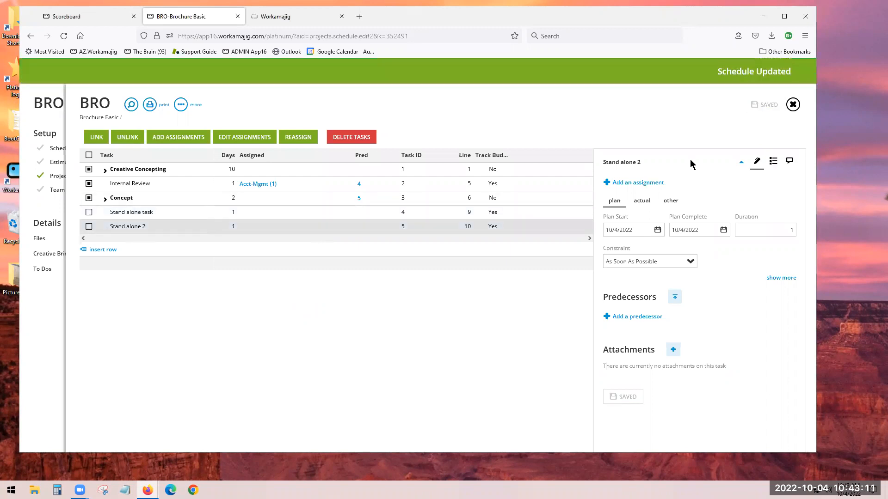
click(793, 105)
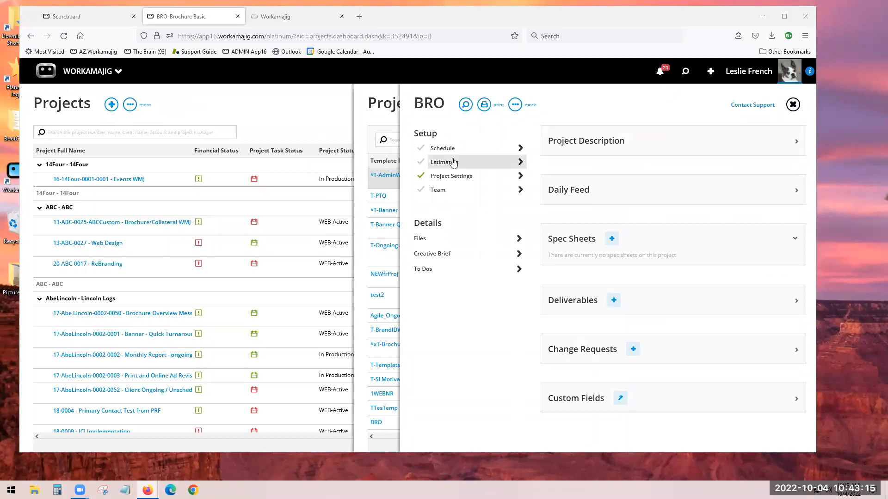
In the BRO schedule's Kick-off Meeting task, clear the allocated hours for Account Management, Brand Consulting and Creative Direction, and save
click(443, 149)
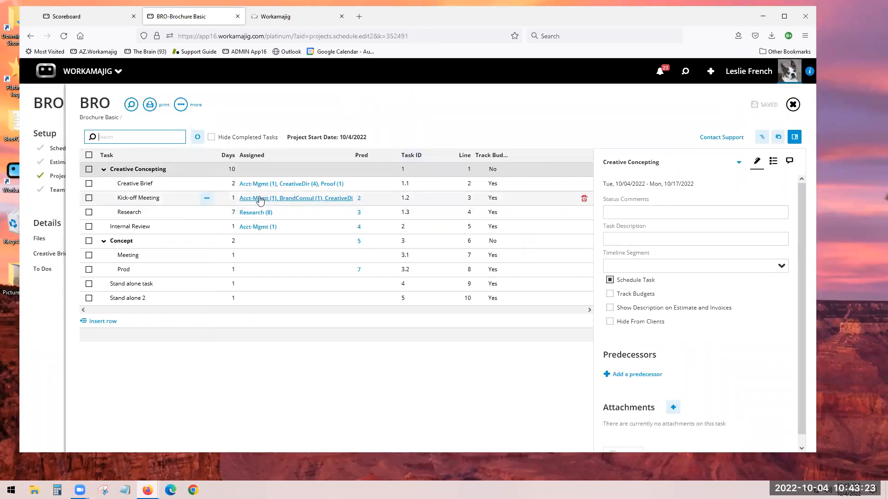
click(274, 200)
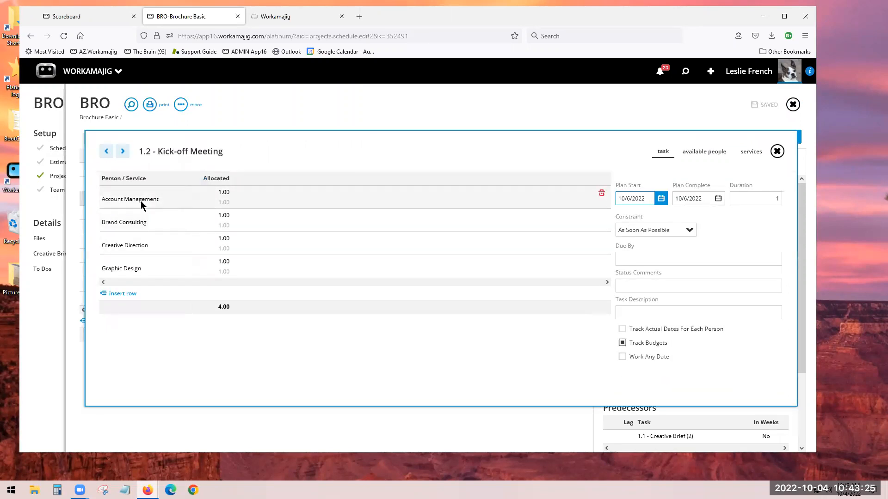
click(224, 193)
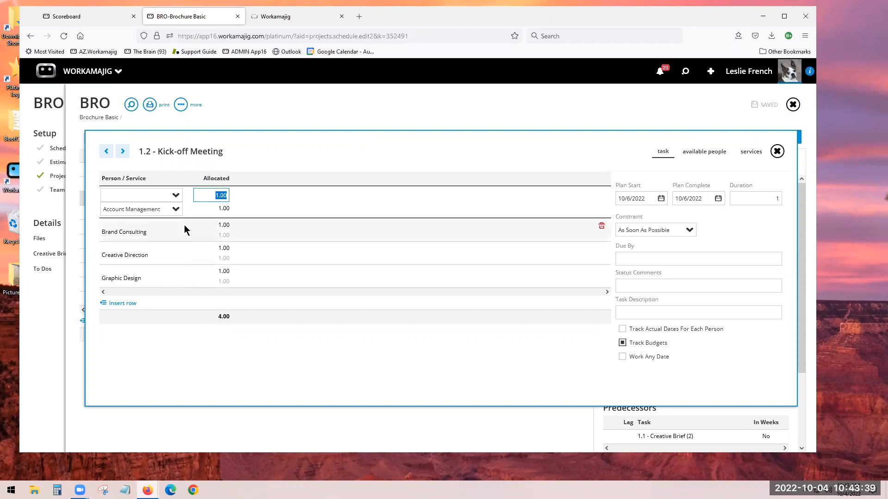
key(BackSpace)
click(221, 228)
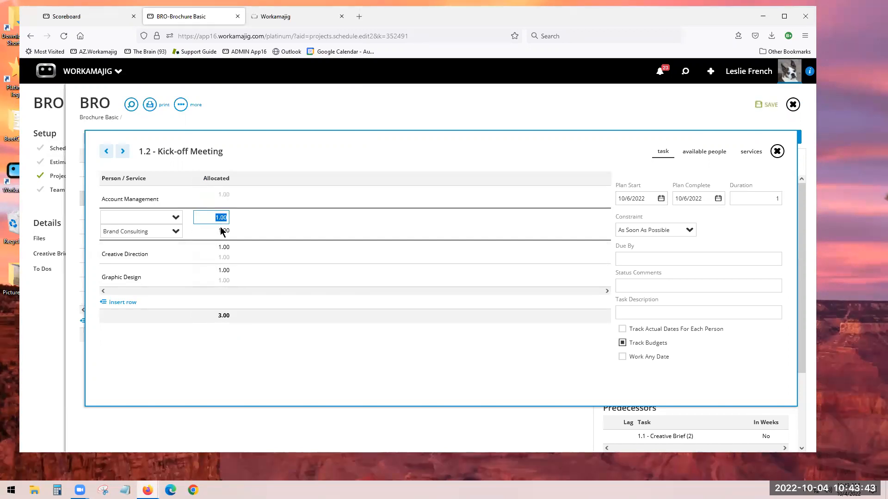
key(BackSpace)
click(208, 253)
key(BackSpace)
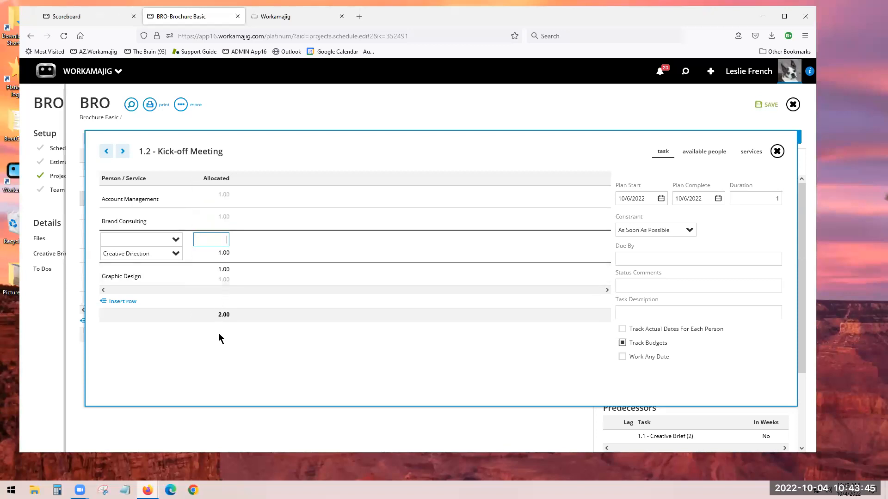
click(216, 349)
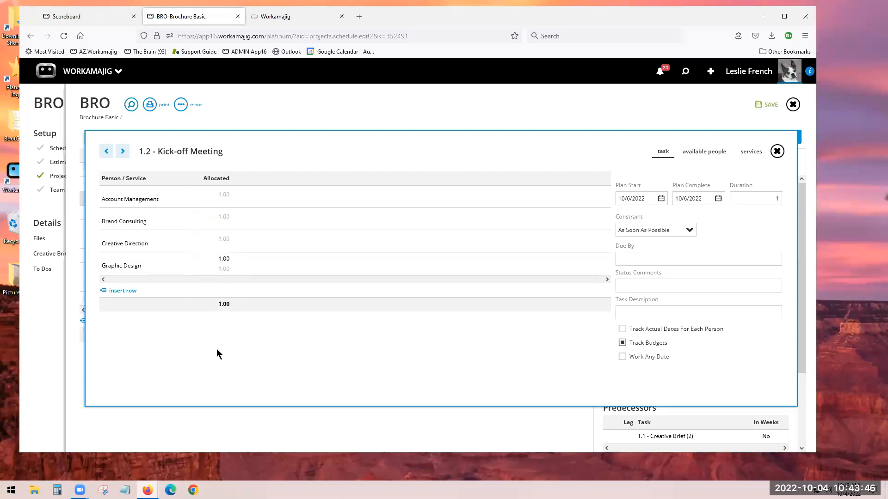
click(757, 103)
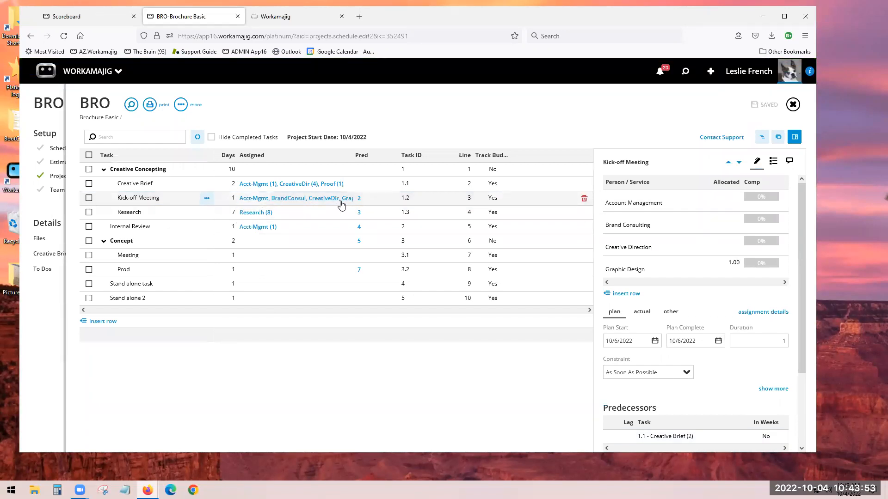
Set the Kick-off Meeting's allocated hours to 1 each for Account Management, Brand Consulting and Creative Direction, and save
click(272, 198)
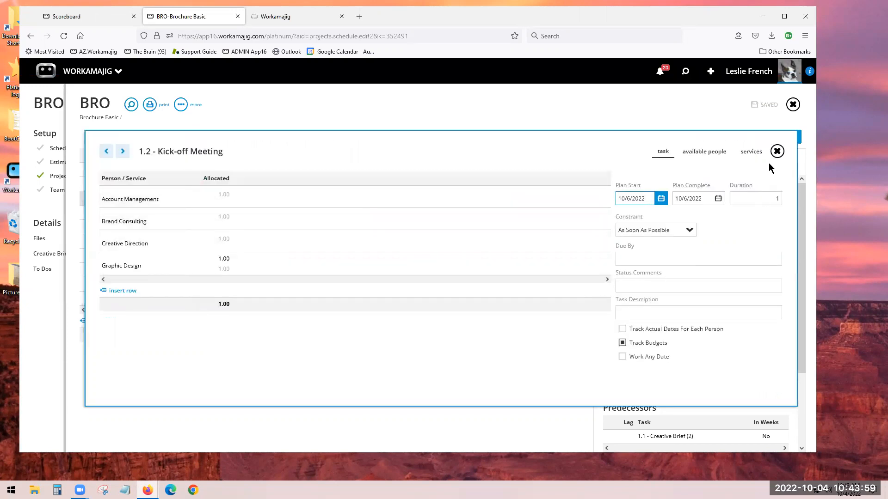
click(239, 203)
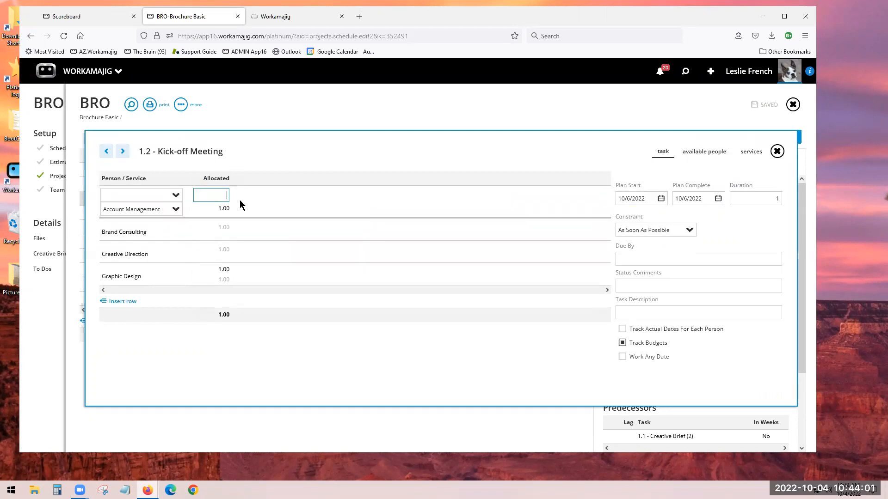
text(1)
click(217, 236)
text(1)
click(228, 253)
text(1)
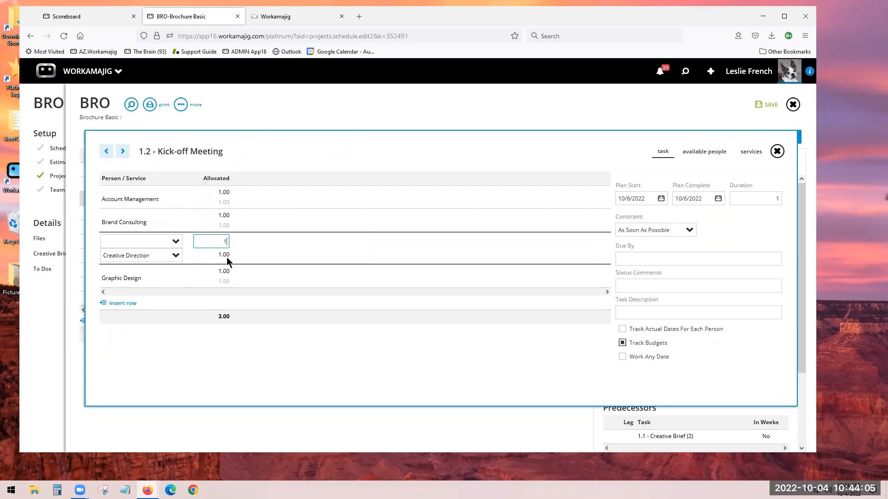
click(219, 361)
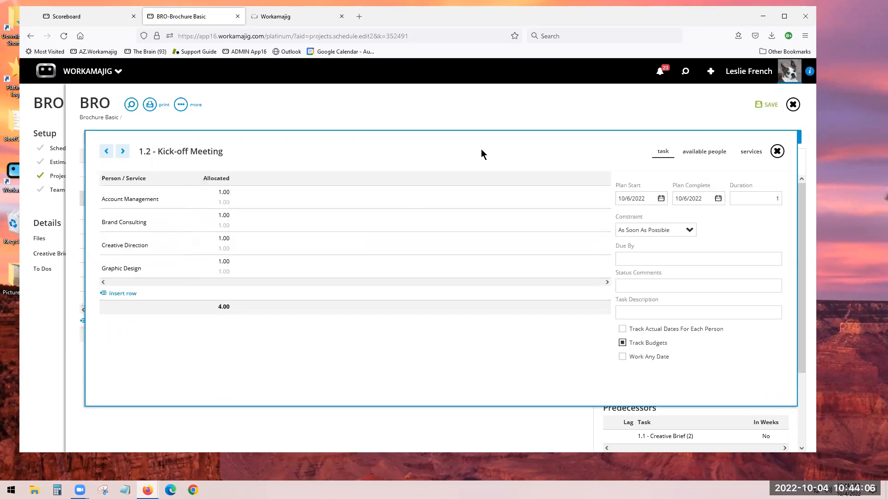
click(769, 106)
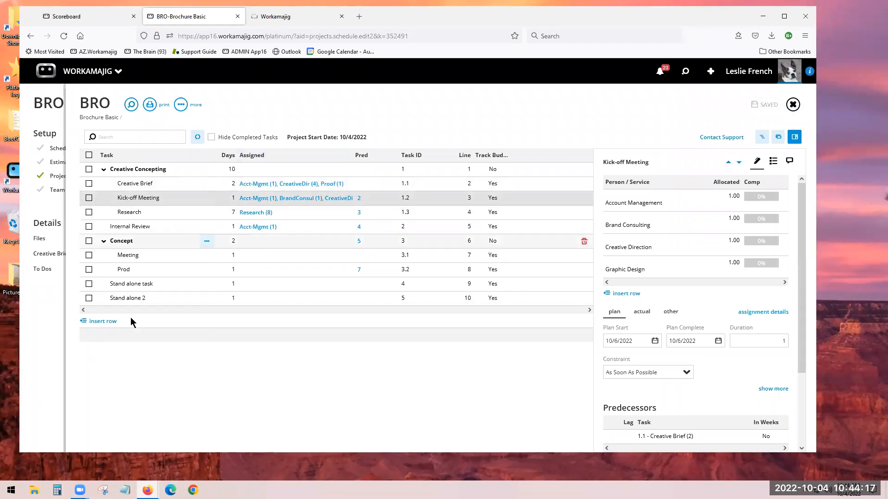
Close the BRO template, search the project templates for "br", and close the template list
click(793, 104)
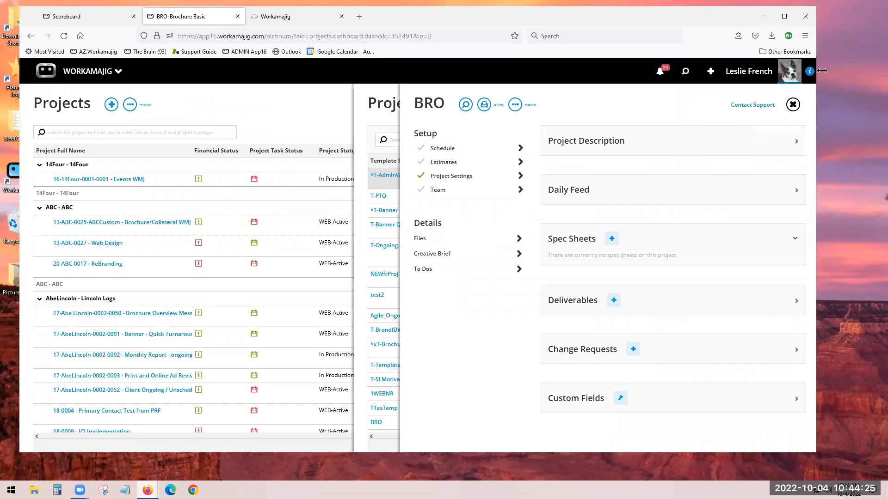
click(793, 106)
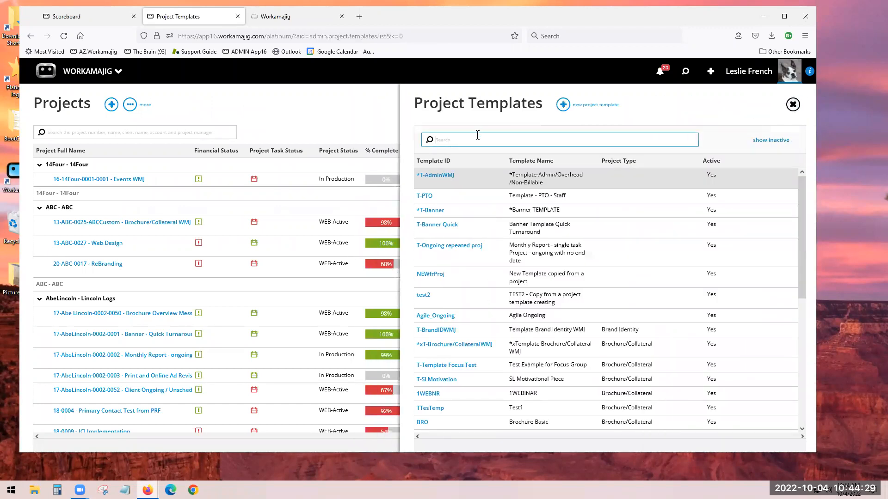
text(br)
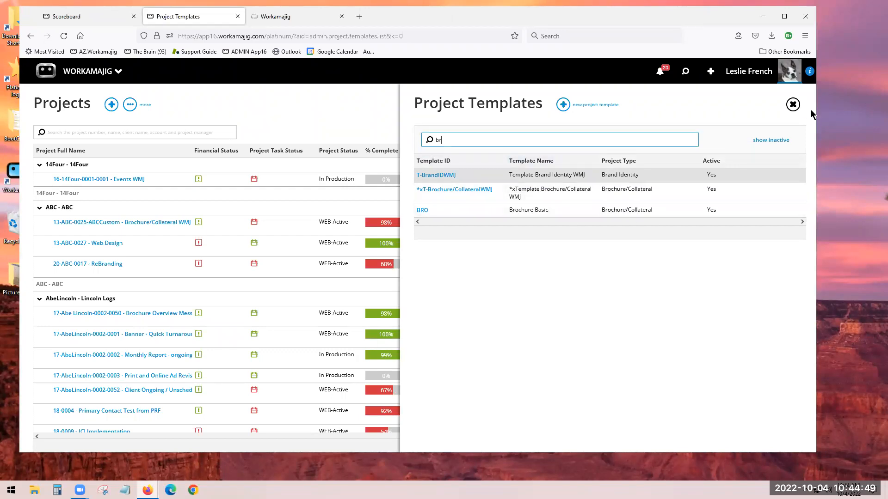
click(793, 105)
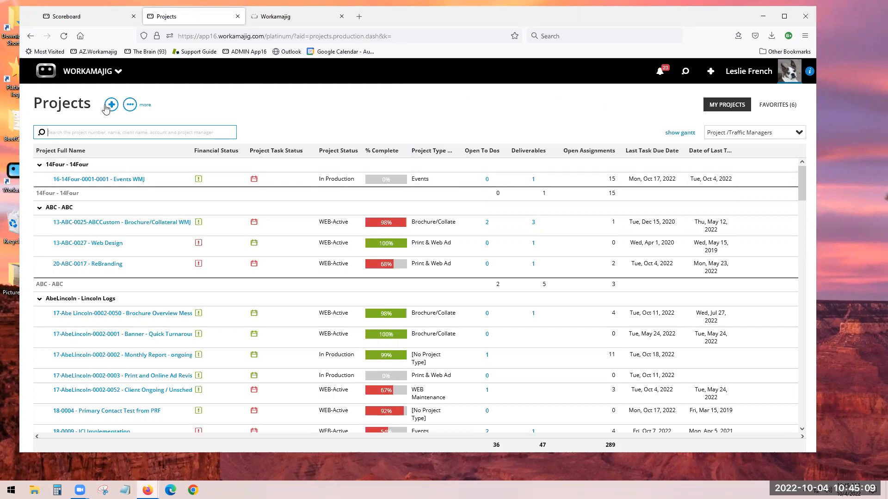
Open the project manager dashboard and review its request counts, project summary and completed projects by project type
click(115, 72)
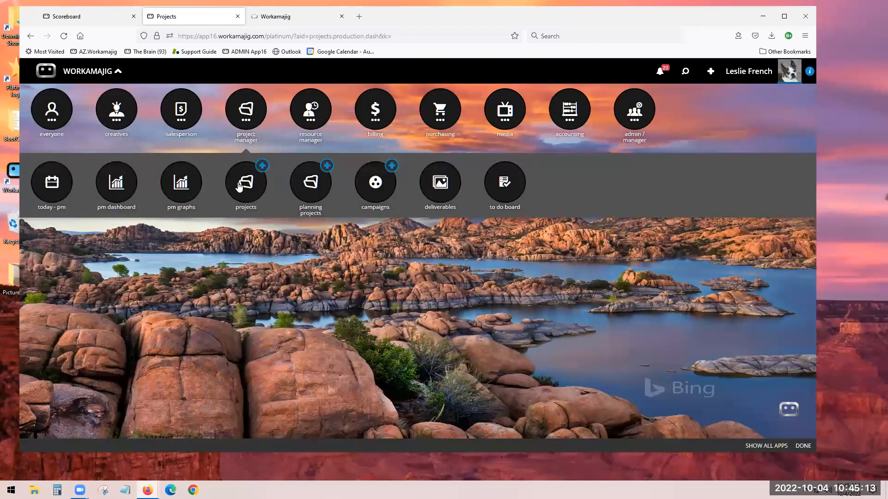
click(110, 187)
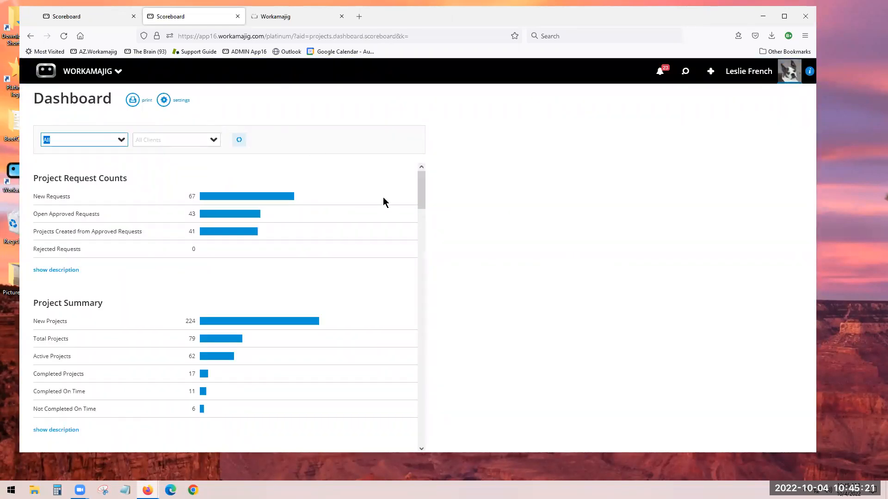
scroll(76, 217, down, 3)
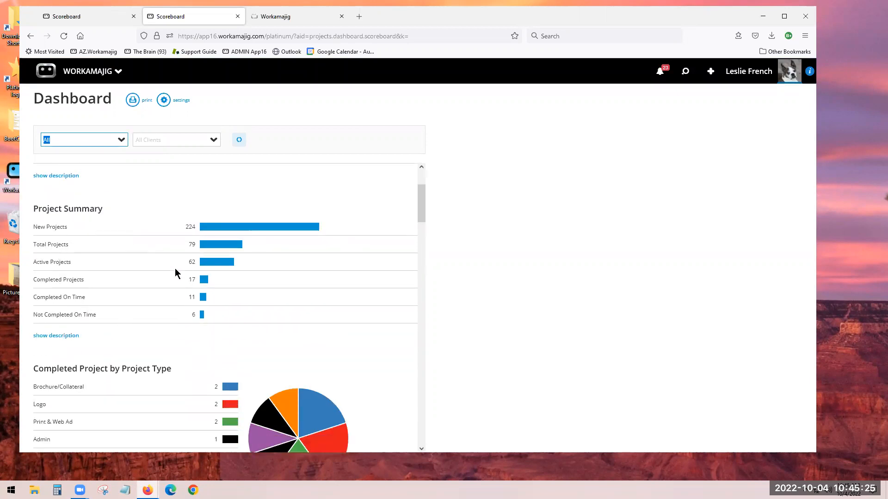
scroll(171, 282, down, 3)
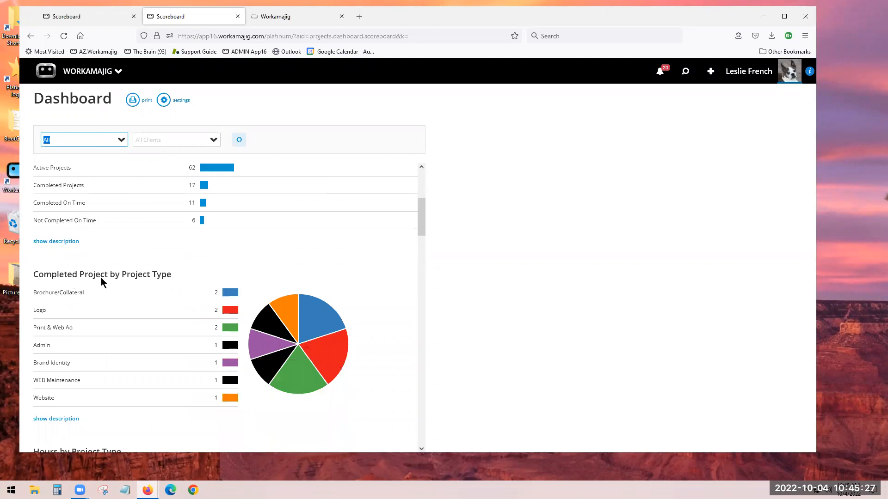
mouse_move(307, 378)
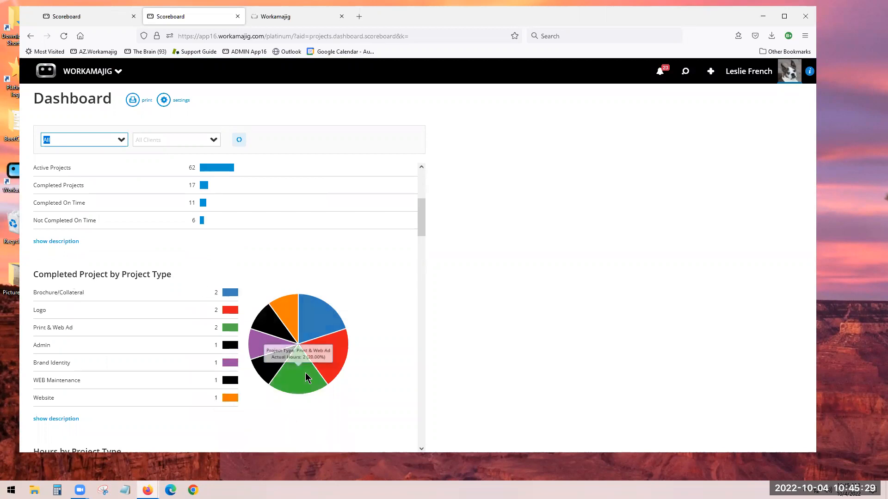
scroll(278, 361, down, 2)
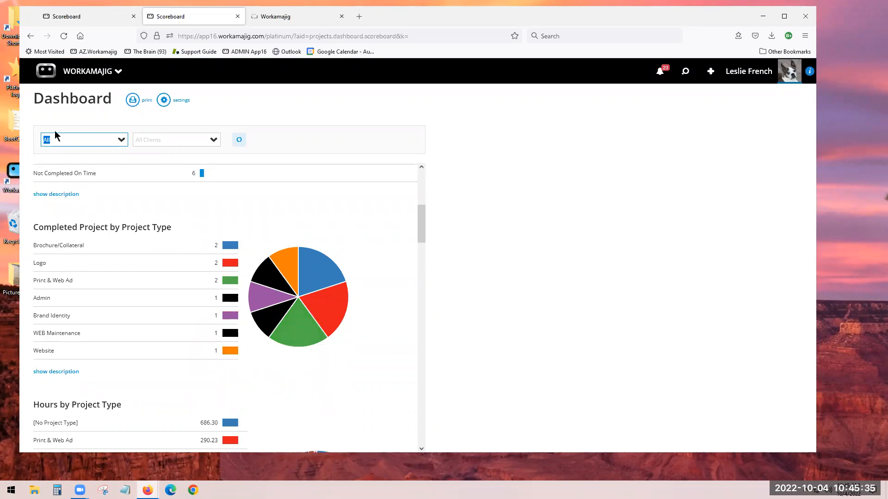
Review the date range options available for filtering the dashboard, leaving All selected
drag(55, 140, 40, 139)
click(119, 143)
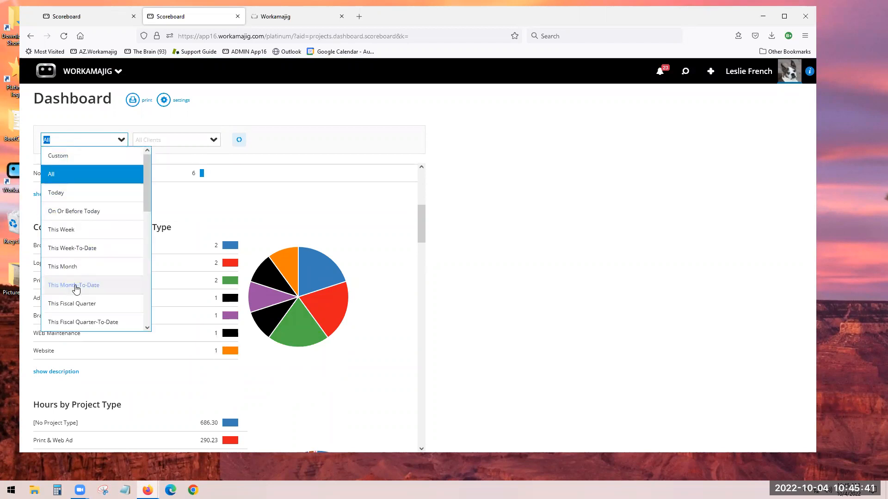
drag(147, 208, 148, 324)
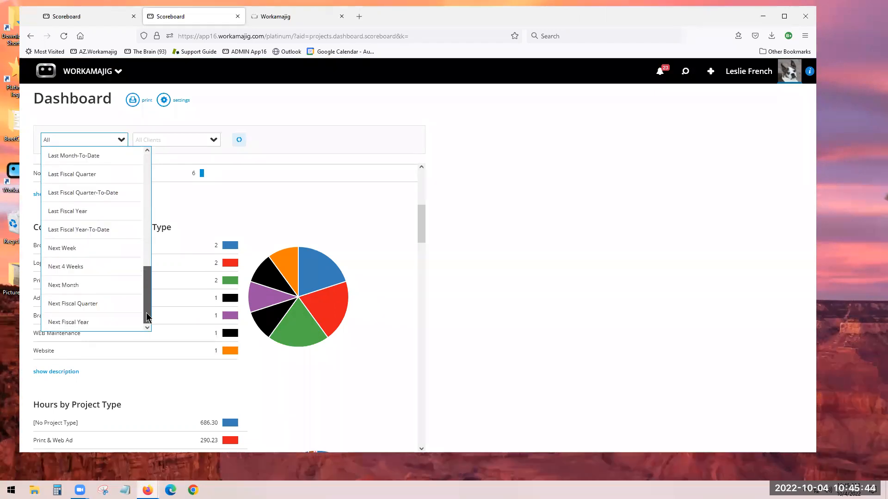
click(287, 135)
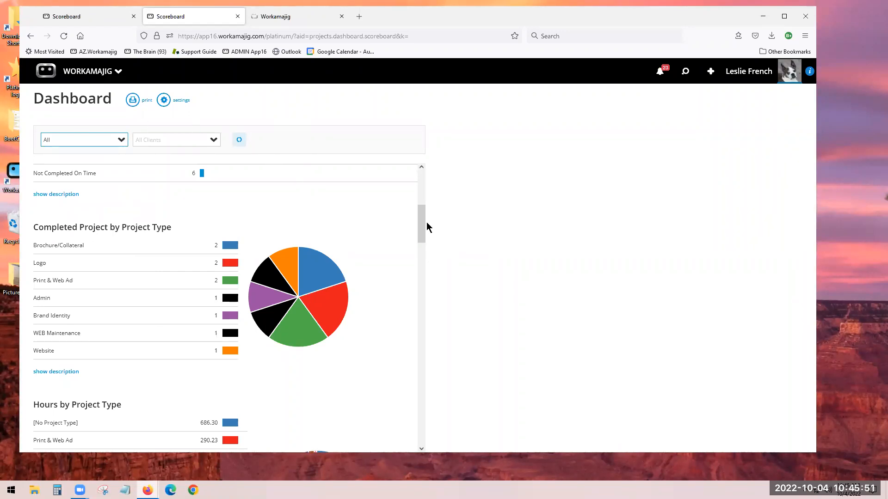
Examine the dashboard's hours by project type, hours by client, billings by client and completed project details
drag(420, 230, 418, 258)
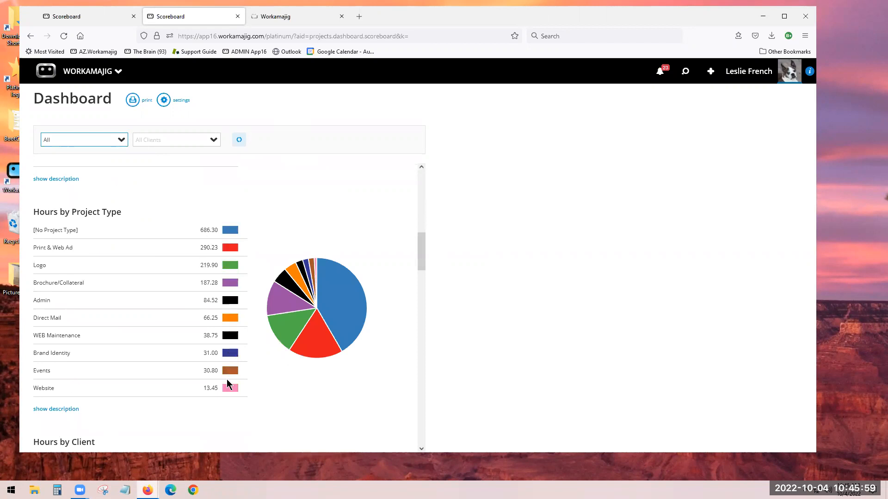
mouse_move(340, 311)
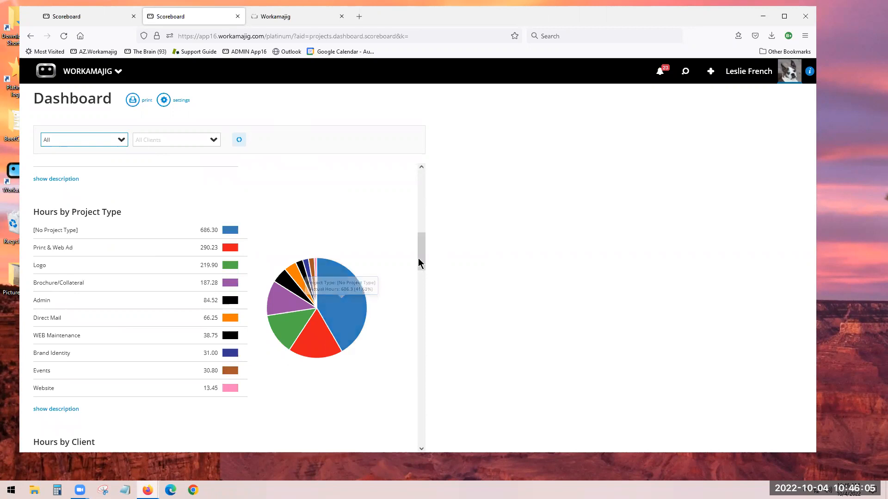
scroll(416, 286, down, 1)
scroll(415, 294, down, 6)
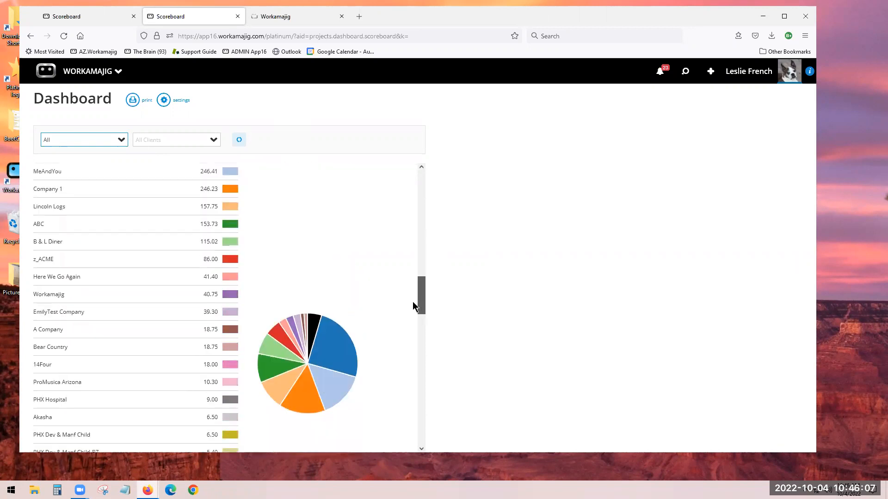
scroll(103, 219, up, 1)
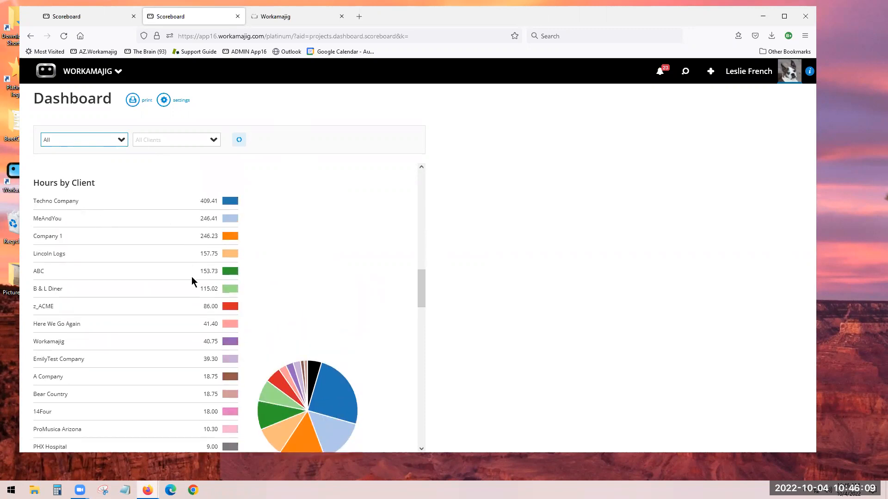
scroll(193, 282, down, 10)
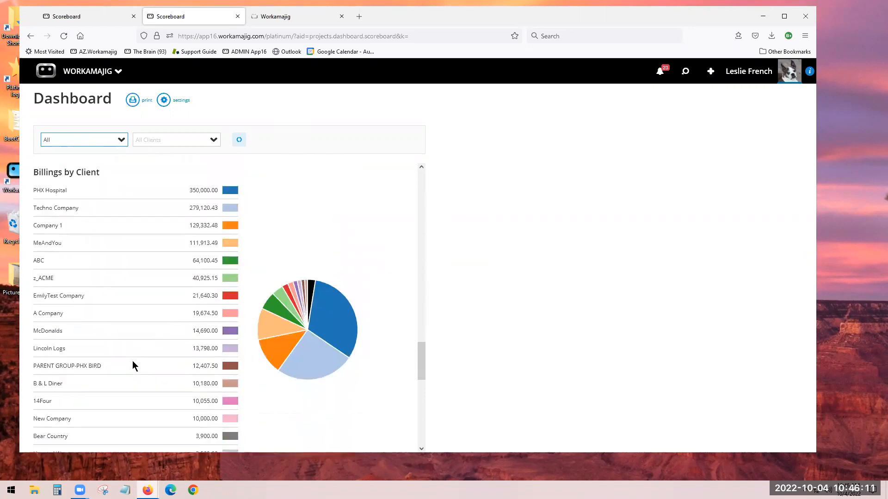
scroll(133, 362, down, 2)
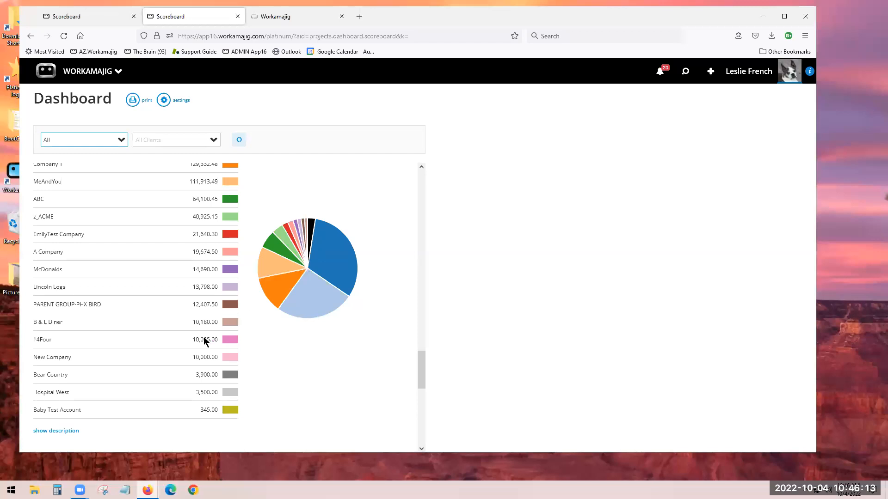
scroll(204, 341, down, 10)
scroll(138, 276, down, 2)
scroll(162, 282, up, 3)
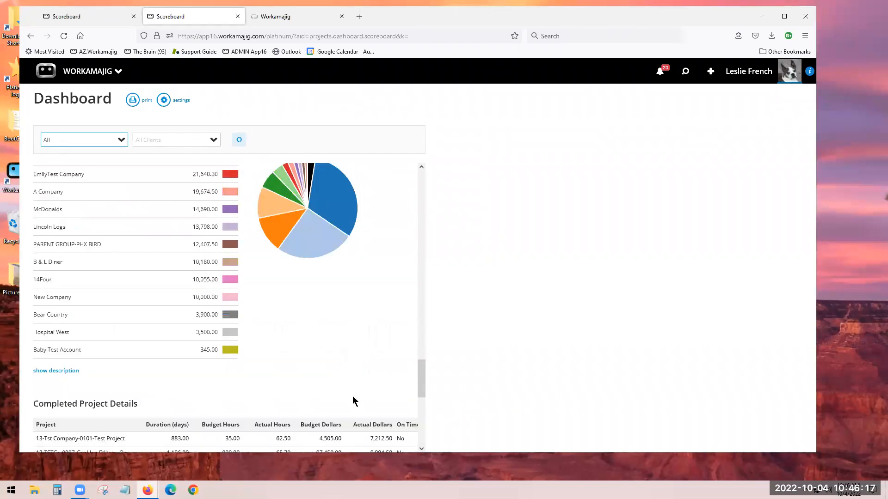
Open the project manager's projects list and look at its blank new-project form, closing the form without adding anything
drag(422, 387, 422, 180)
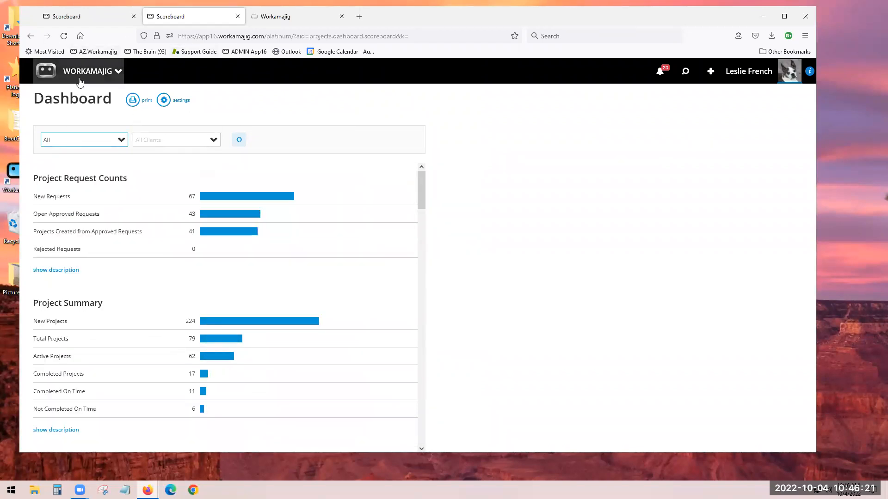
click(95, 83)
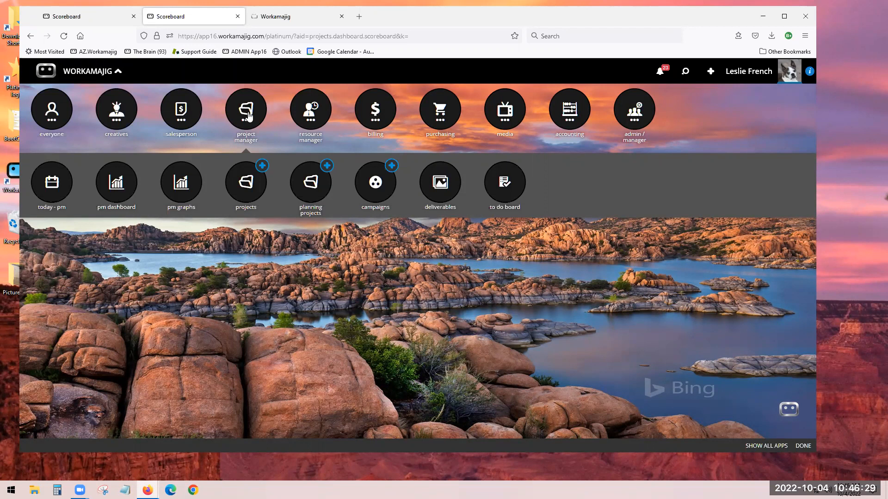
click(245, 195)
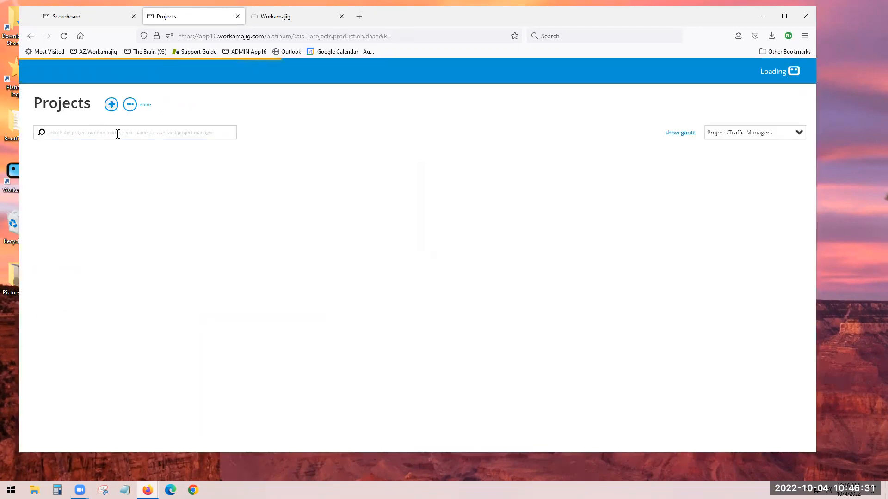
click(111, 105)
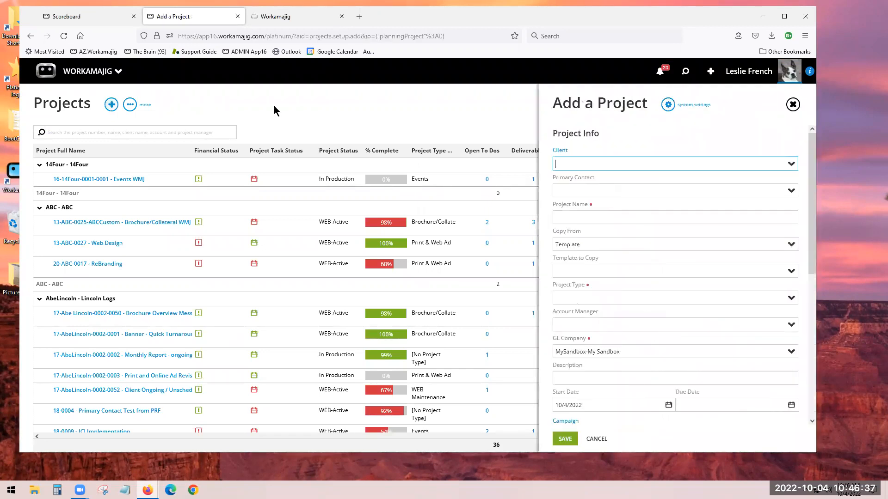
click(792, 105)
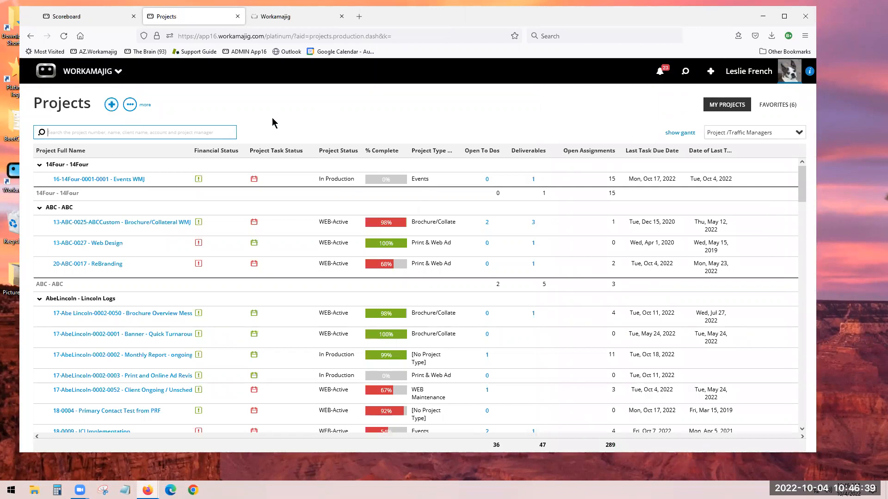
Start a new project from the global New list for client BearCty-Bear Country, keeping the client's default primary contact
click(711, 72)
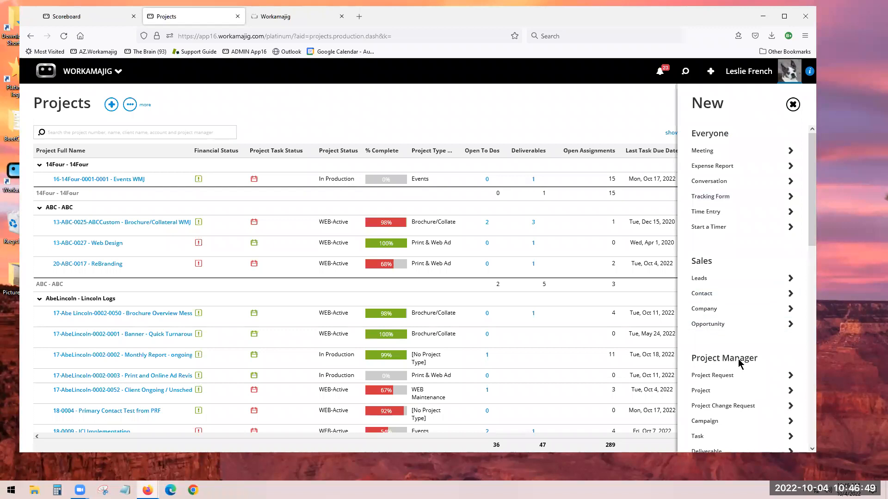
scroll(722, 367, down, 1)
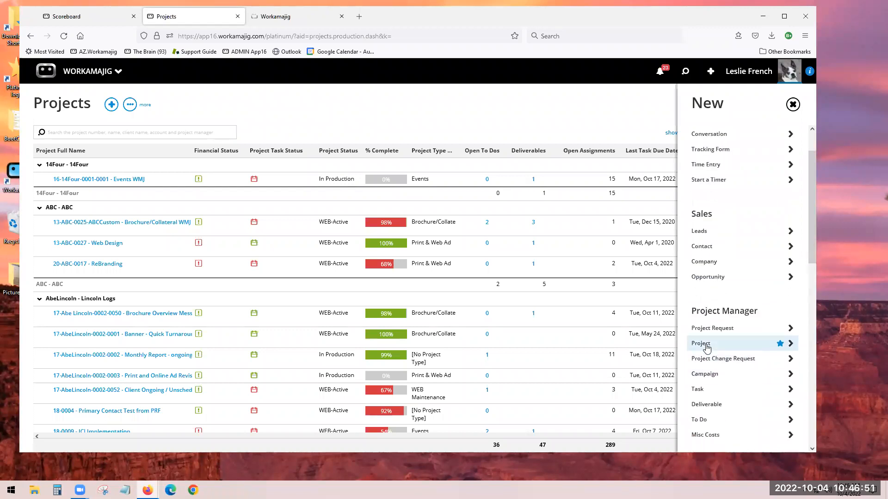
click(715, 345)
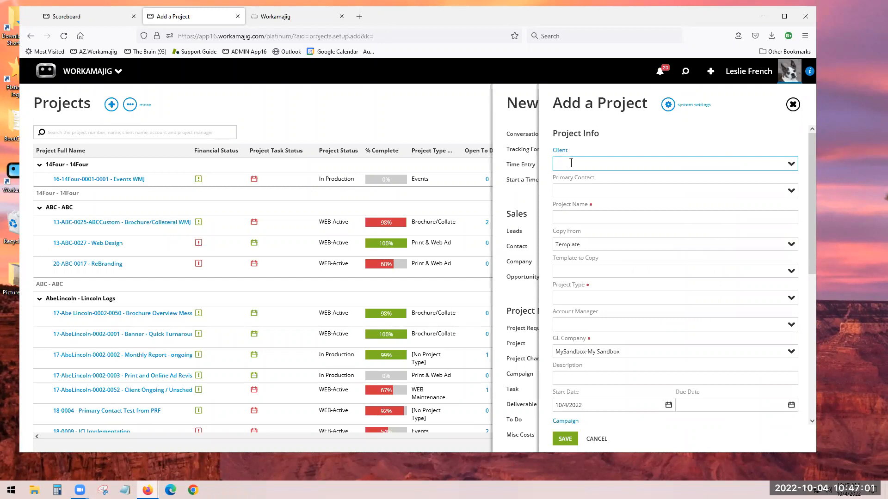
text(be)
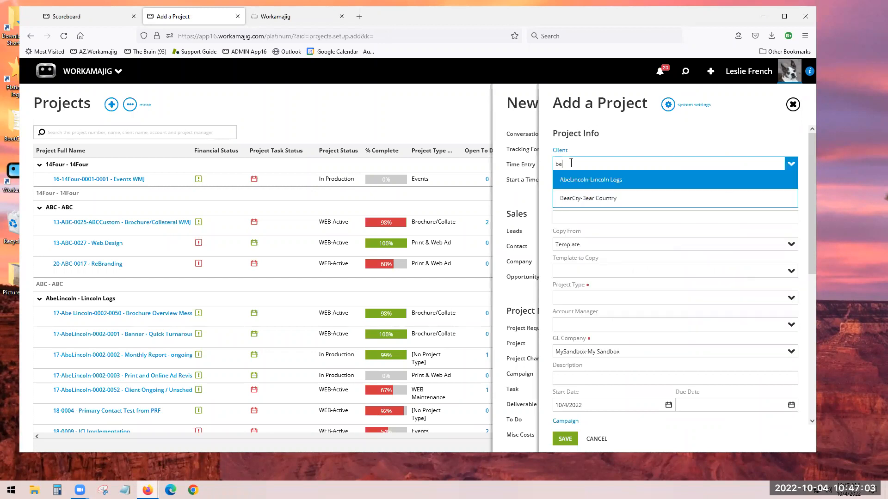
click(576, 199)
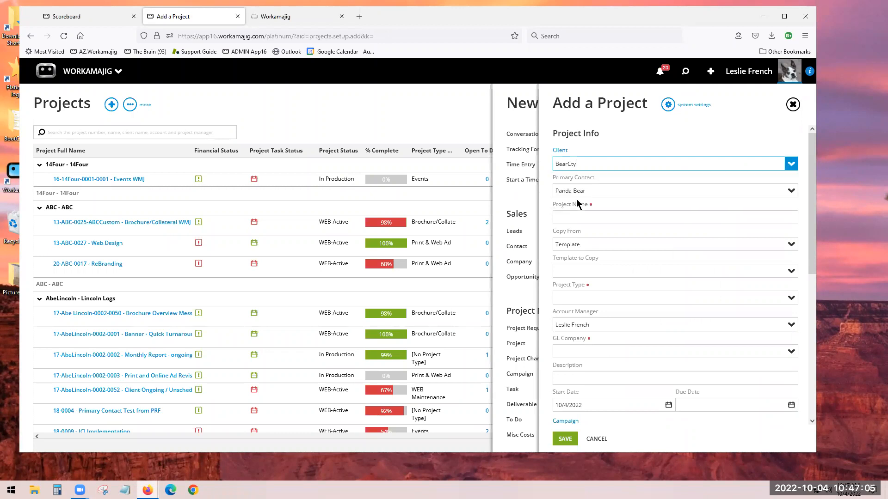
click(792, 193)
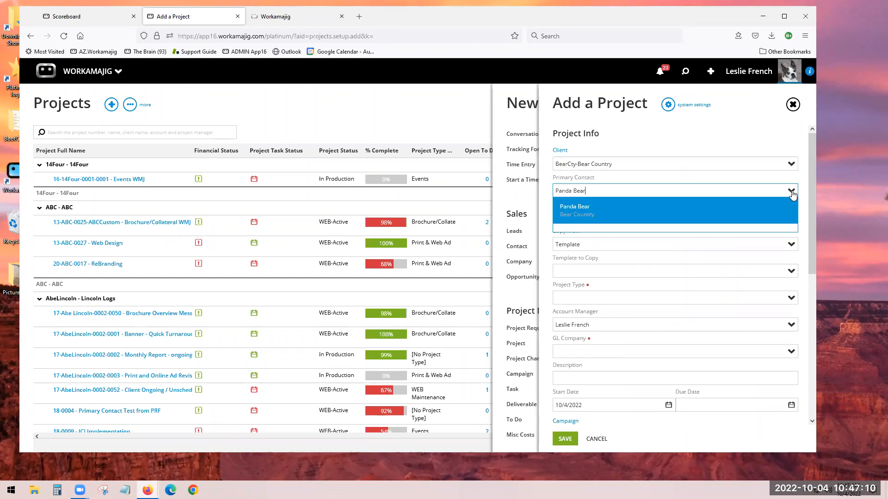
click(622, 214)
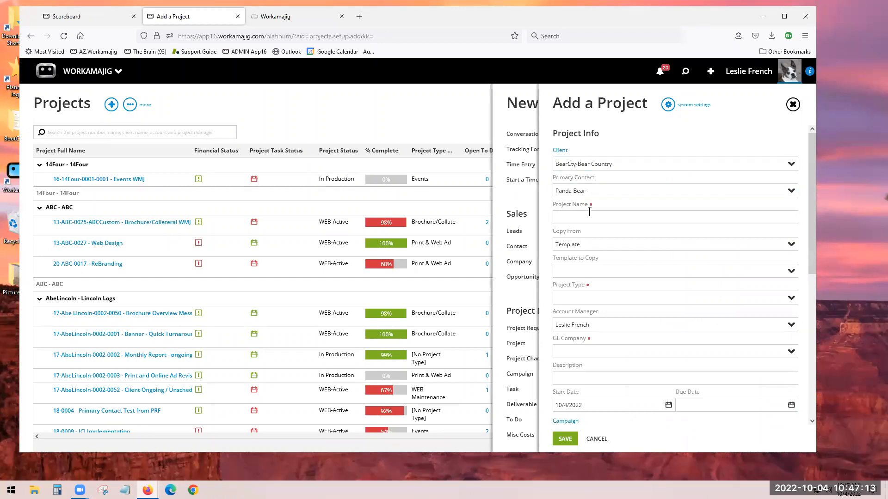
Name the new project "Panda Bear Challenge"
click(577, 218)
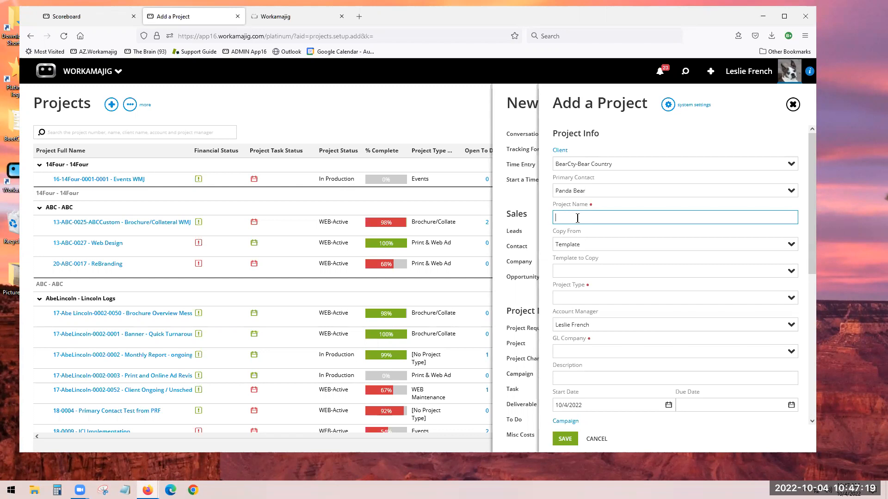
text(Panda Bear Challenge)
click(641, 186)
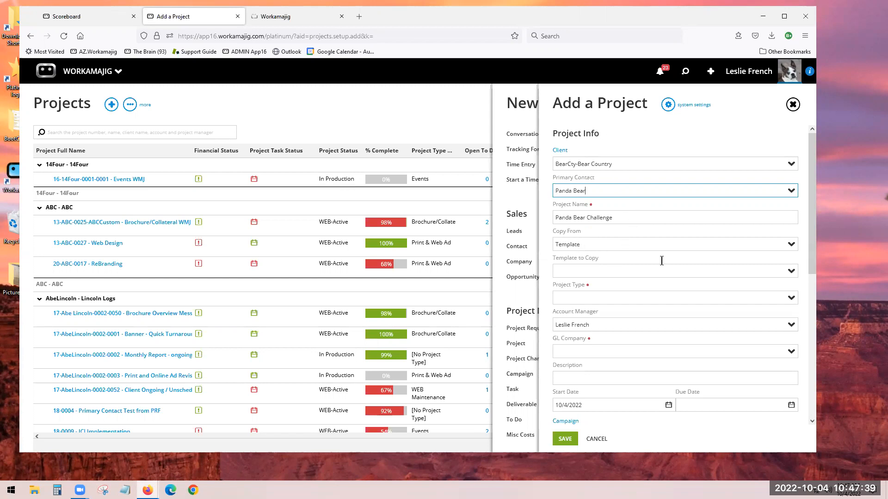
Choose *T-LogoWMJ as the template to copy for the new project
click(747, 274)
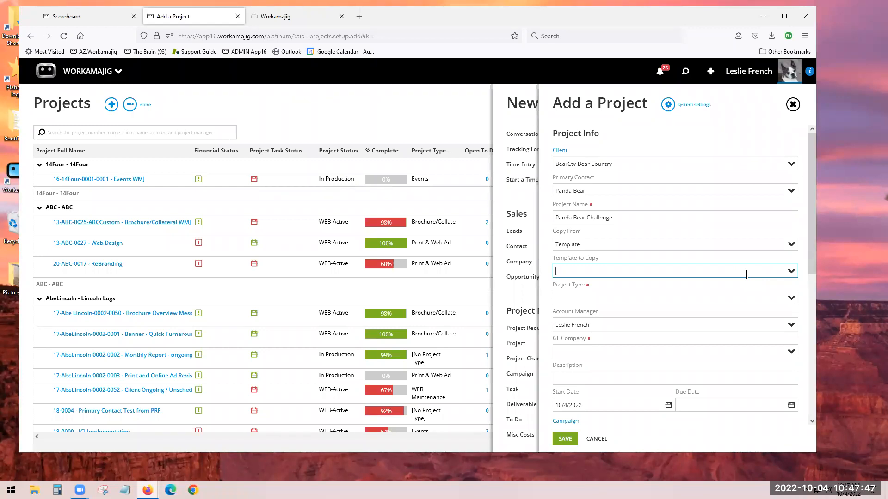
text(log)
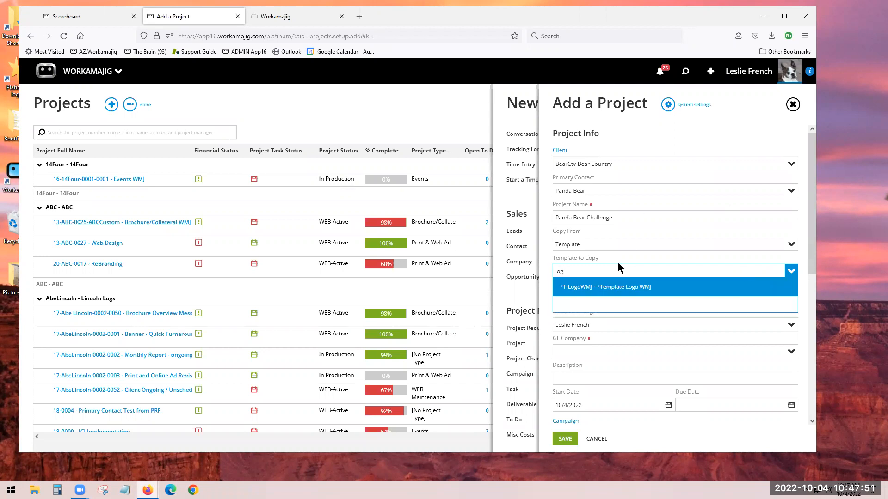
click(574, 291)
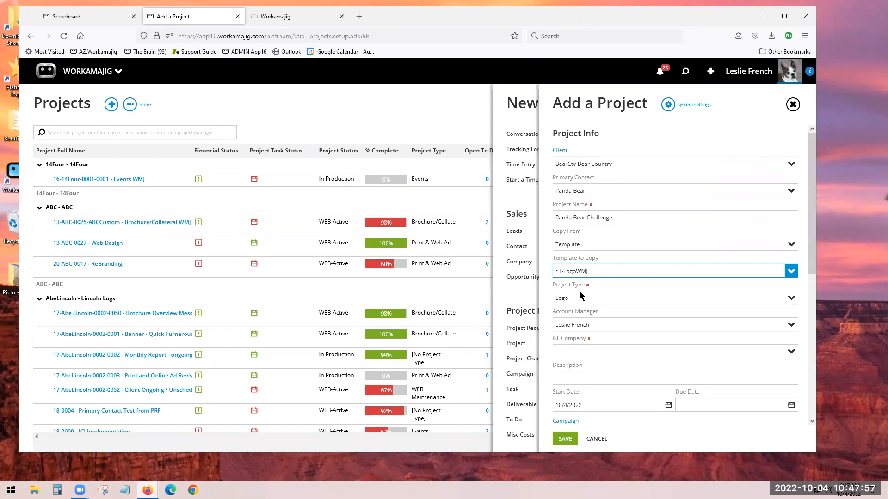
Replace the template to copy with BRO - Brochure Basic, keeping the assigned account manager
drag(597, 270, 547, 272)
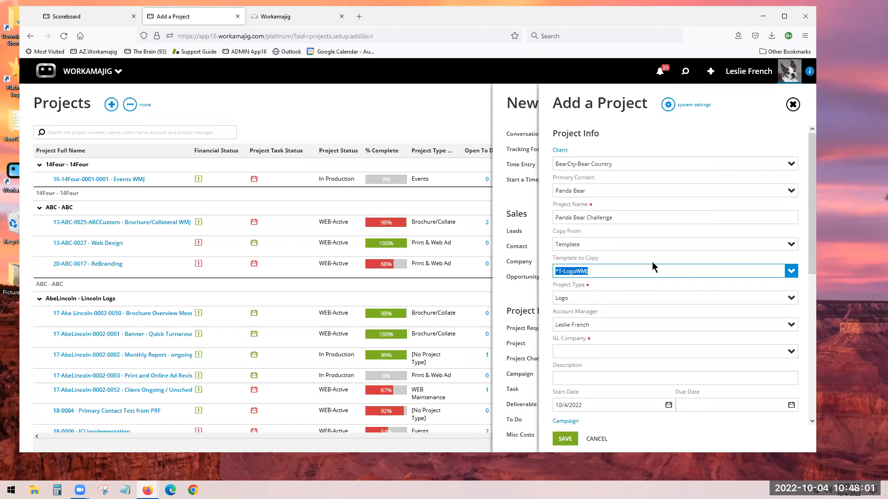
text(bro)
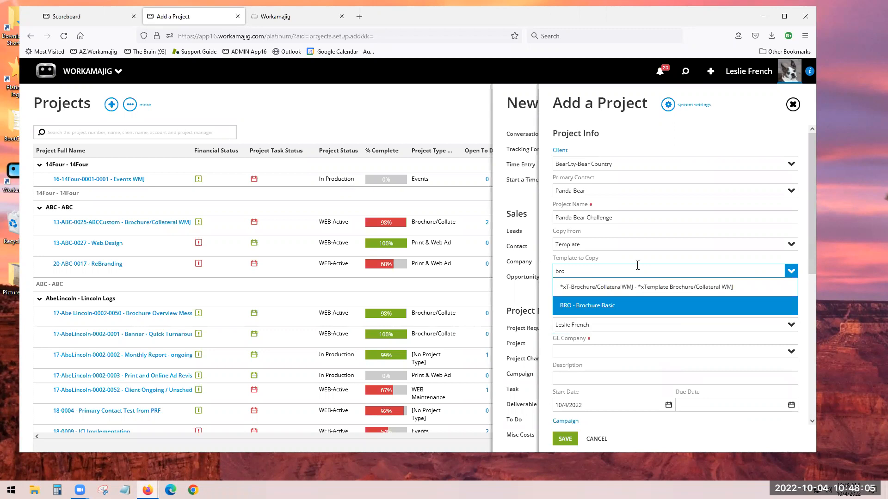
click(576, 307)
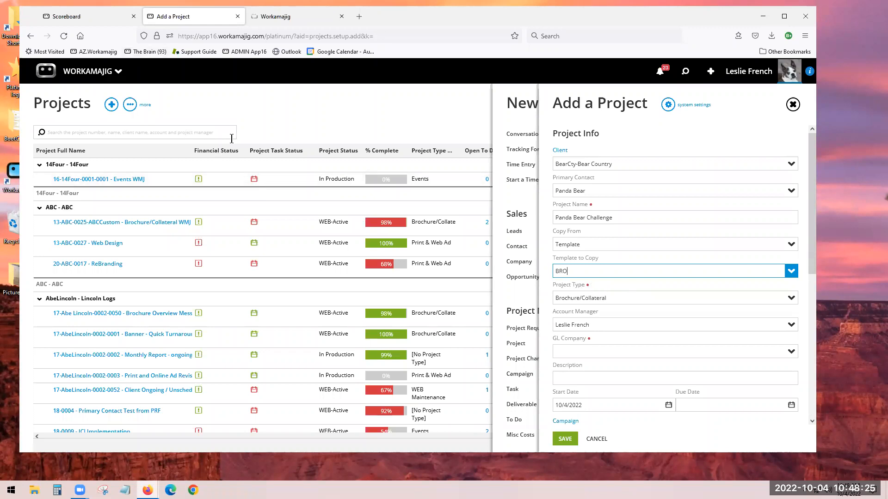
click(600, 326)
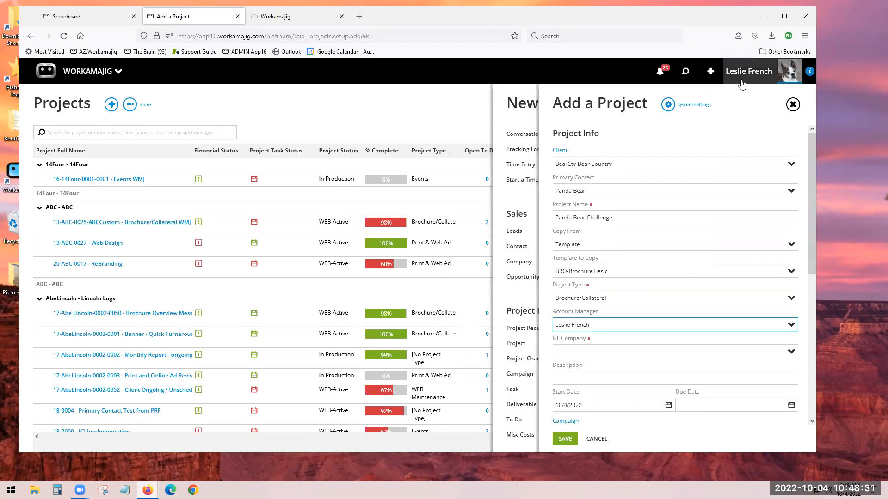
Set the new project's GL Company to My Sandbox
scroll(601, 319, down, 1)
click(585, 304)
text(s)
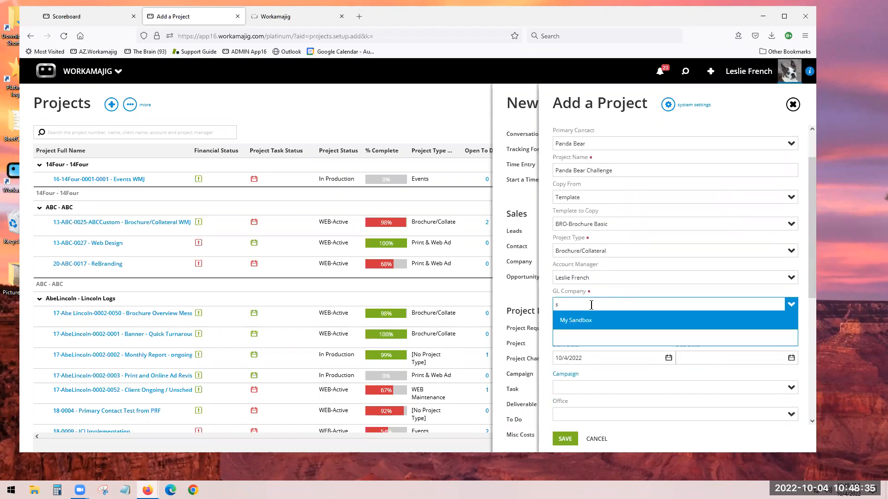
click(584, 319)
Set the project's start date to 10/4/2022 and its due date to 12/9/2022
scroll(666, 321, down, 2)
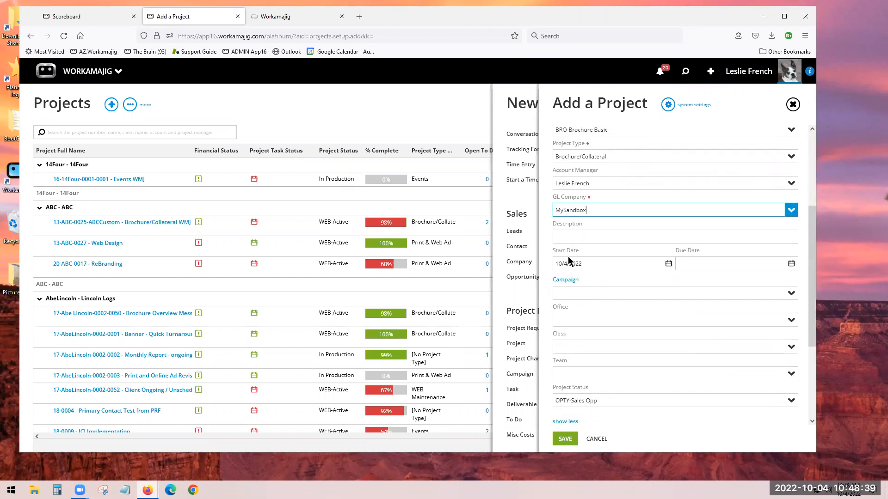
click(586, 264)
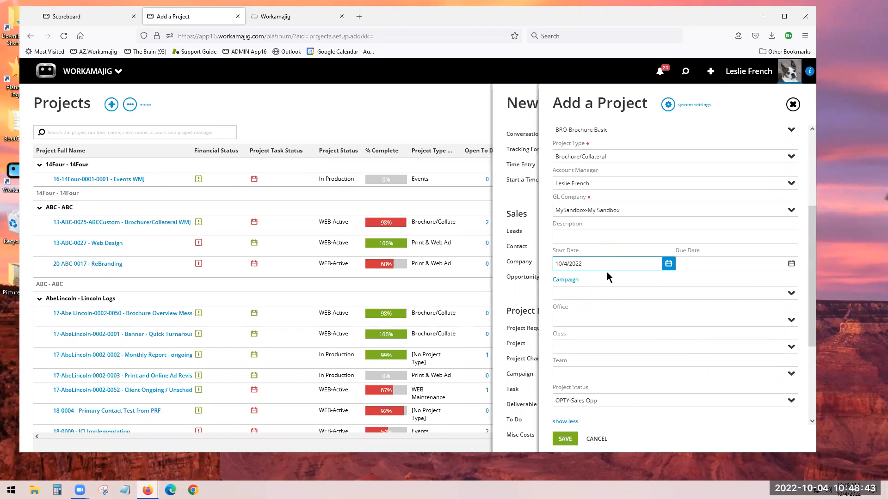
click(669, 265)
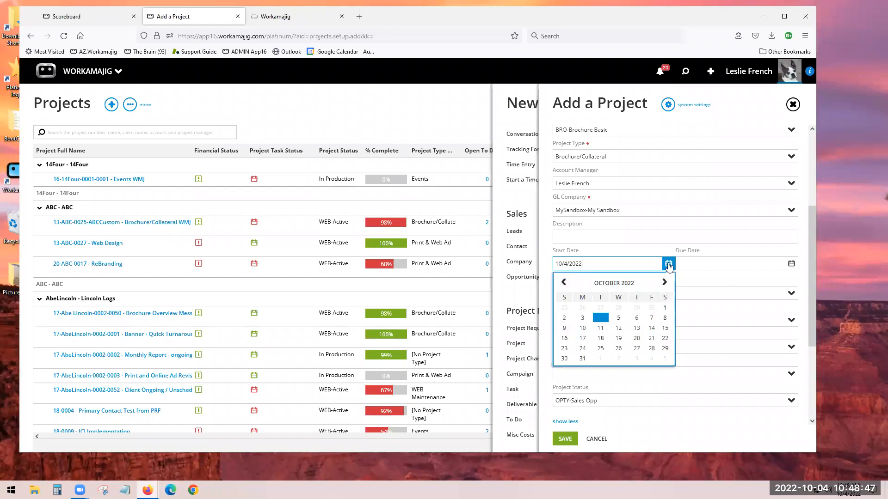
click(600, 318)
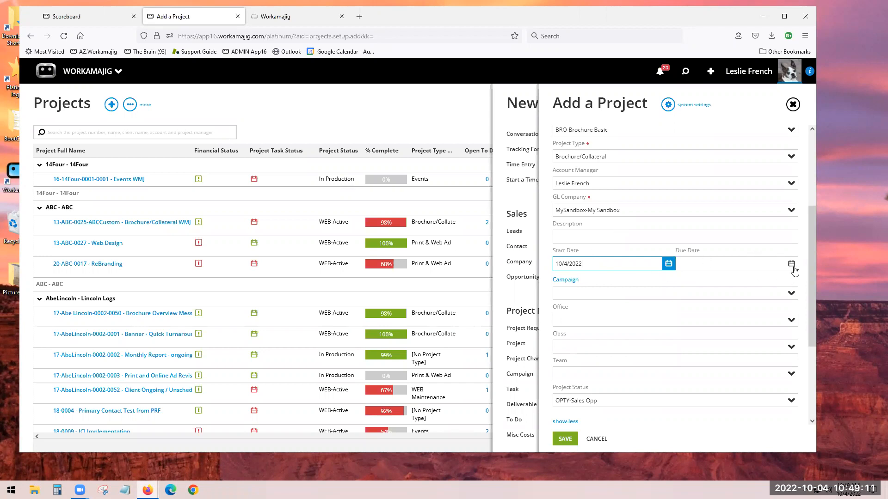
click(694, 264)
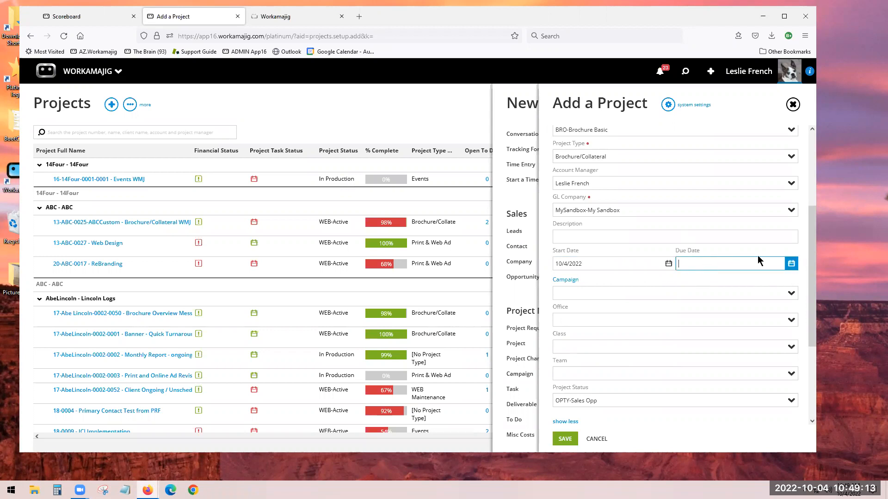
click(794, 265)
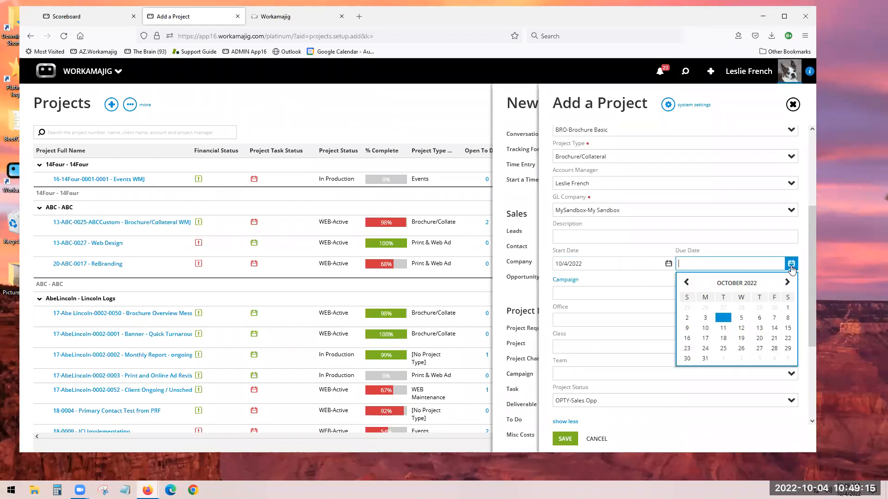
click(786, 283)
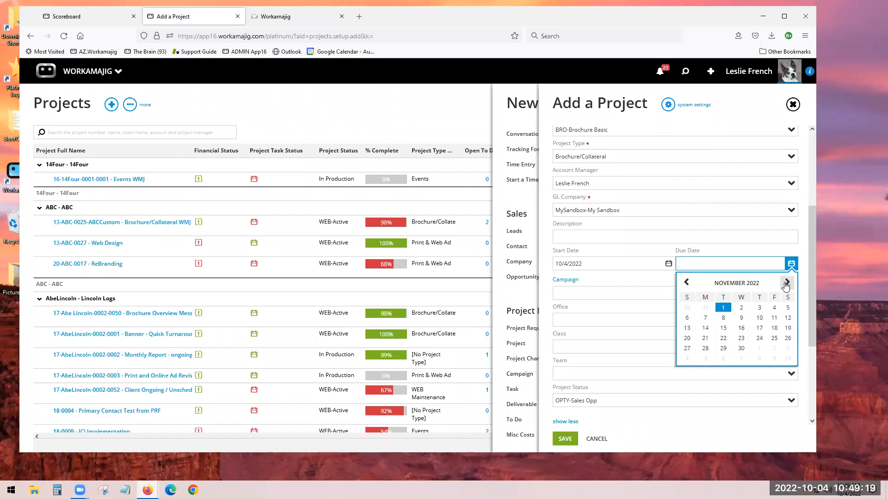
click(786, 283)
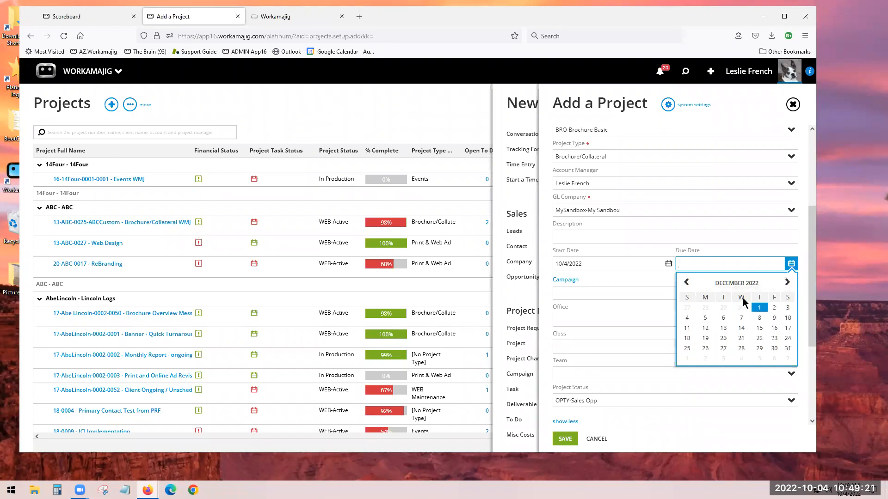
click(774, 318)
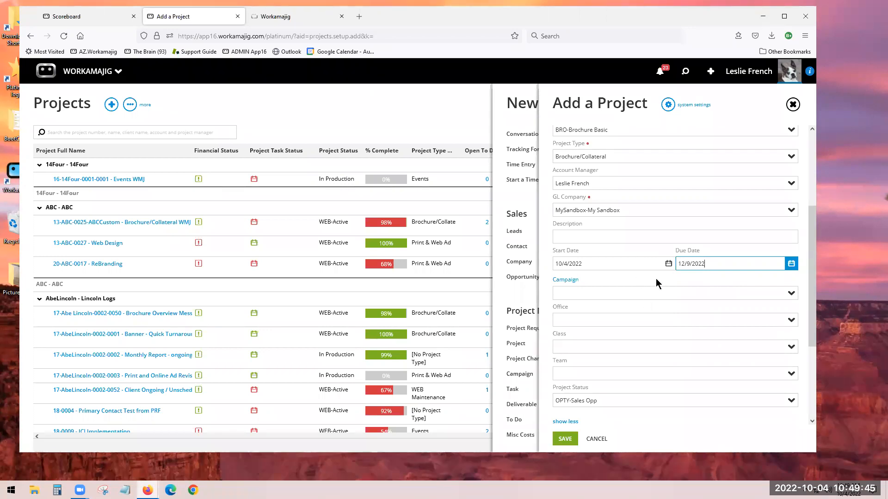
Set the project status to Estimating and save the new project
scroll(579, 370, down, 1)
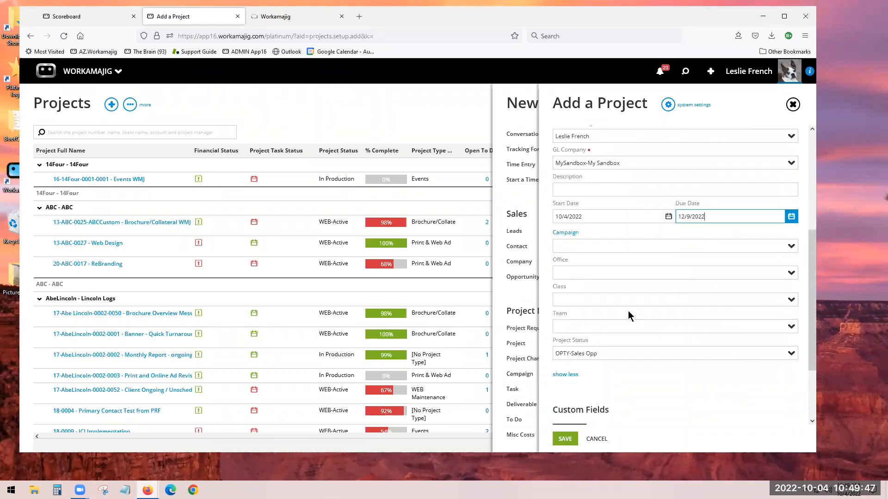
click(794, 353)
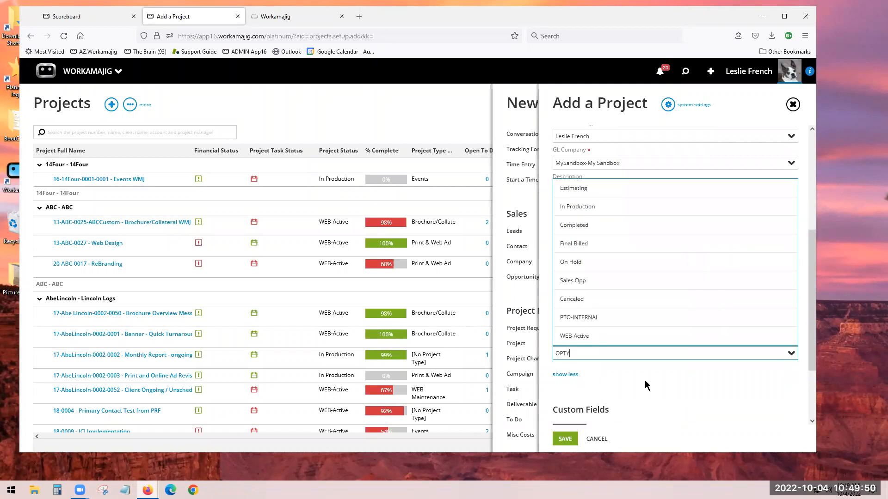
click(572, 189)
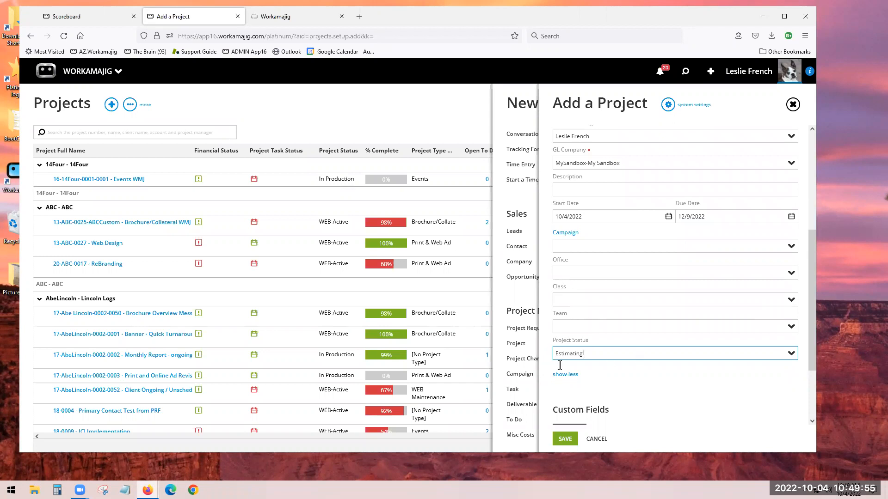
click(565, 440)
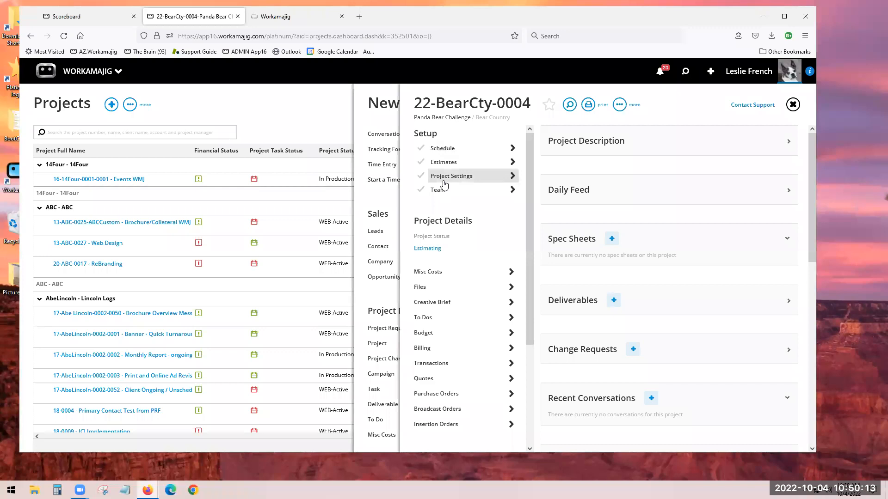
Review the new project's custom fields on its dashboard and collapse them again
scroll(586, 301, down, 3)
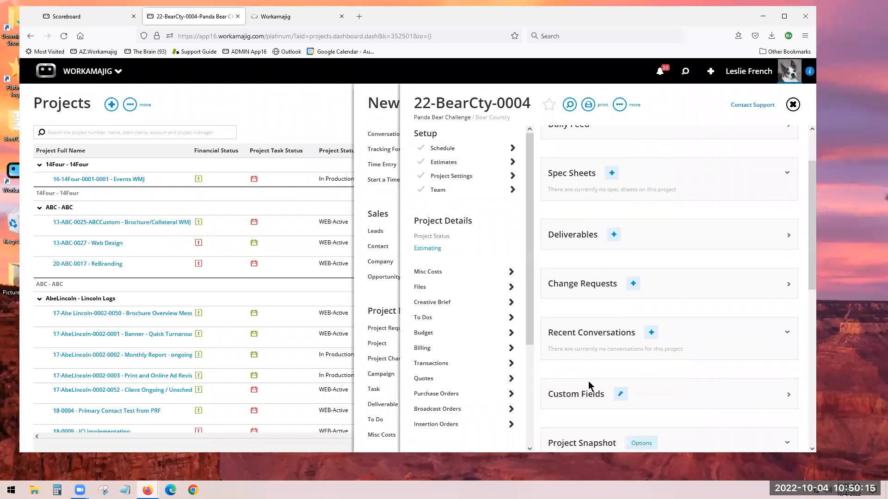
click(573, 317)
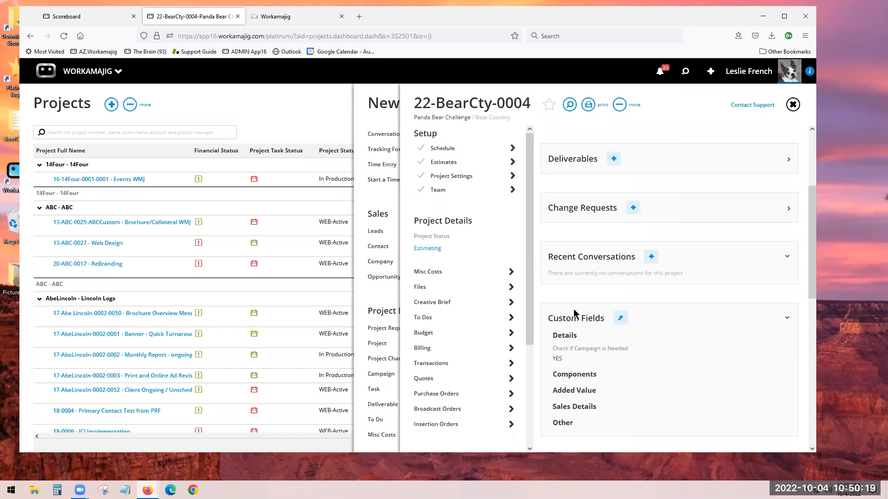
click(573, 310)
Review the new project's general settings and billing options, and mark the Project Settings setup item as complete
click(456, 181)
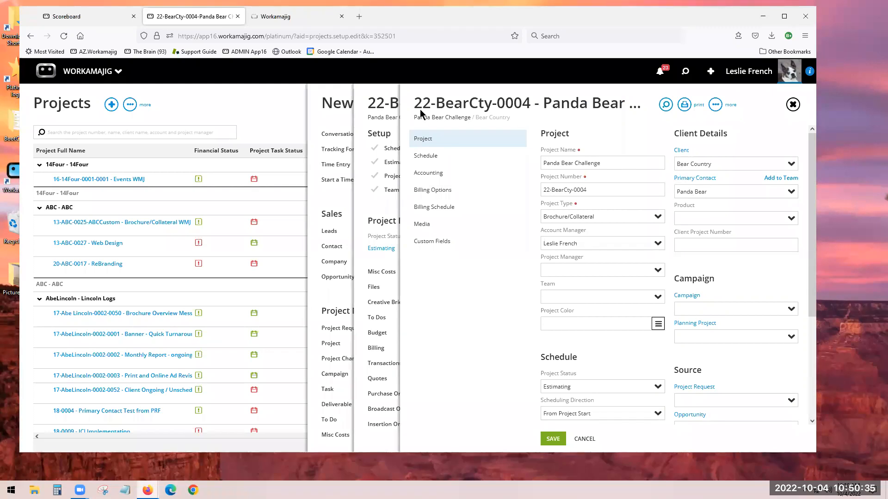
drag(422, 106, 503, 105)
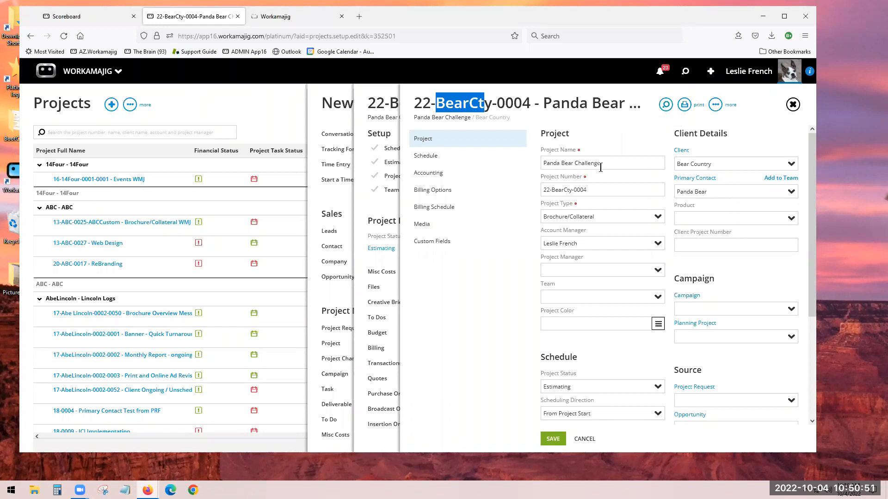
scroll(609, 296, down, 3)
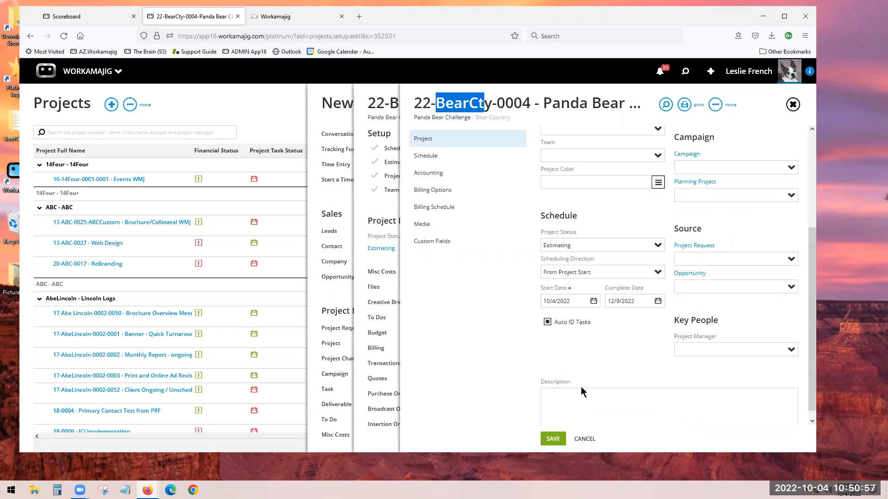
scroll(555, 377, down, 1)
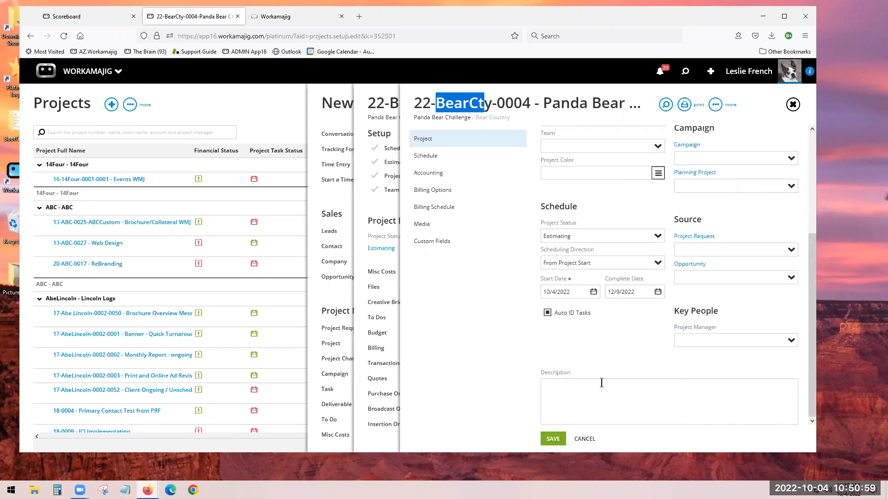
click(588, 391)
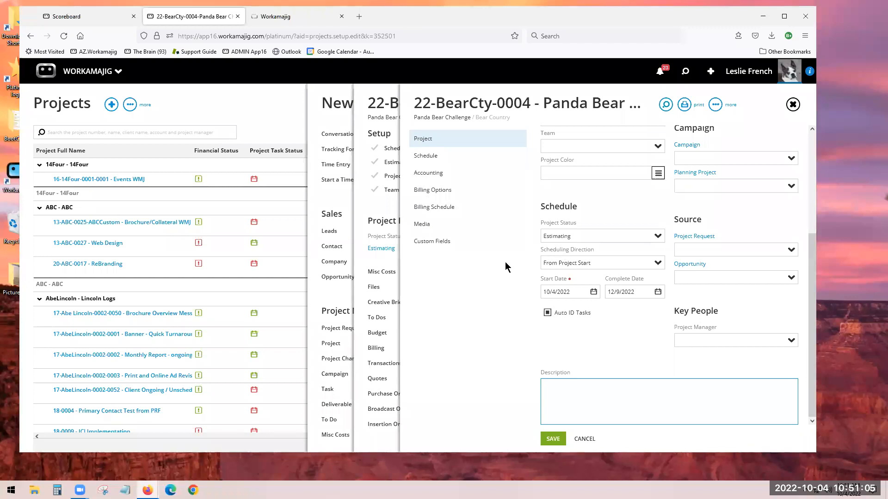
click(426, 191)
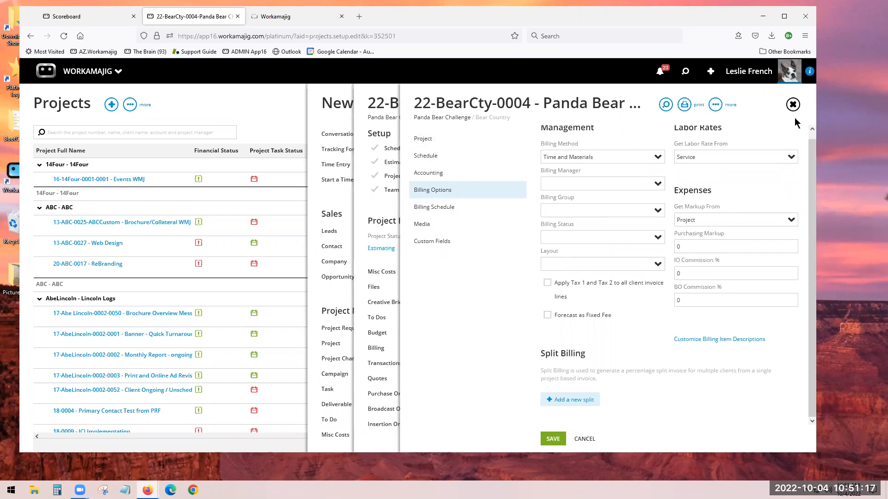
click(792, 104)
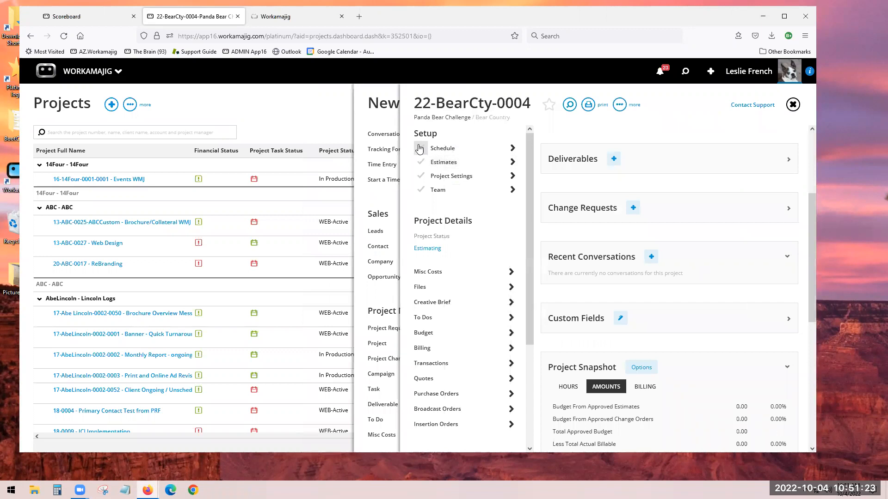
click(421, 178)
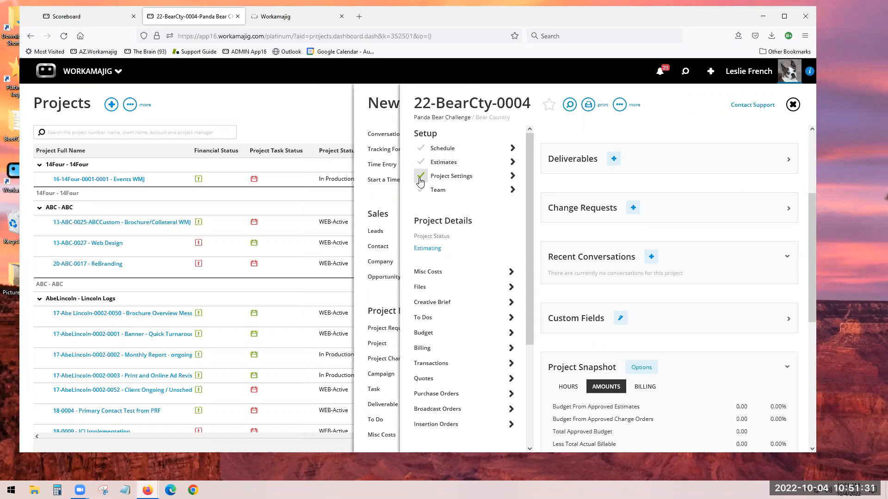
Delete the Stand alone task and Stand alone 2 rows from the project's schedule and save it
click(440, 150)
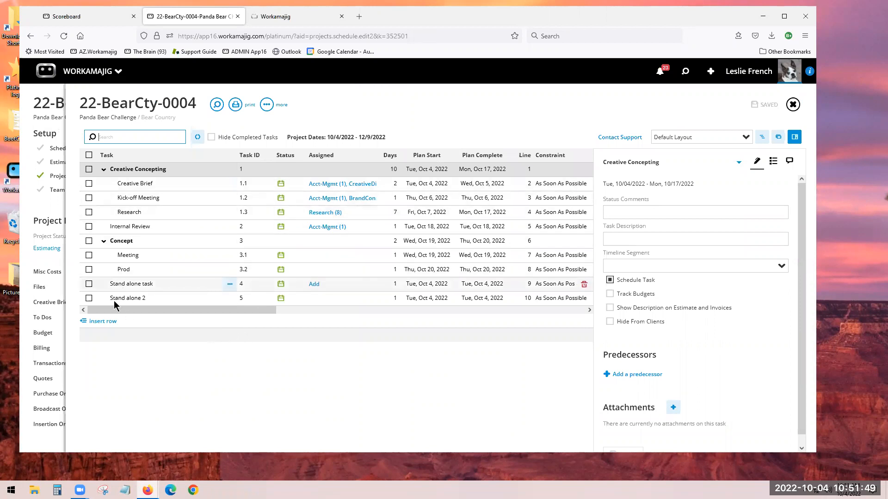
click(89, 284)
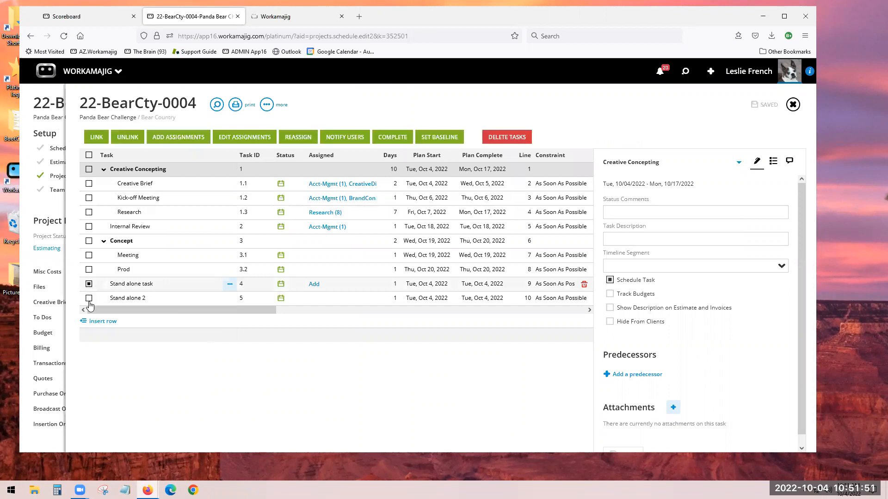
click(89, 299)
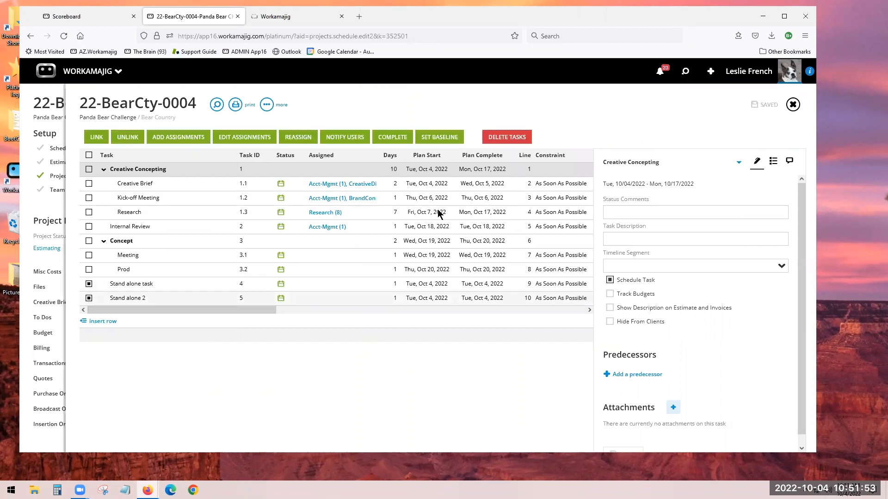
click(501, 138)
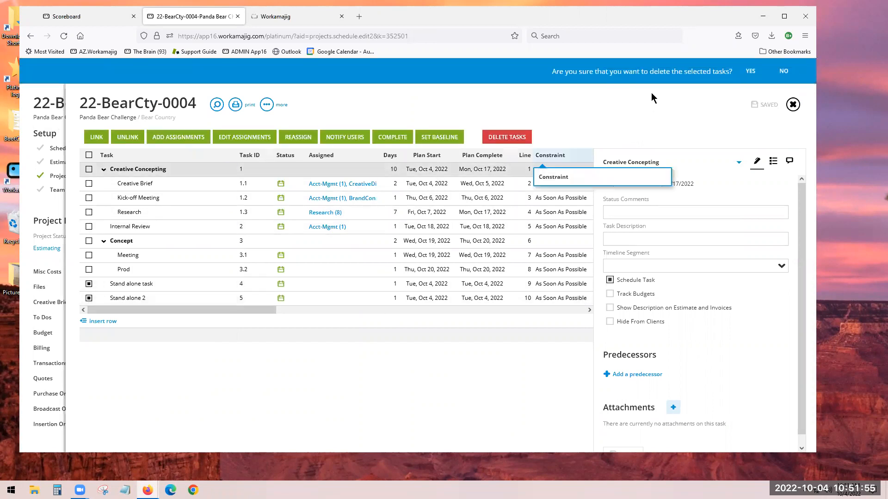
click(749, 71)
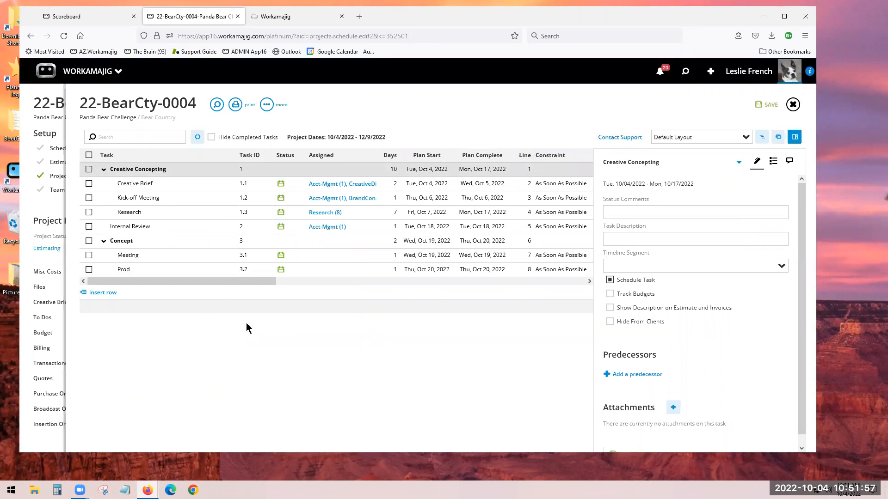
click(109, 294)
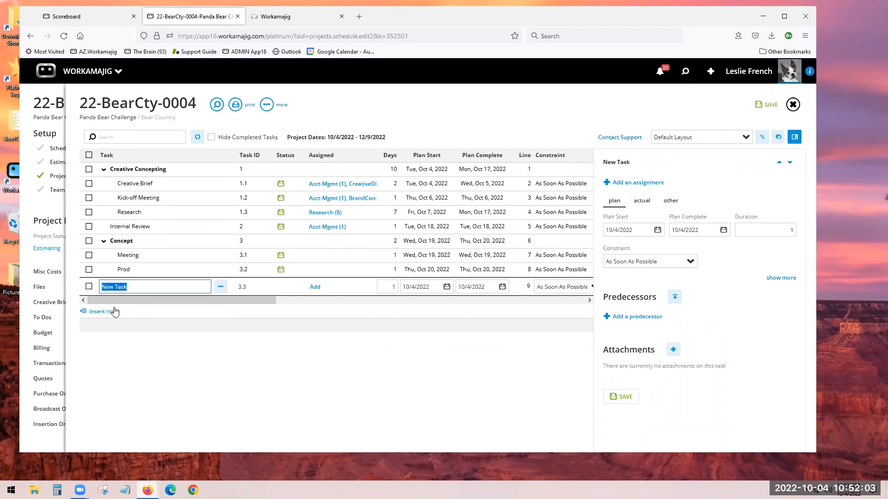
key(Escape)
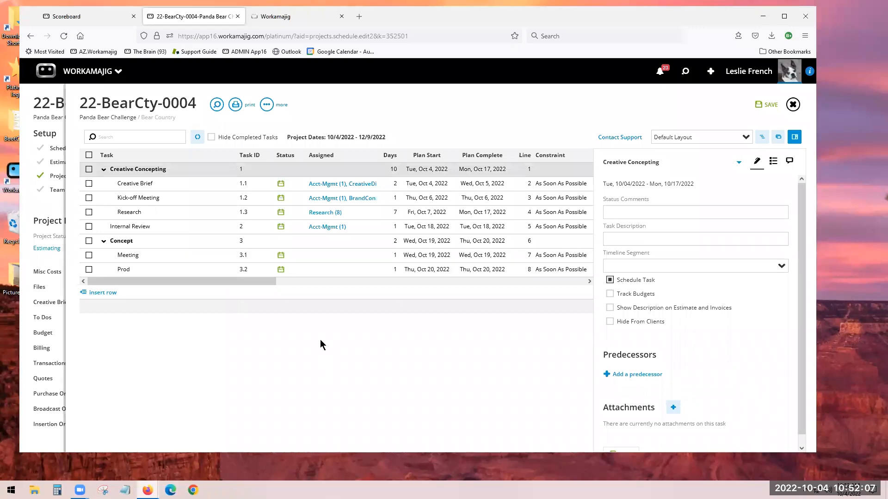
click(769, 111)
View the scheduled tasks on the Gantt chart and return to the plain task list
mouse_move(241, 255)
click(761, 137)
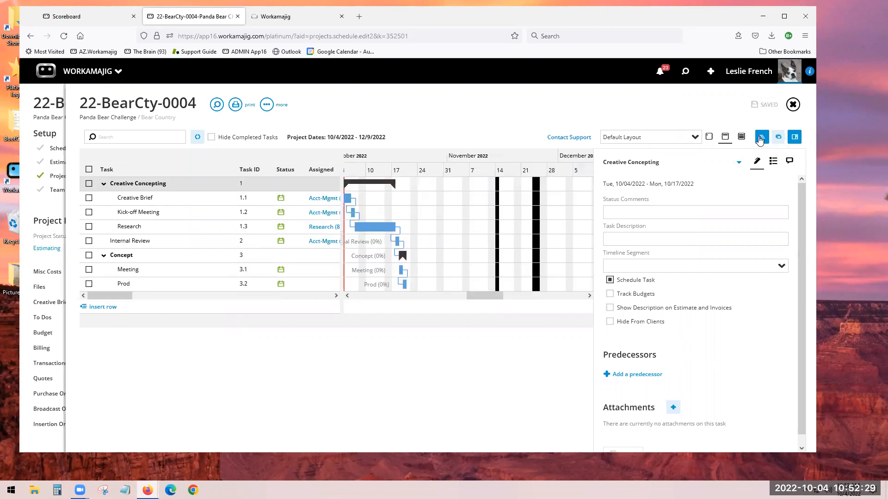
click(761, 138)
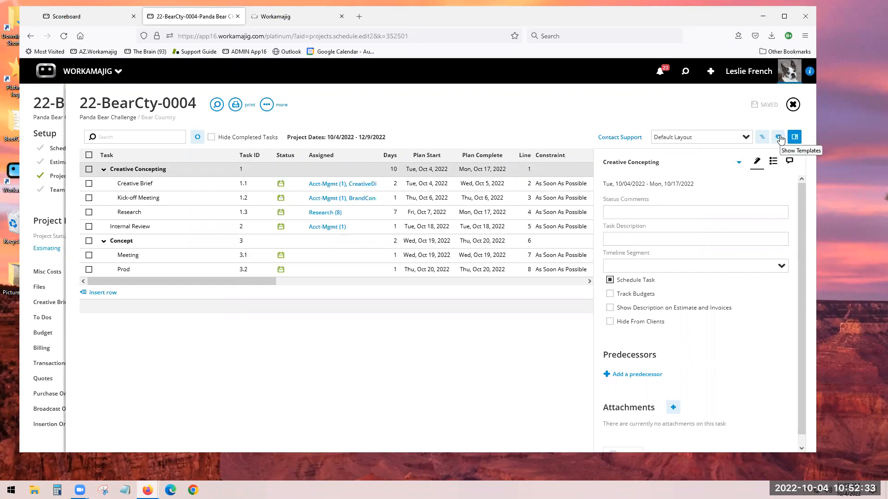
Copy the Production summary task with its subtasks from the *T-LogoWMJ template into the schedule, directly above Concept
click(780, 138)
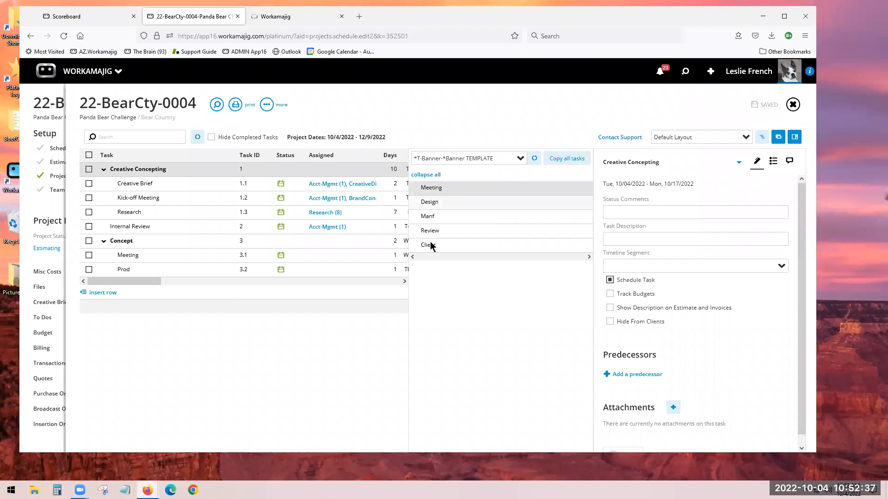
click(520, 159)
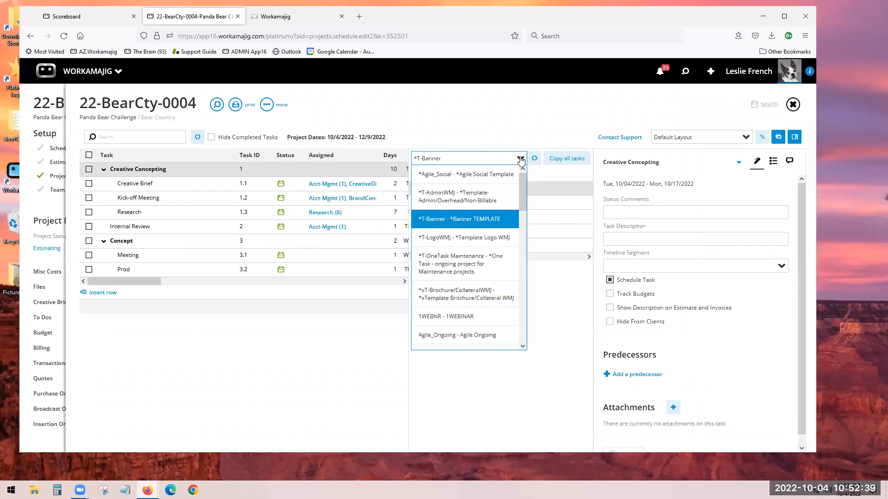
drag(457, 157, 415, 157)
key(BackSpace)
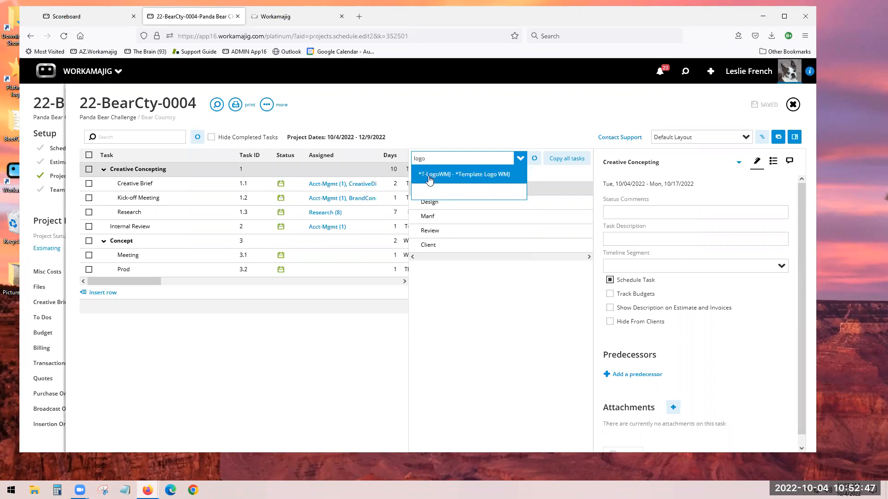
click(429, 179)
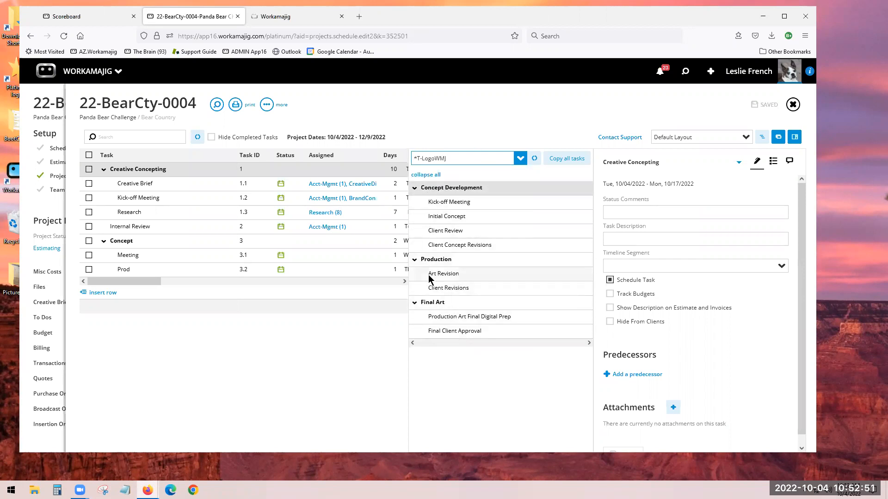
drag(422, 263, 124, 279)
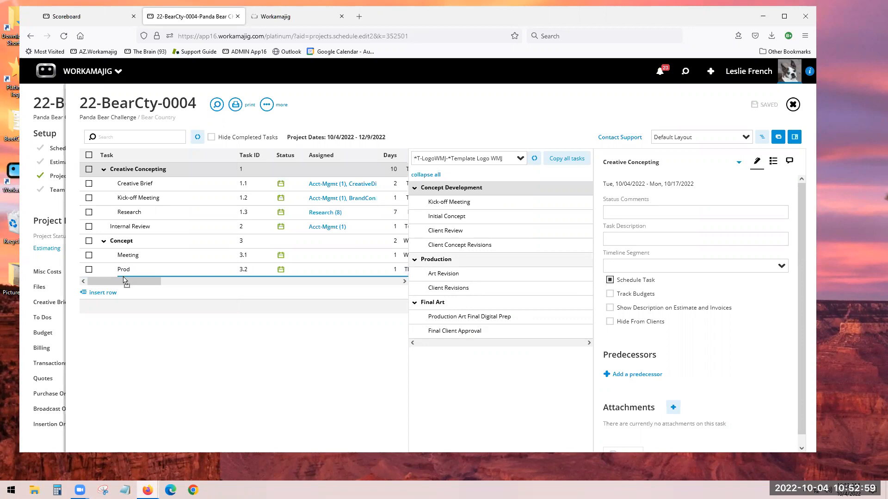
drag(124, 277, 101, 244)
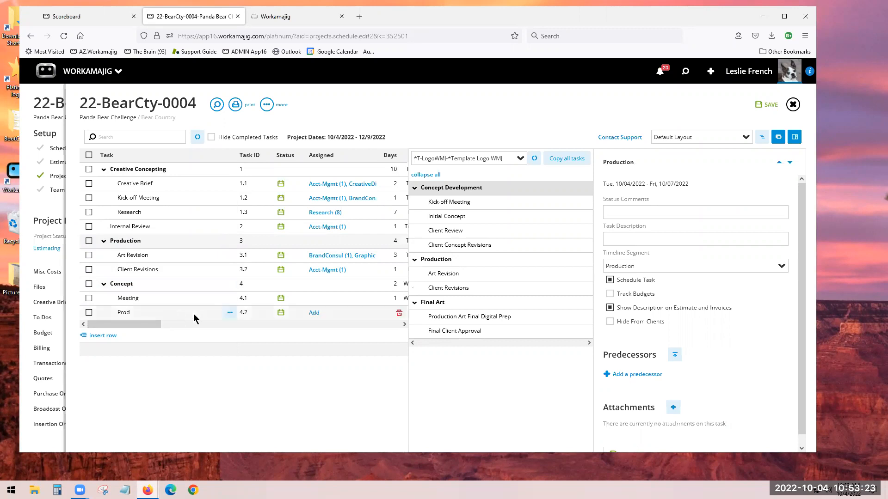
Look at the move options for the Prod task, and show the Gantt chart with the template tasks hidden
click(230, 316)
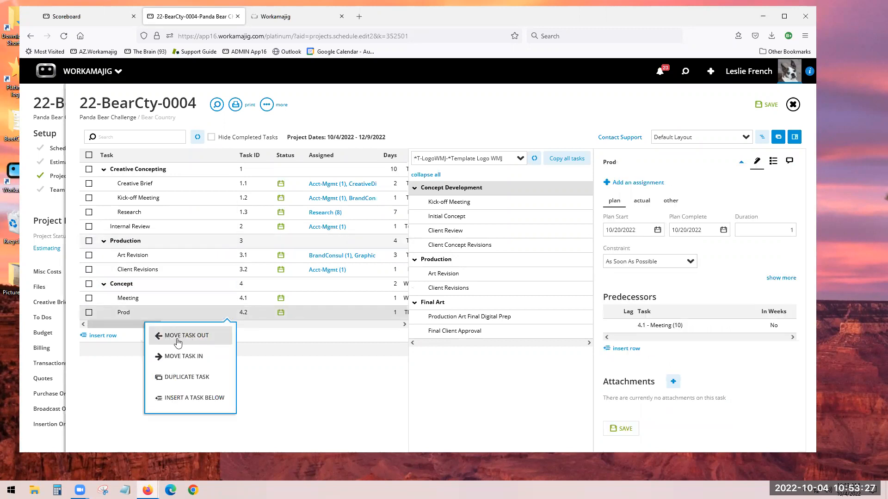
click(294, 375)
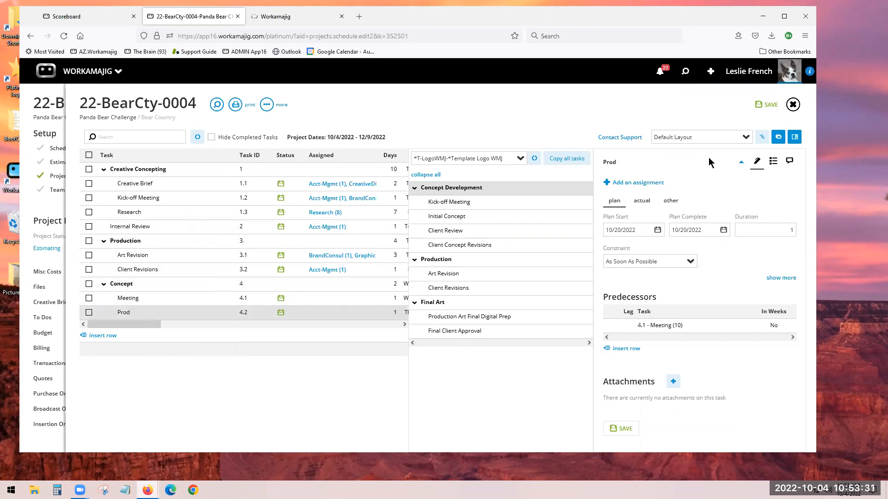
click(761, 139)
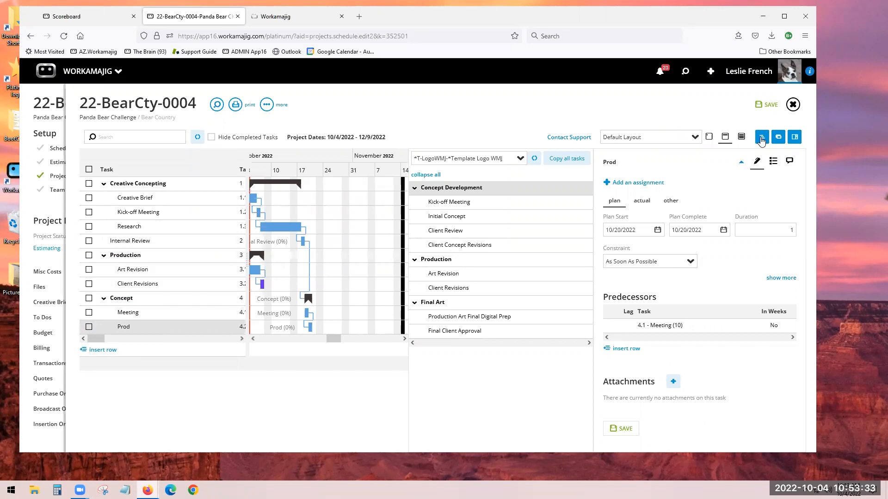
click(778, 138)
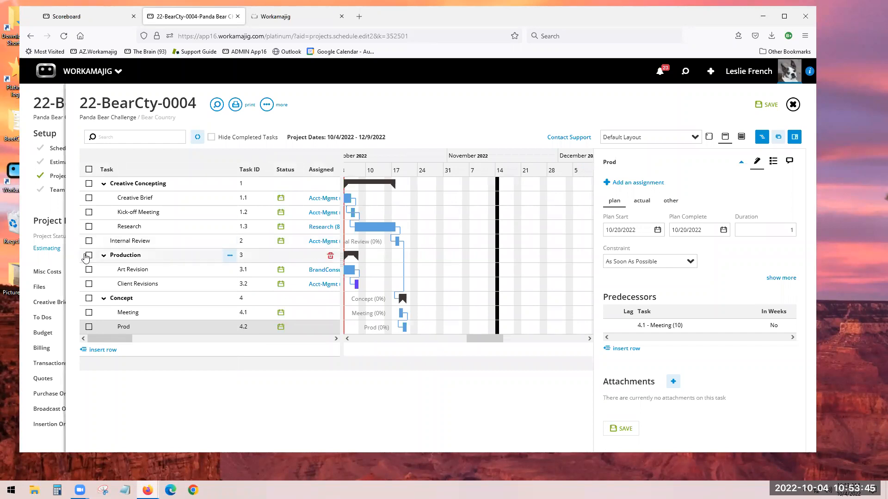
Unlink all schedule tasks, link them all again in sequence, and save the schedule
click(89, 169)
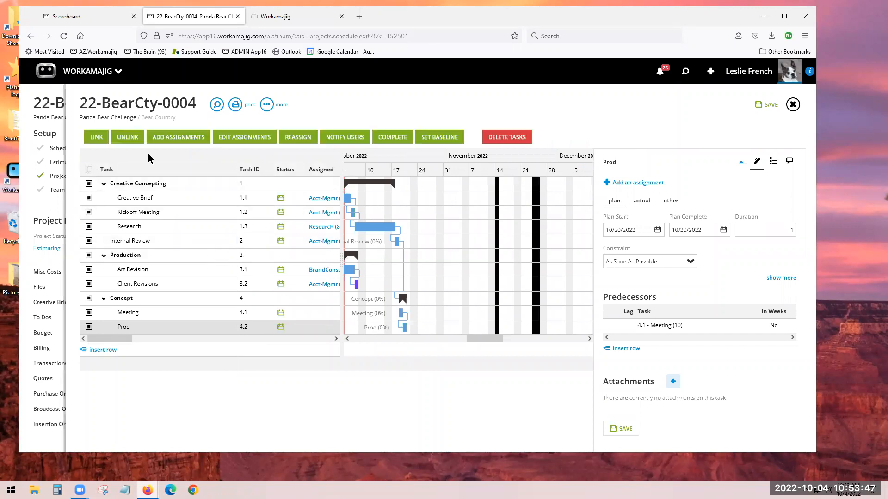
click(127, 137)
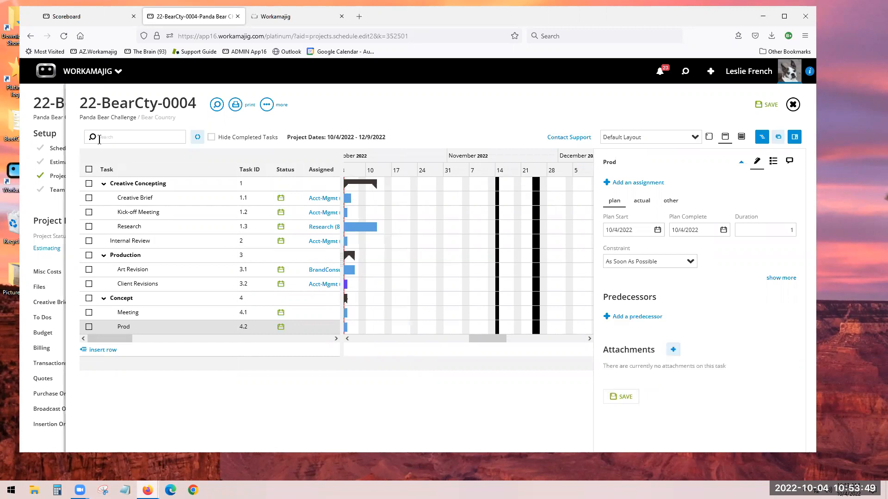
click(89, 169)
click(93, 138)
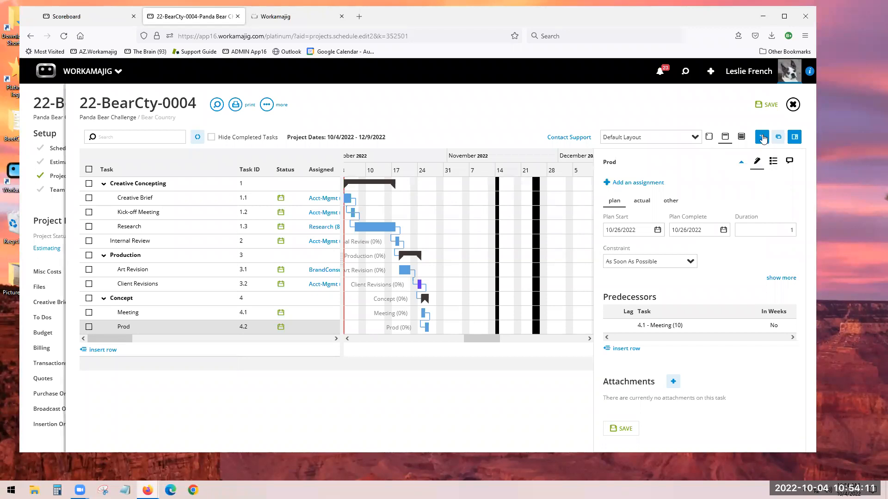
click(769, 109)
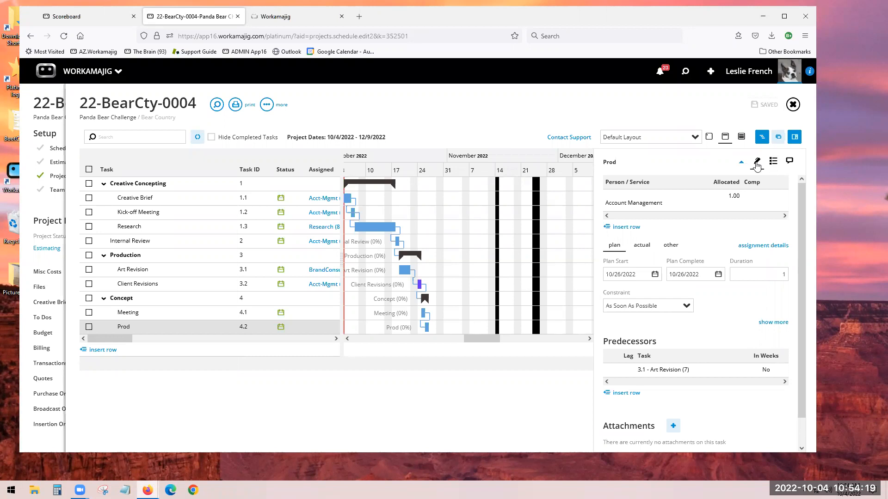
Hide the Gantt chart and set the Prod task's duration to 20 days
click(726, 137)
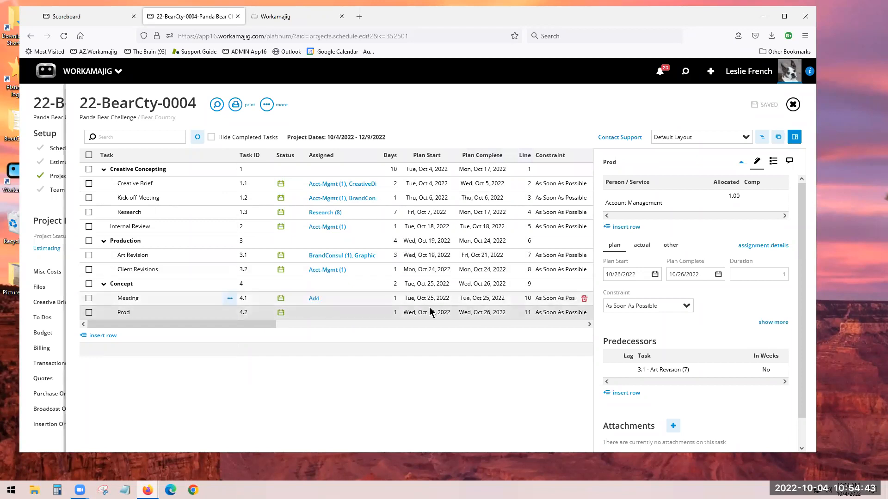
click(393, 312)
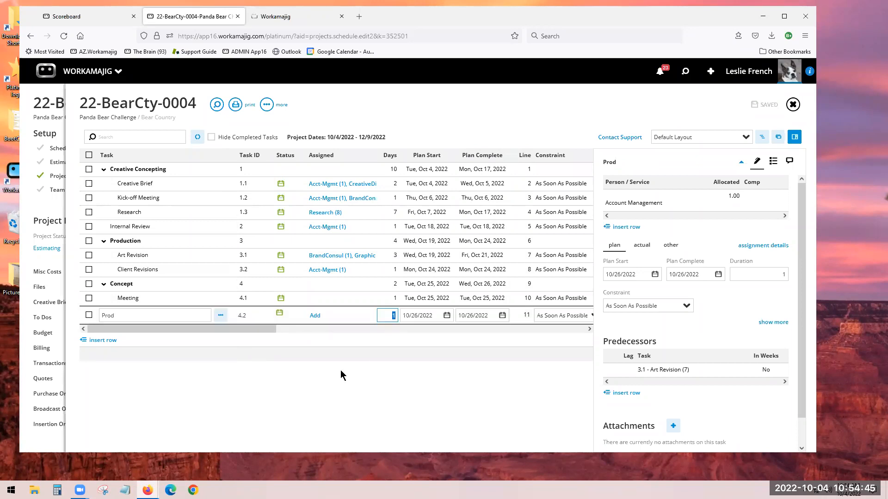
text(1)
key(BackSpace)
key(BackSpace)
text(20)
key(Return)
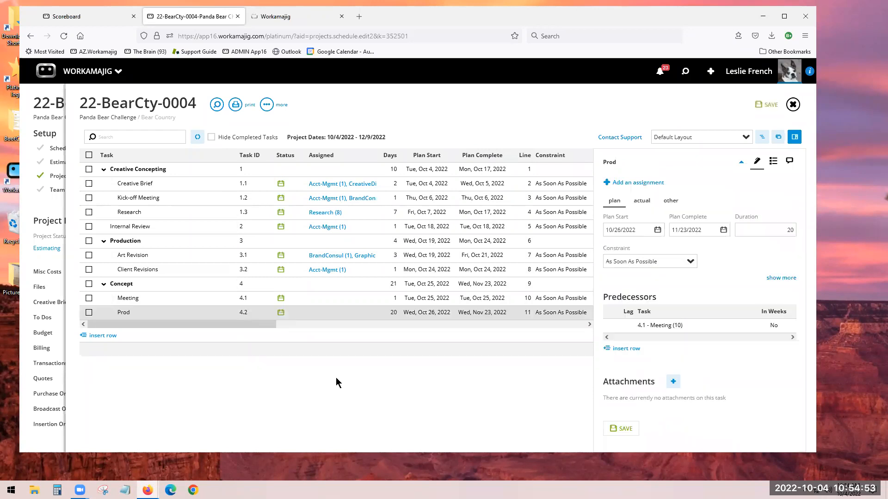
Set the Prod task's duration to 45 days
click(394, 313)
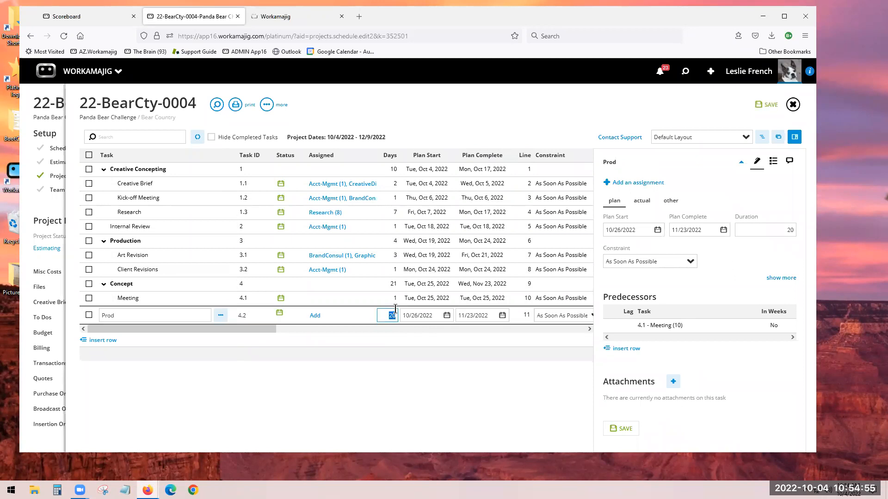
text(45)
key(Return)
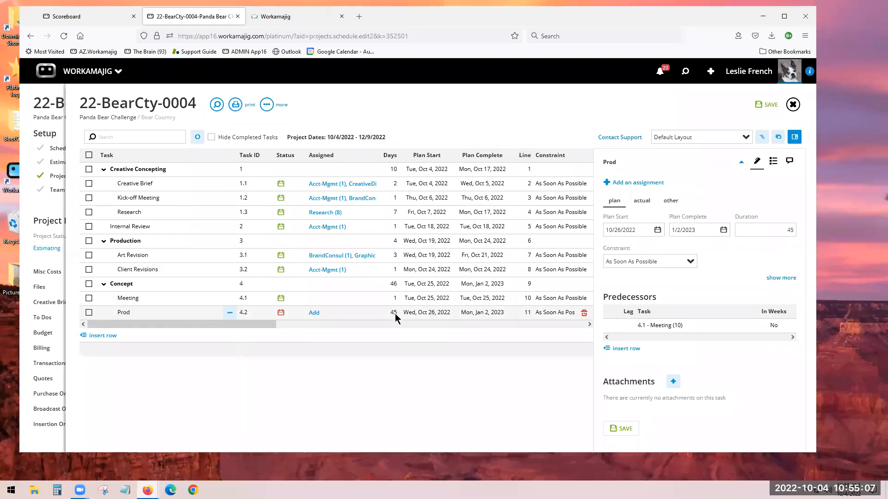
mouse_move(283, 317)
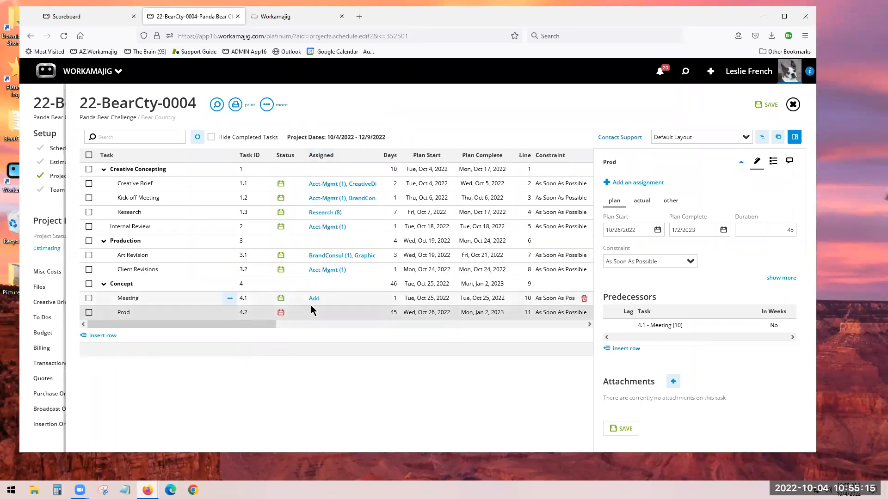
Set the duration of the Prod task under Concept to 5 days
click(392, 314)
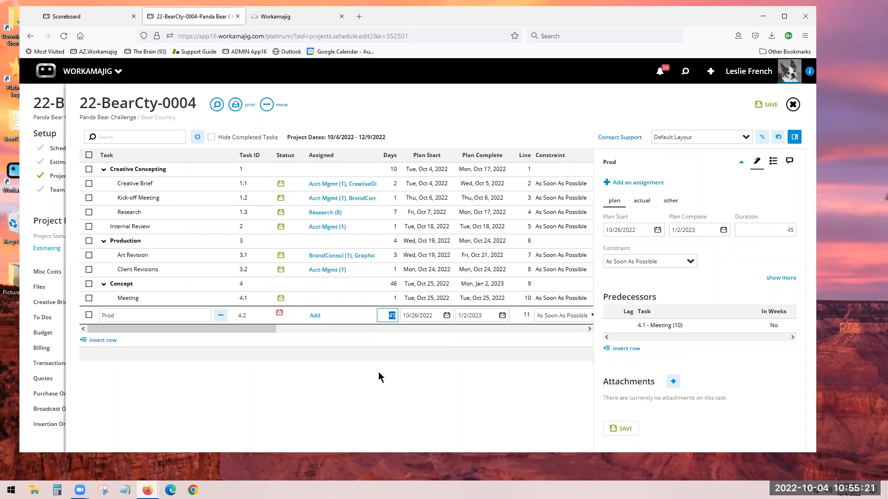
text(5)
click(389, 387)
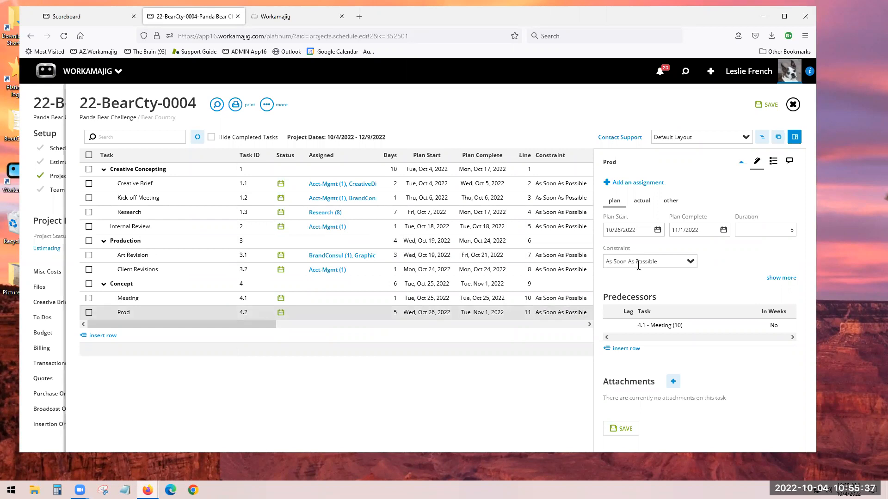
Constrain the Meeting task under Concept to Must Start On 11/8/2022 and save the schedule
click(166, 297)
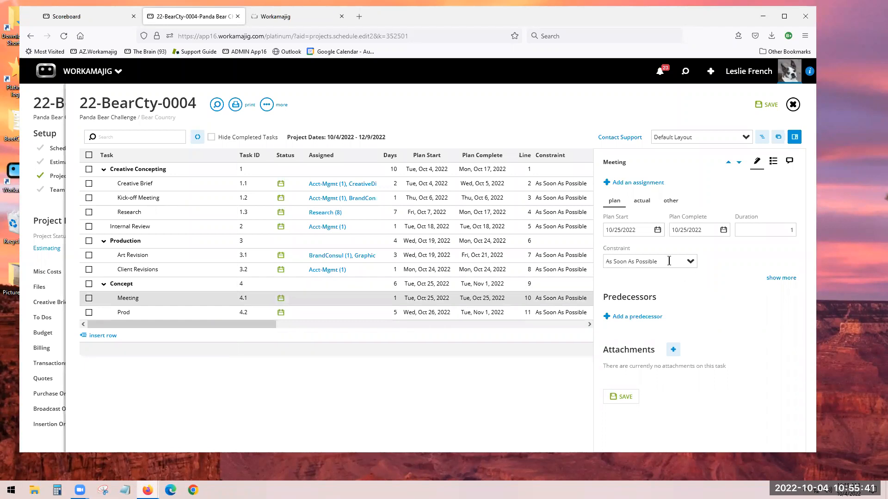
click(690, 262)
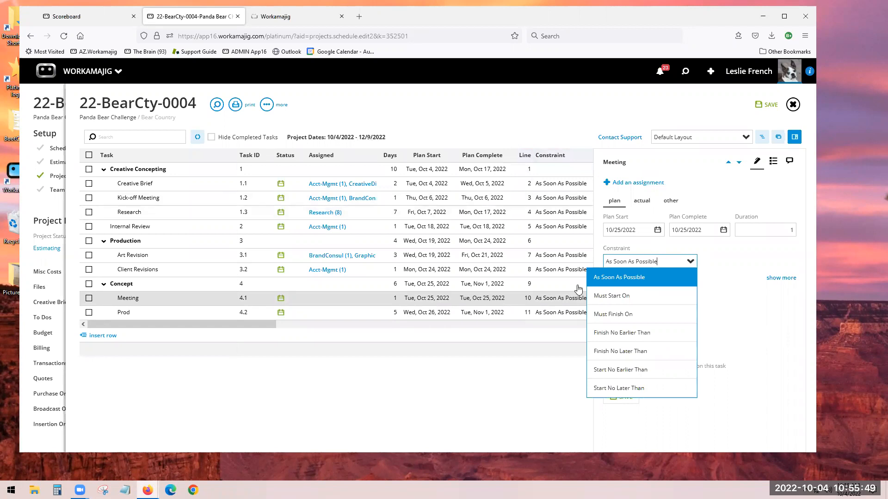
click(627, 300)
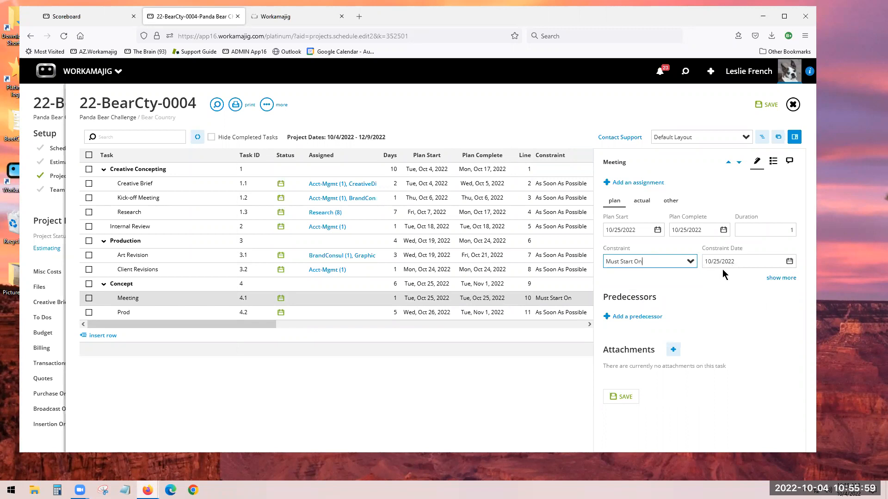
click(790, 262)
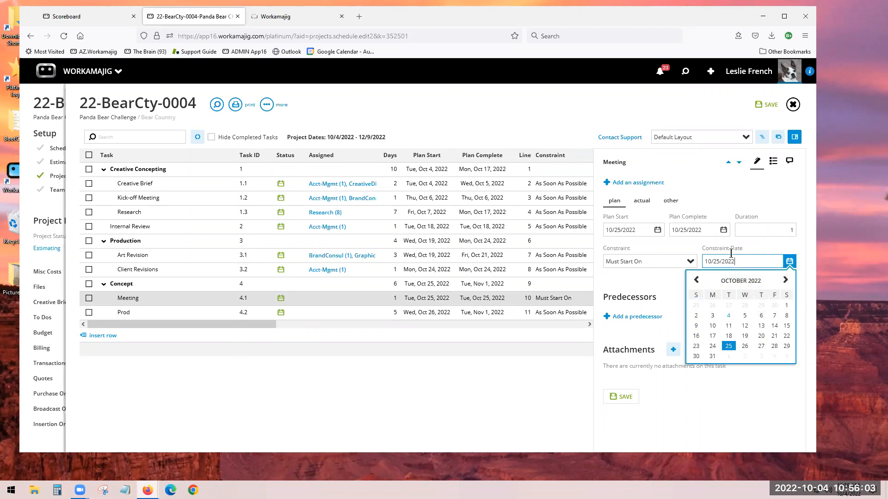
click(785, 280)
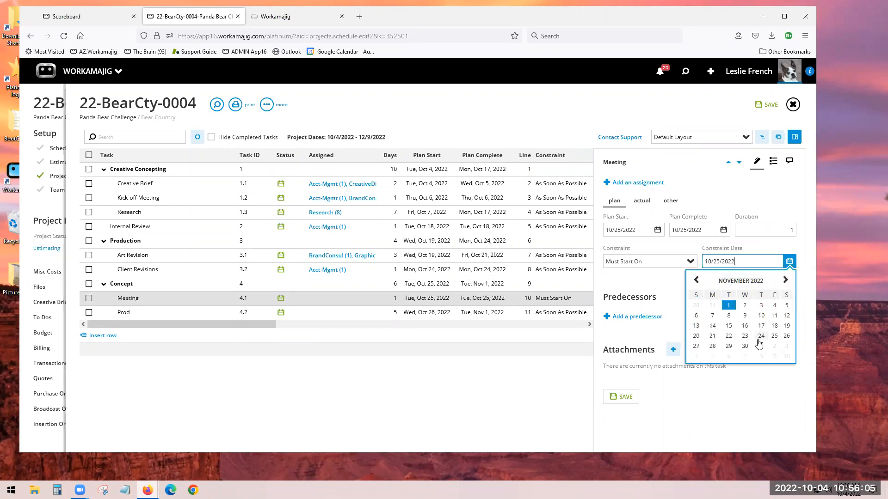
click(728, 315)
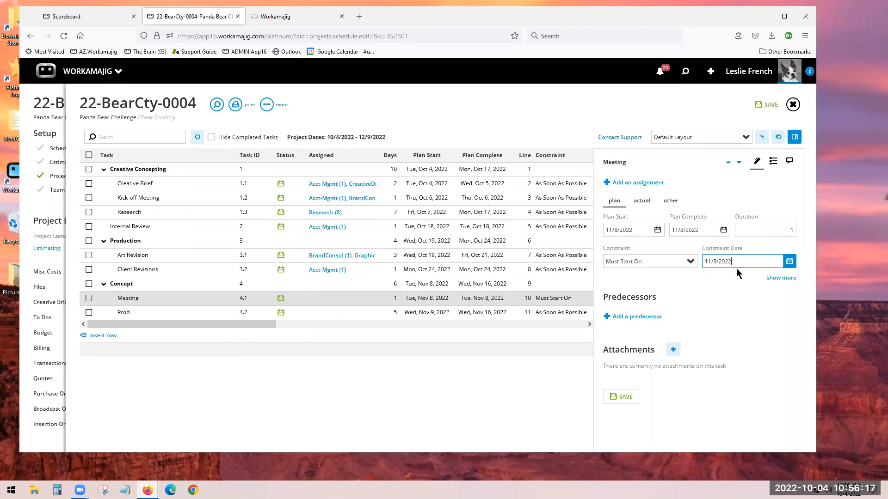
click(789, 262)
click(728, 316)
click(613, 398)
click(656, 231)
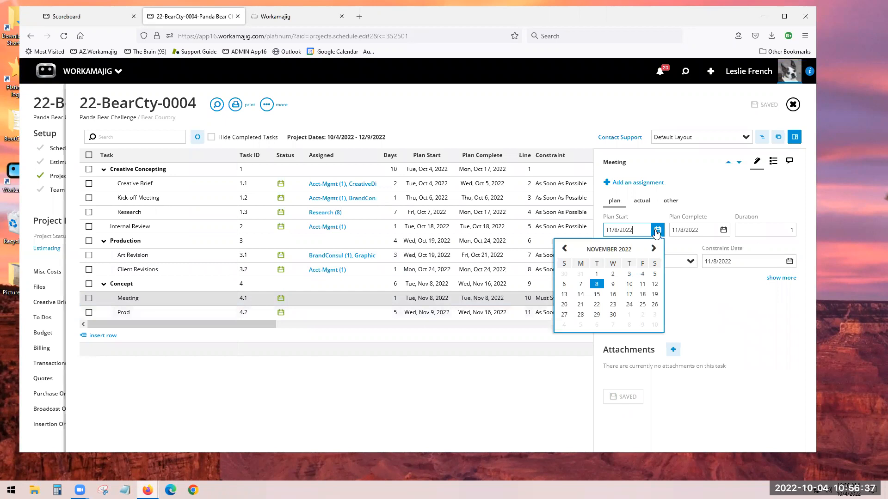
click(749, 313)
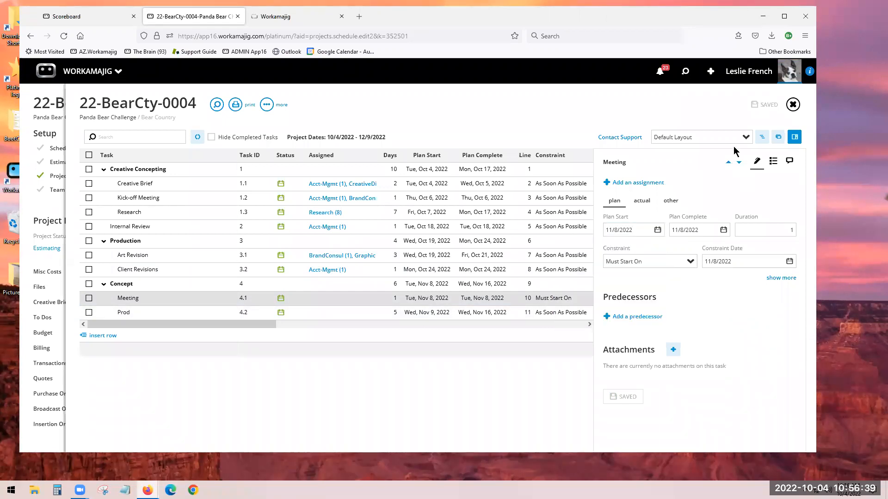
Set the Prod task's plan start to 11/15/2022, hide the task details, and save the schedule
click(739, 163)
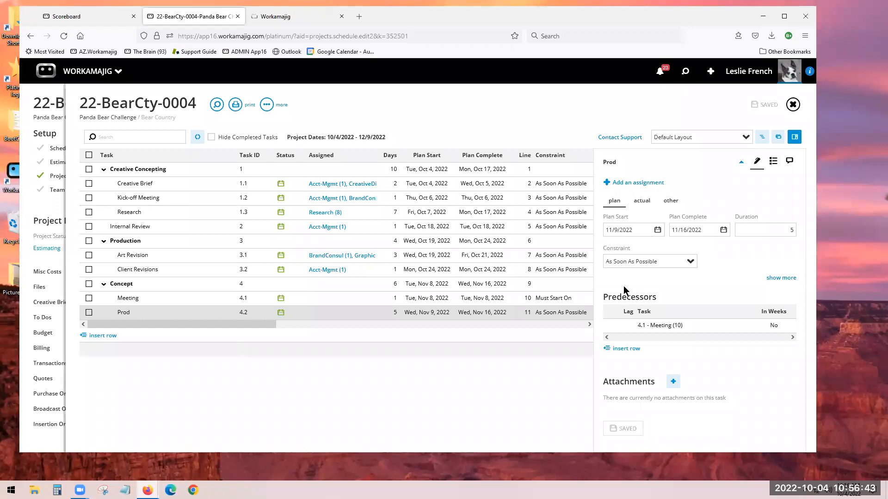
click(657, 230)
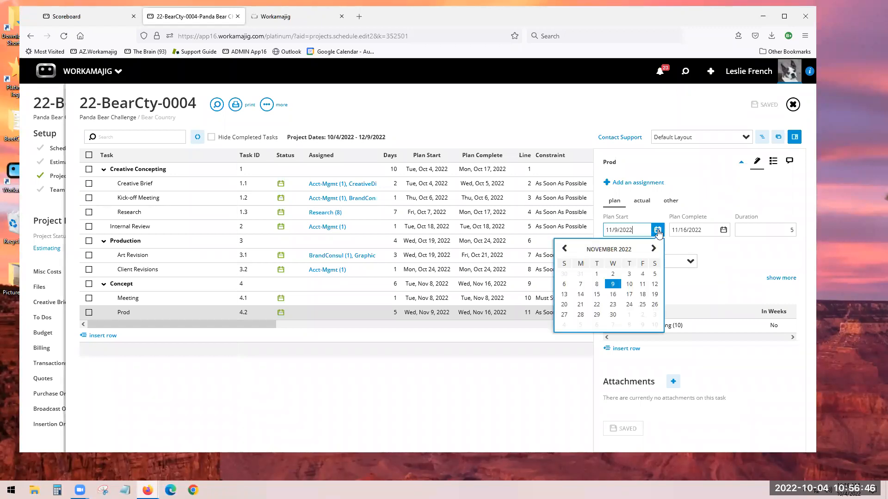
click(581, 299)
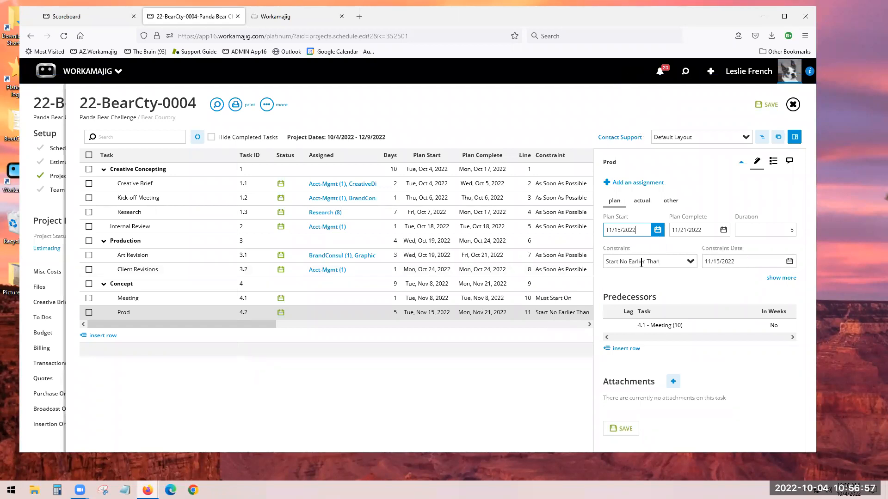
click(769, 104)
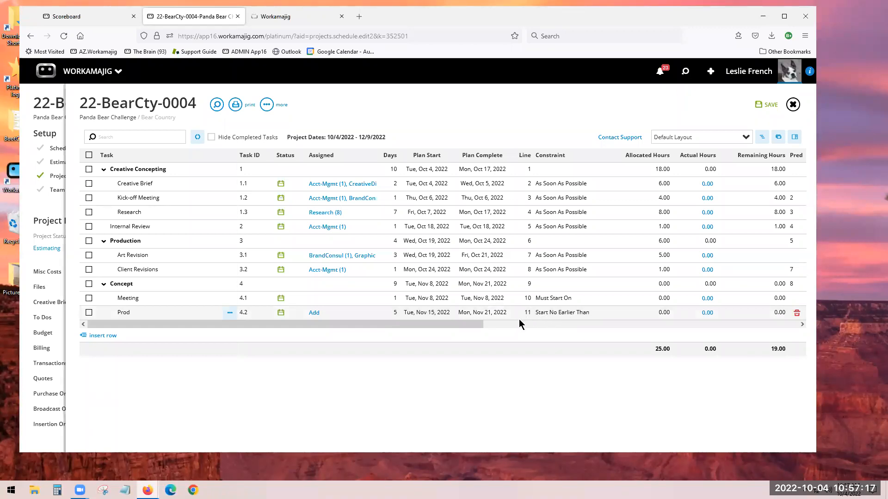
drag(476, 325, 438, 324)
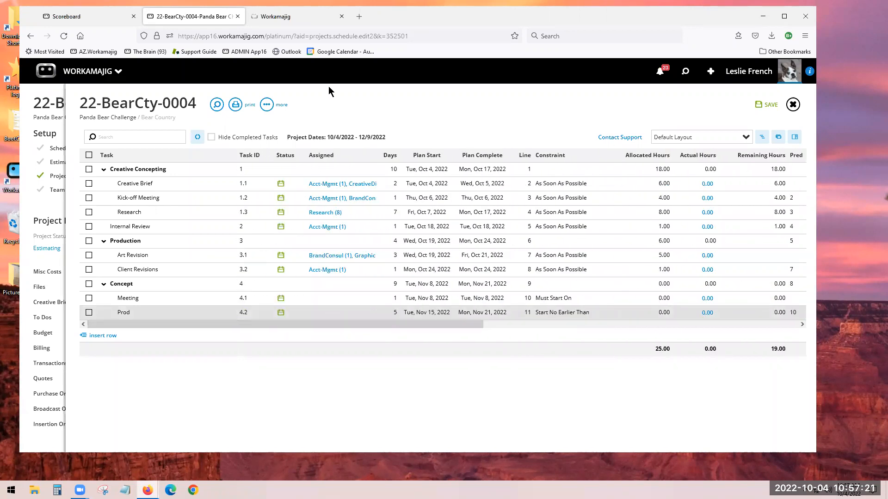
click(763, 107)
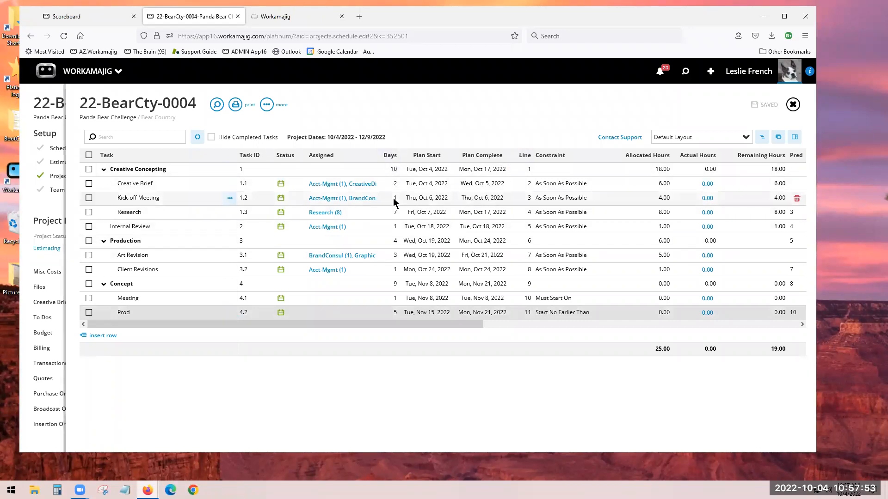
Set the schedule's baseline, and mark Schedule as complete in the project setup
click(267, 104)
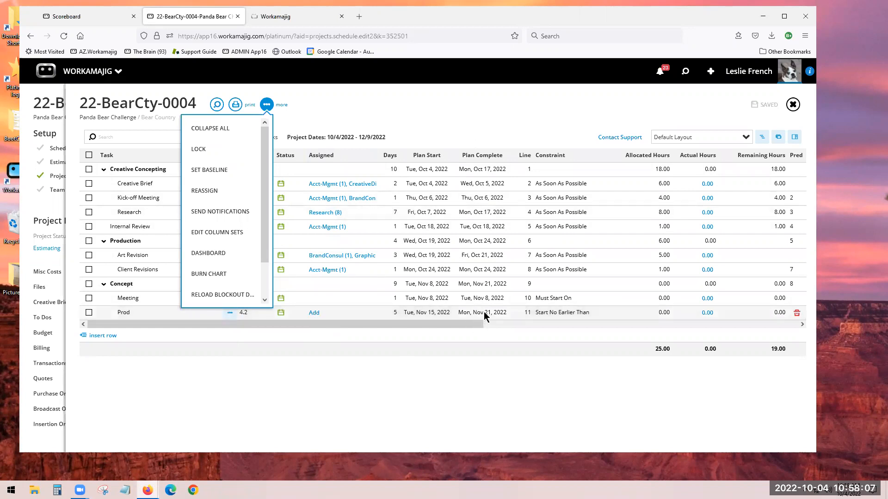
click(215, 176)
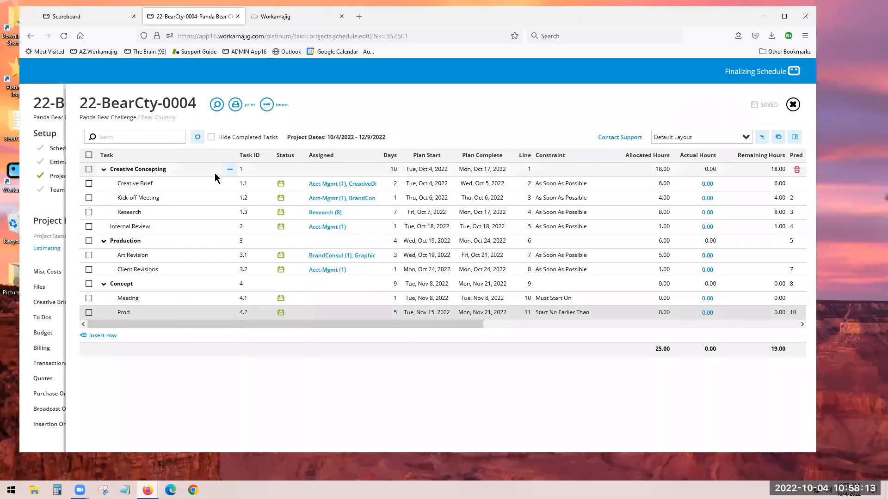
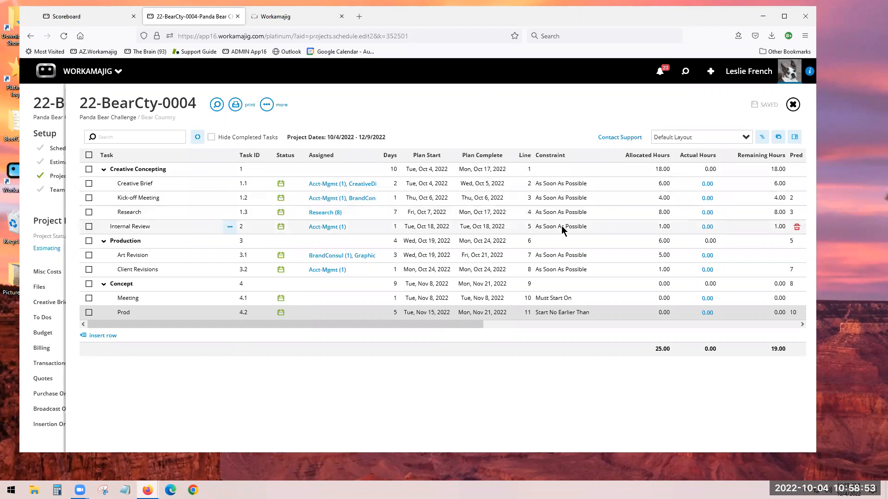
click(792, 105)
click(422, 149)
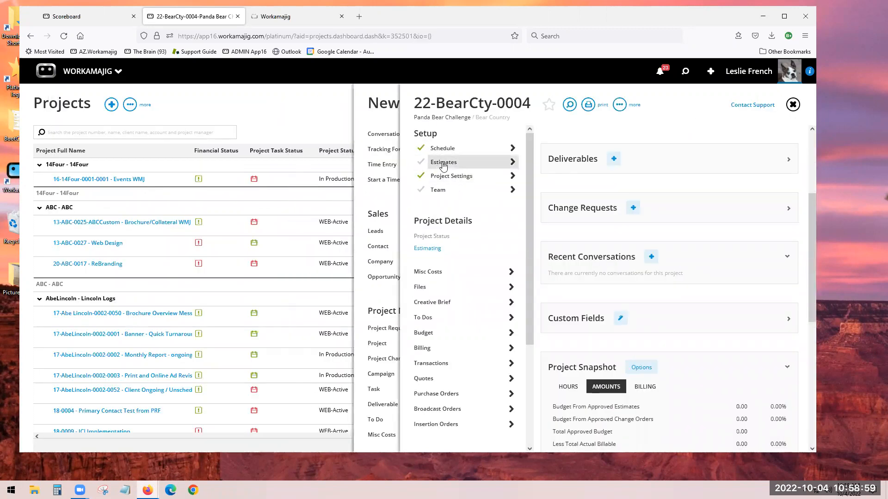
Create the project's first estimate, Panda Bear Challenge, as By Task And Service with labor pulled automatically from the schedule
click(437, 162)
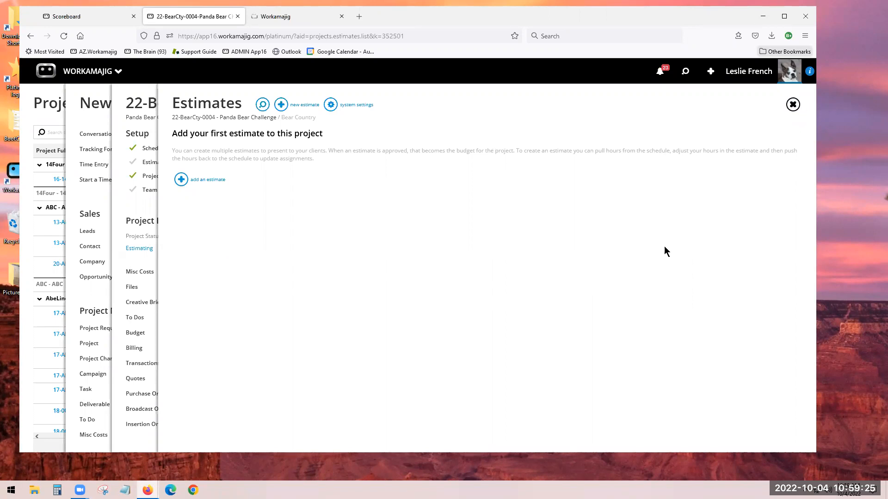
click(182, 180)
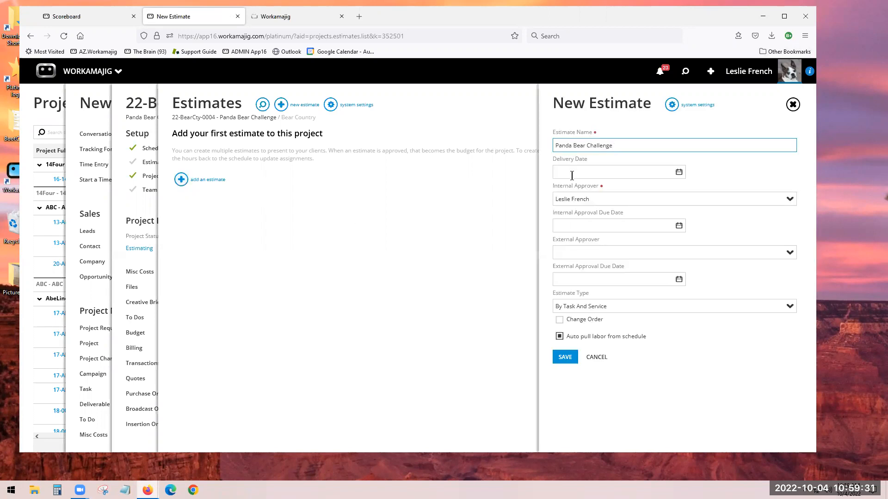
click(565, 359)
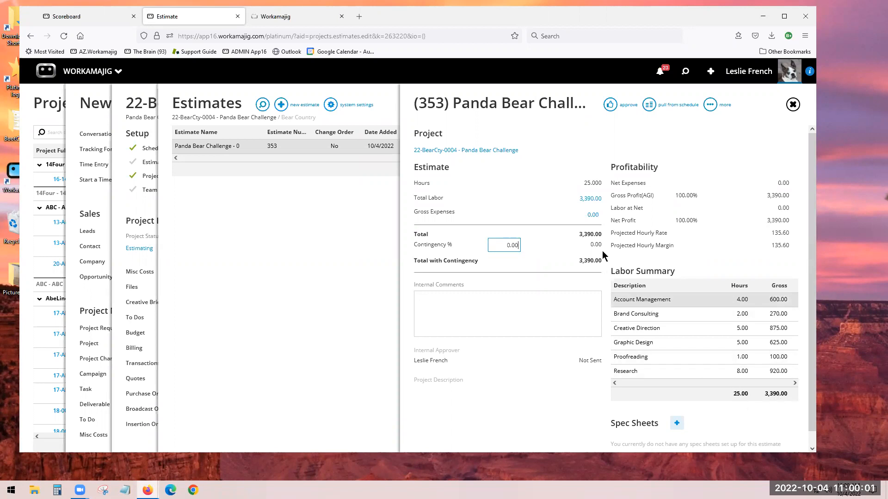
Add a new expense line to the estimate's gross expenses with the item OUT-Photo
click(593, 214)
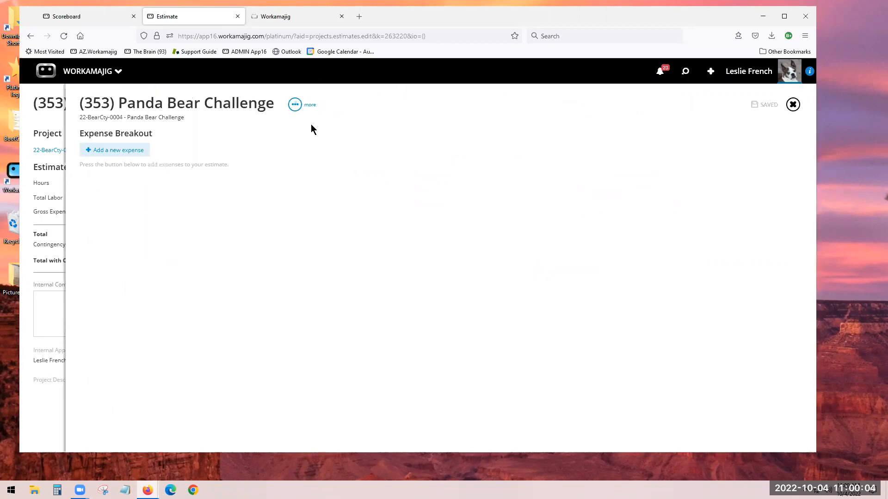
click(139, 151)
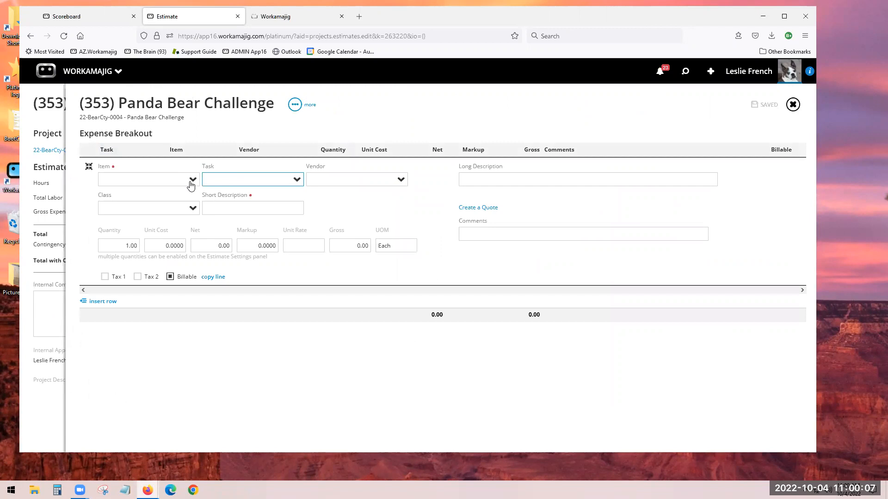
click(193, 180)
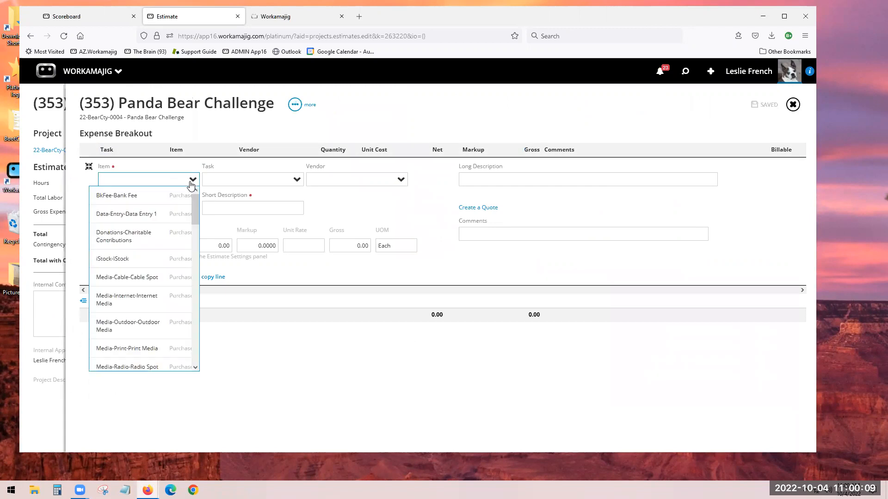
text(ph)
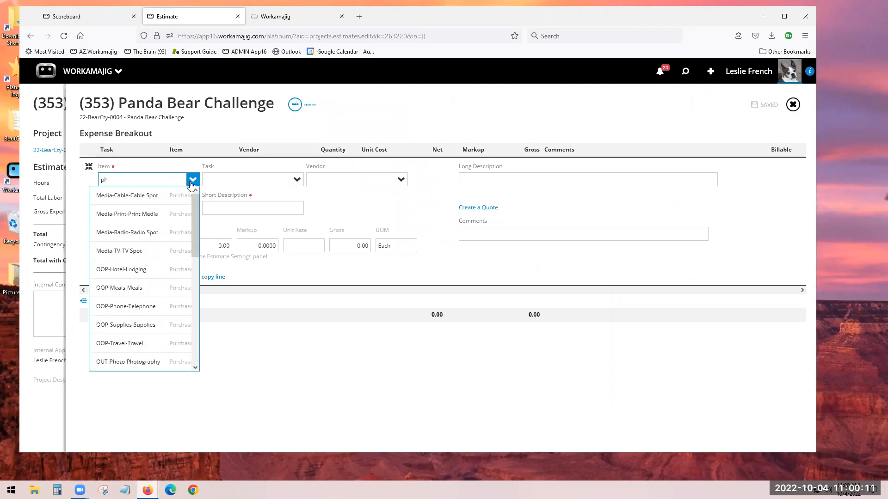
text(o)
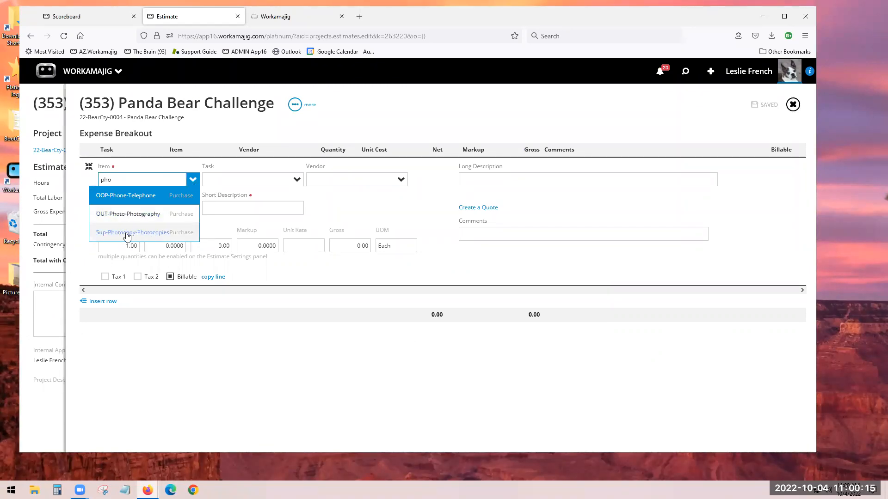
click(121, 214)
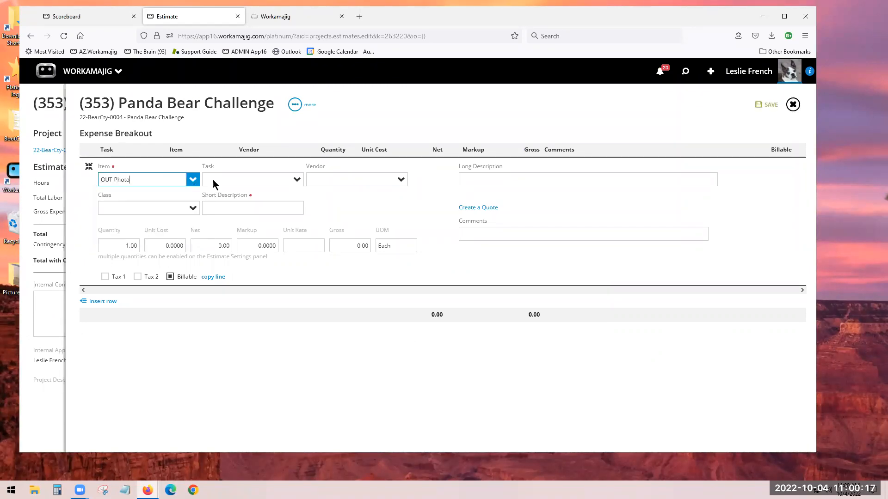
Assign the photography expense to task 3.1 Art Revision with quantity 5 and unit cost 2, save it, and close the expense breakout
click(297, 180)
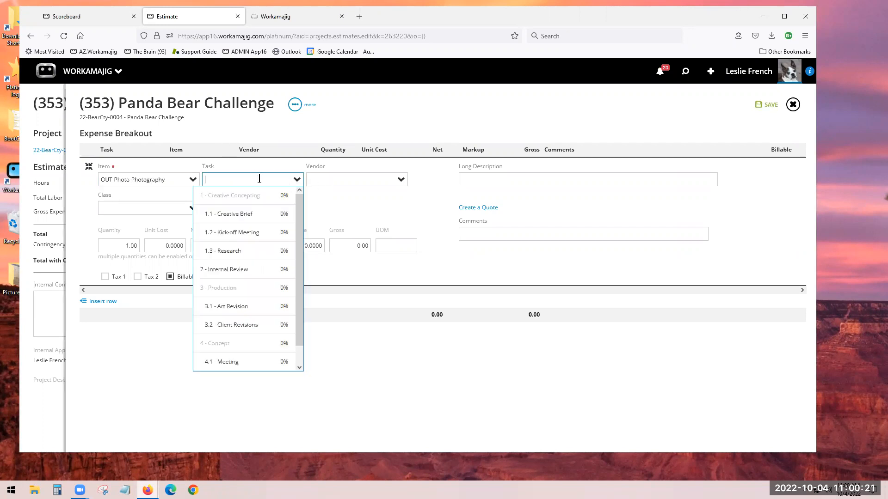
click(222, 307)
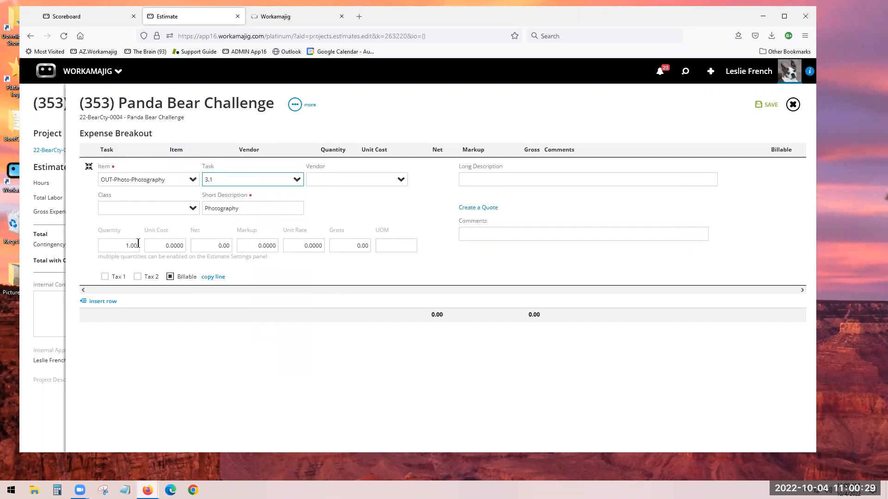
click(122, 245)
drag(141, 247, 145, 247)
text(5)
key(Tab)
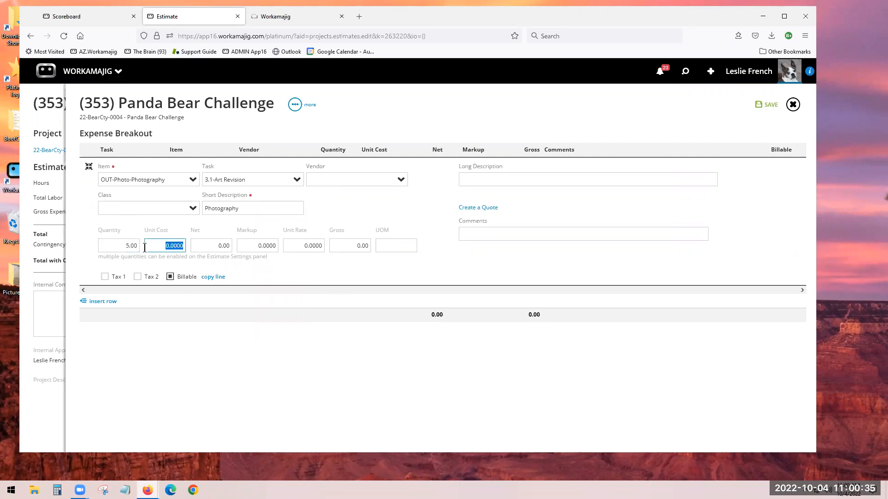
text(2)
key(Tab)
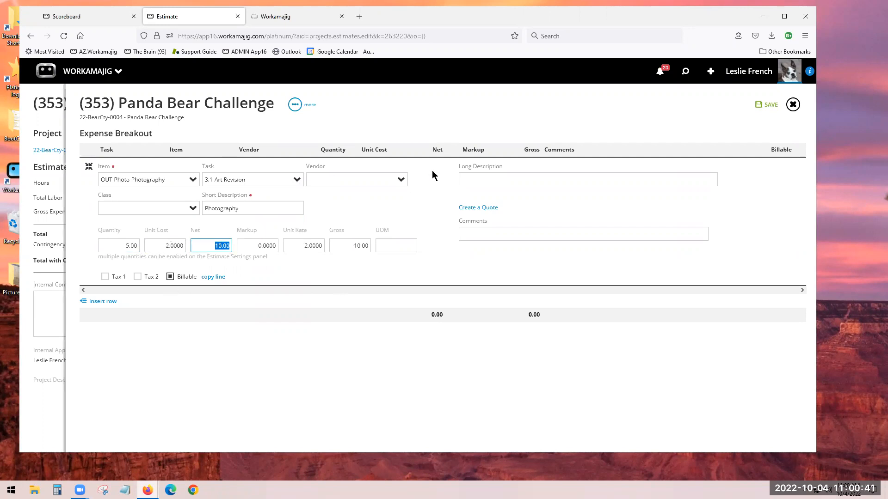
click(303, 375)
click(112, 188)
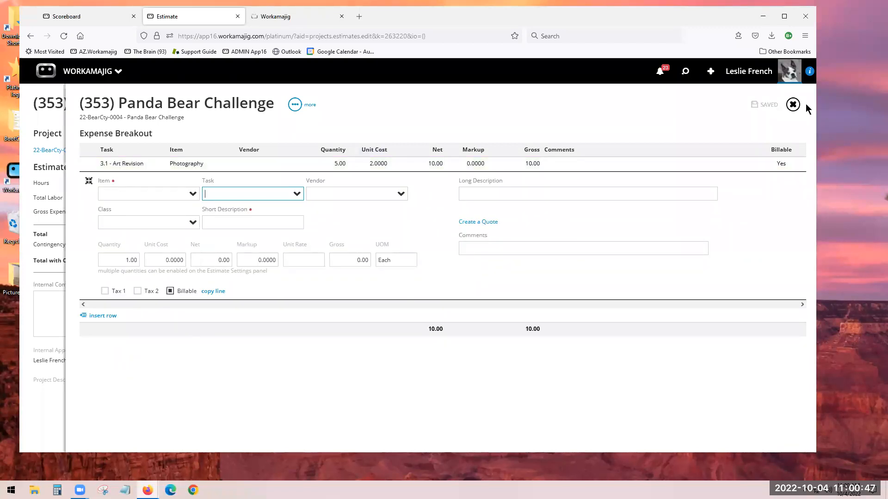
click(792, 104)
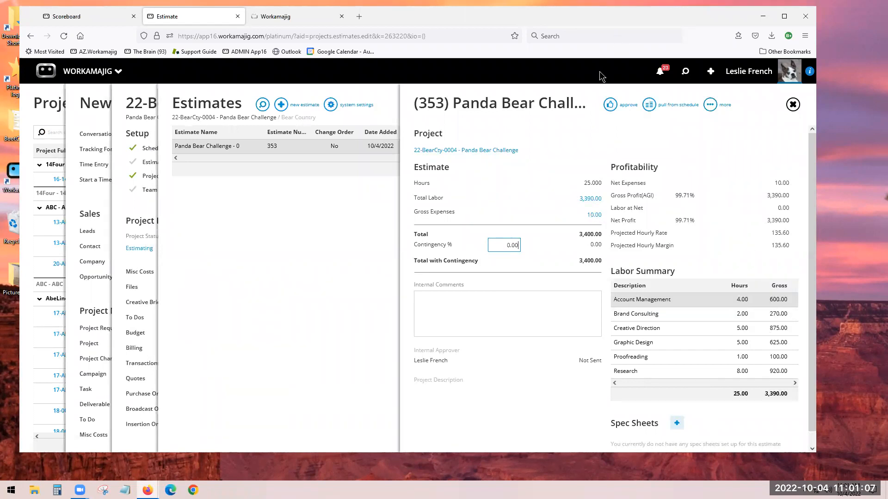
Set the estimate template to Summary in the estimate's settings and save
click(712, 108)
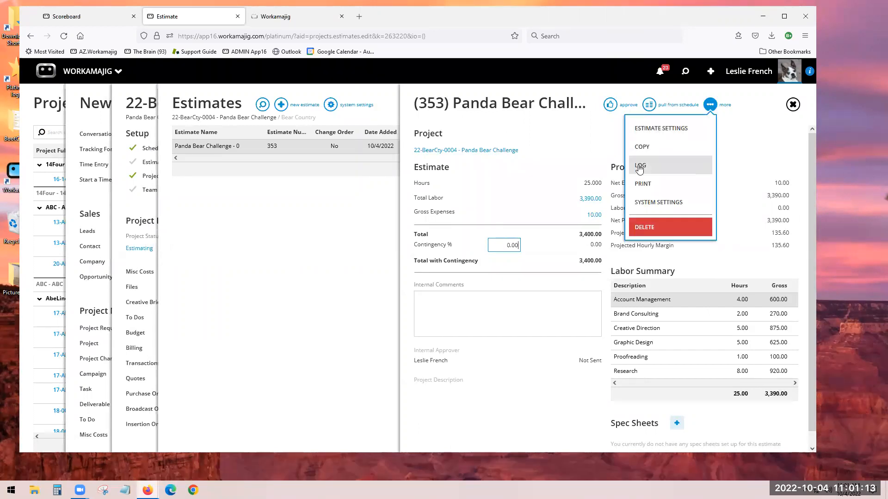
click(653, 128)
scroll(729, 323, down, 1)
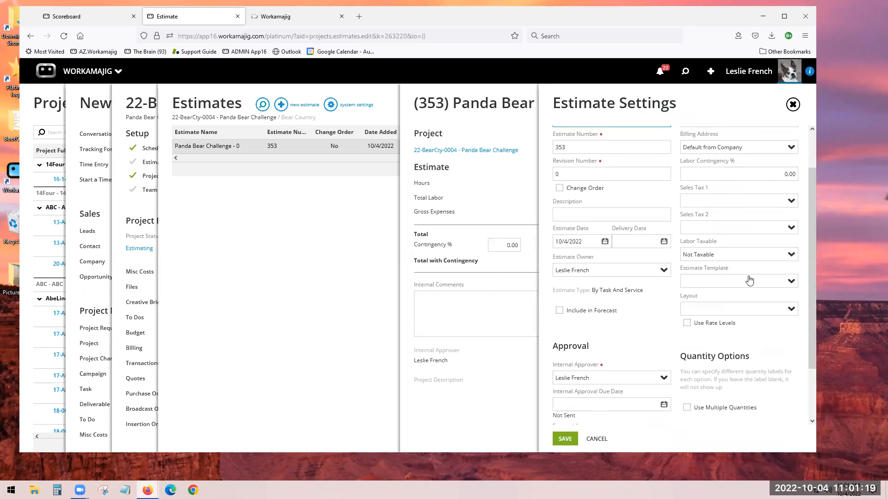
click(792, 282)
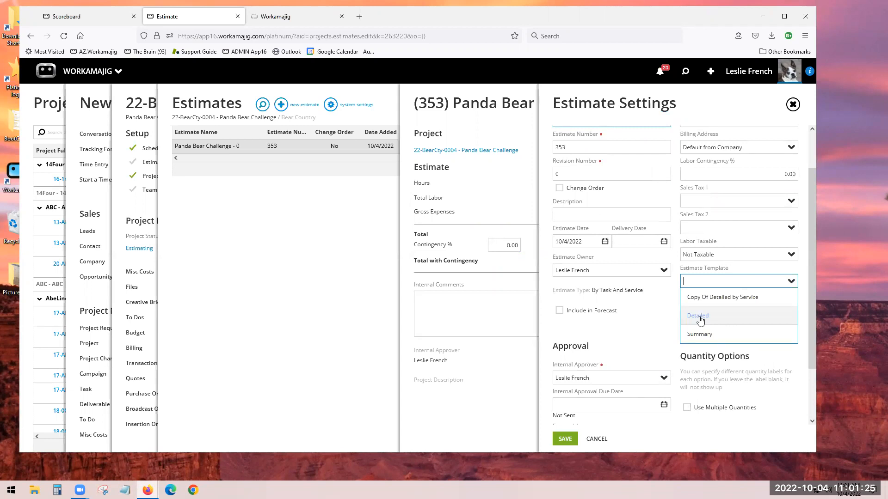
click(695, 335)
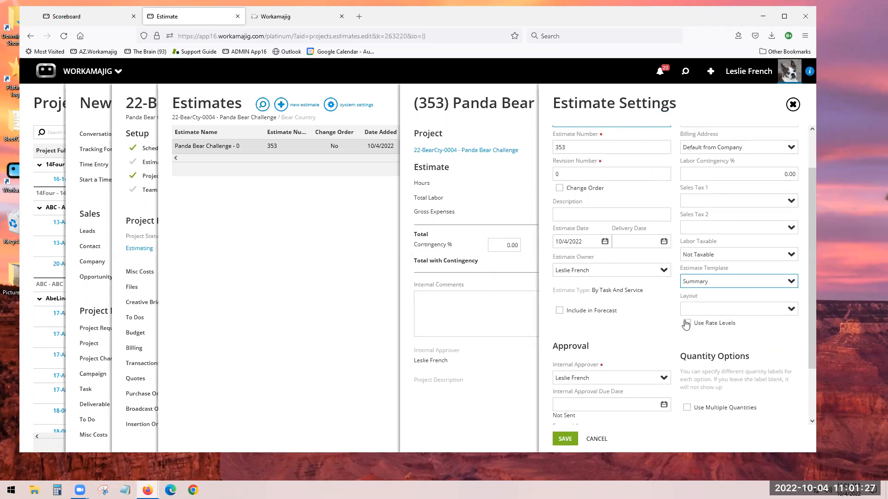
click(565, 439)
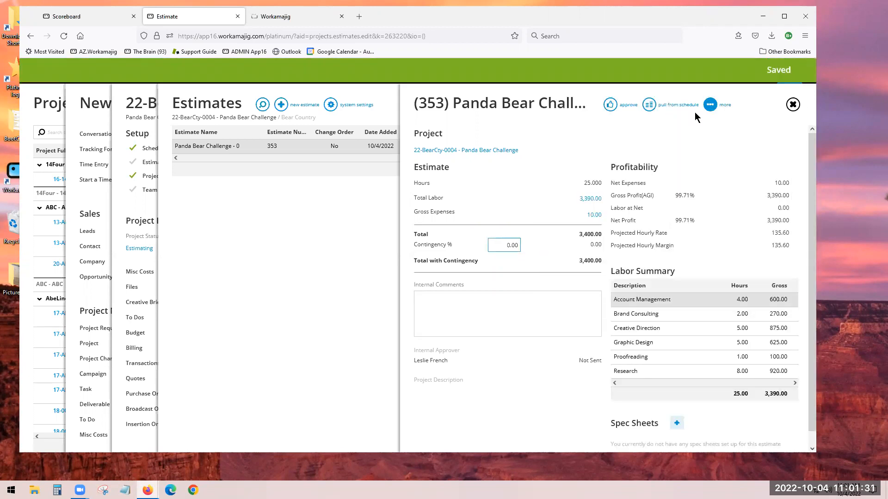
Generate the Panda Bear Challenge estimate's print version, review its line items and approval section, and close it
click(710, 104)
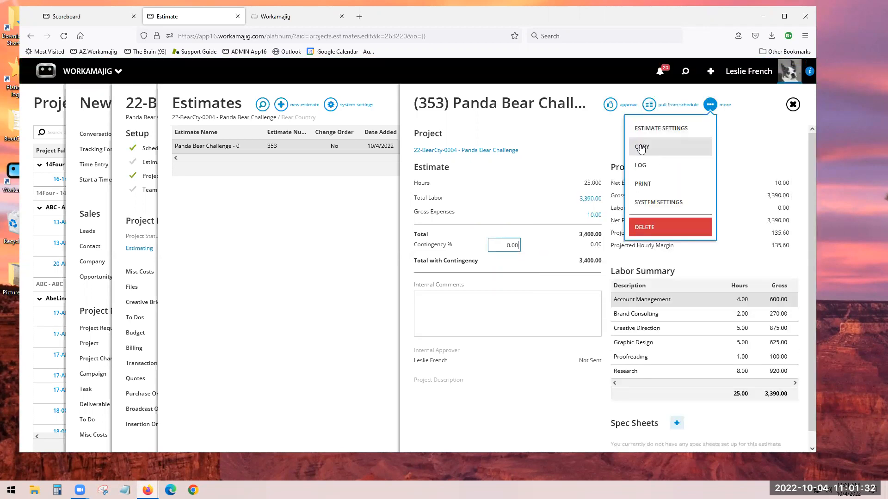
click(658, 190)
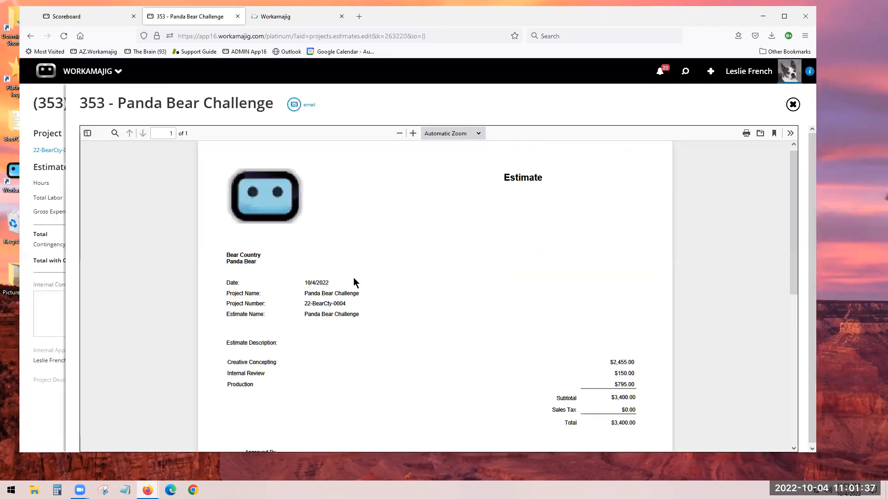
scroll(295, 213, down, 2)
scroll(284, 196, up, 2)
scroll(675, 321, down, 2)
scroll(676, 322, down, 1)
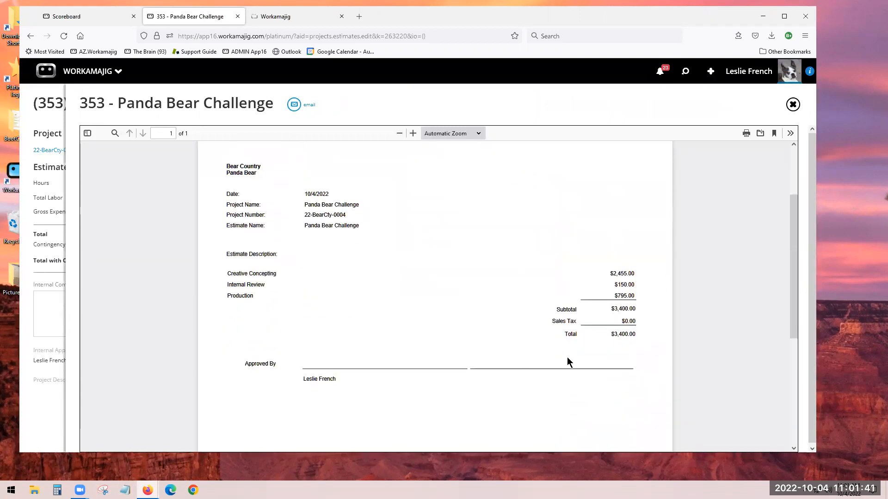
click(793, 105)
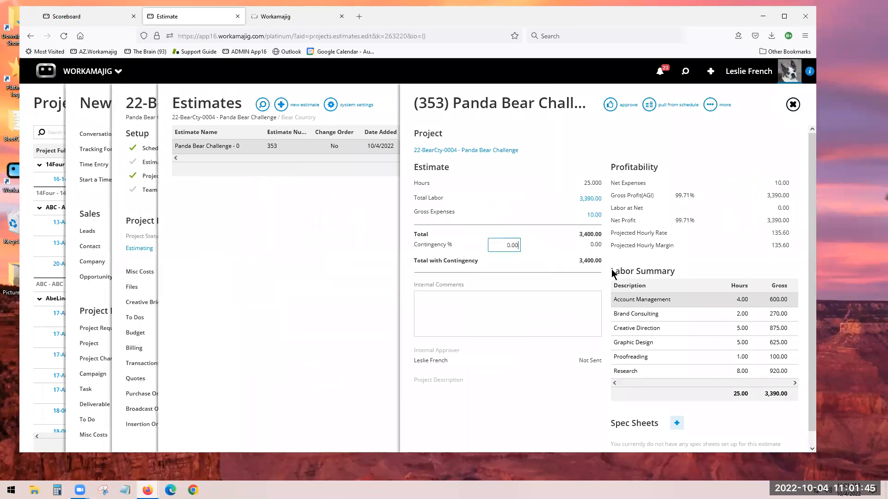
Review the layouts available in the estimate's settings, and close the settings without choosing one
click(708, 105)
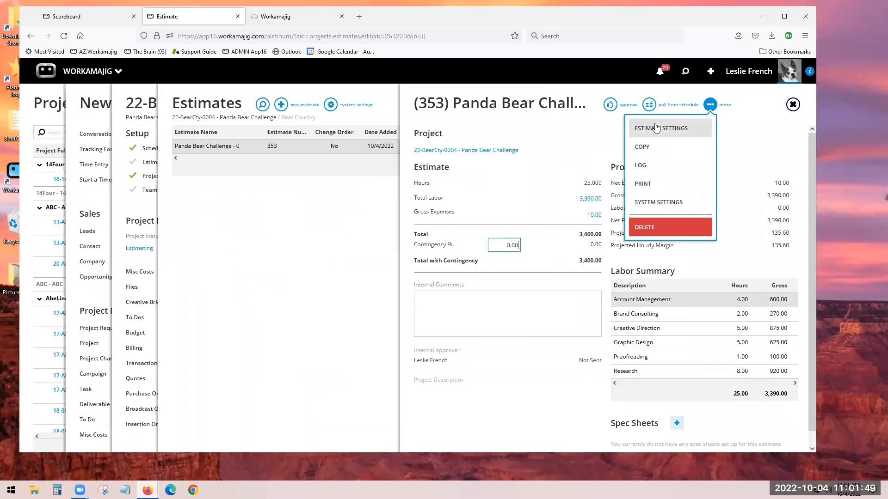
click(656, 127)
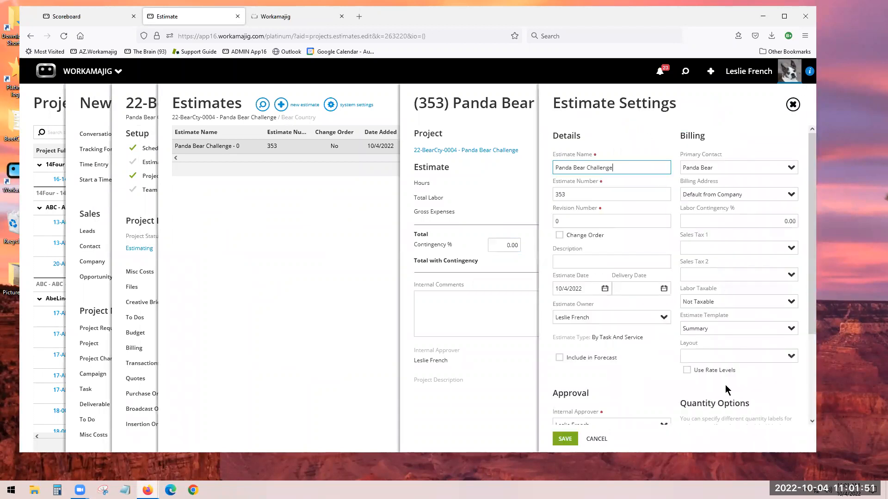
click(790, 357)
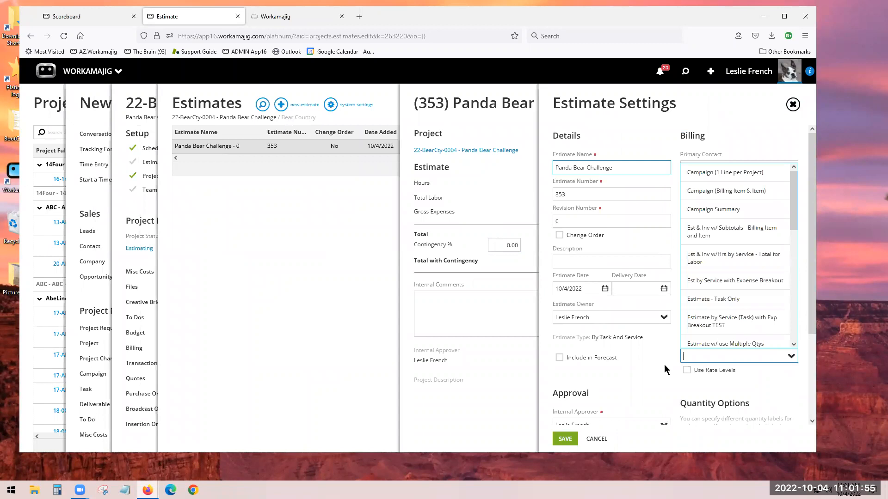
click(666, 370)
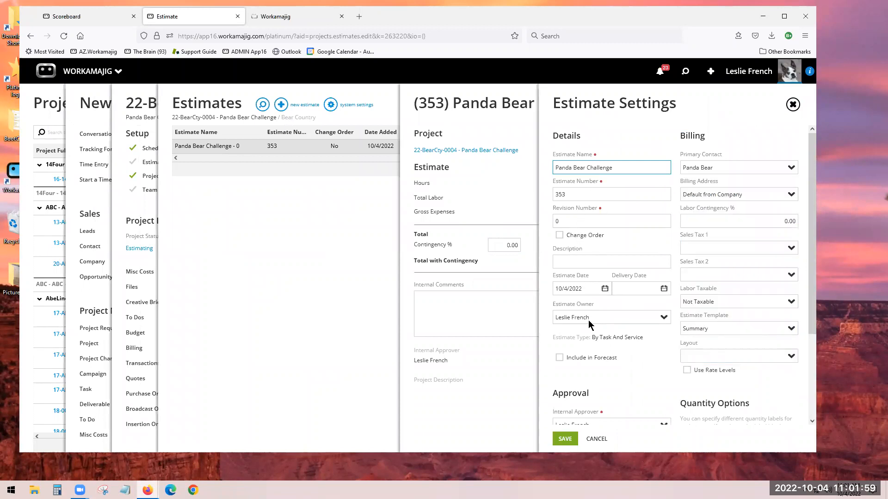
click(790, 106)
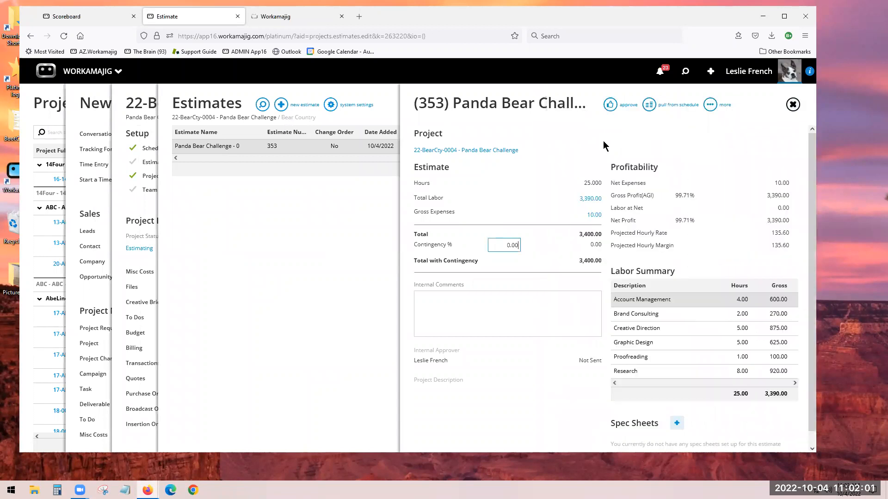
Save the estimate's approval comments left blank without approving, and close the estimate
click(610, 107)
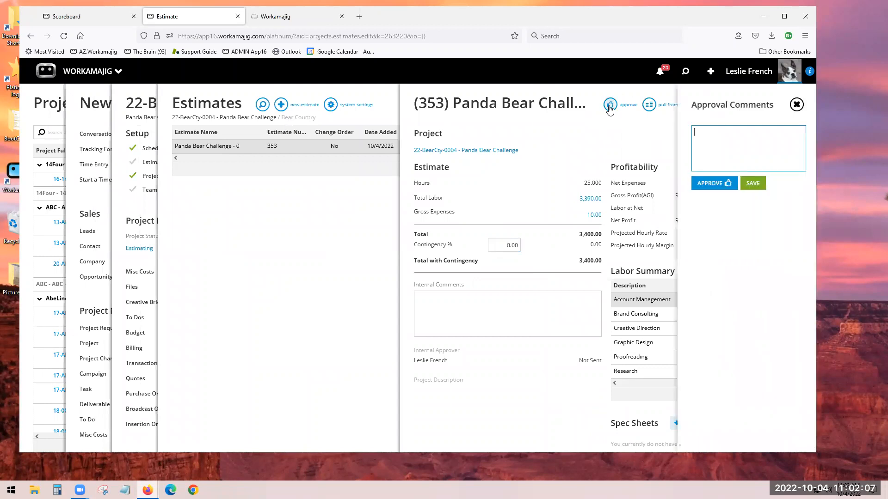
click(754, 182)
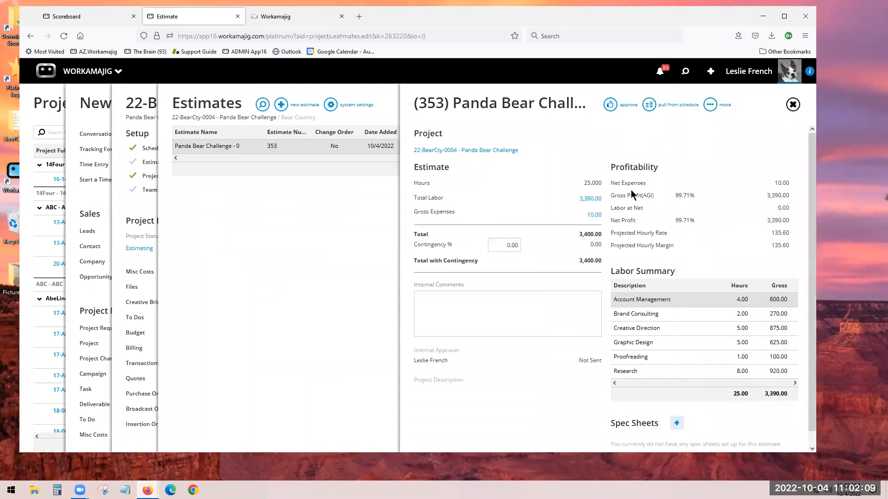
click(792, 106)
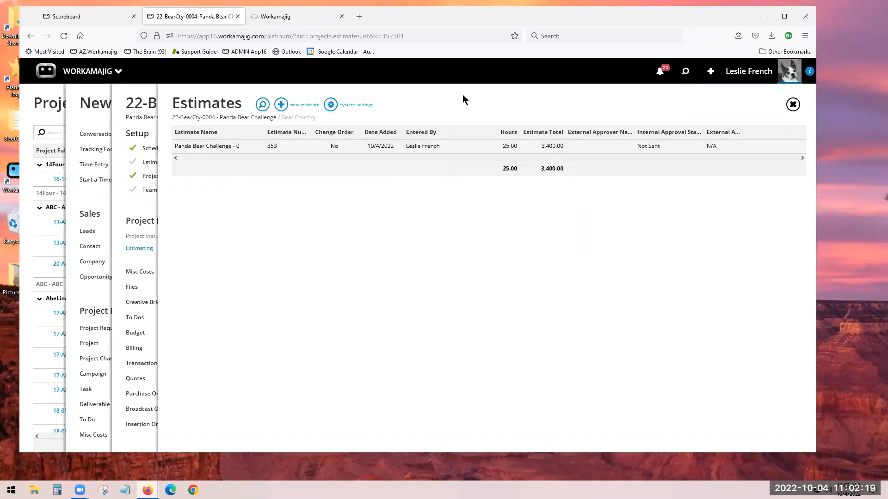
click(281, 105)
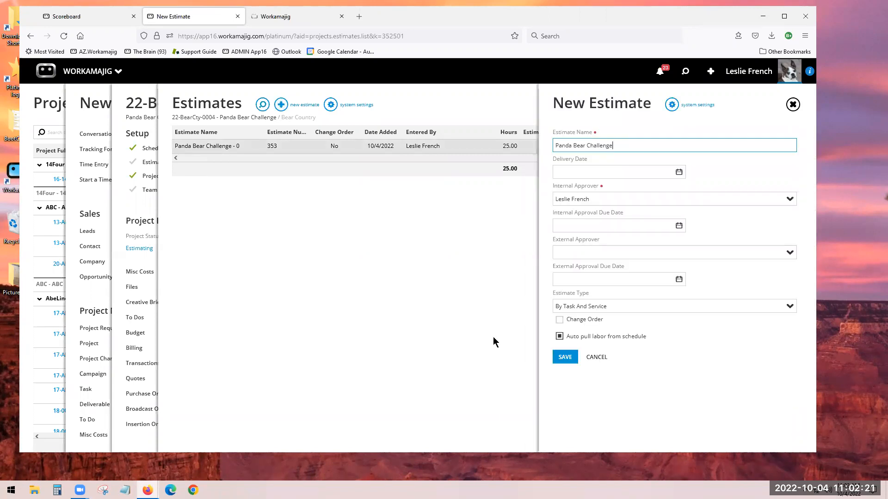
click(559, 320)
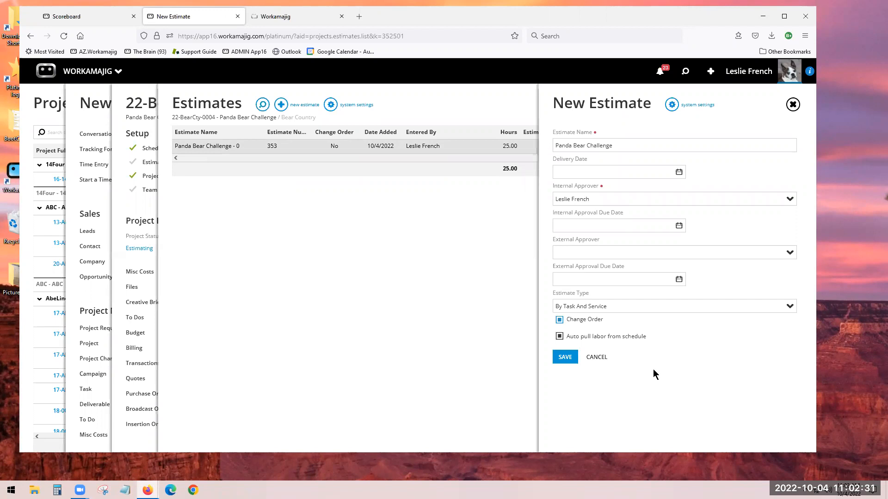
click(792, 107)
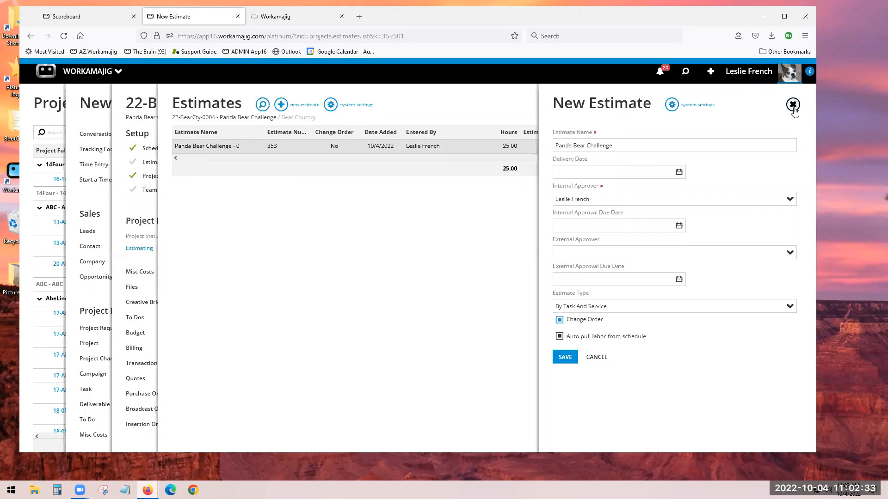
click(751, 74)
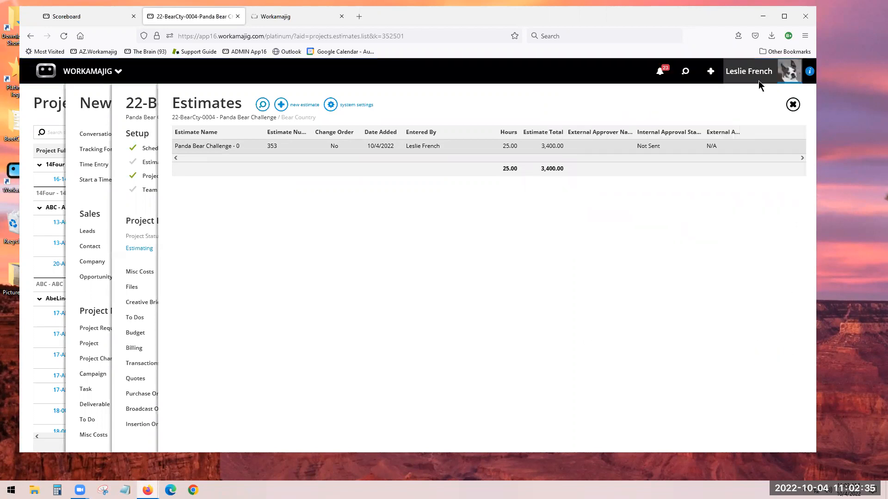
Return to the project and examine its budget by item with labor shown, by type, and by task
click(796, 107)
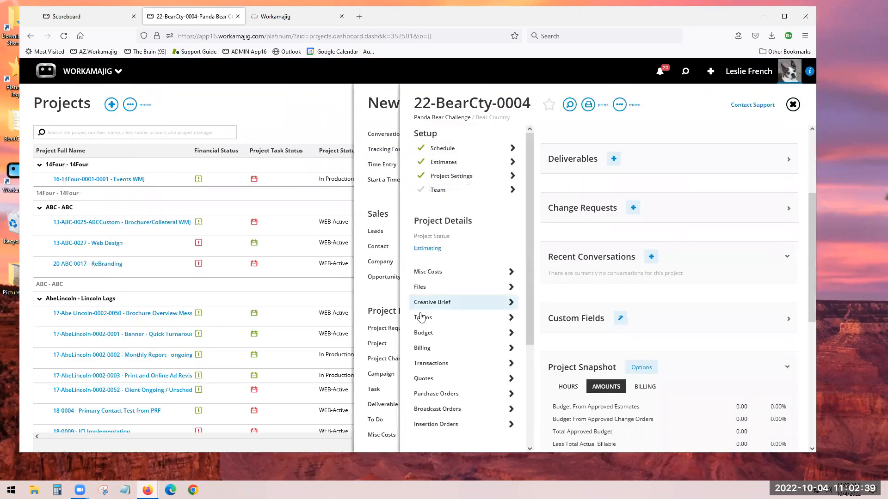
click(433, 337)
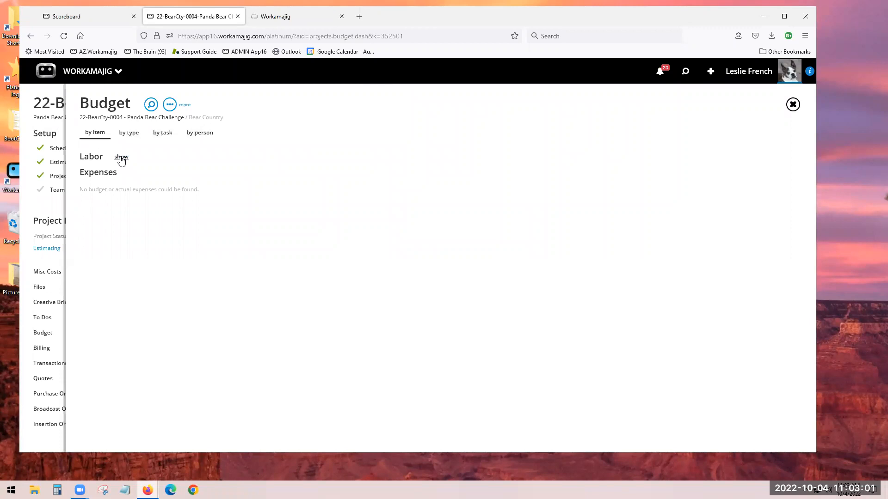
click(121, 157)
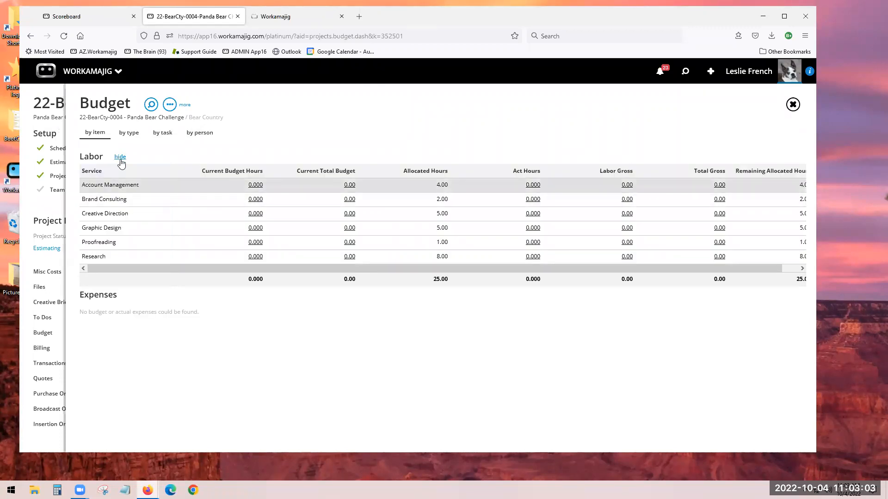
click(130, 135)
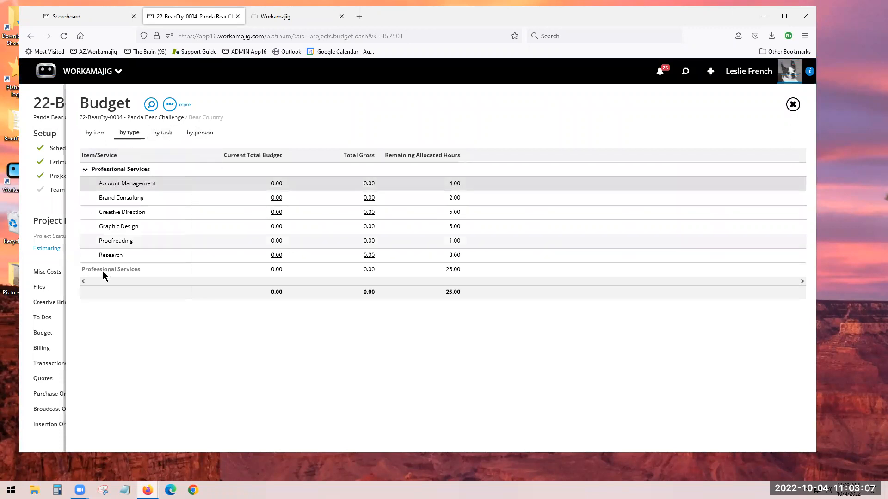
click(98, 139)
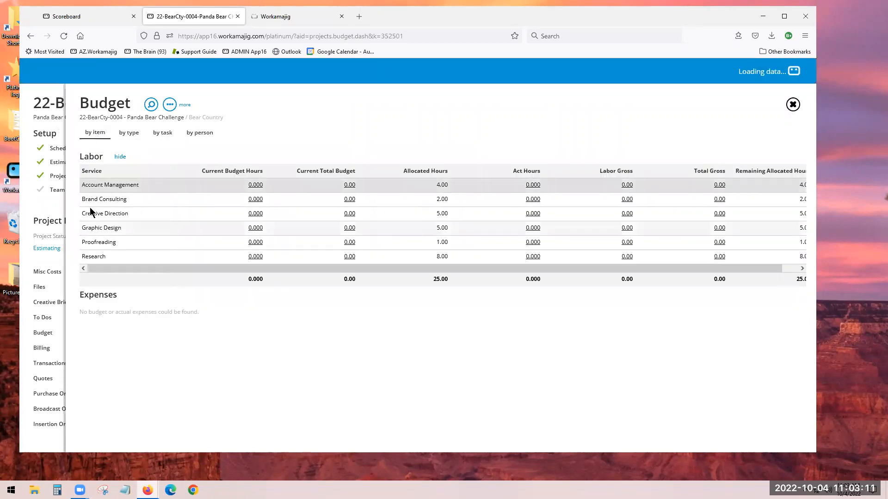
click(168, 134)
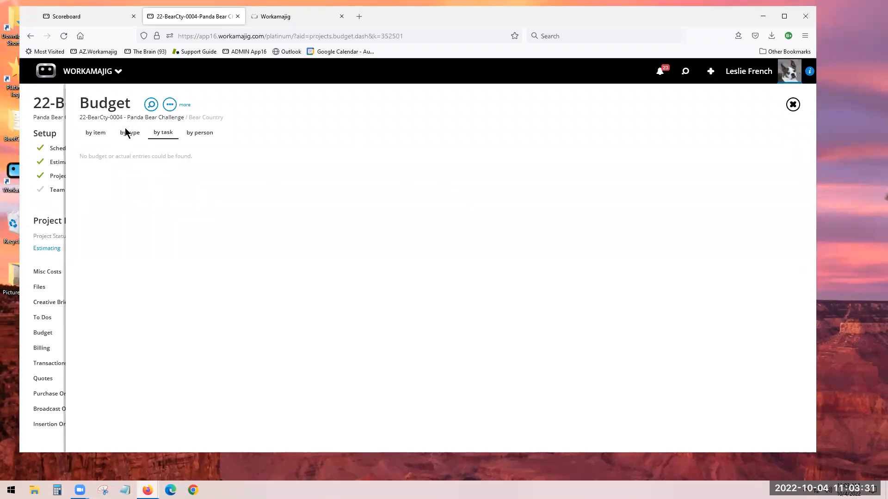
click(93, 135)
click(793, 110)
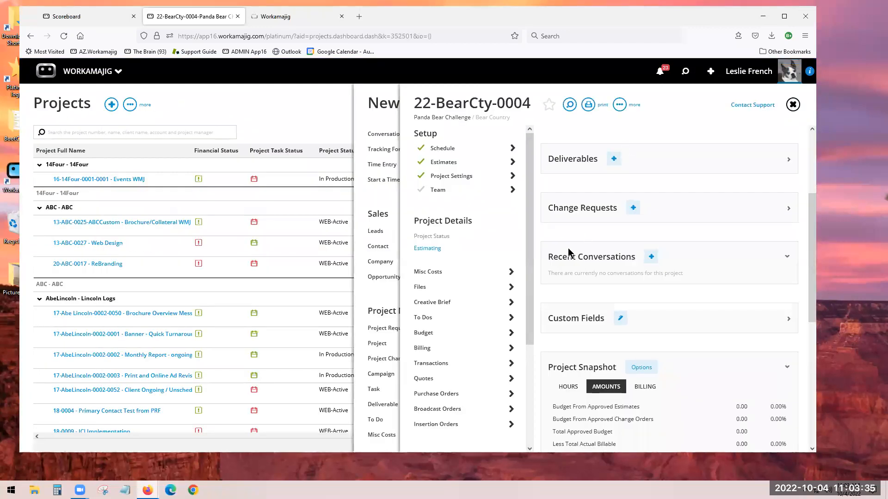
Review the available project statuses without choosing a different one
click(431, 252)
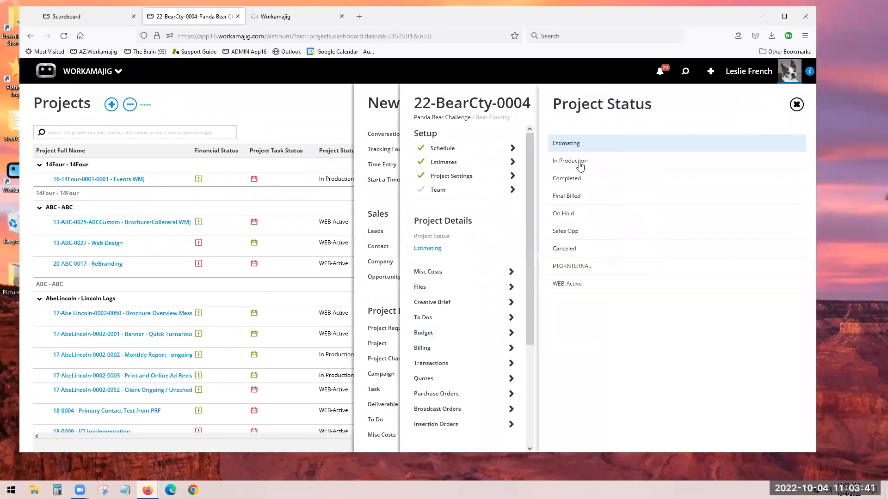
click(467, 200)
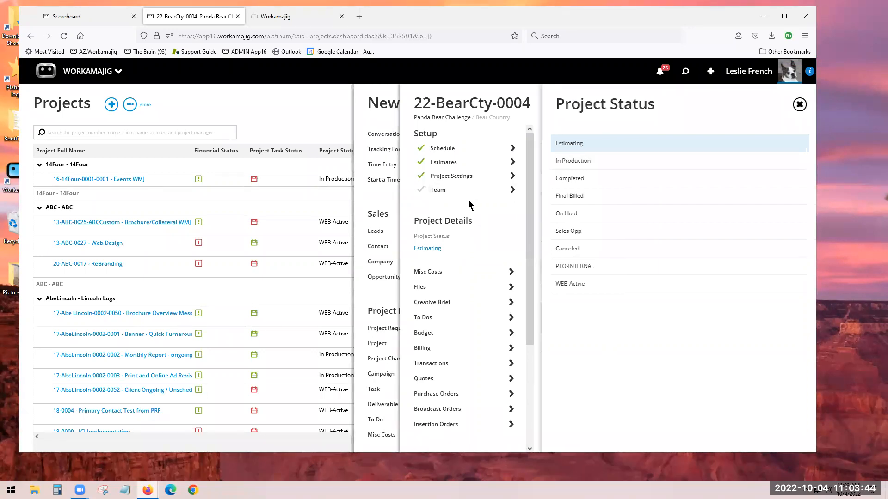
Add the four staff members covering art direction, art and creative design, graphic design, and senior copywriting to the project team
click(437, 195)
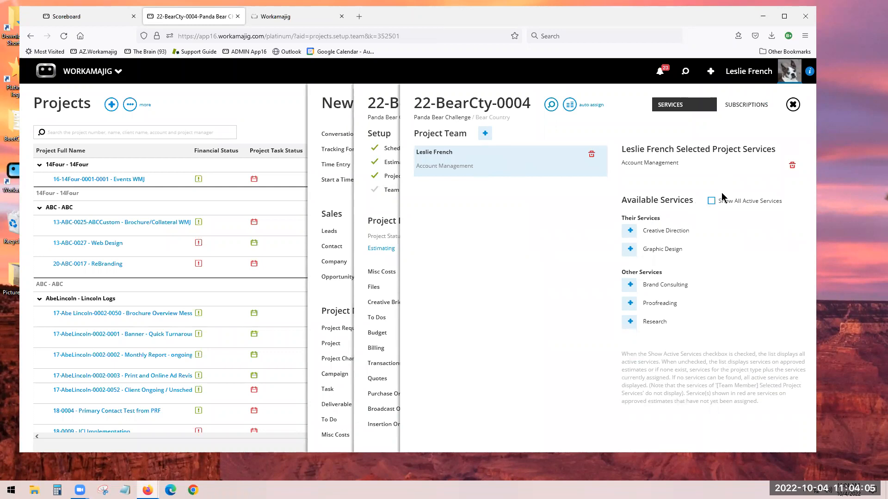
click(485, 133)
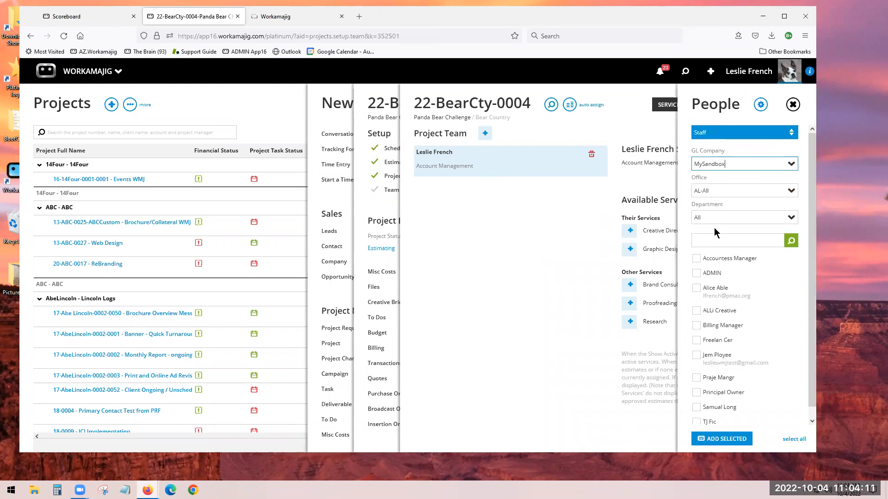
click(695, 290)
click(696, 311)
click(696, 341)
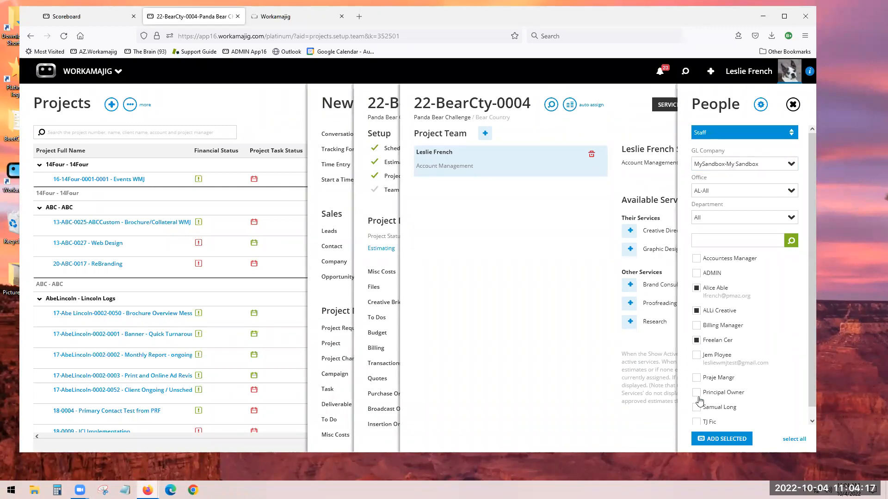
scroll(699, 410, down, 1)
click(698, 414)
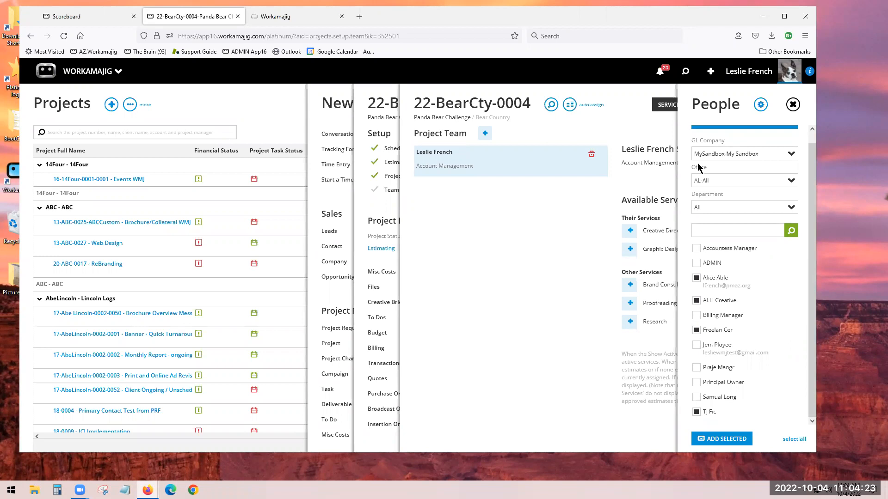
click(712, 438)
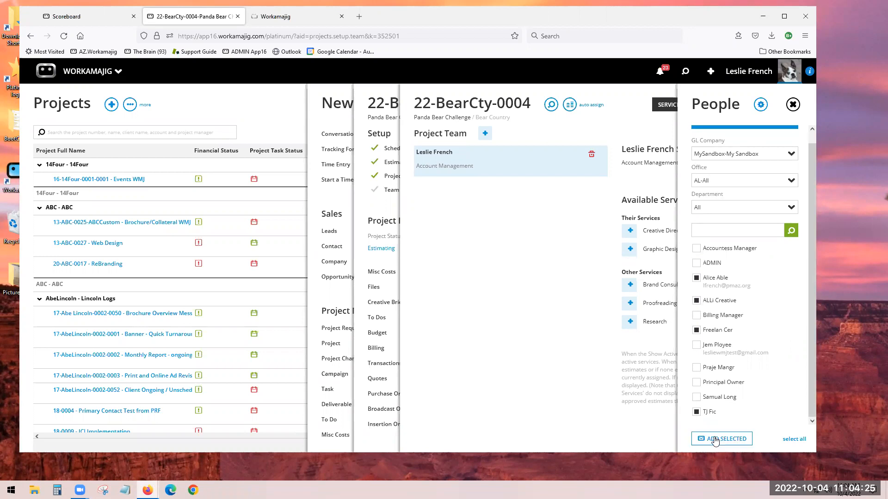
Check the predefined teams for people to add, keeping The A Team selected, and close the people list
click(745, 135)
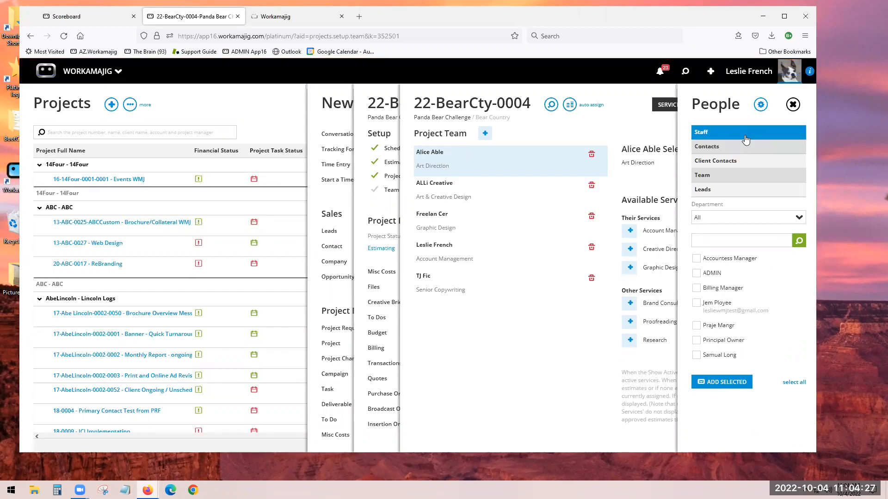
click(707, 176)
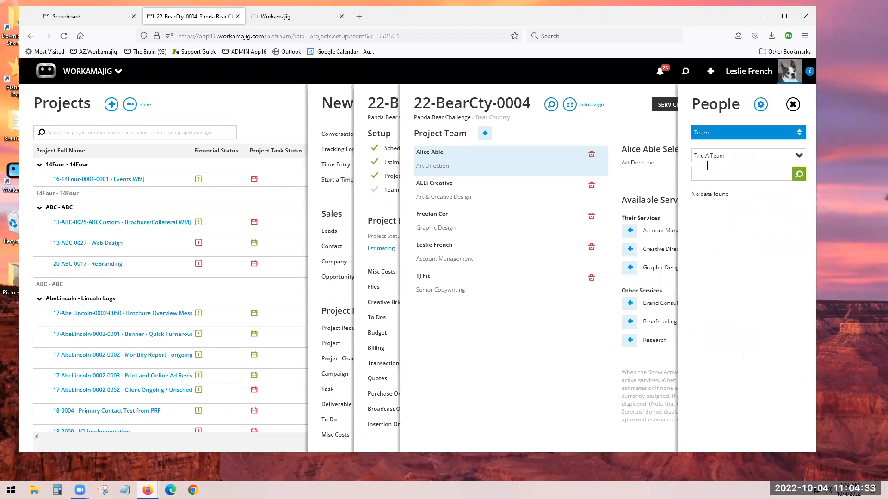
click(799, 157)
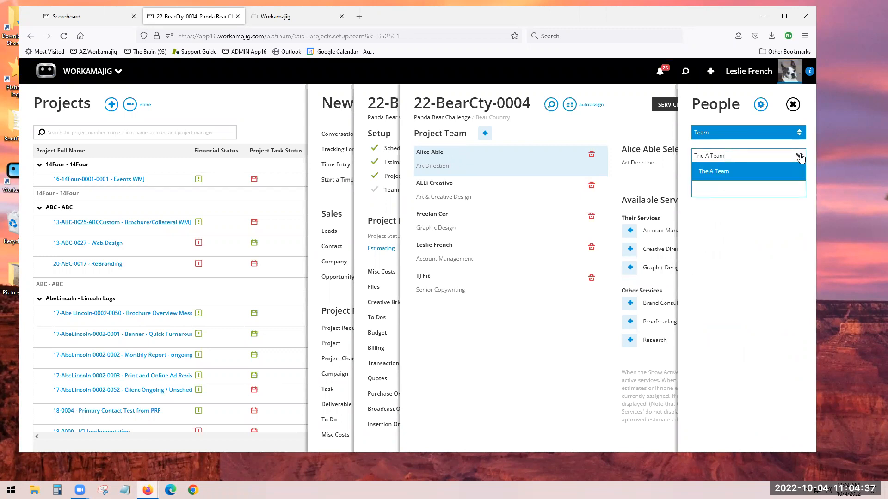
click(800, 157)
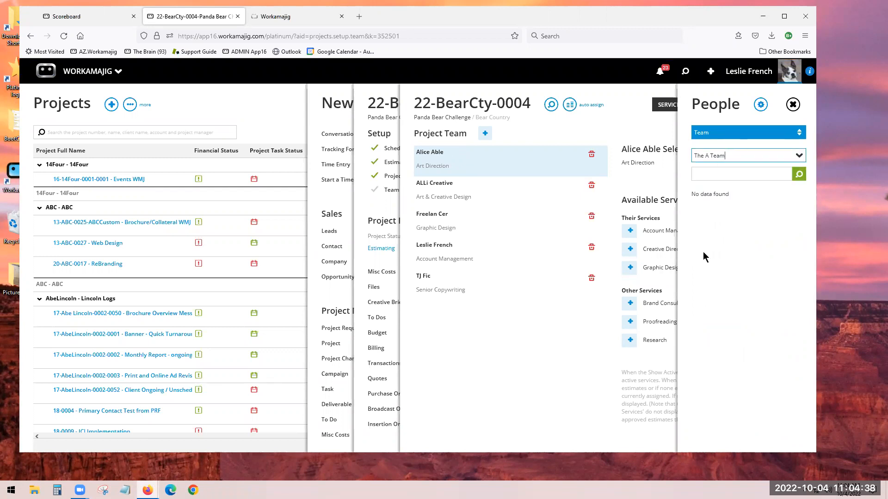
click(793, 104)
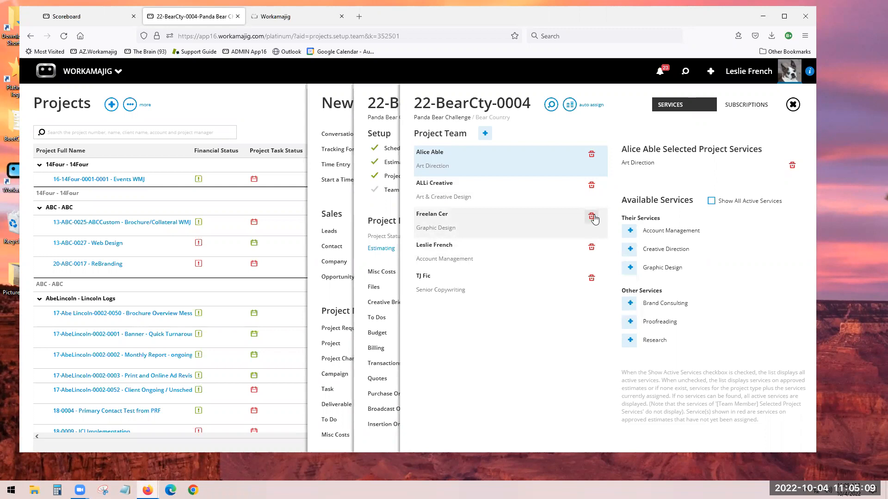
Remove the Graphic Design service from the freelancer on the project team, reload the page, and add the service back
click(431, 228)
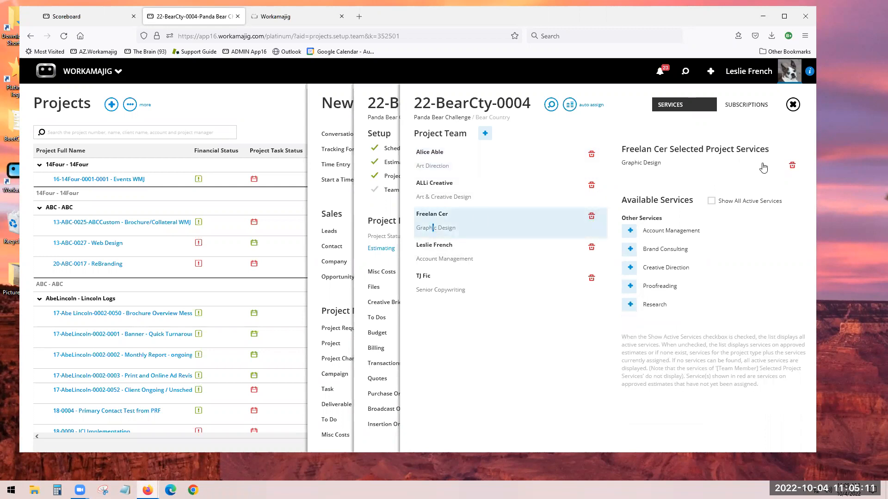
click(792, 166)
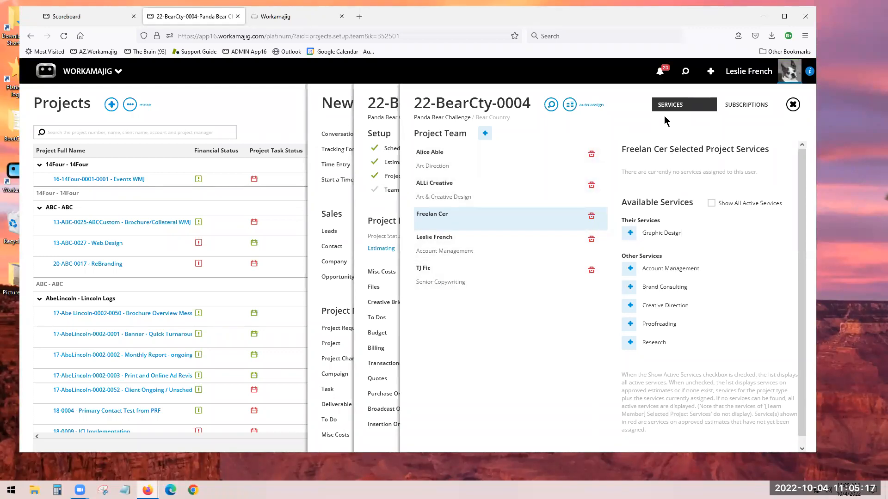
click(64, 36)
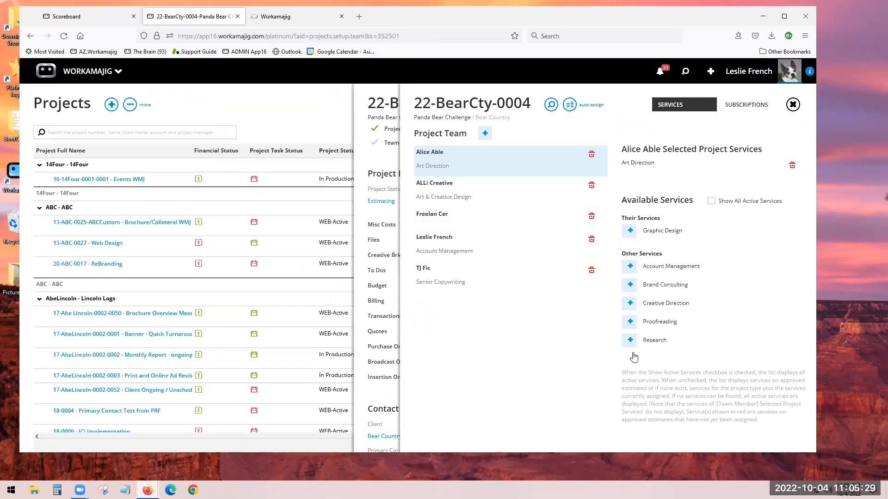
click(456, 227)
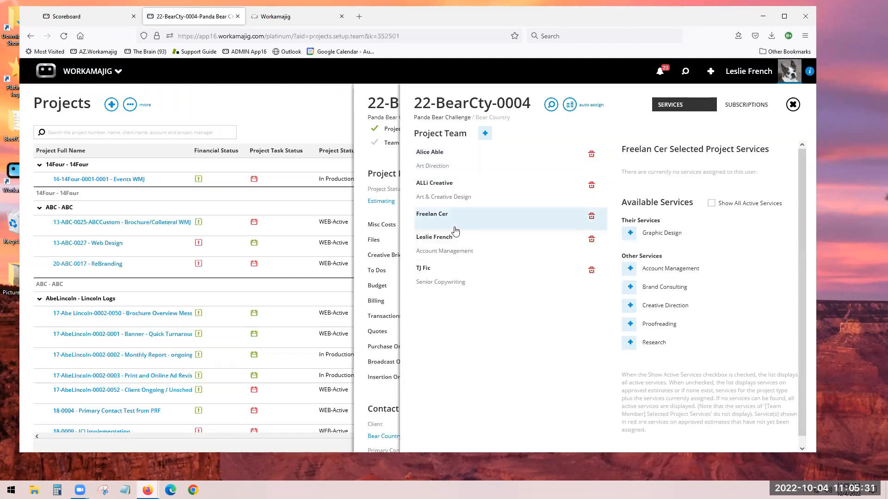
click(630, 233)
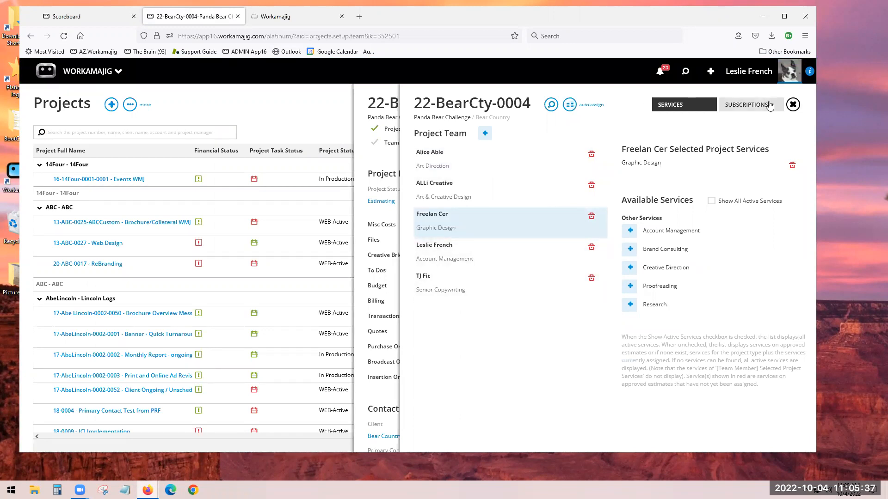
Return to the project, open its schedule, and show the task details for Creative Brief
click(792, 104)
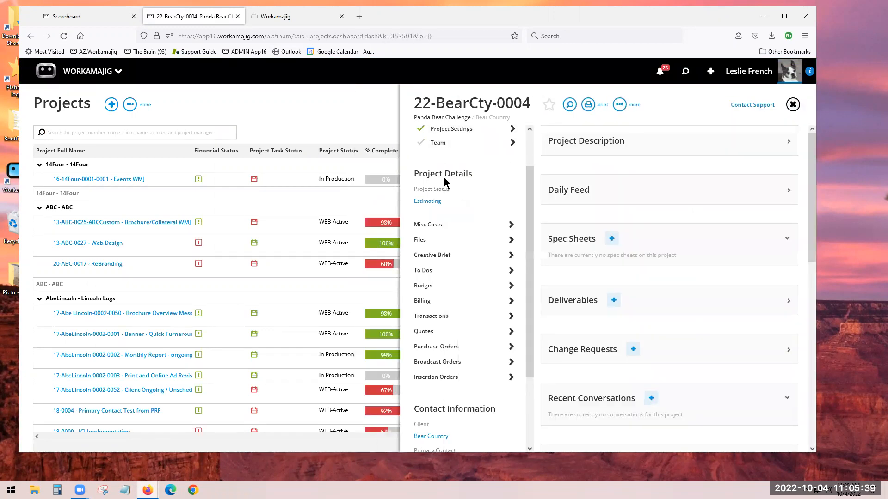
scroll(448, 165, up, 2)
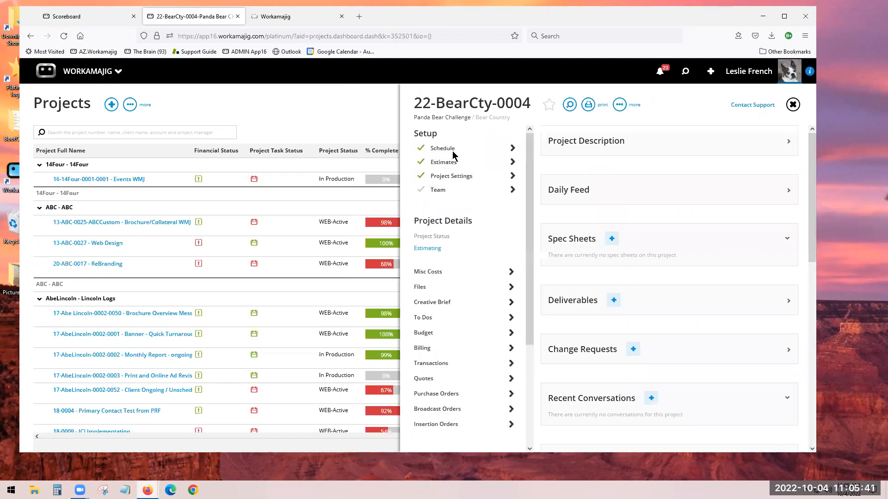
click(452, 154)
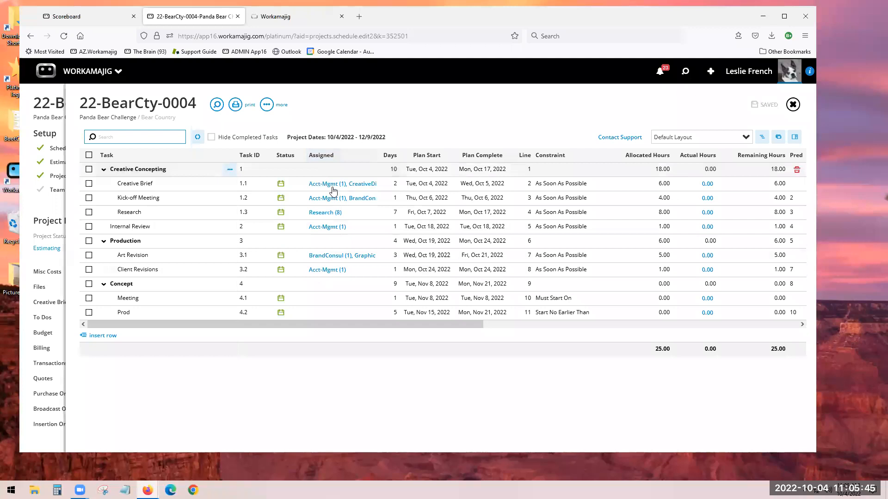
click(794, 137)
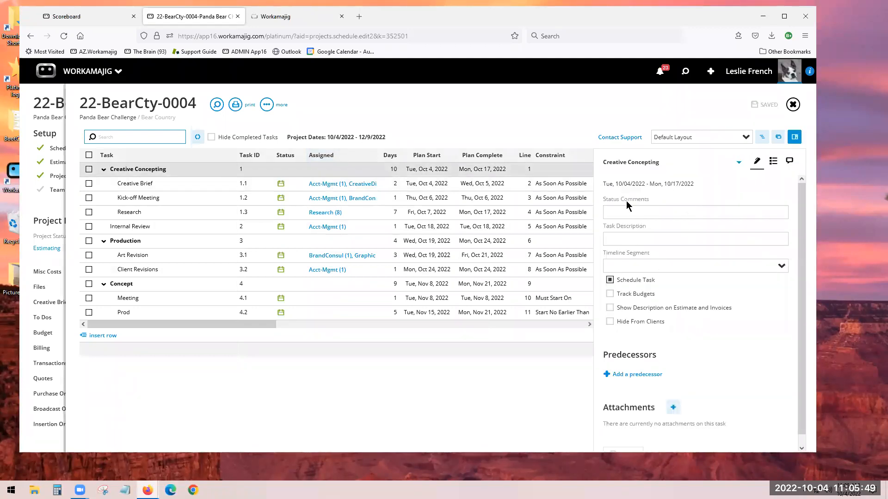
click(739, 164)
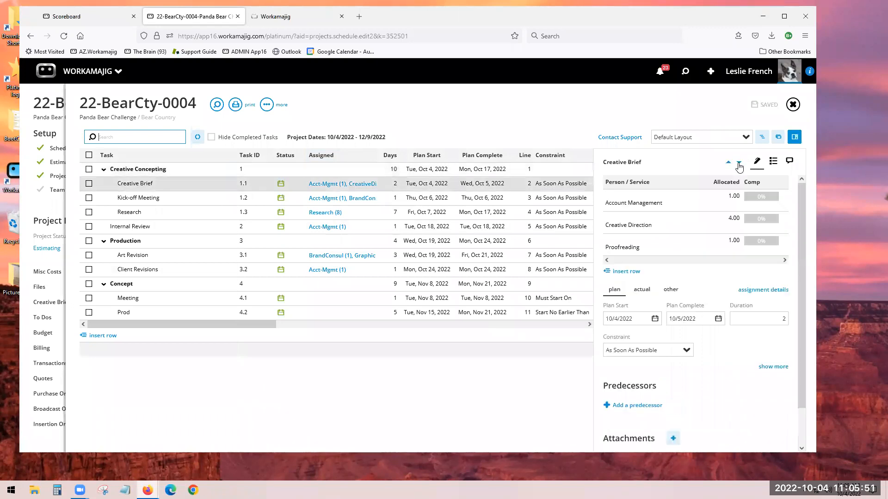
Assign the team's account manager to the Account Management service on Creative Brief, save, and close the schedule
click(621, 199)
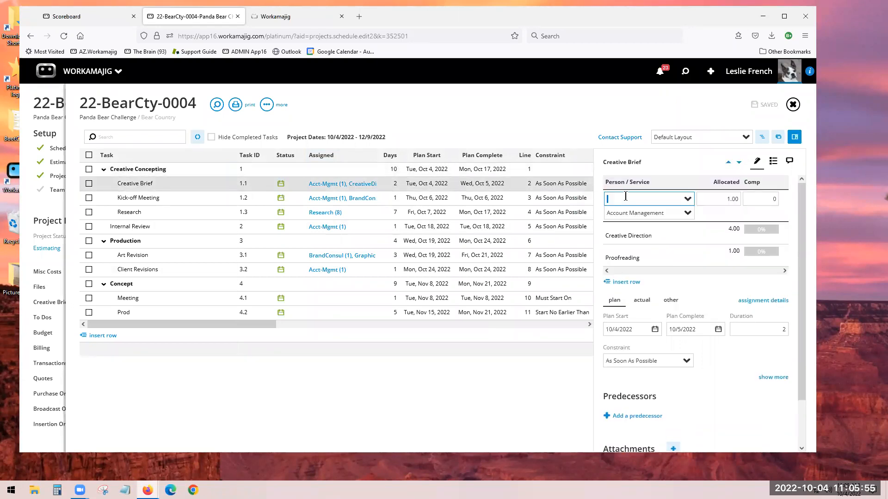
text(leslie)
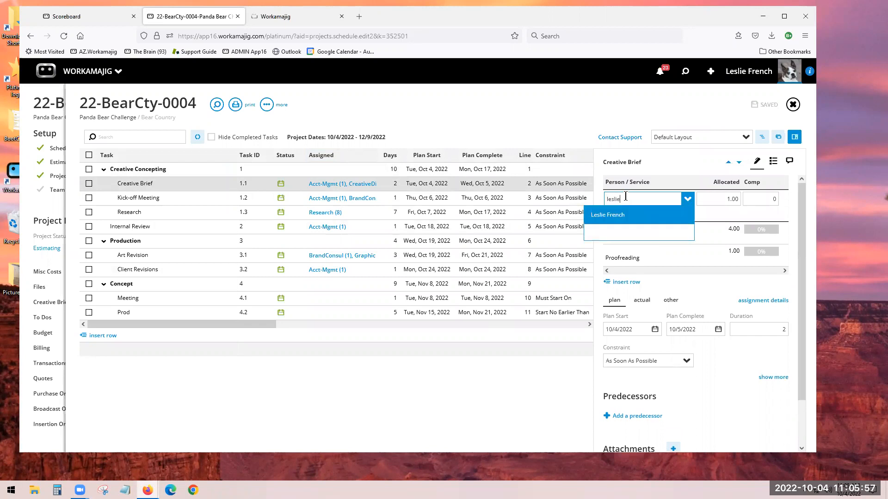
click(617, 214)
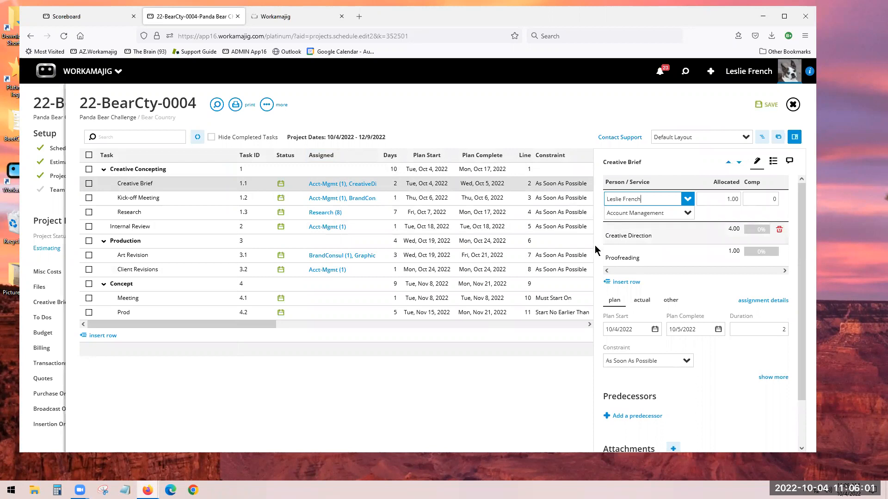
click(769, 108)
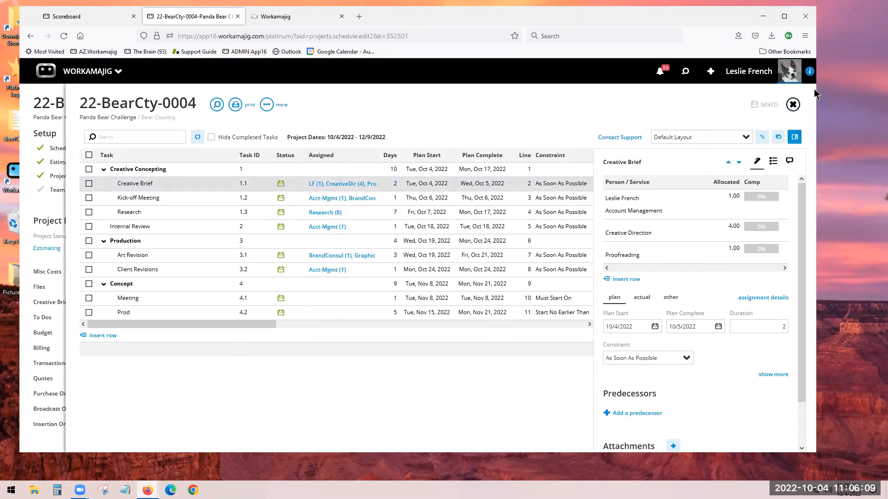
click(792, 104)
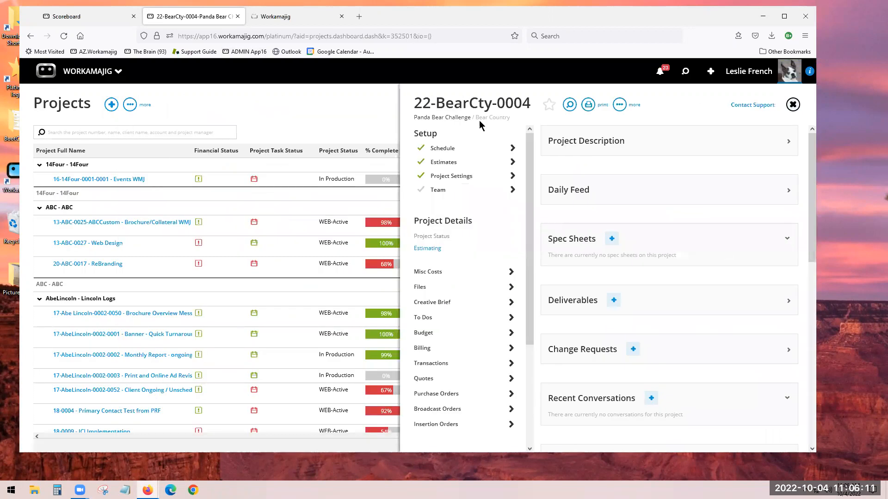
Auto-assign the project team to the schedule by pushing the estimated hours, save the schedule changes, and close the team
click(439, 193)
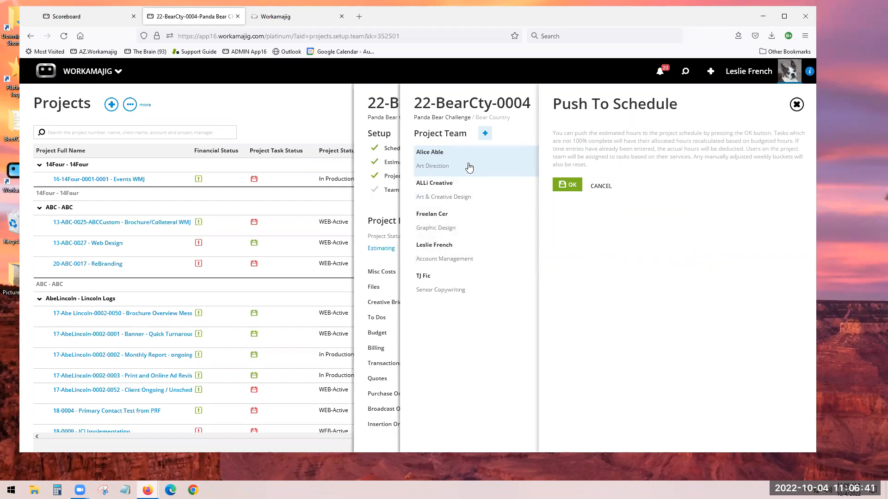
click(573, 185)
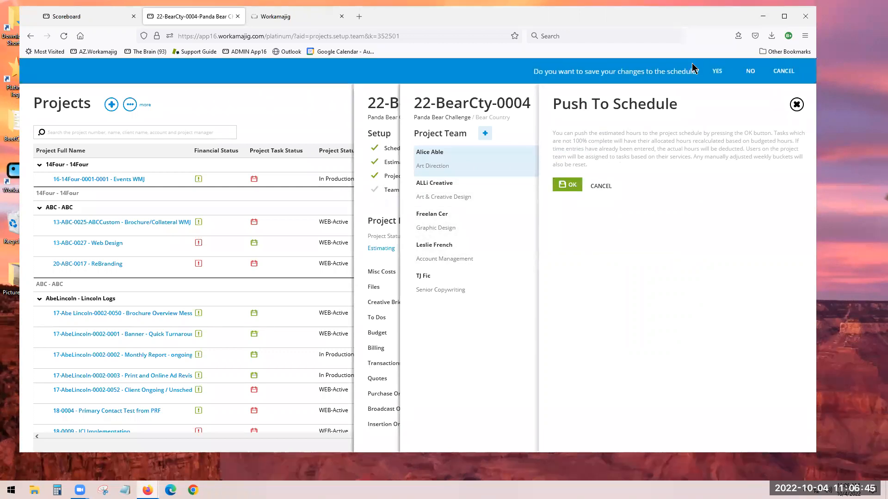
click(716, 72)
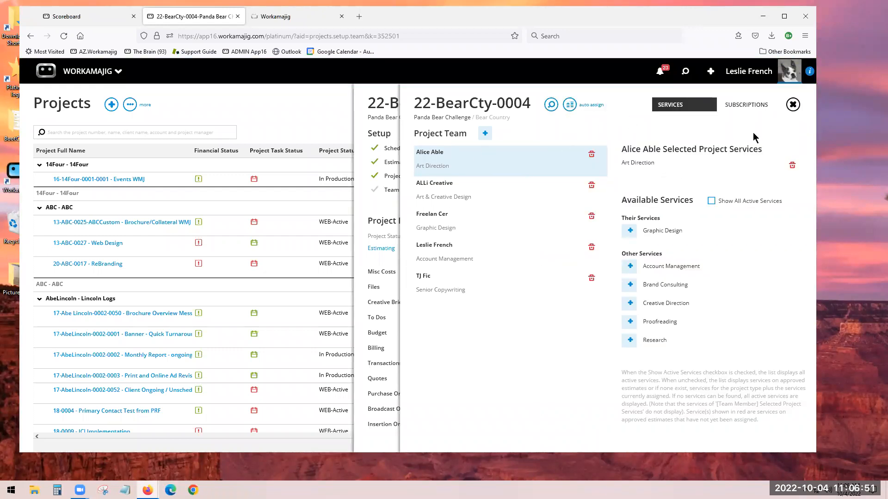
click(793, 105)
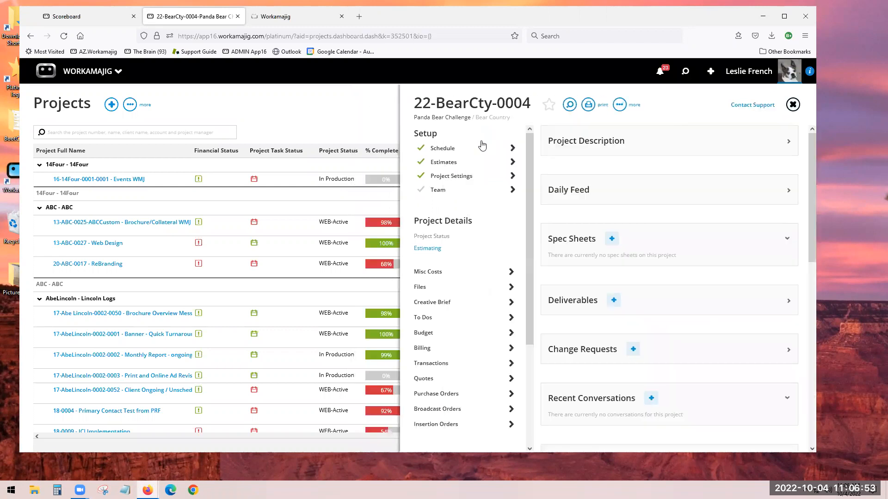
Reopen the schedule and review the people and services assigned to the Creative Brief, Kick-off Meeting, and Research tasks
click(456, 150)
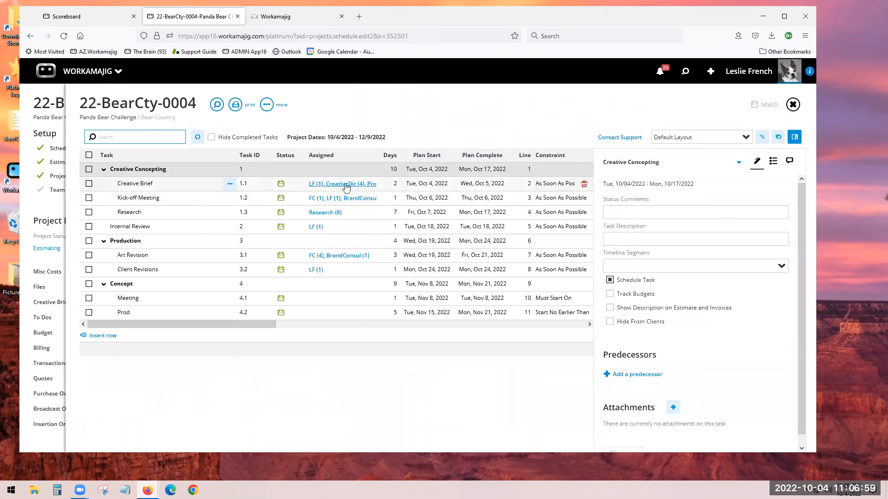
click(738, 163)
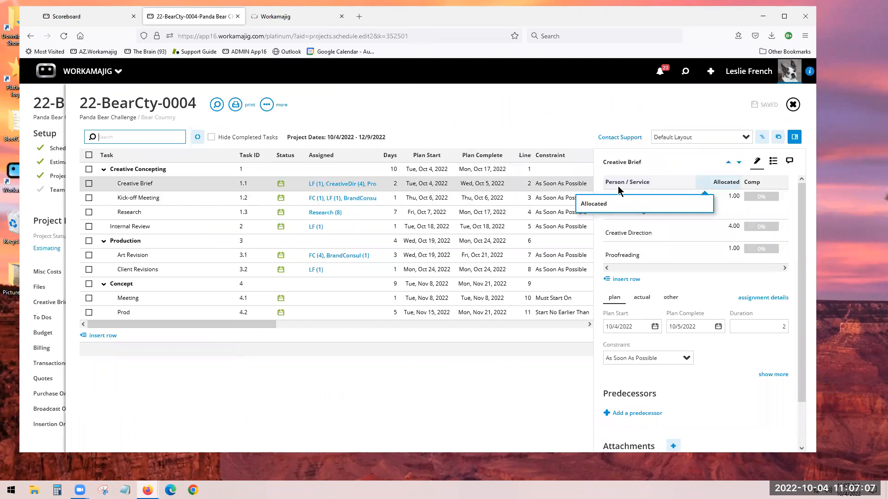
click(740, 163)
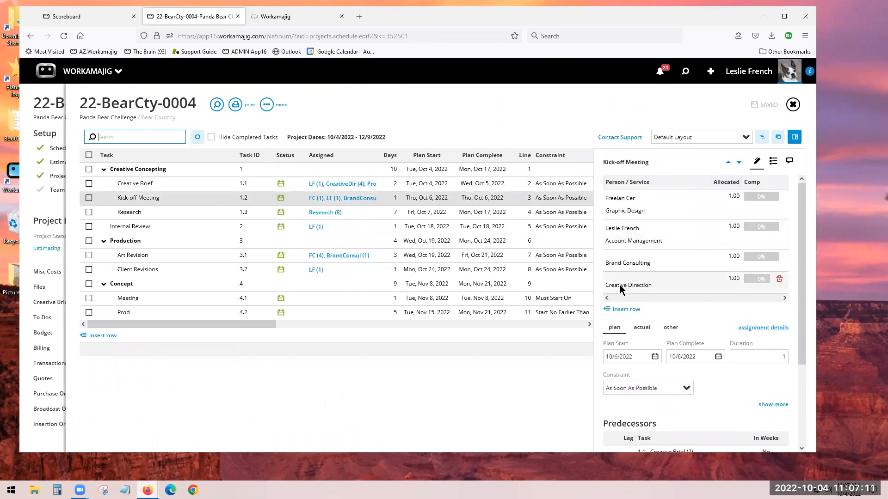
click(739, 163)
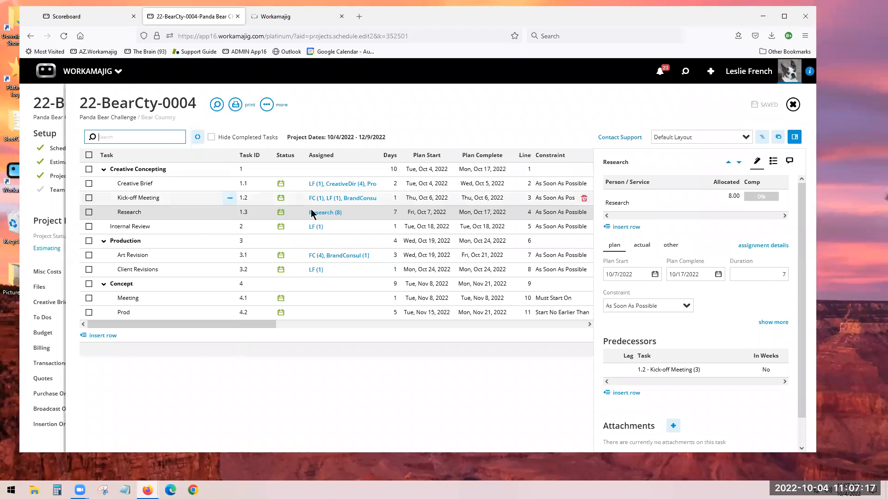
Close the schedule and, in the project team, add Brand Consulting to the Art Direction member and Graphic Design to the Art & Creative Design member
click(793, 105)
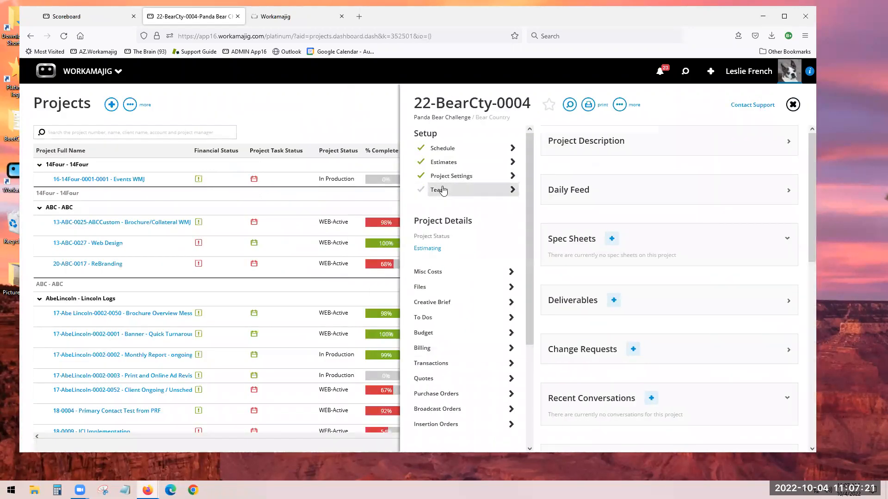
click(442, 187)
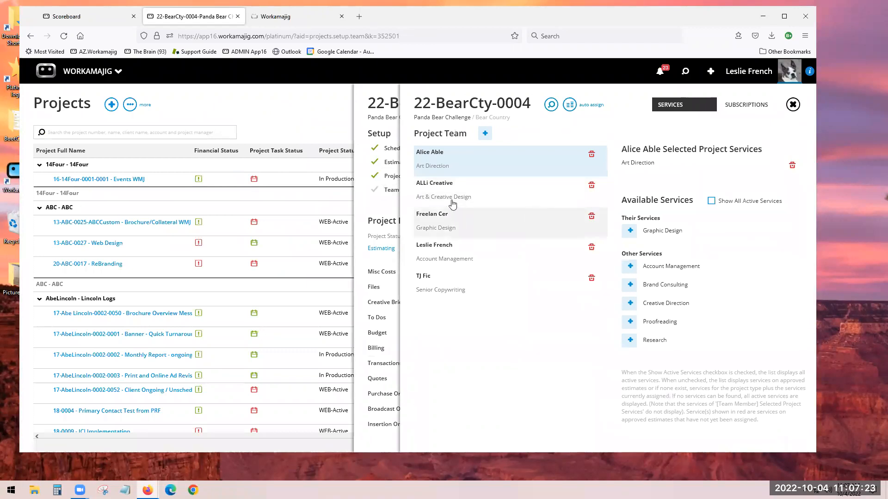
click(629, 289)
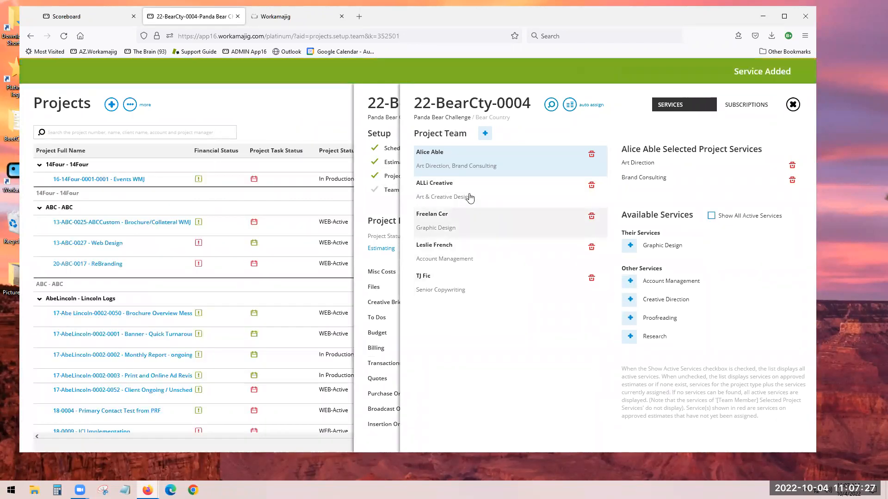
click(470, 198)
click(630, 288)
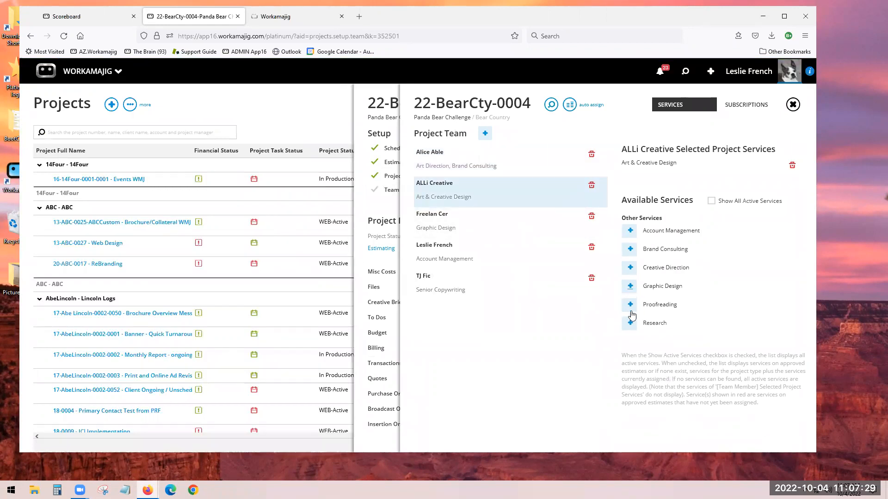
click(483, 232)
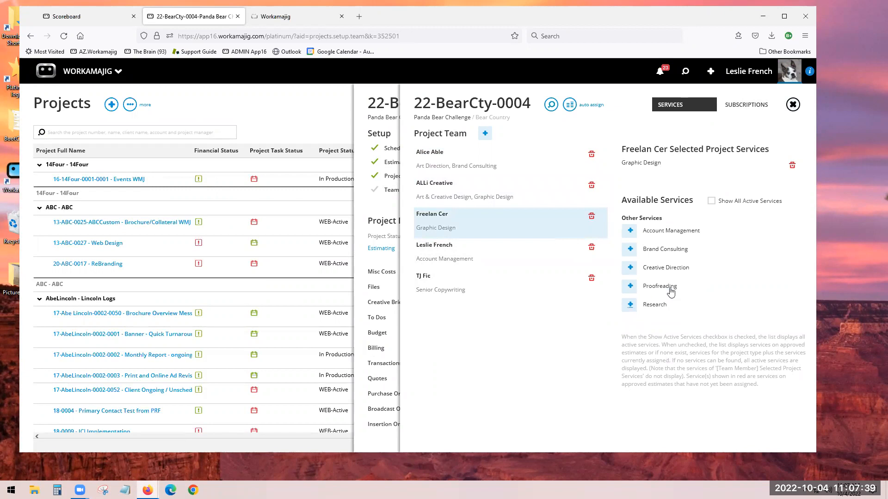
click(792, 105)
Open the Panda Bear Challenge estimate, approve it without comments, and return to the project
click(459, 164)
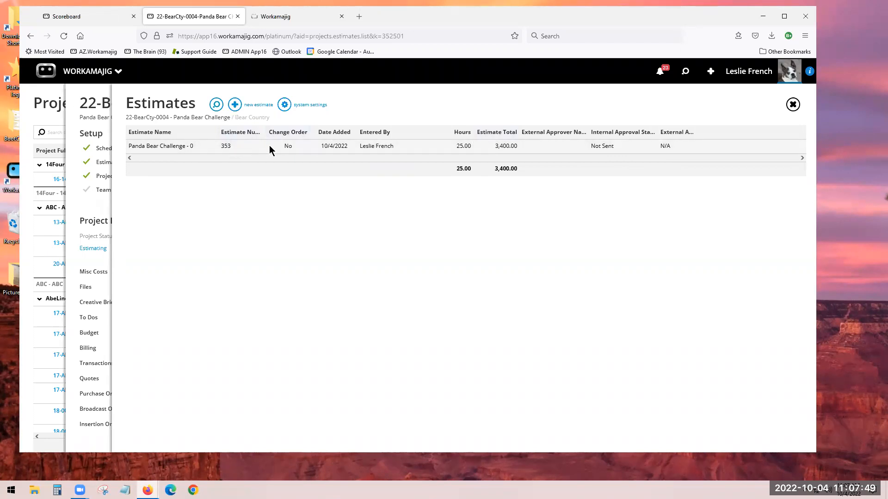
click(497, 149)
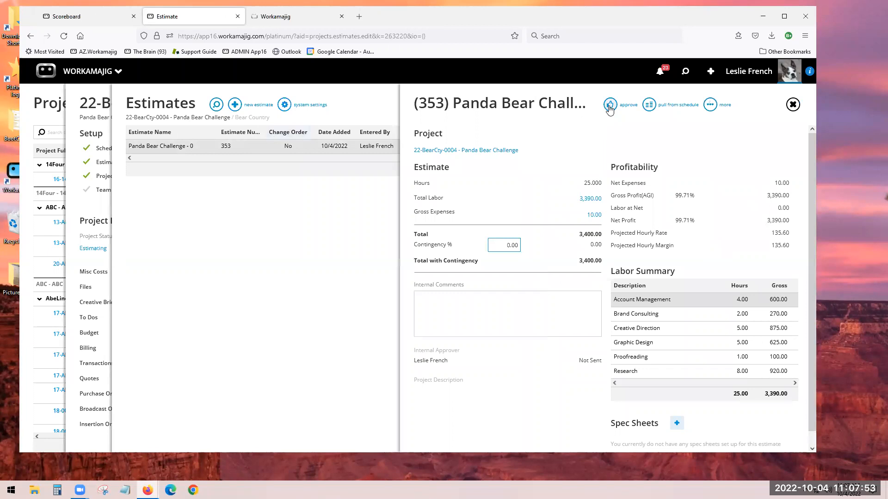
click(610, 106)
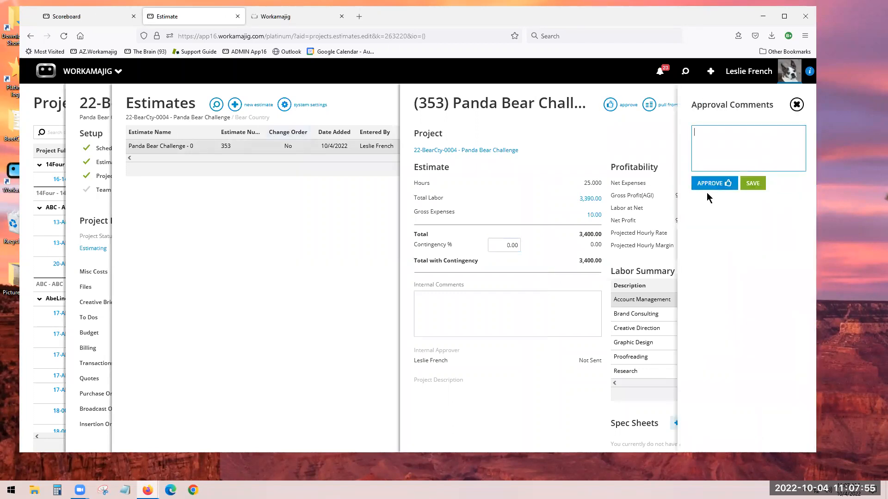
click(713, 184)
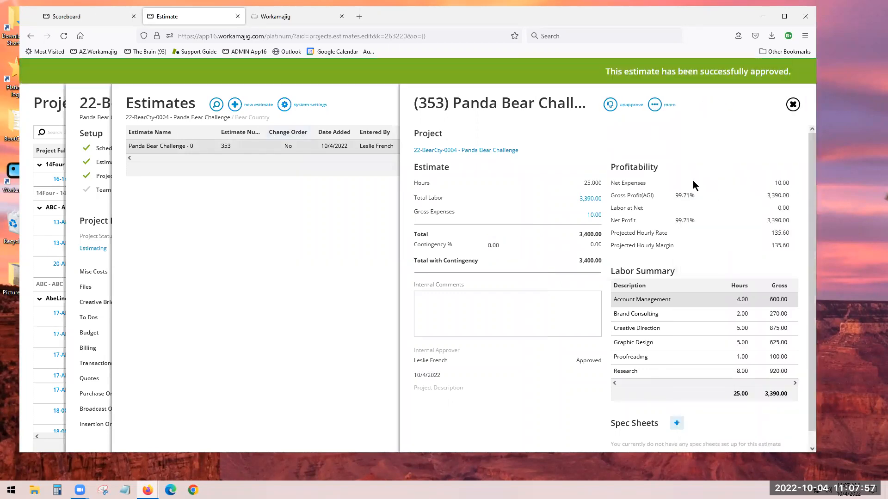
click(793, 105)
click(793, 105)
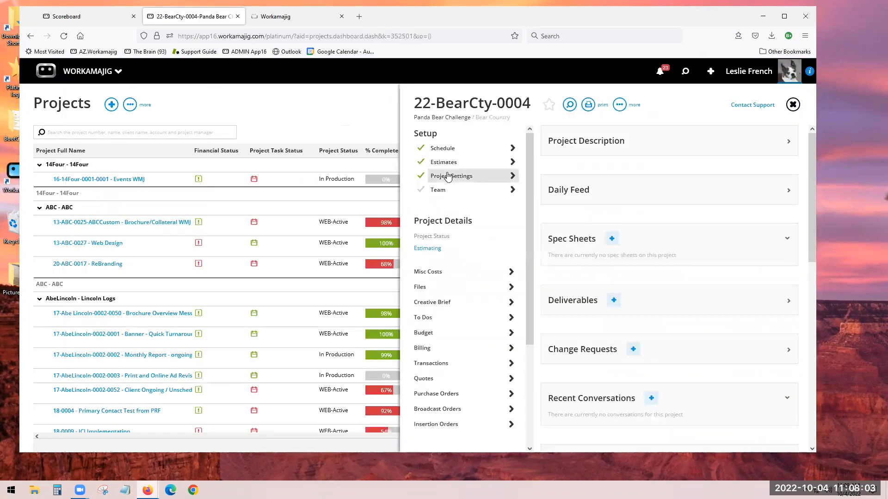
In the project team, add the Proofreading service to the Senior Copywriting member and Research to the Account Management member
click(447, 190)
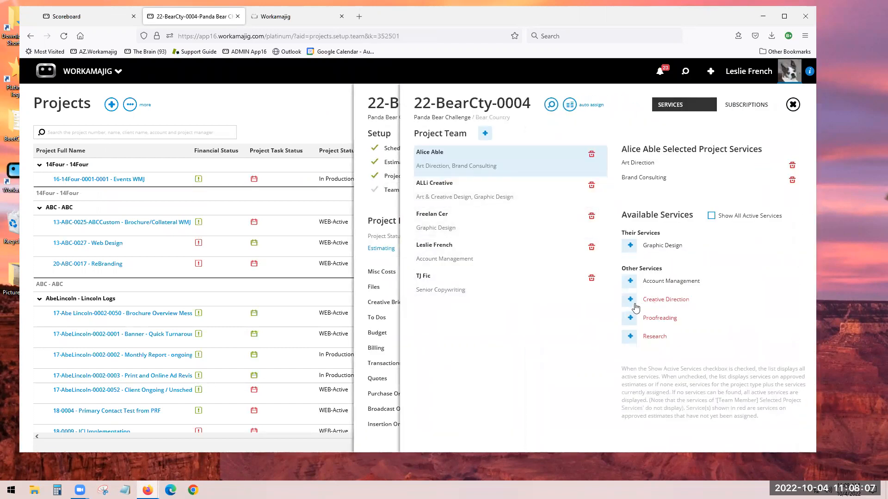
click(457, 289)
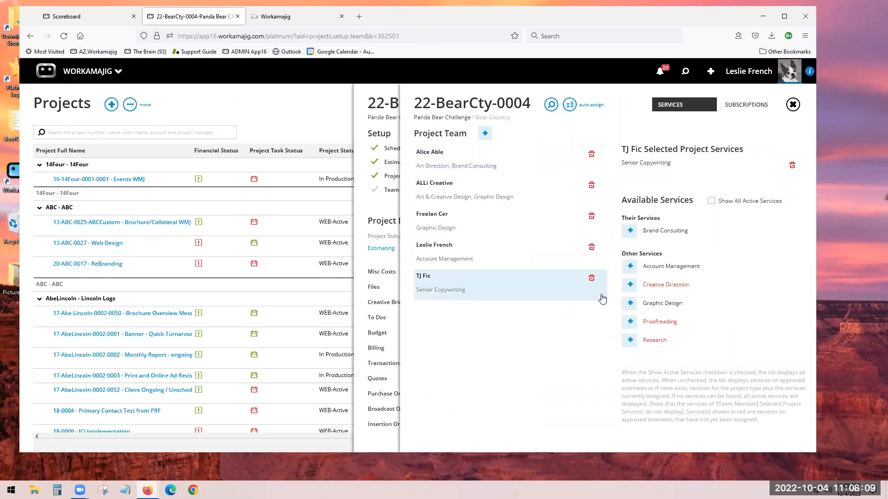
click(629, 323)
click(478, 258)
click(630, 322)
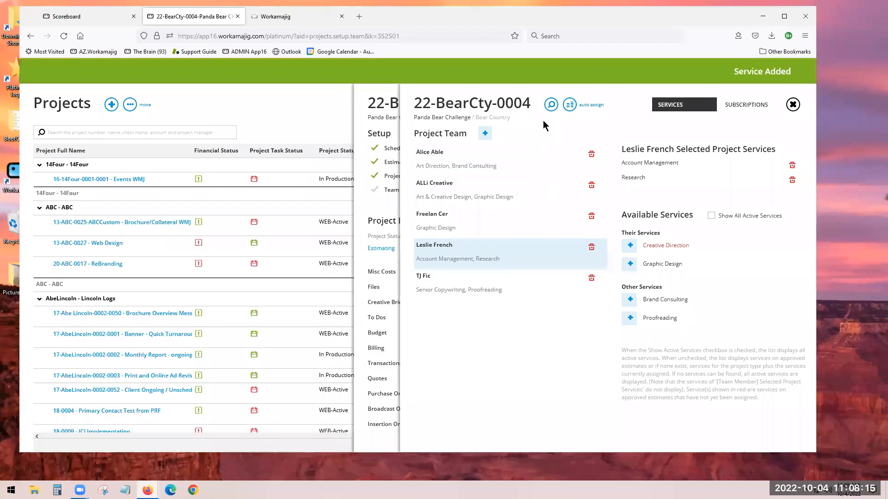
Auto-assign the updated team by pushing the estimated hours to the schedule, and return to the project
click(569, 104)
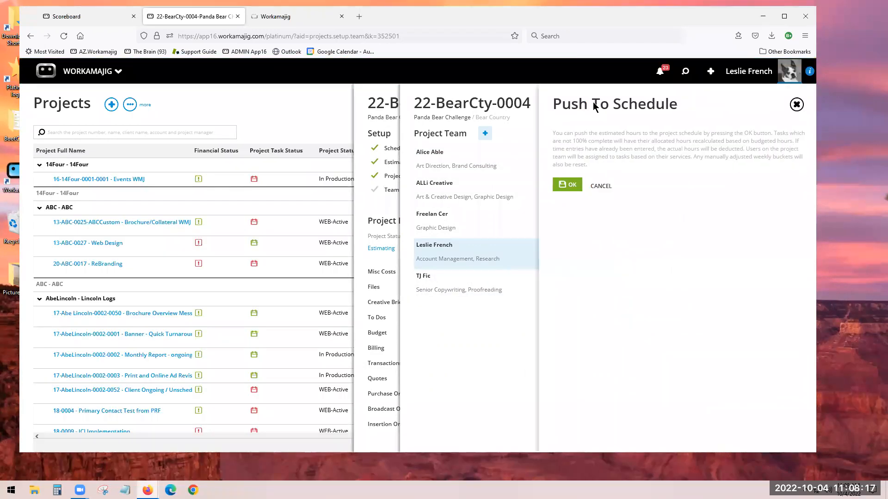
click(568, 185)
click(717, 72)
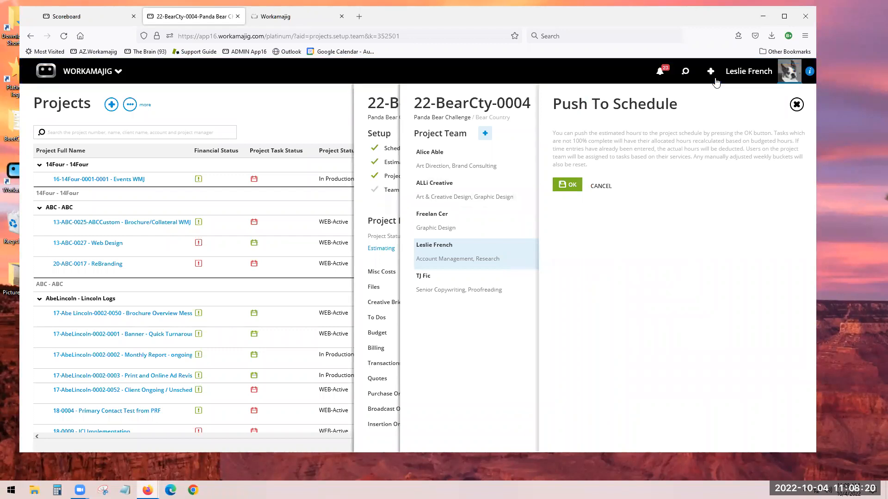
click(792, 106)
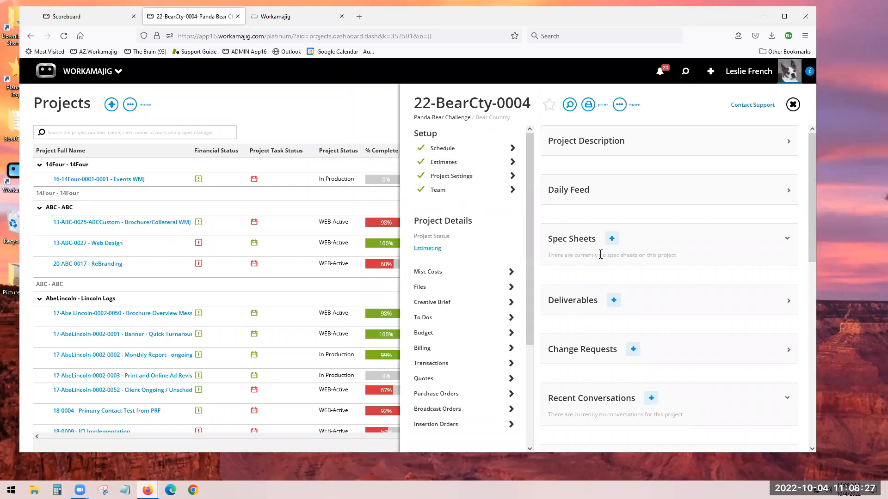
Set the Panda Bear Challenge project's status to In Production
click(427, 249)
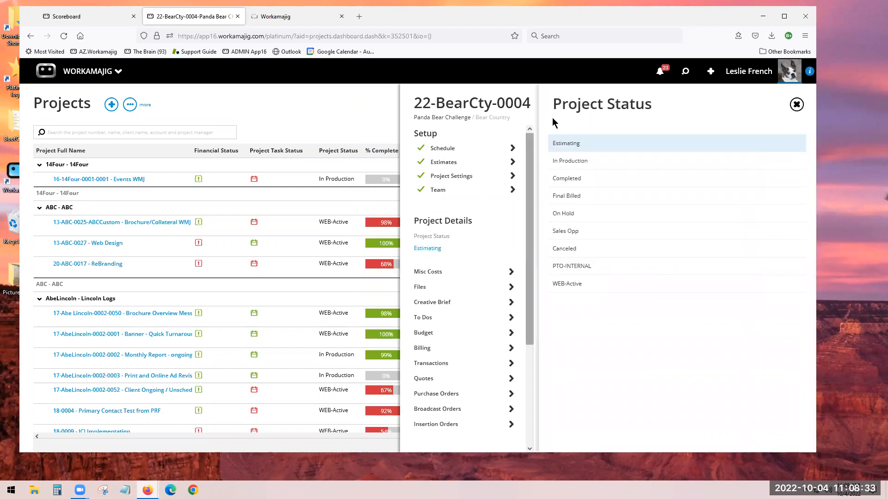
click(572, 162)
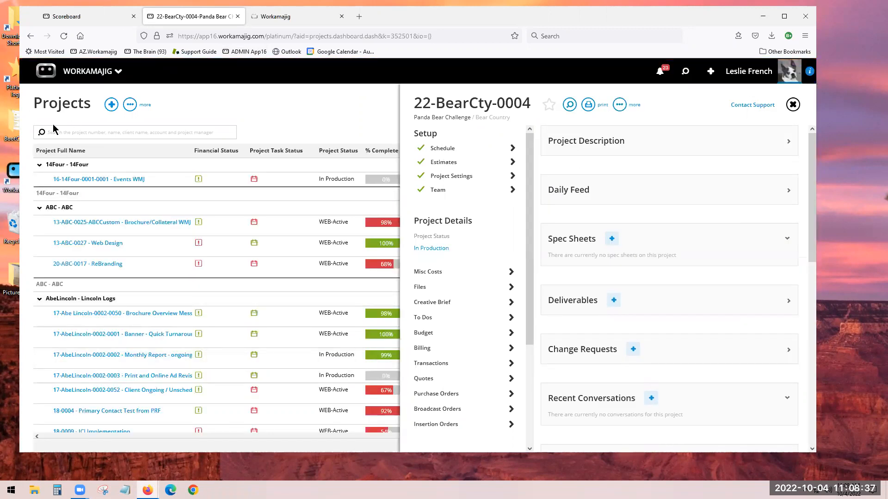
Search the Projects list for "bear" to check the project among the client's active projects, and clear the search
click(86, 132)
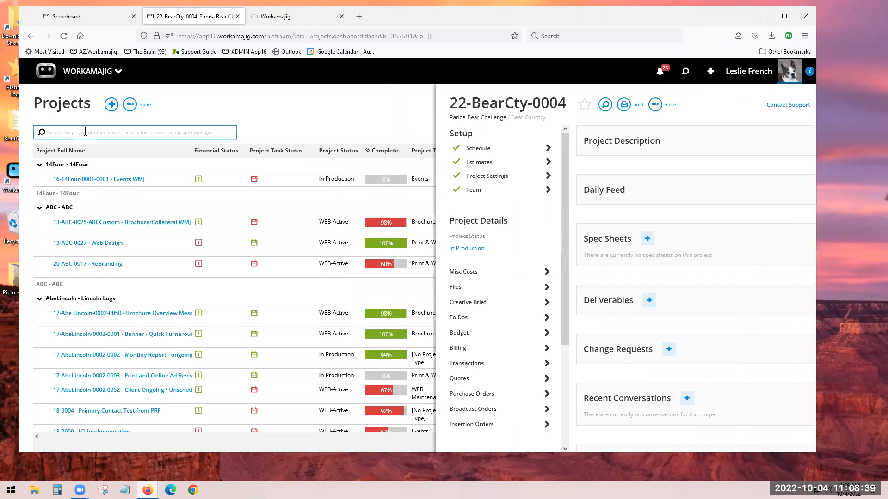
text(be)
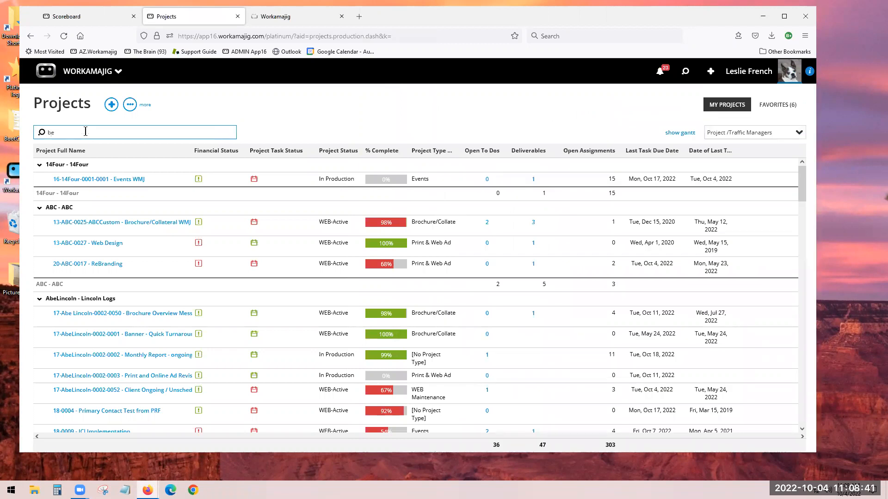
text(ar)
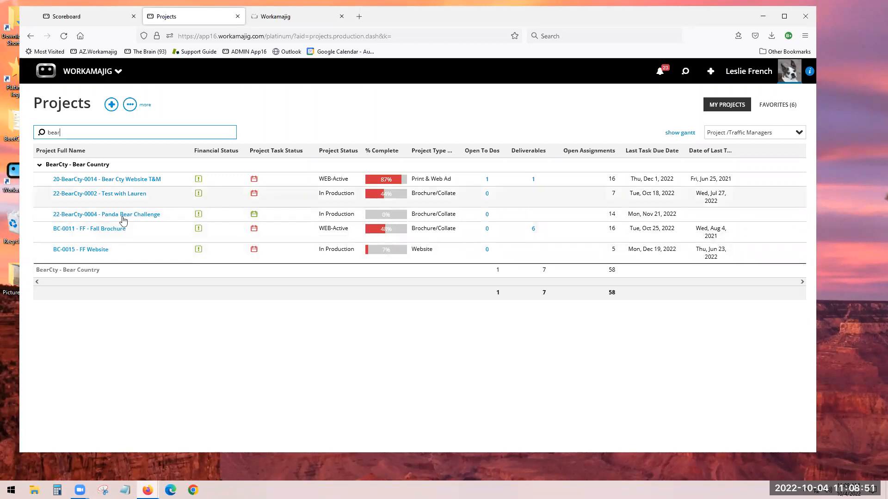
double_click(63, 134)
key(BackSpace)
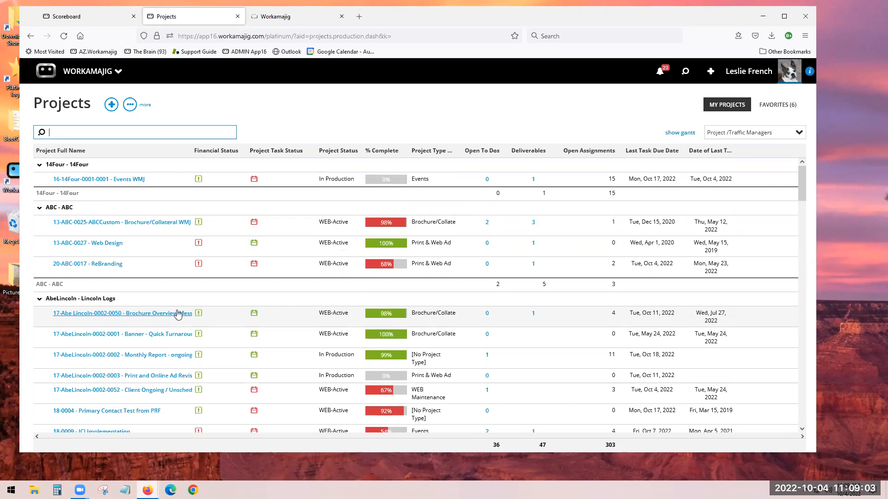
Open the All Projects view from the project manager's Today page and clear its existing search term 0012
click(88, 74)
click(244, 122)
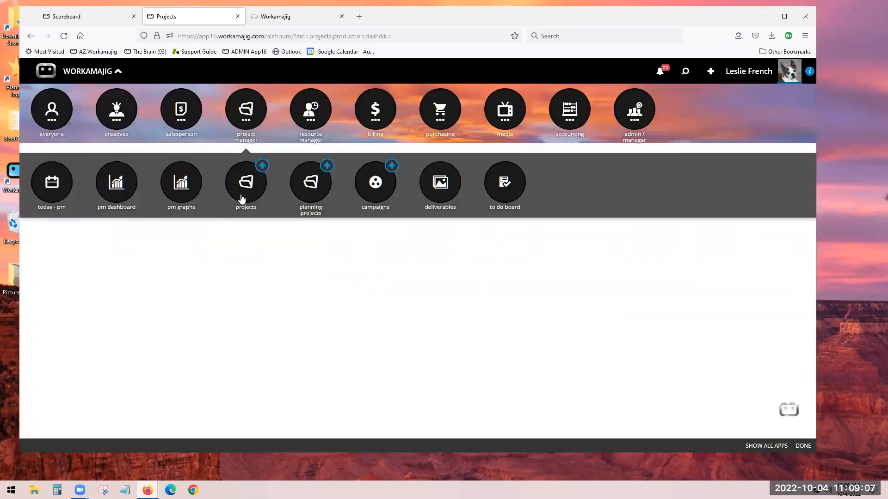
click(53, 190)
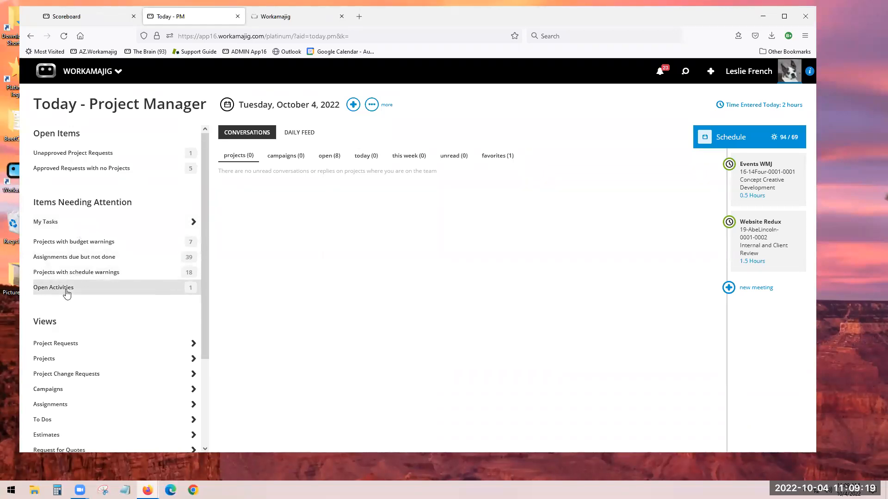
click(61, 360)
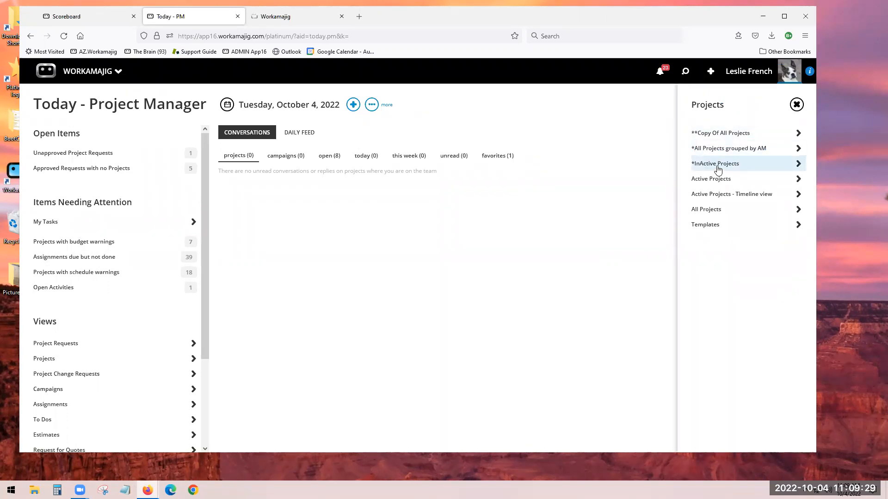
click(709, 211)
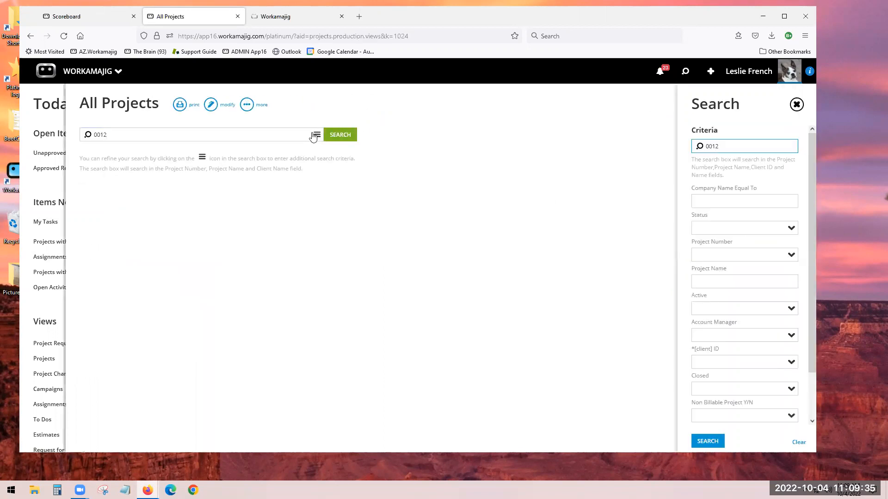
click(316, 134)
click(317, 137)
drag(143, 133, 69, 110)
key(BackSpace)
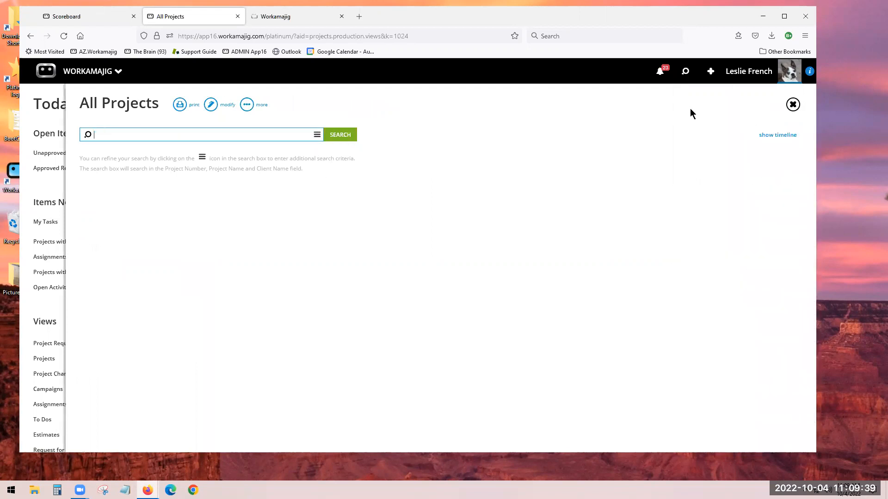
Search All Projects by the client ID AbeLincoln, and close the search criteria and the view
click(317, 135)
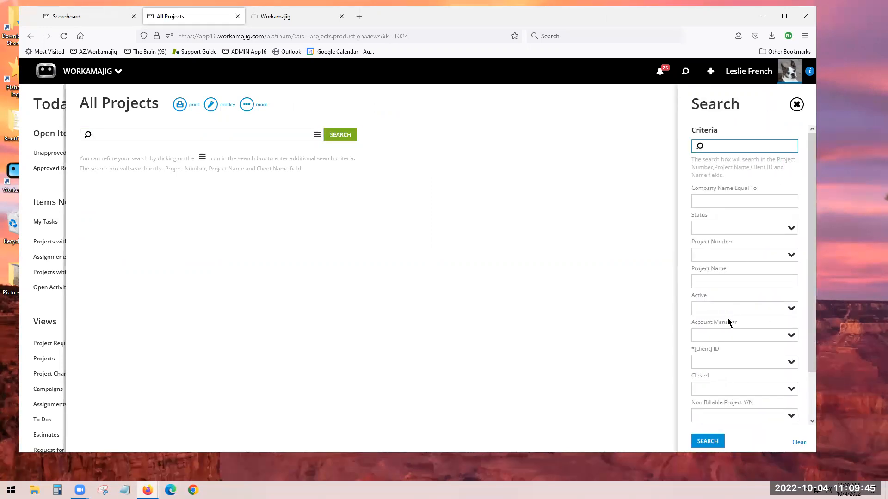
click(720, 360)
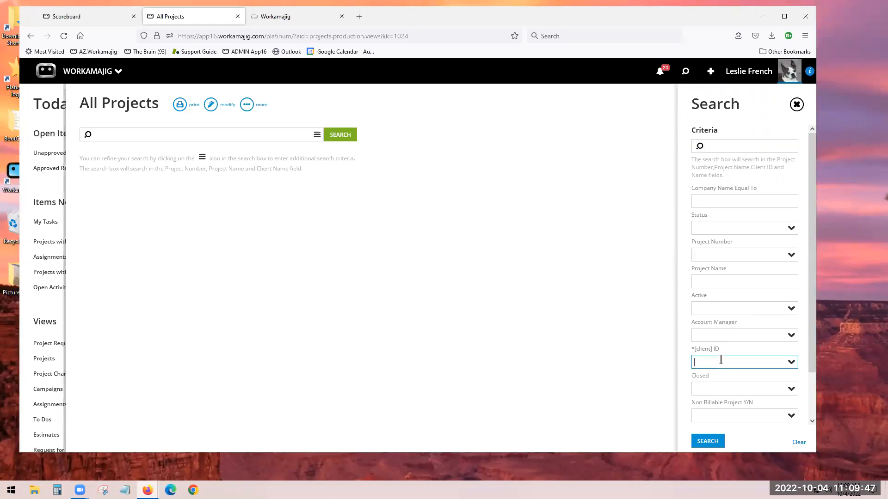
text(be)
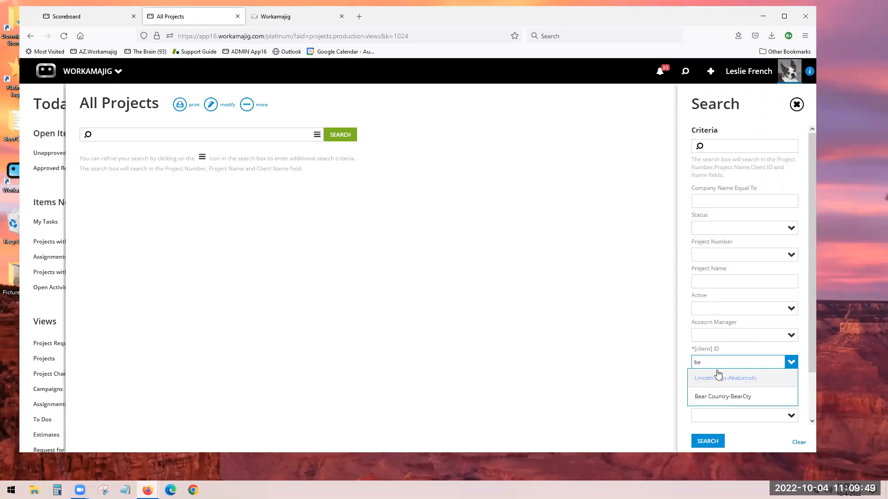
key(Return)
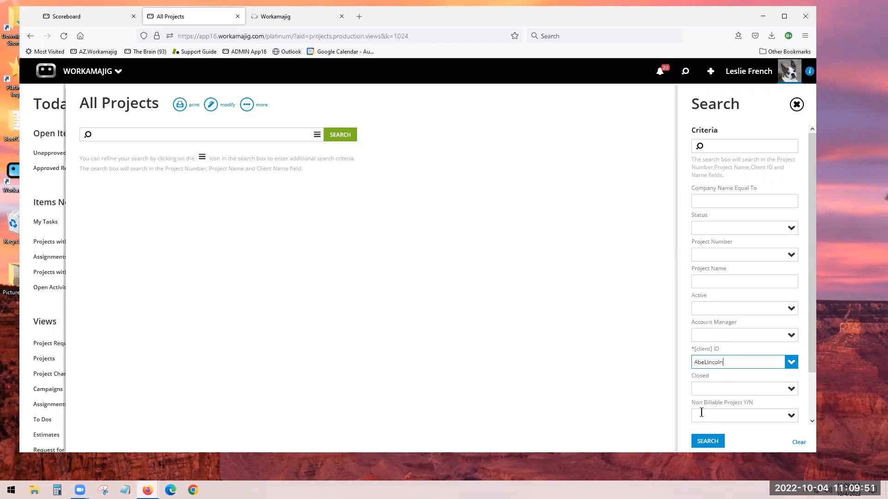
click(701, 441)
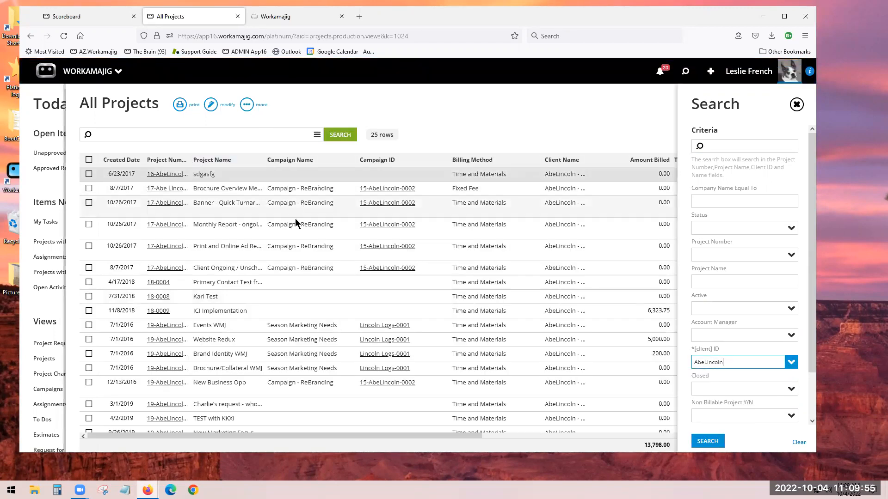
click(796, 106)
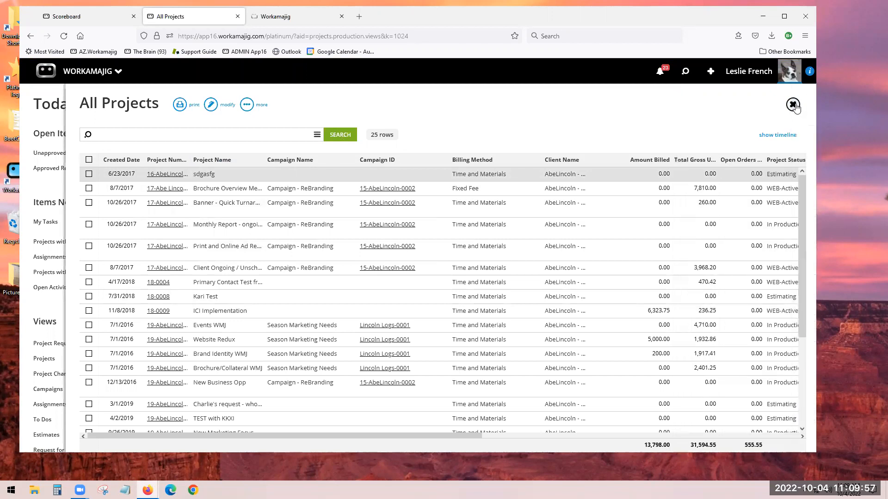
click(796, 106)
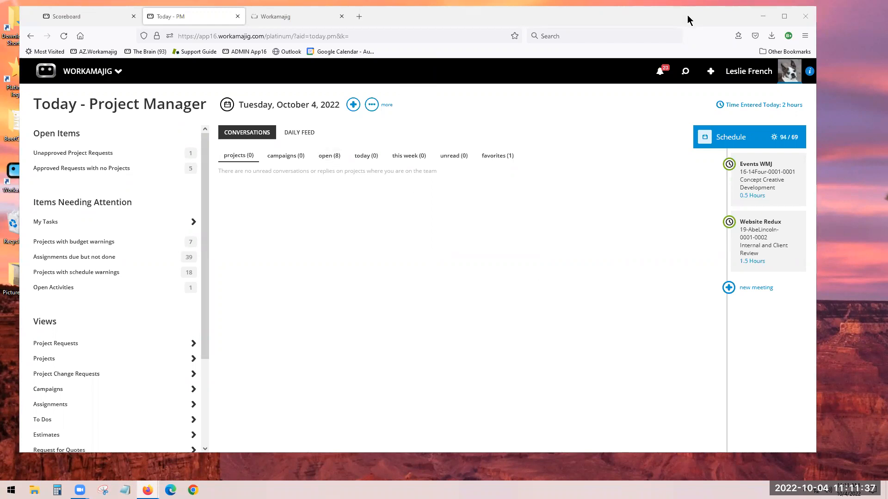
Reposition the browser window and switch to the Workamajig support site
drag(687, 14, 693, 39)
click(287, 41)
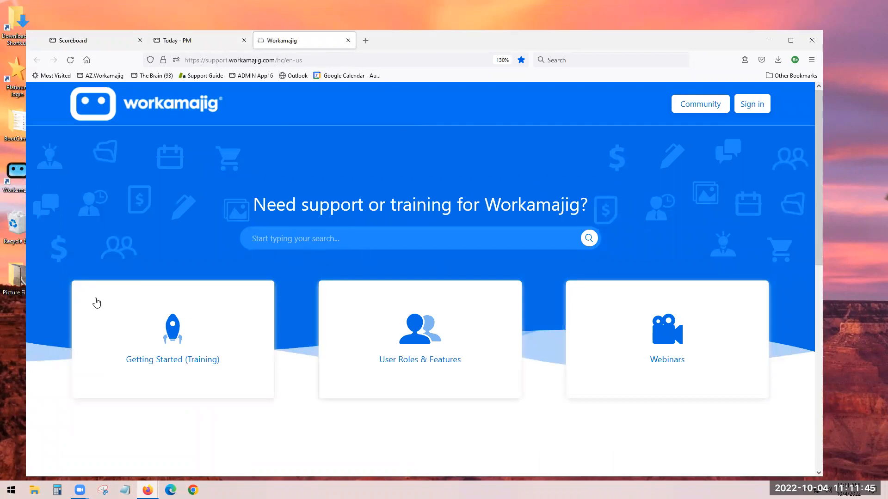
Open the Project Manager section under User Roles & Features and look through its guides, videos and page articles
click(460, 342)
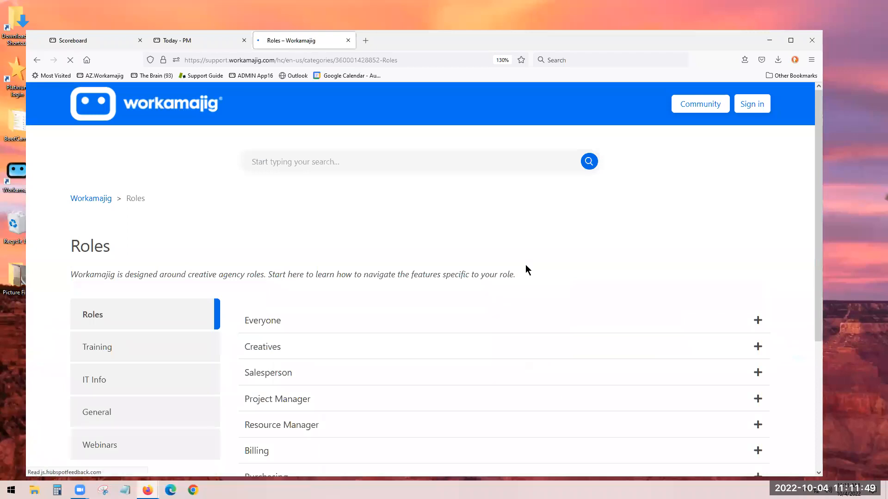
scroll(525, 270, down, 1)
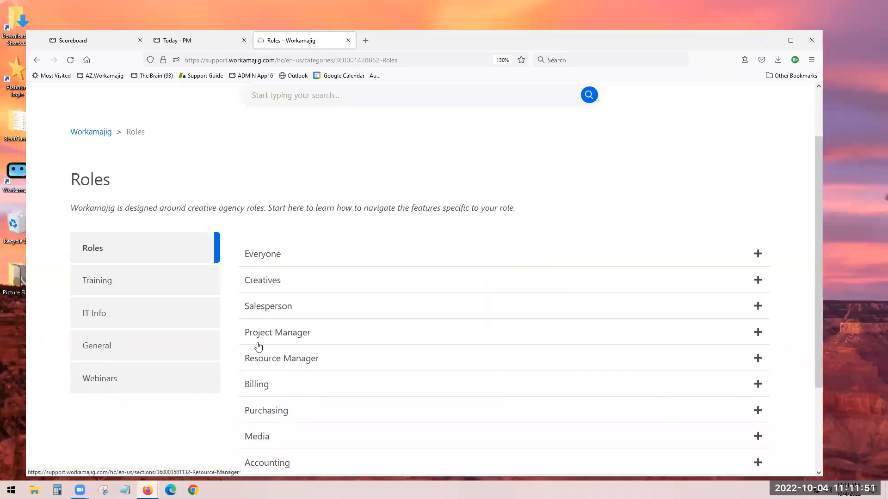
click(281, 334)
scroll(476, 317, down, 2)
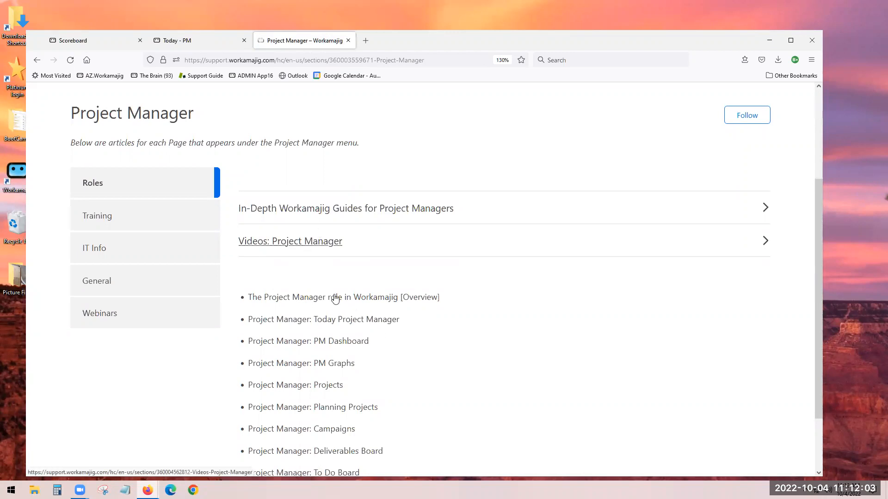
scroll(335, 351, down, 3)
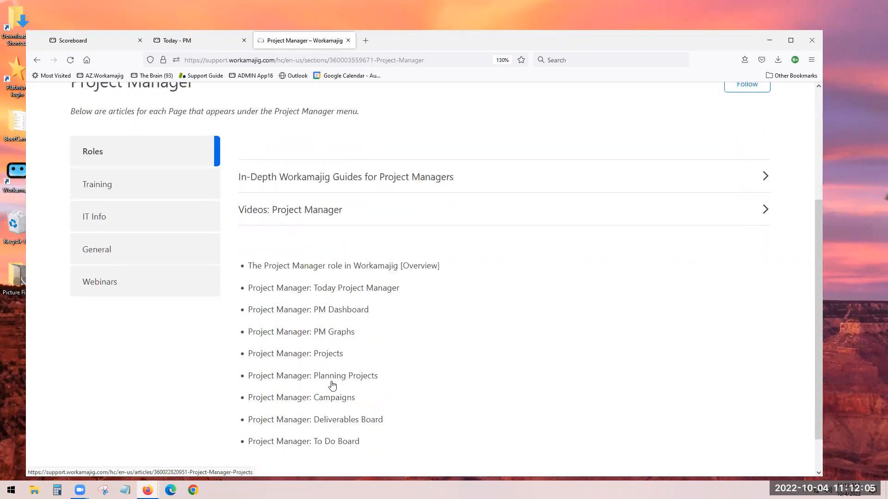
scroll(332, 352, up, 3)
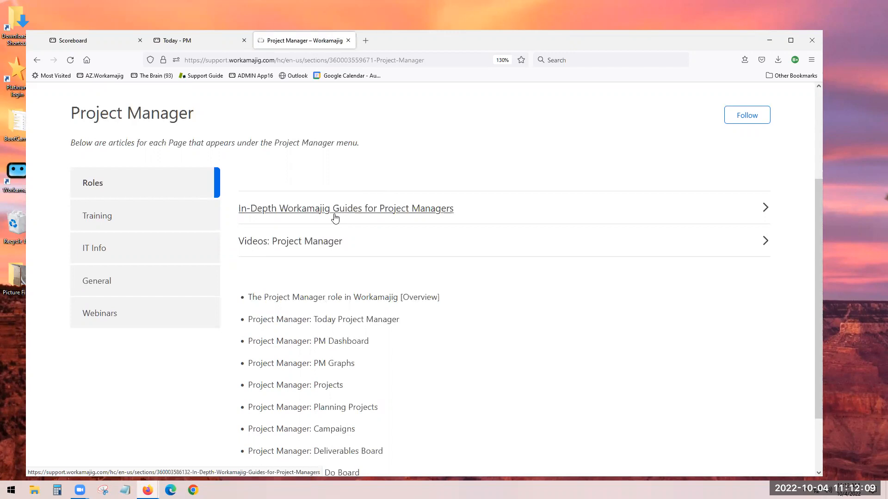
Browse the 2022 Webinars list in the support site's Webinars category, and return to the project manager's Today page in Workamajig
click(101, 313)
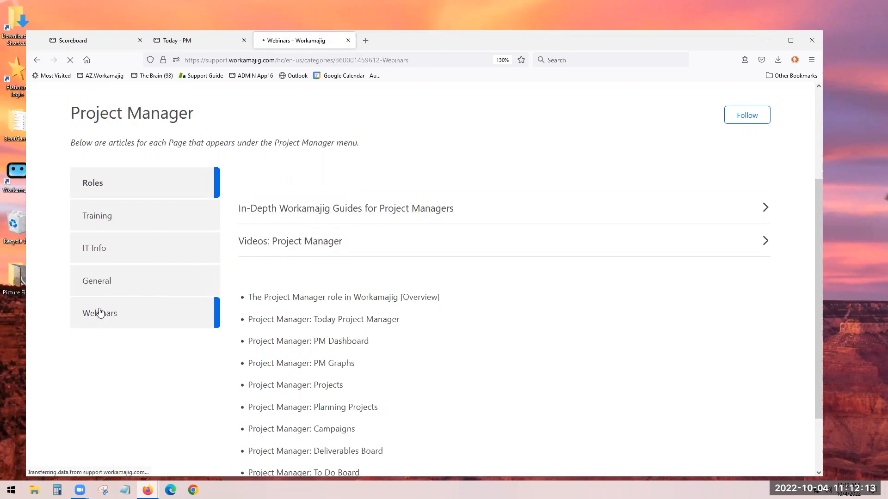
click(277, 322)
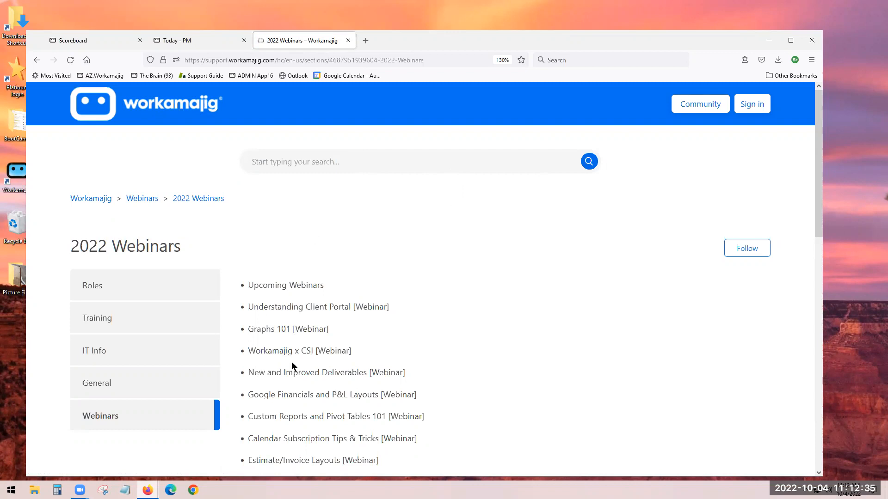
scroll(319, 407, down, 3)
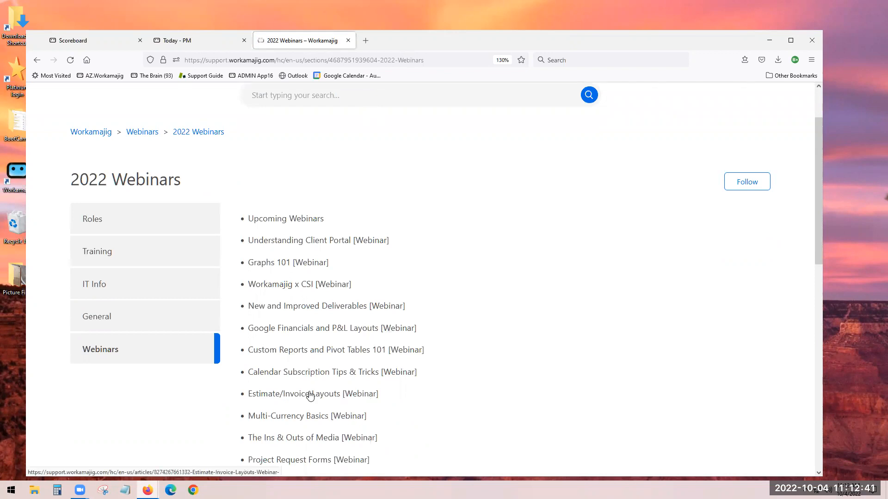
scroll(309, 399, down, 2)
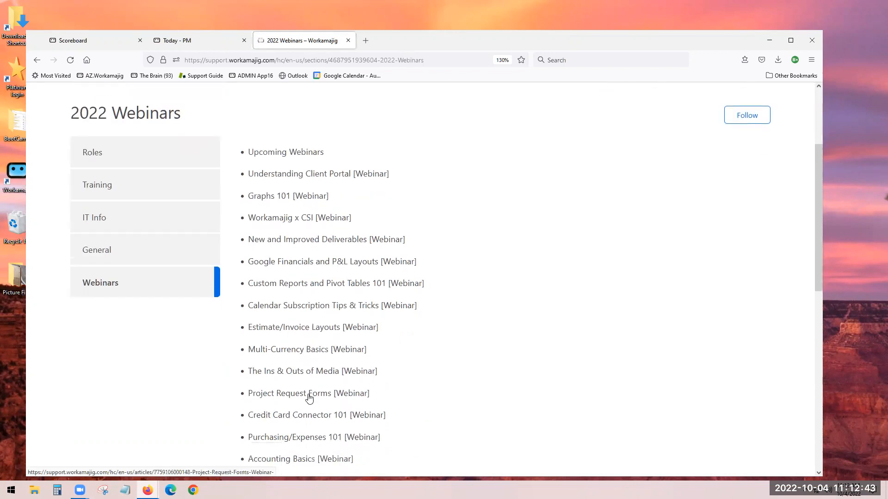
scroll(306, 340, up, 4)
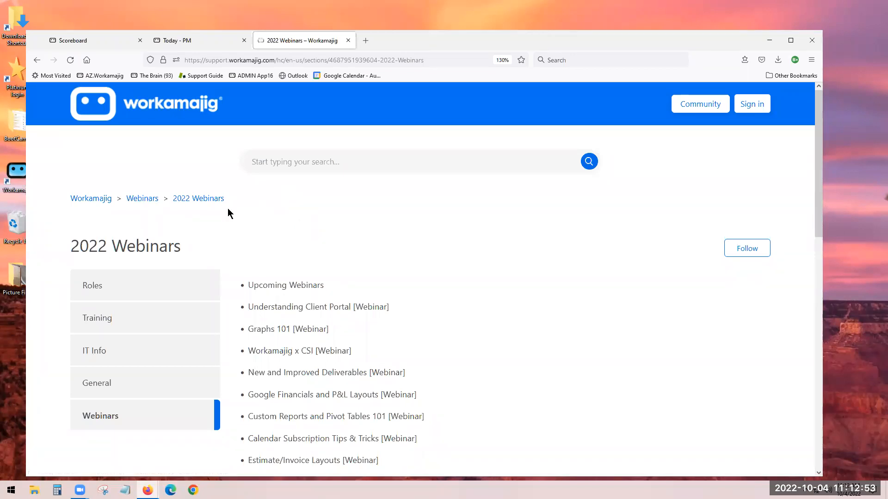
click(189, 53)
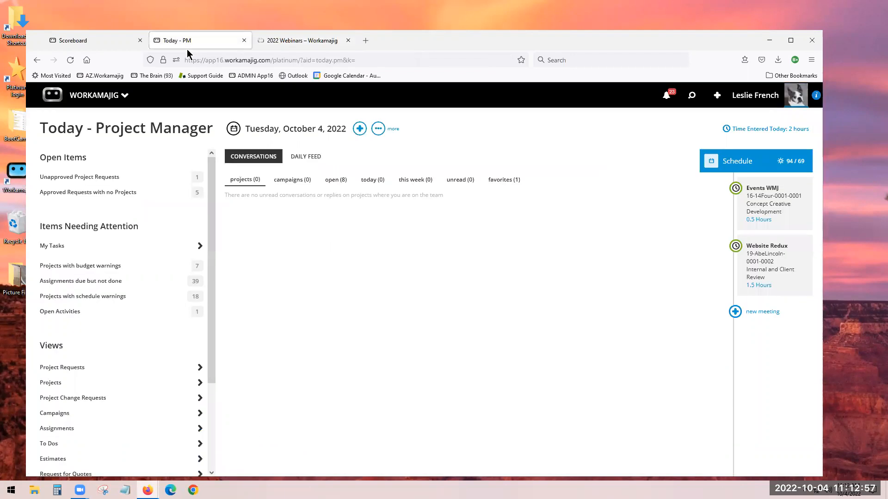